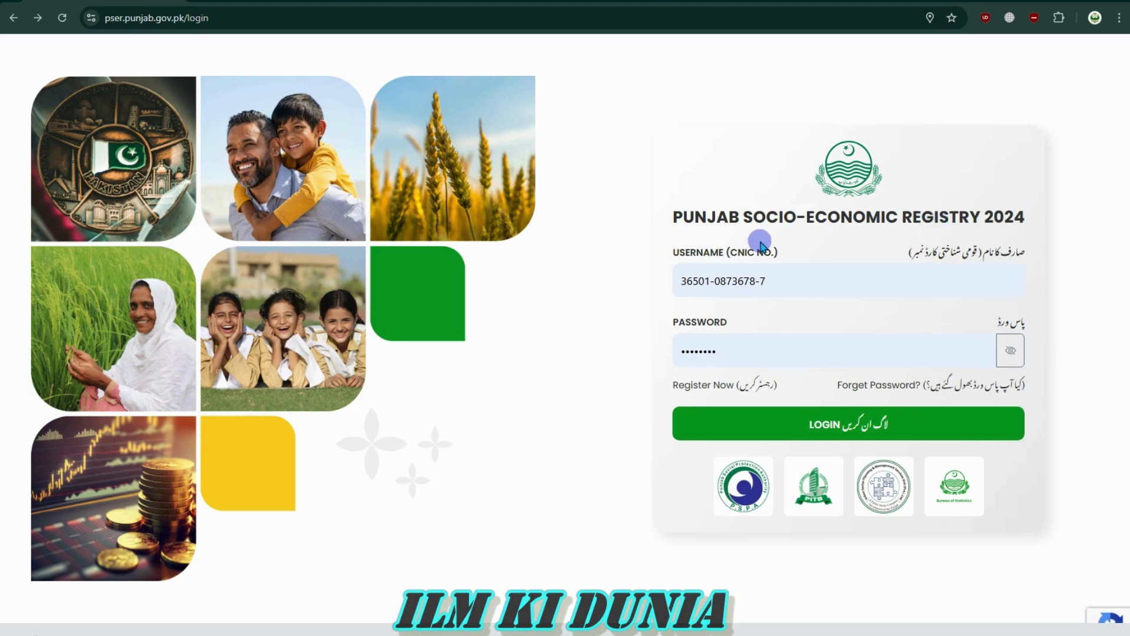
Highlight the registry heading and check the site's connection security details
drag(682, 217, 1030, 219)
click(1029, 219)
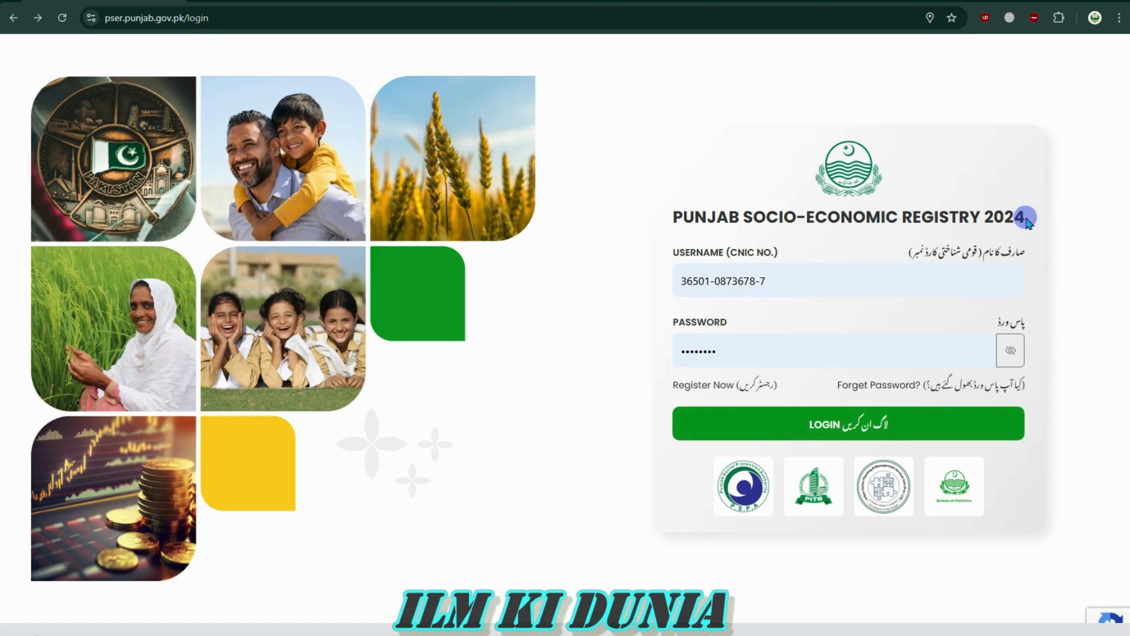
drag(1024, 216, 672, 219)
click(671, 220)
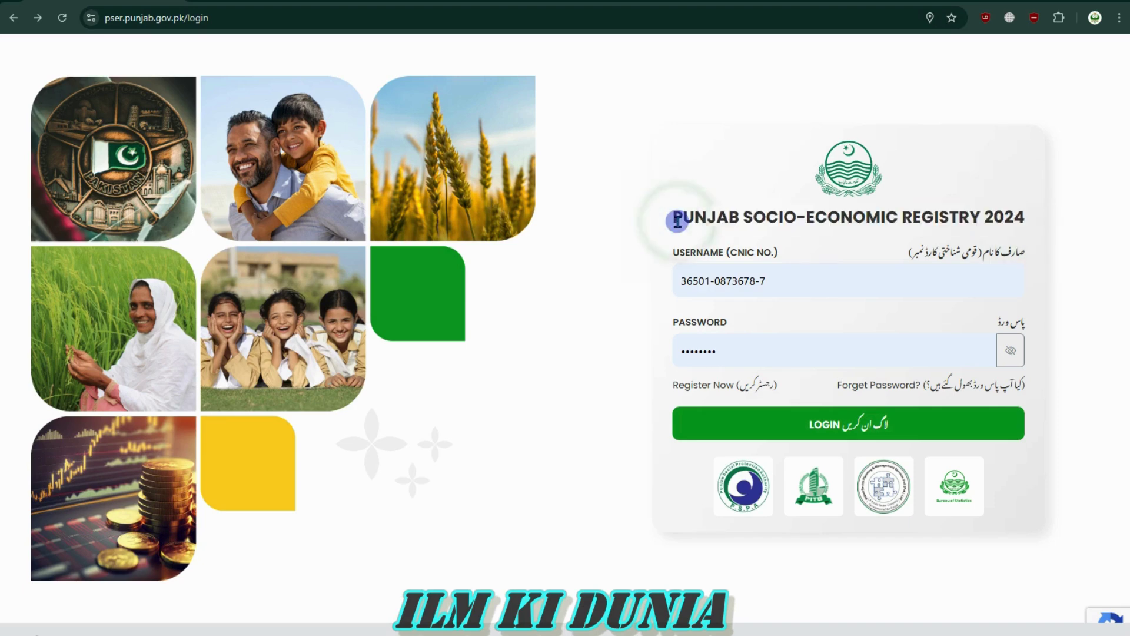
click(92, 18)
click(65, 46)
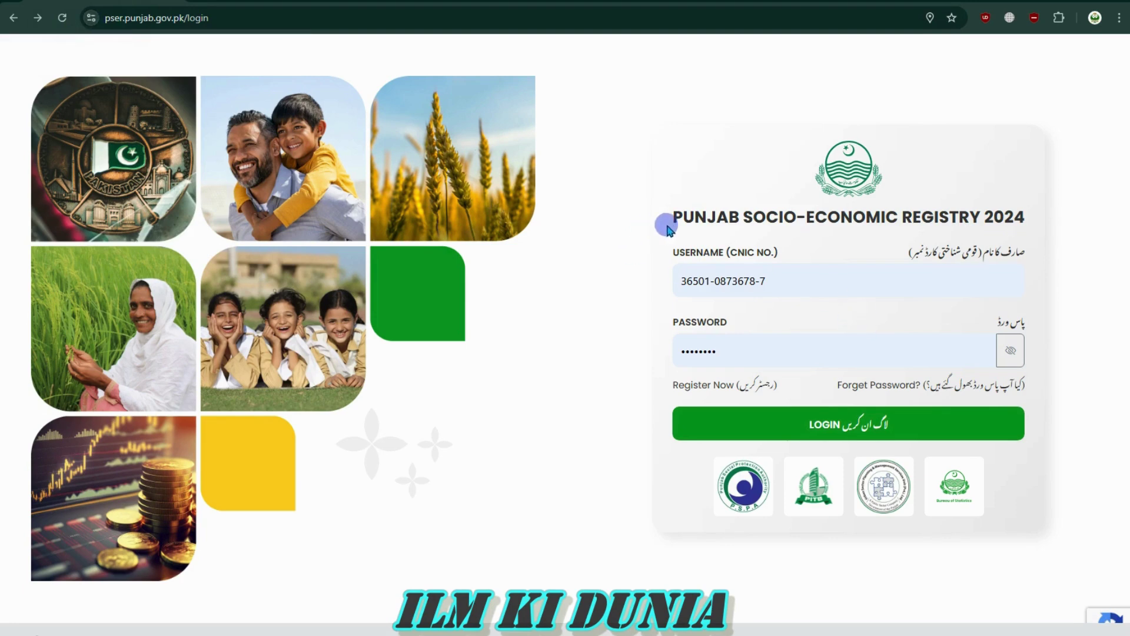
drag(674, 215, 1010, 219)
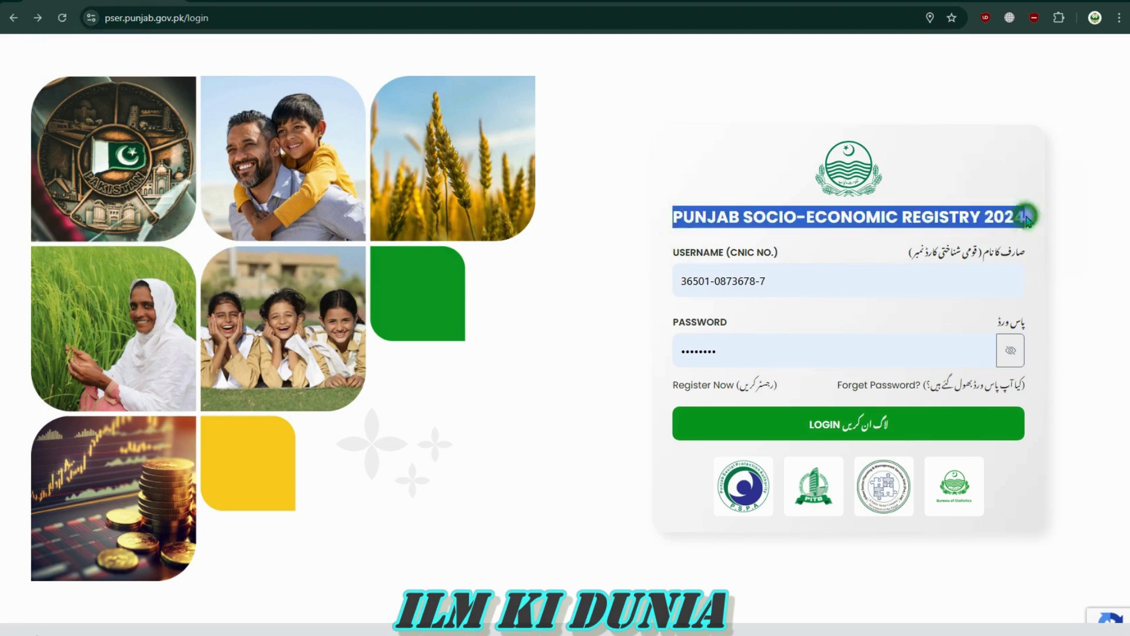
click(1027, 217)
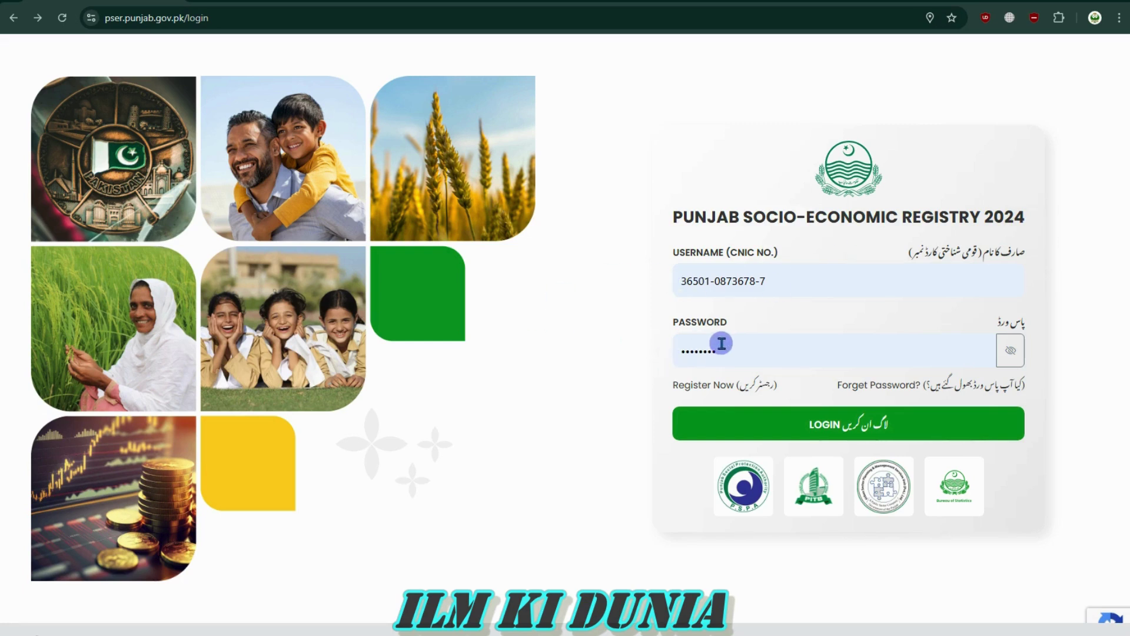
Point out the saved CNIC username and password, then go to the Register Now page
drag(731, 351, 651, 351)
drag(803, 281, 667, 283)
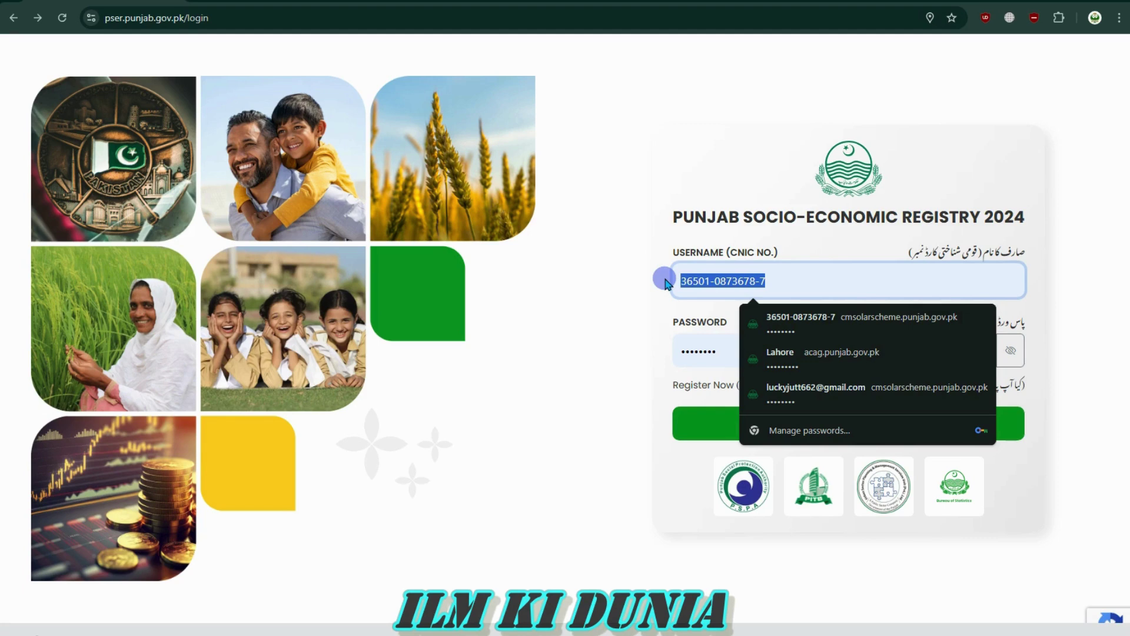
click(804, 279)
drag(803, 279, 639, 285)
click(636, 285)
drag(774, 354, 613, 356)
click(611, 356)
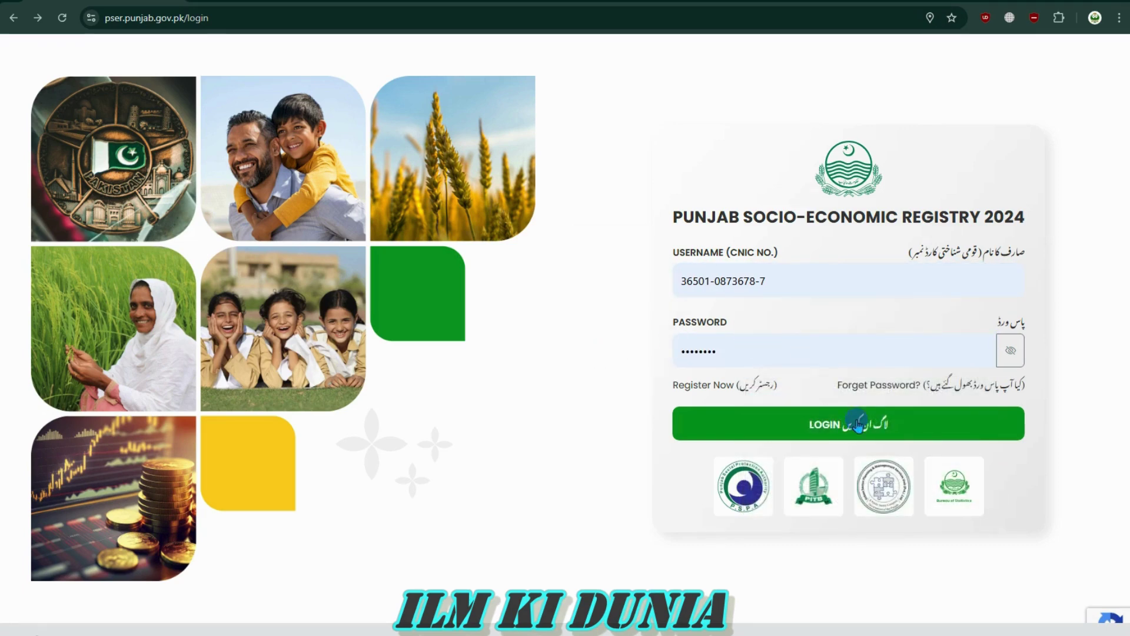
drag(793, 272, 623, 280)
click(623, 280)
drag(761, 353, 581, 330)
click(585, 331)
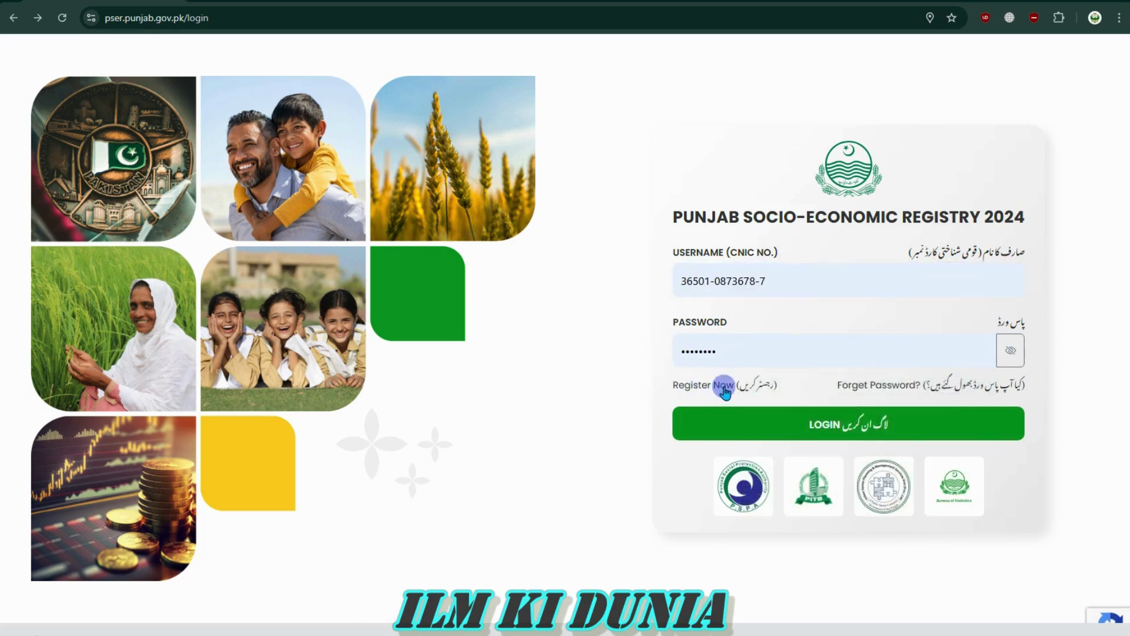
click(714, 386)
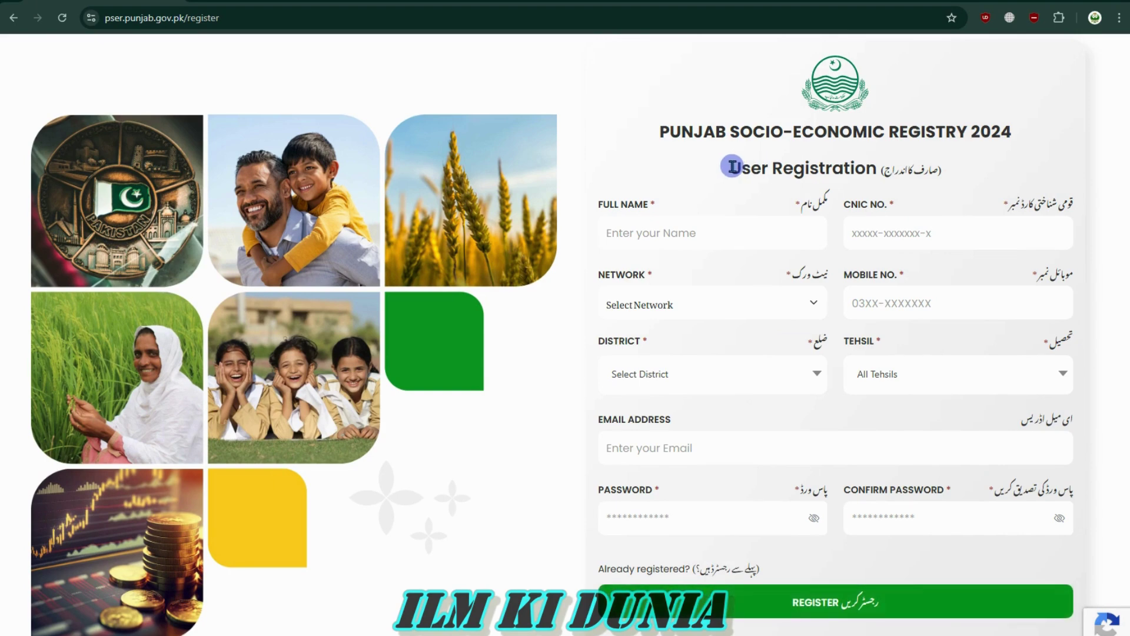
Look over the User Registration heading, the full name field and the CNIC number field
drag(732, 172, 874, 171)
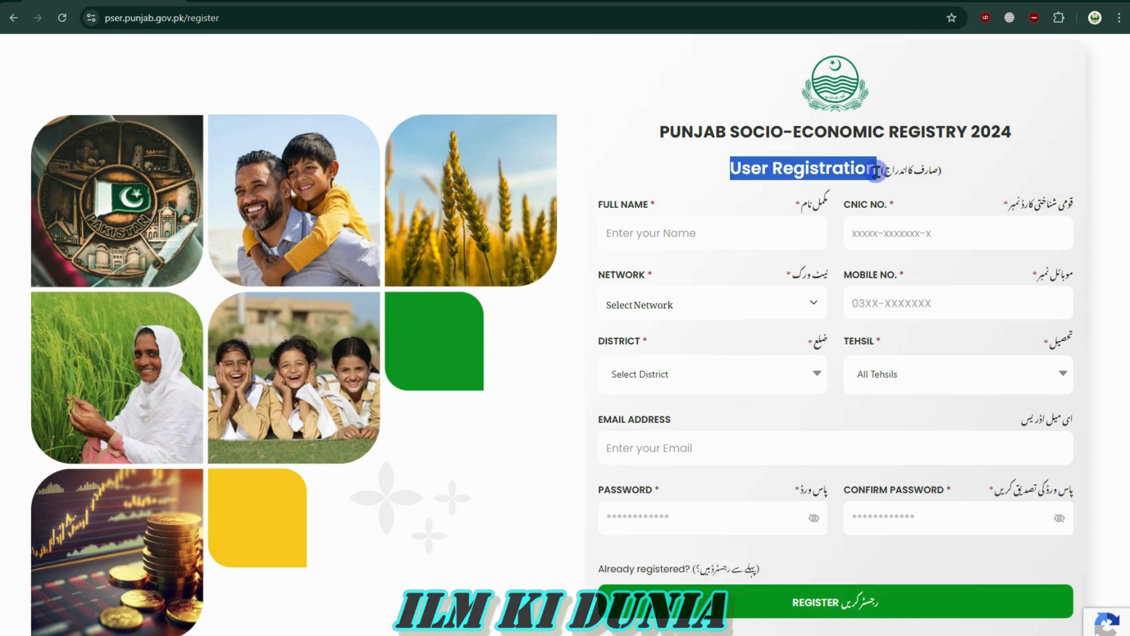
click(881, 170)
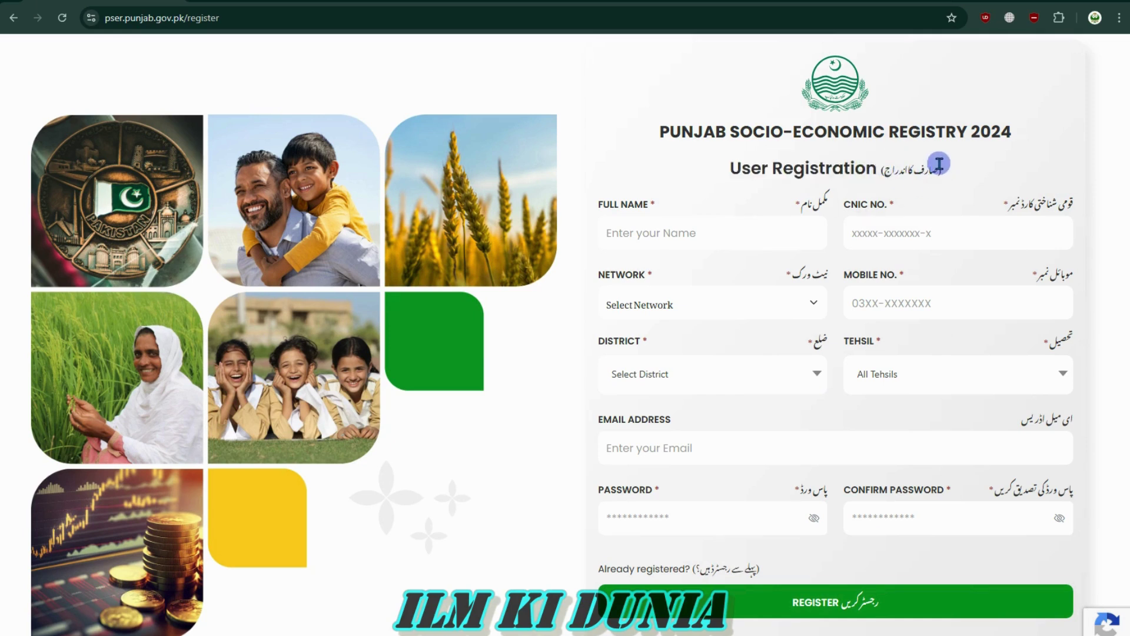
click(650, 227)
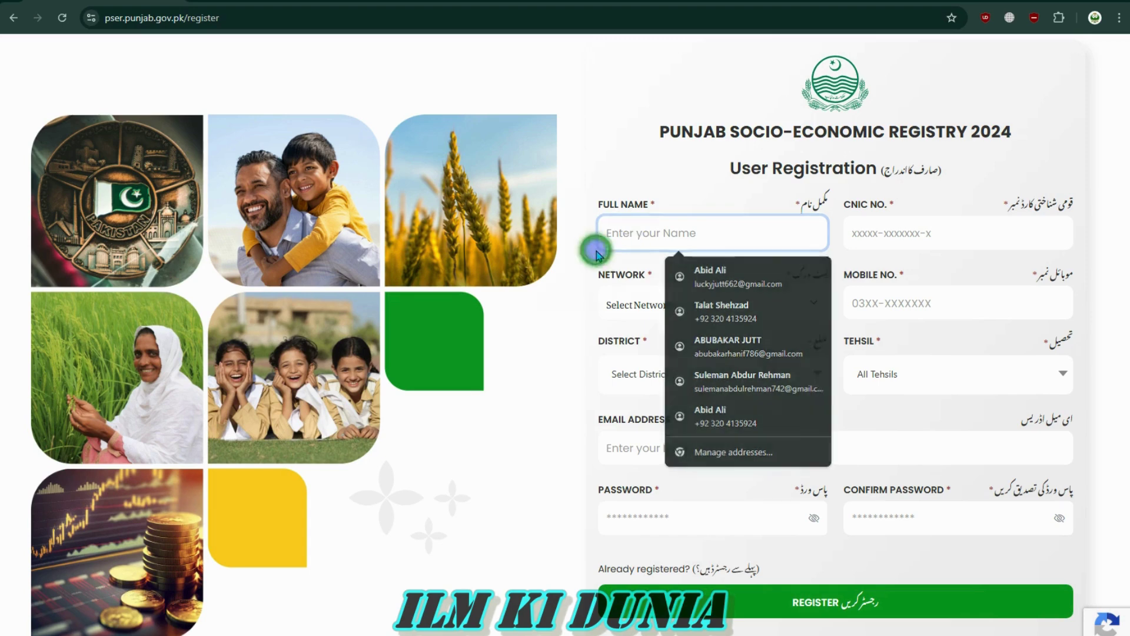
click(857, 227)
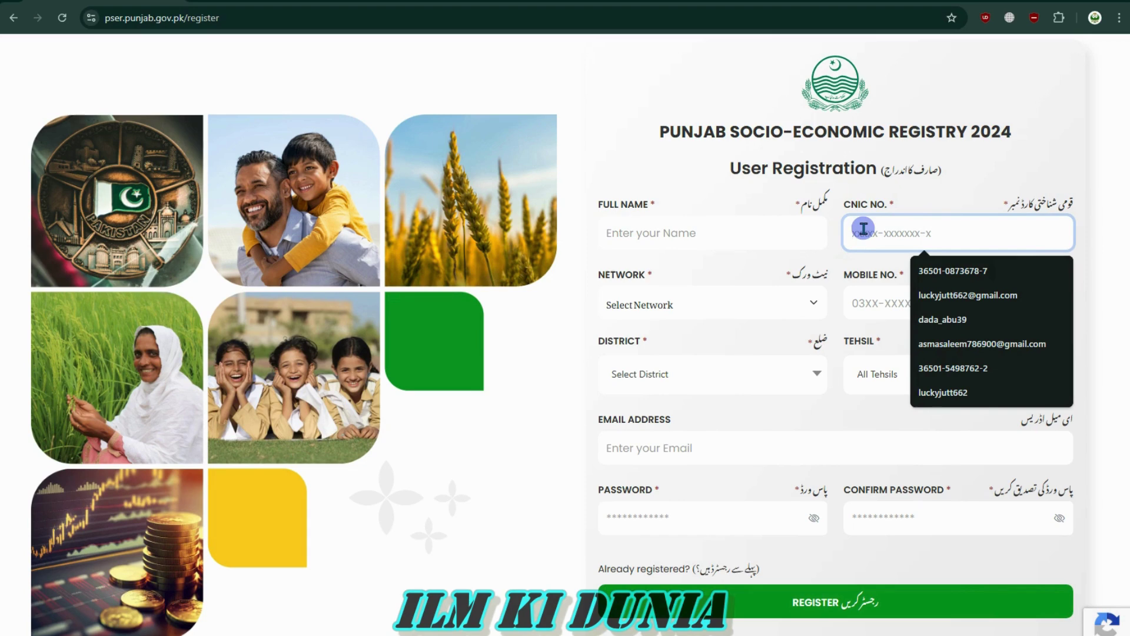
click(575, 306)
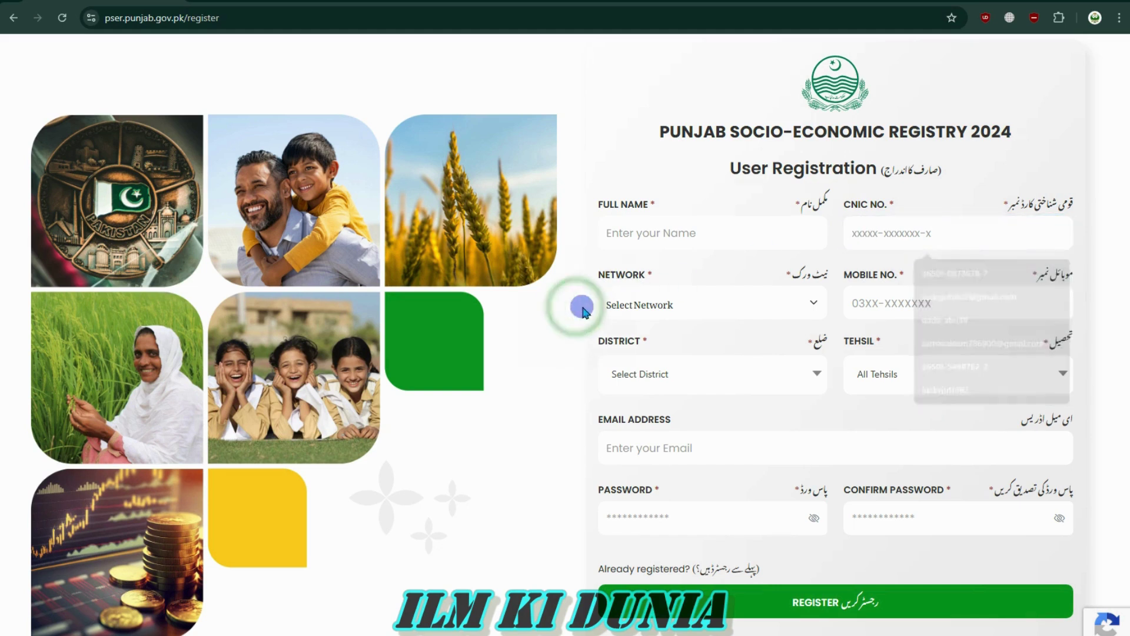
View the mobile network options and close the list, leaving Select Network unchosen
drag(590, 275, 681, 273)
click(651, 272)
click(589, 274)
click(681, 273)
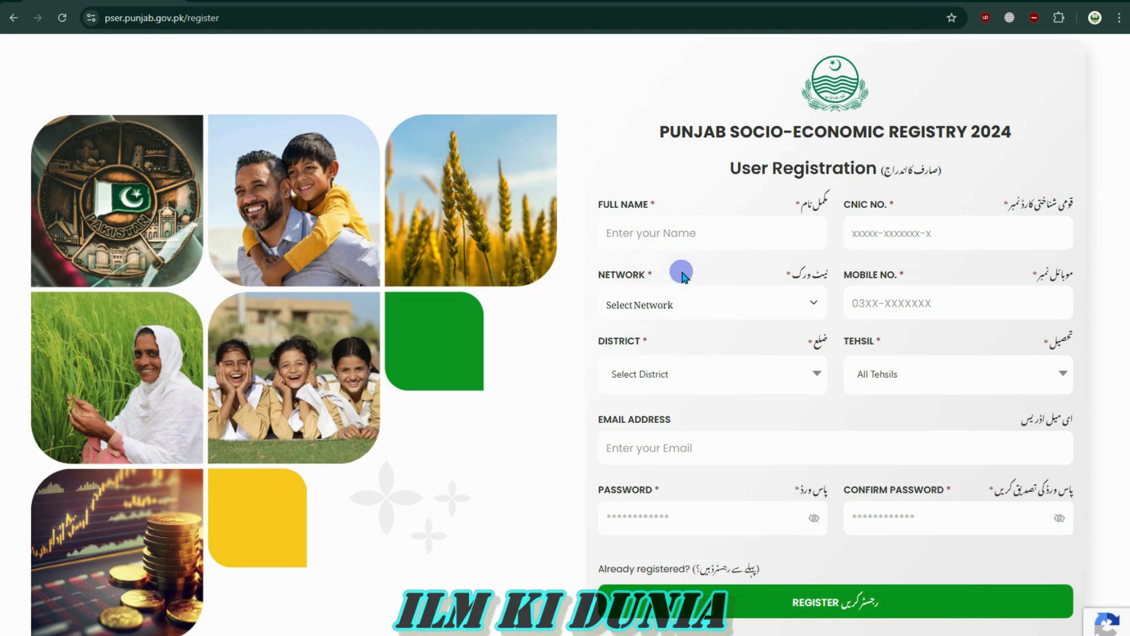
click(712, 294)
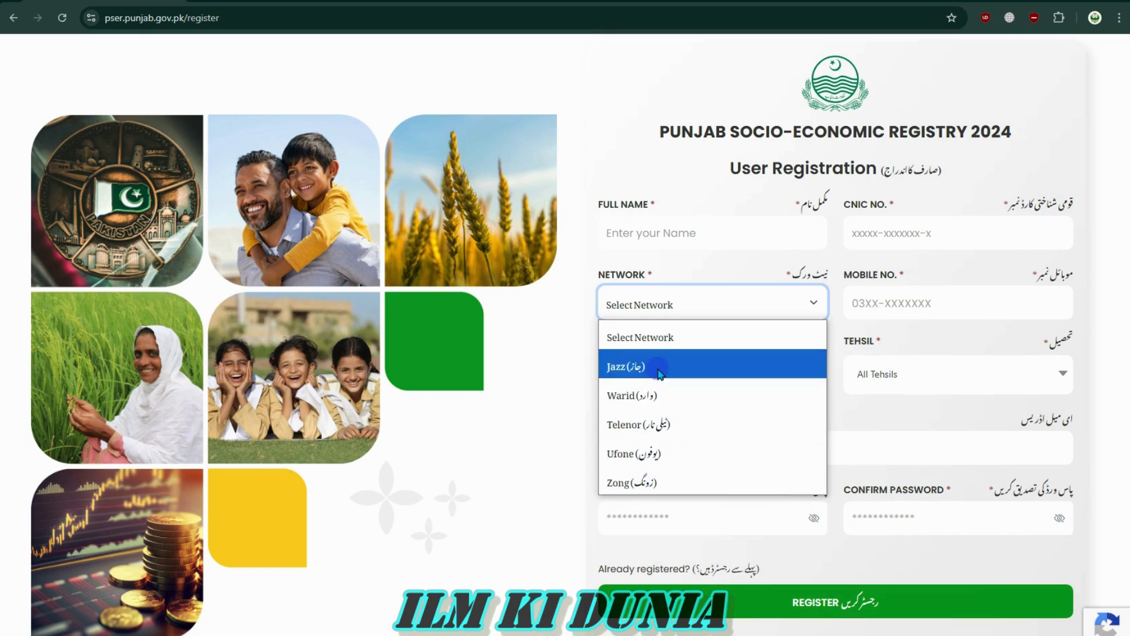
click(571, 362)
click(698, 315)
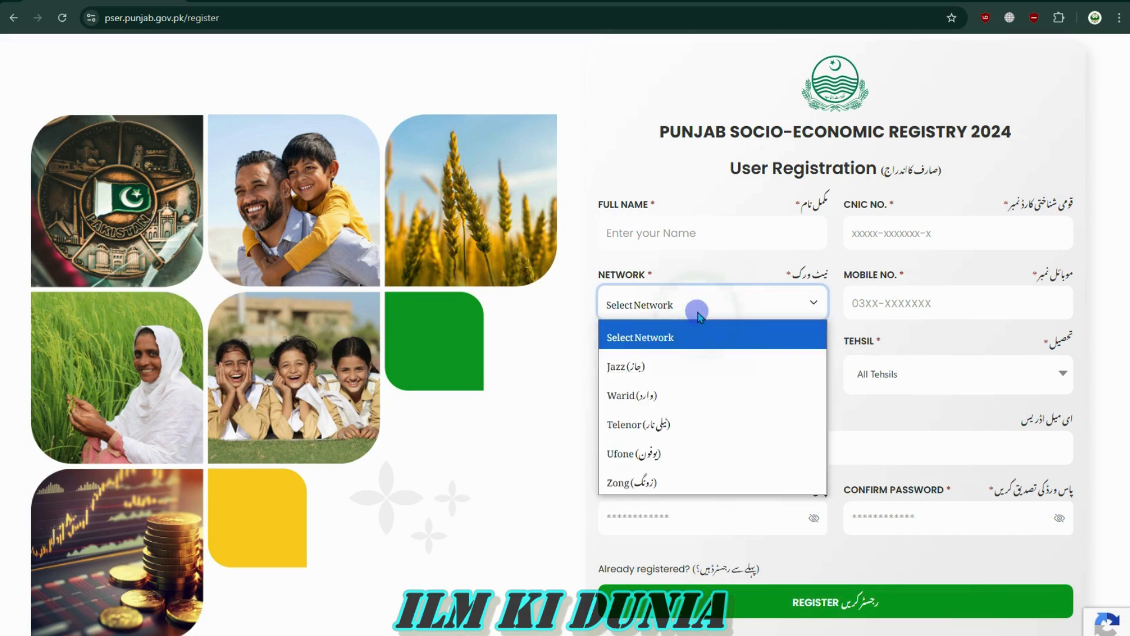
click(765, 305)
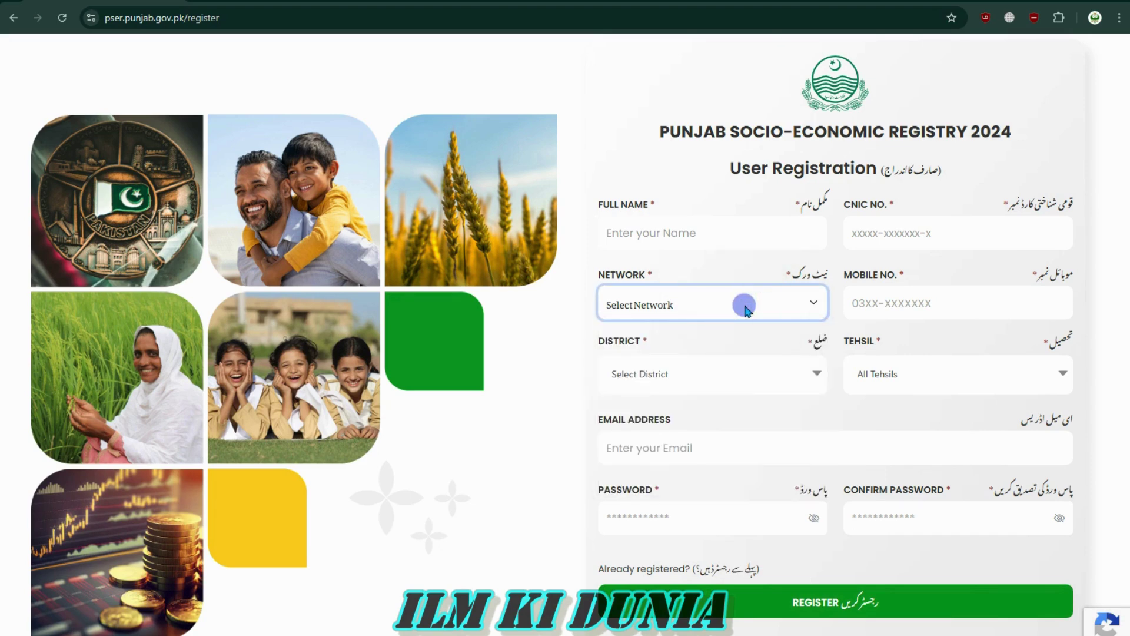
click(896, 304)
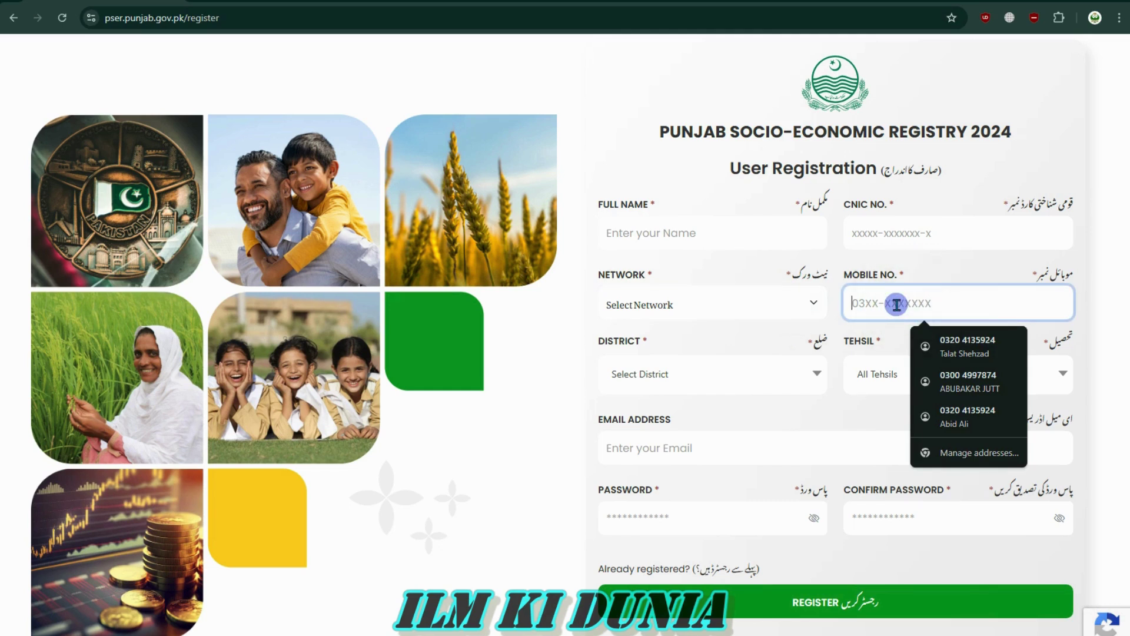
Dismiss the mobile number suggestions and look at the district list
click(866, 278)
click(883, 301)
click(549, 394)
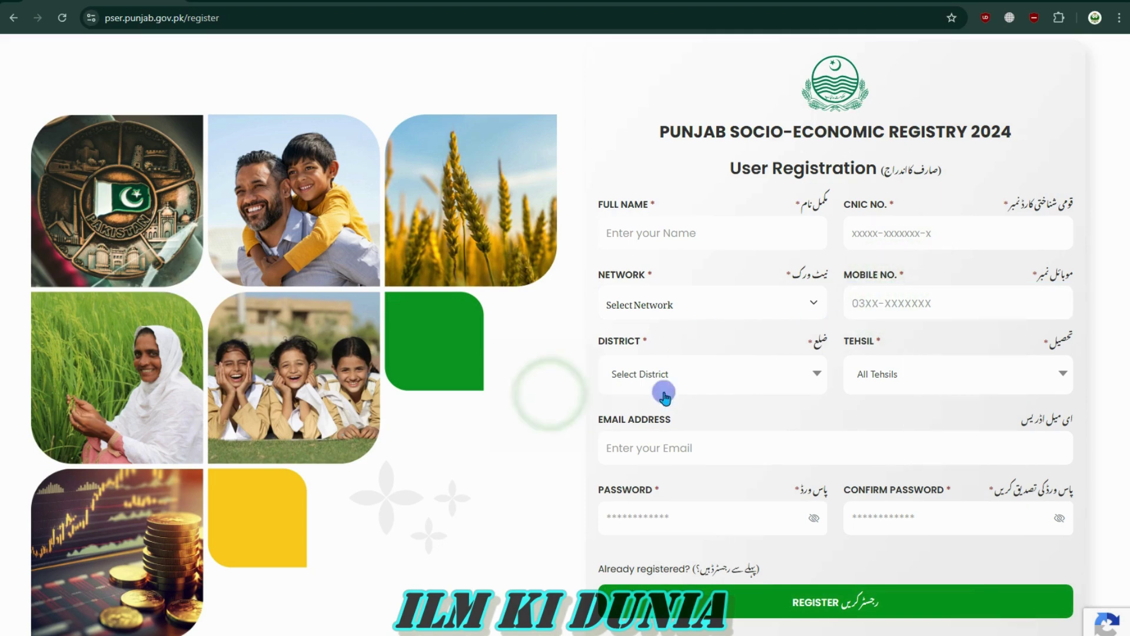
scroll(699, 403, down, 2)
click(712, 277)
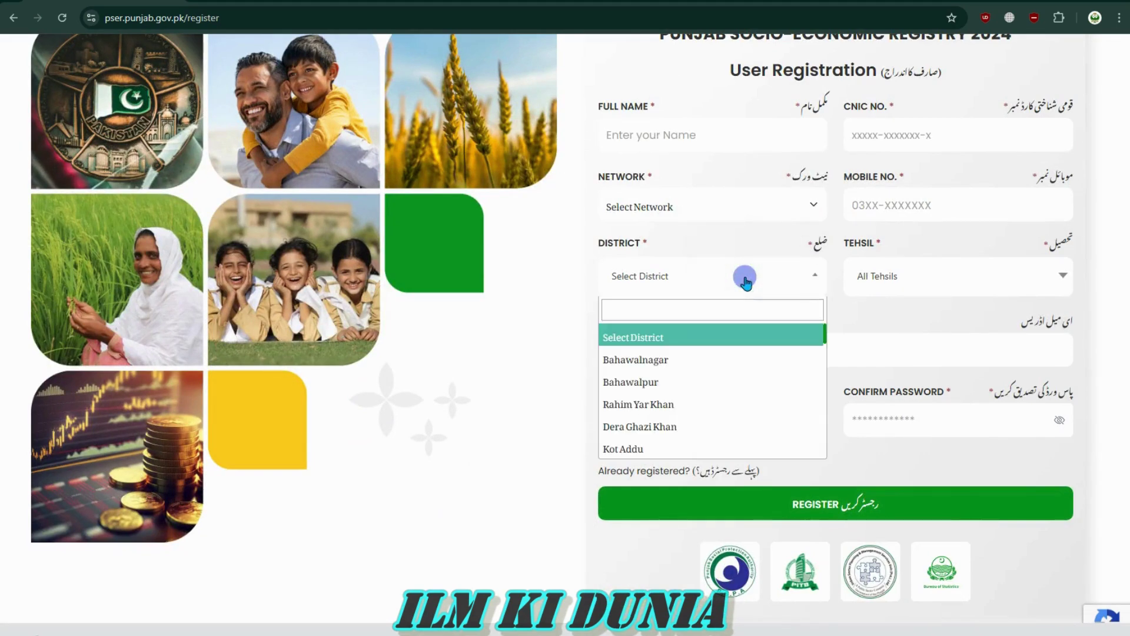
click(639, 309)
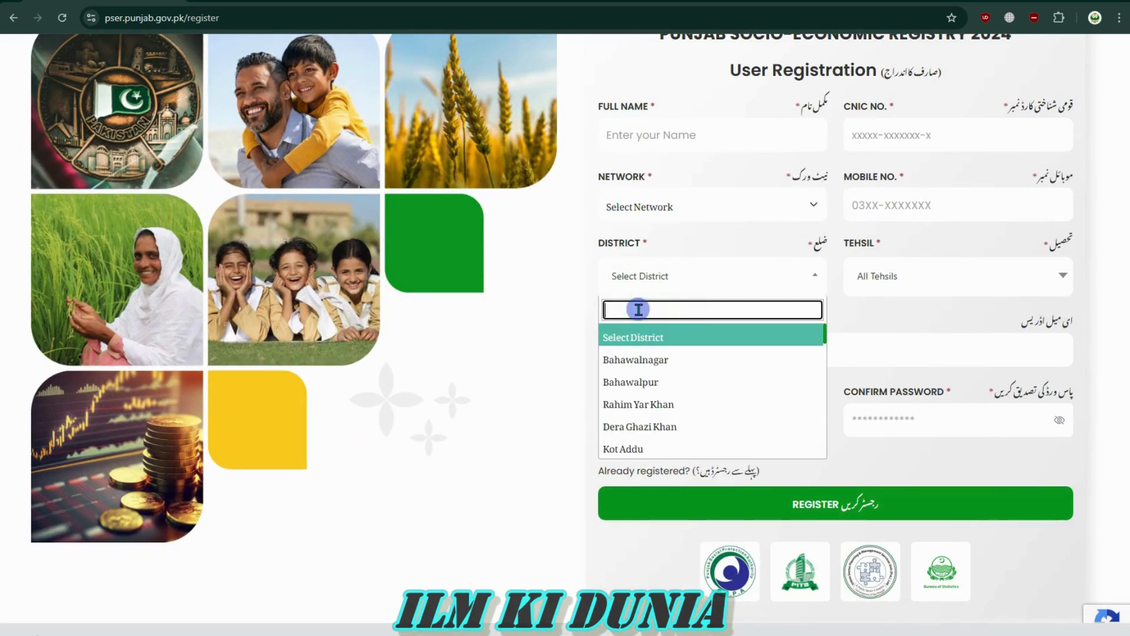
click(581, 312)
Search for and choose Lahore as the district, then view its tehsils
click(670, 281)
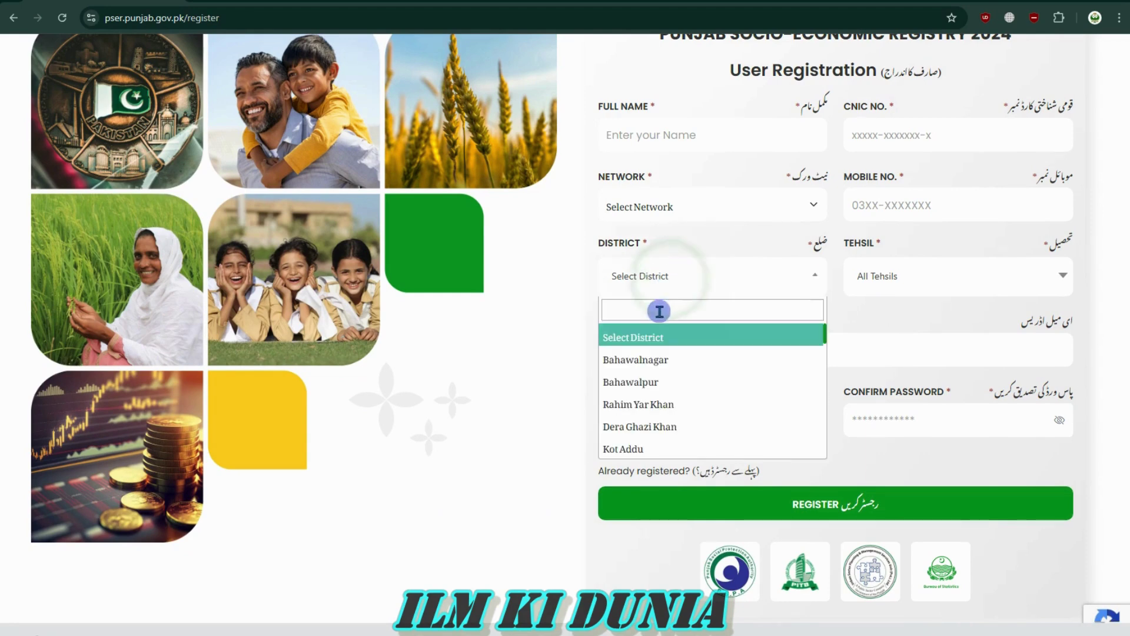
click(664, 307)
text(L)
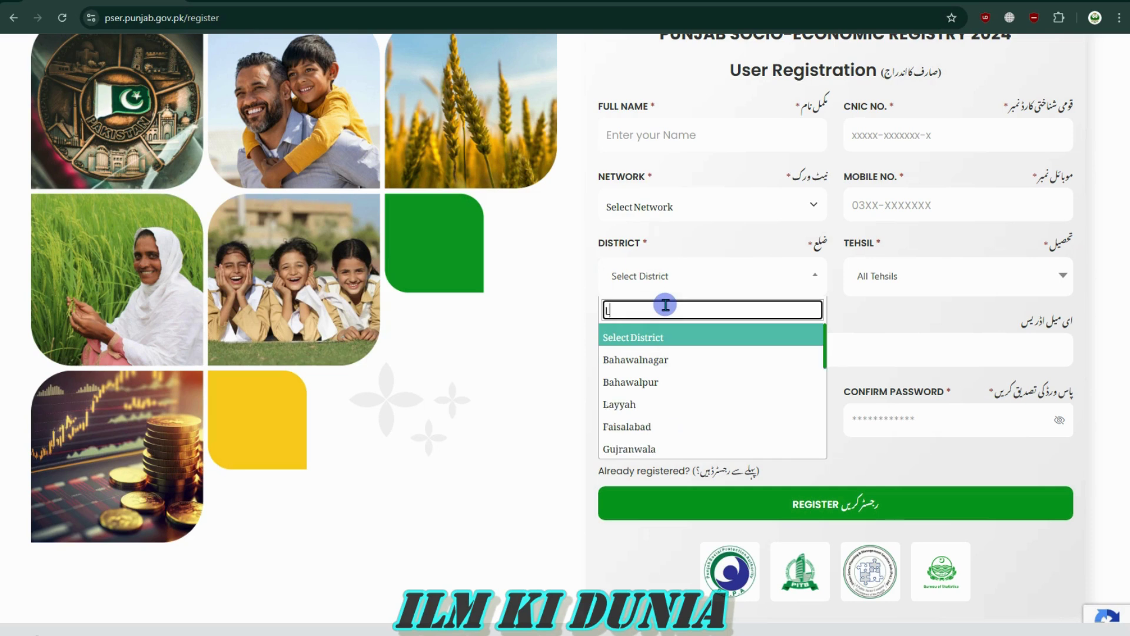
text(ahore)
click(697, 336)
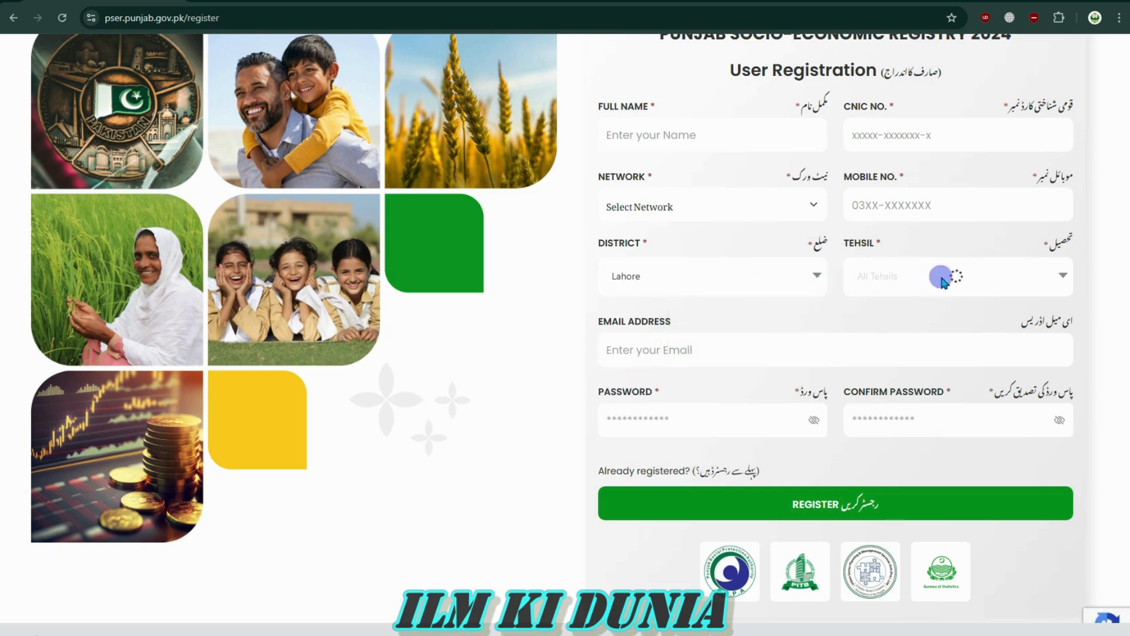
click(1002, 286)
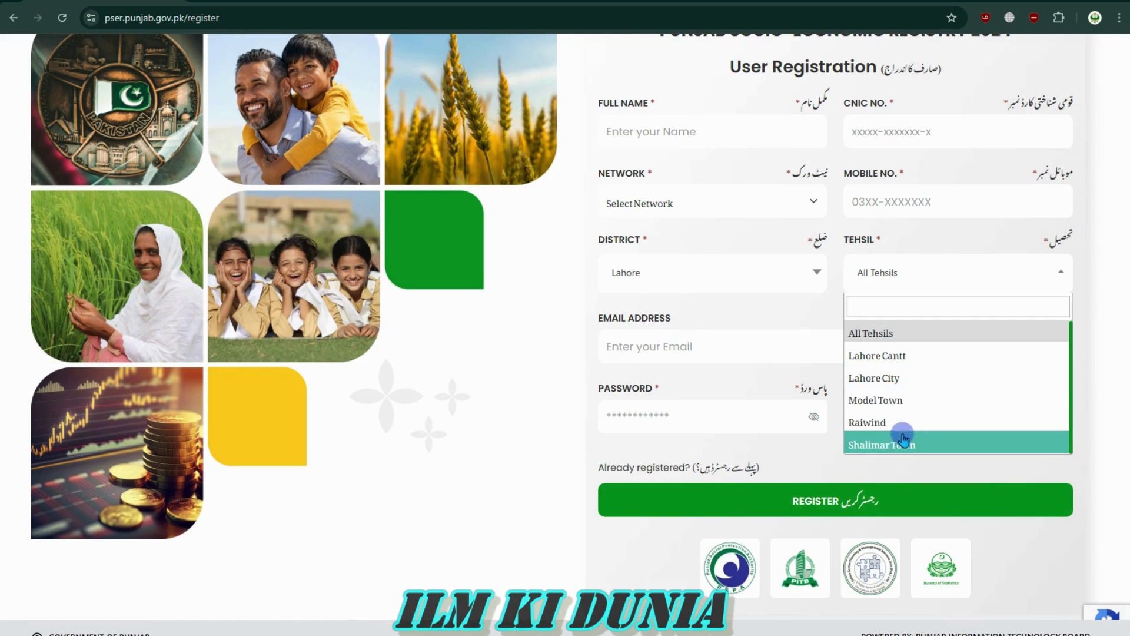
click(913, 285)
Change the district to Sahiwal and leave the tehsil at All Tehsils
click(651, 283)
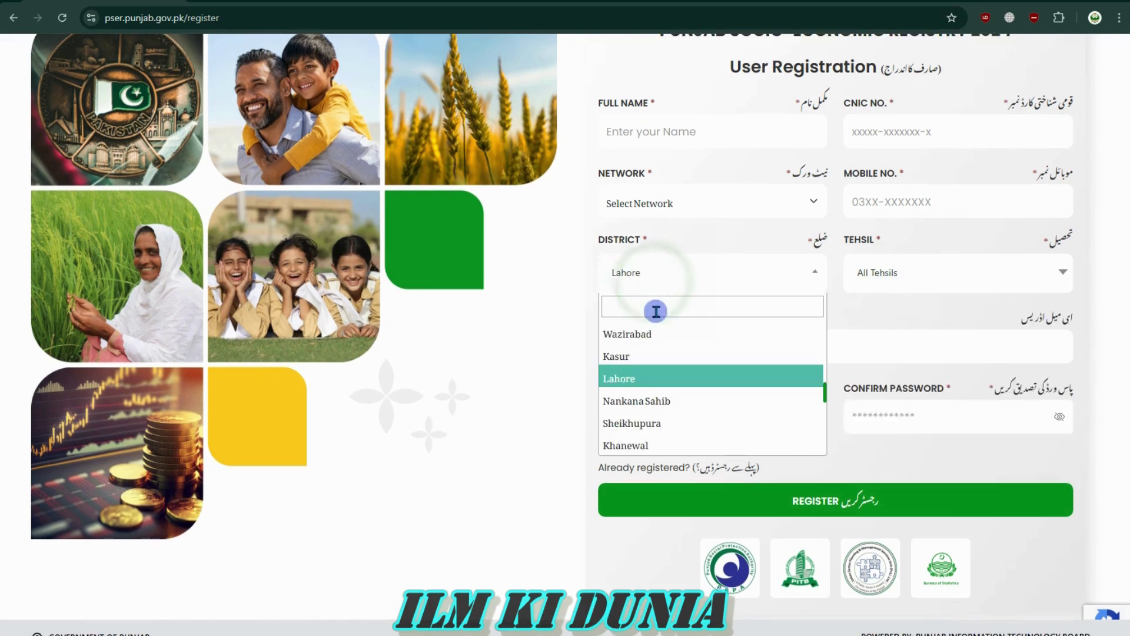
text(Sahiwal)
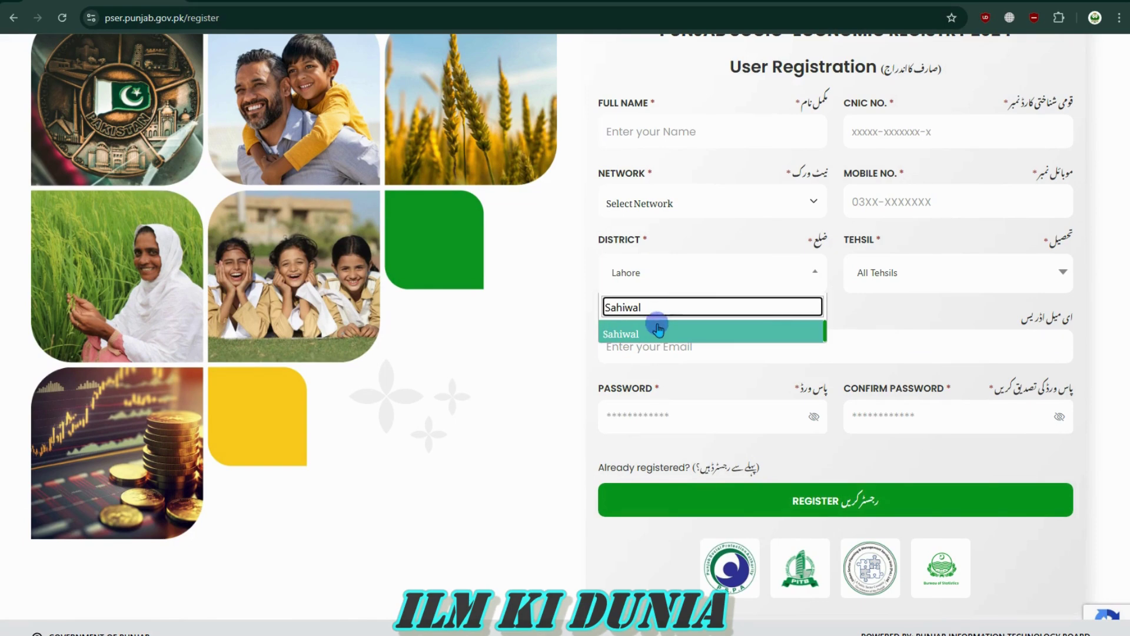
click(654, 331)
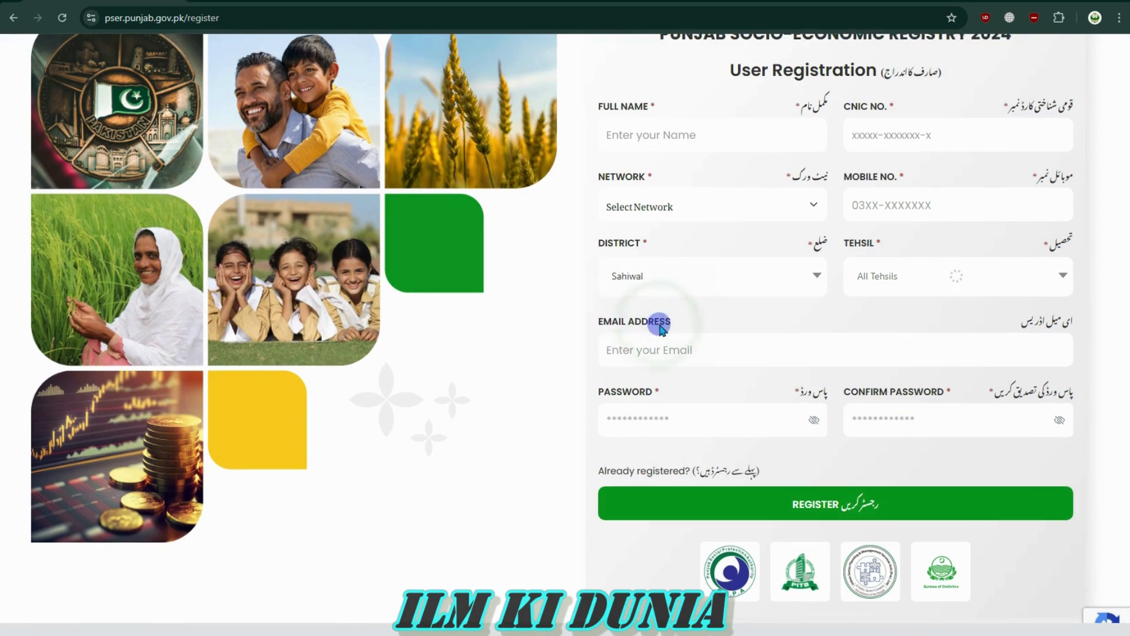
click(962, 281)
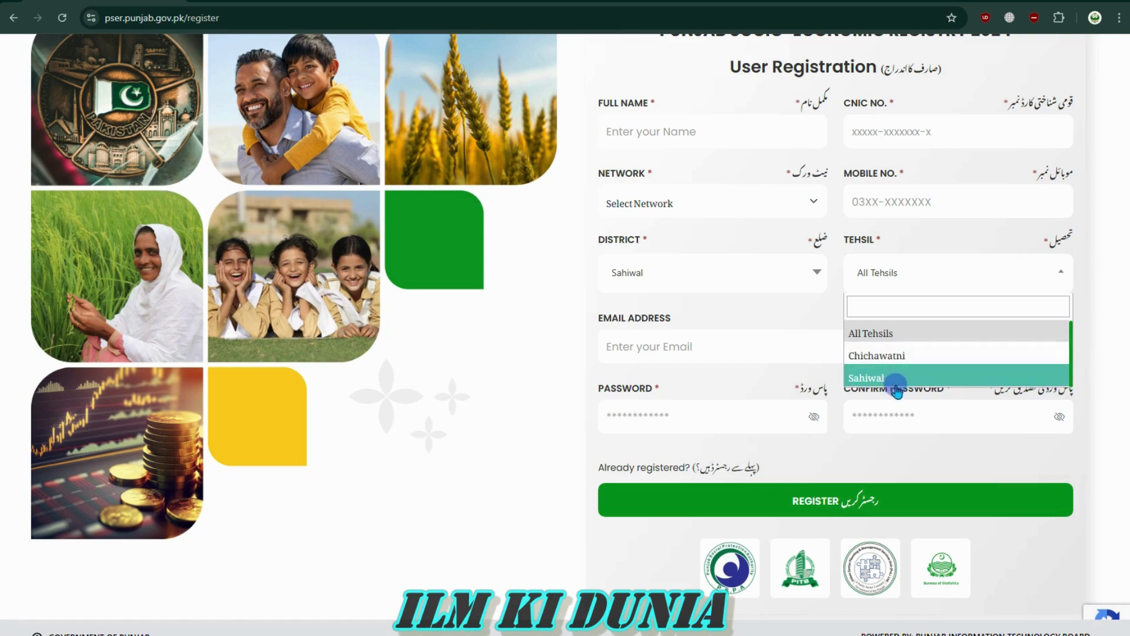
click(677, 282)
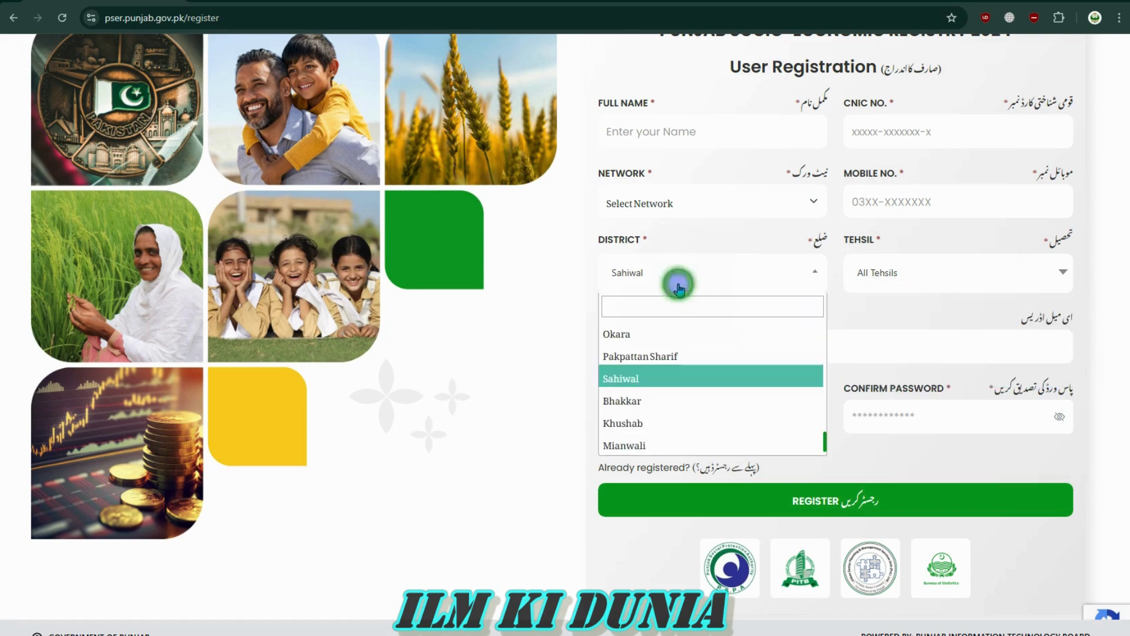
click(679, 285)
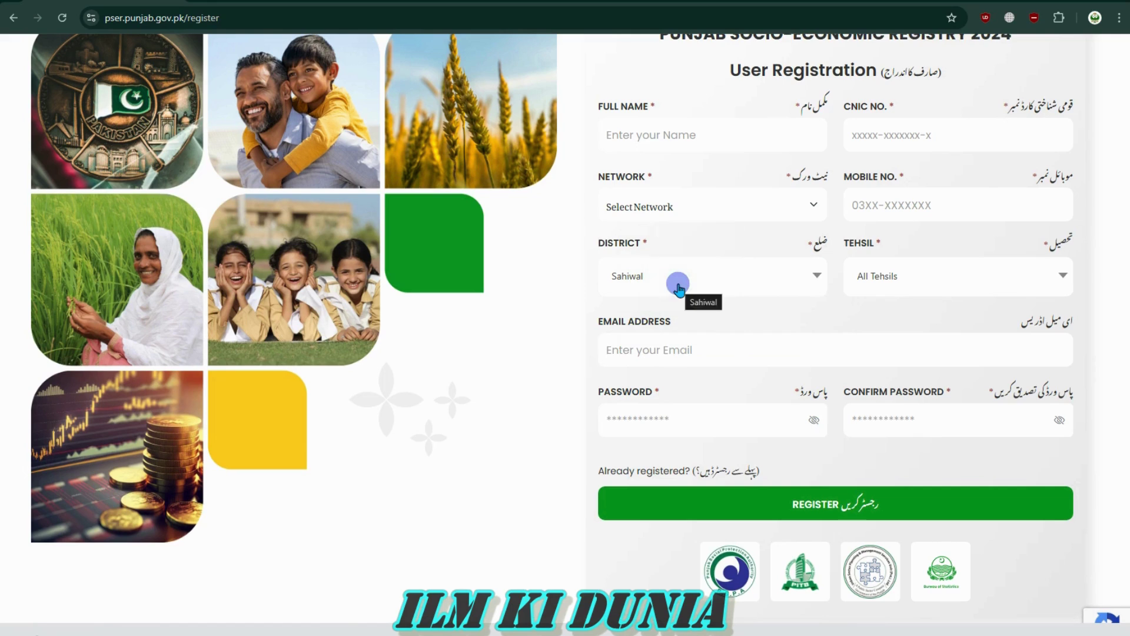
click(986, 285)
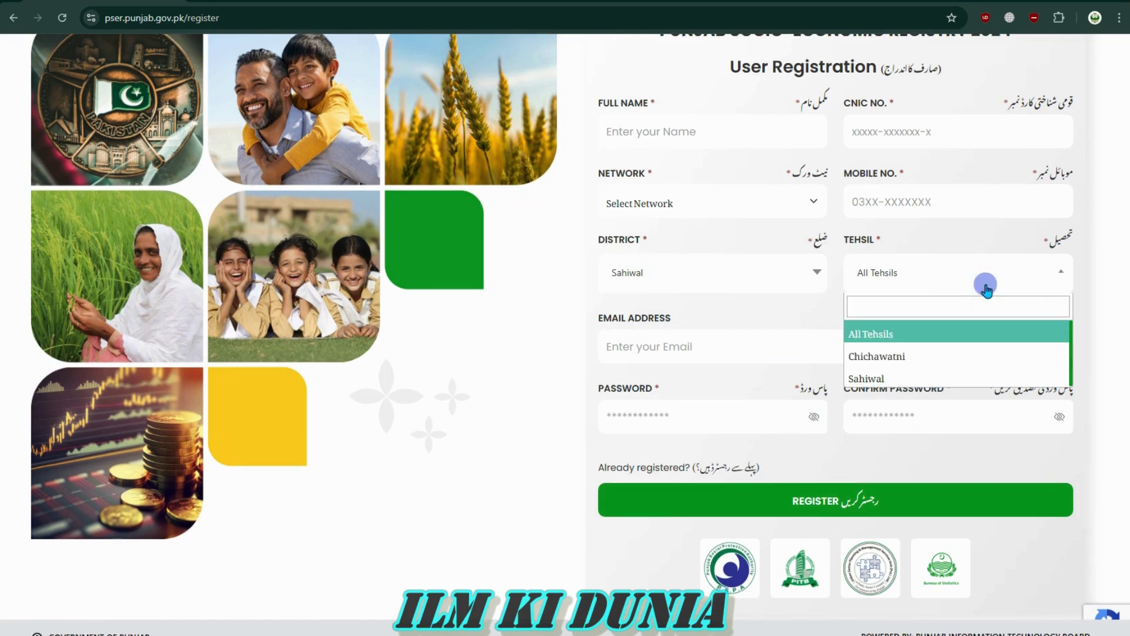
click(1001, 278)
click(654, 351)
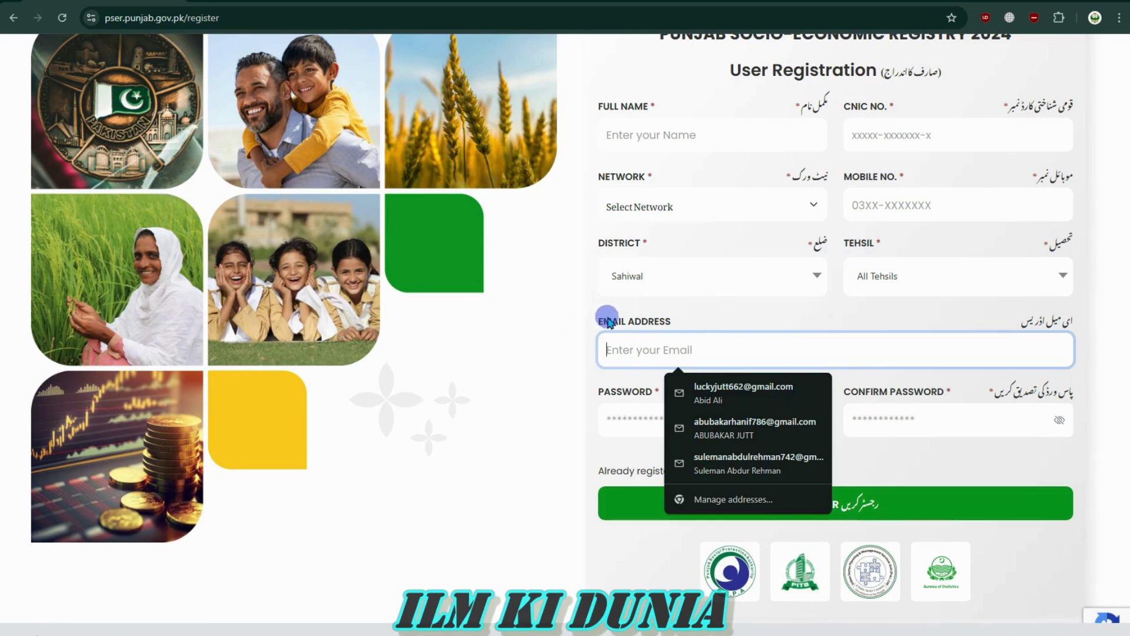
Enter the account password and its confirmation with the characters revealed
drag(600, 321, 677, 322)
click(677, 349)
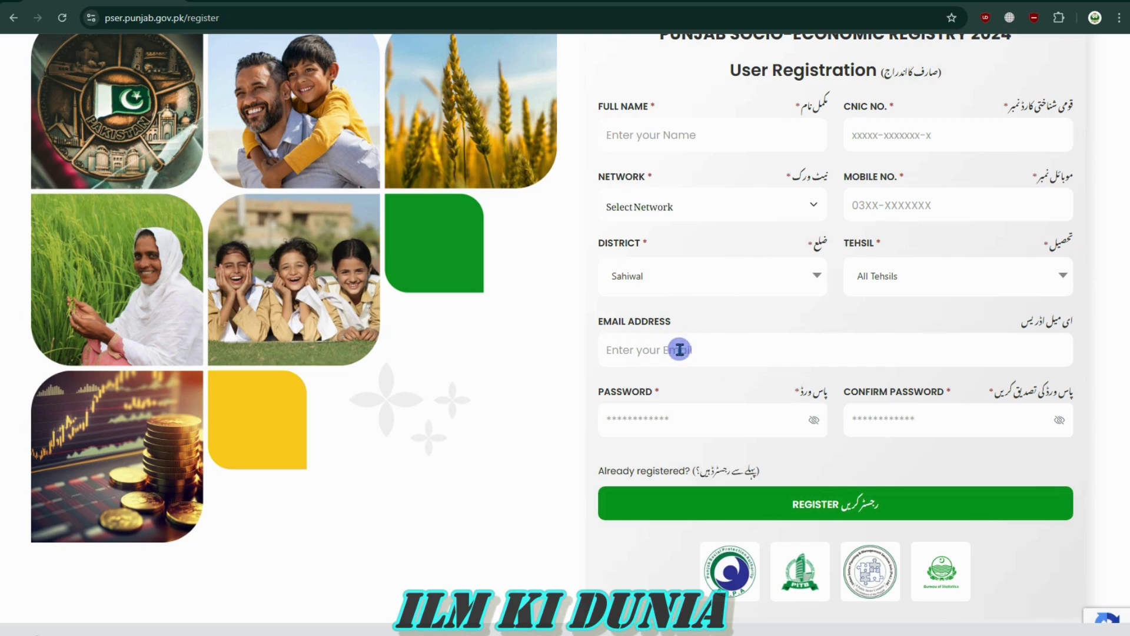
click(594, 365)
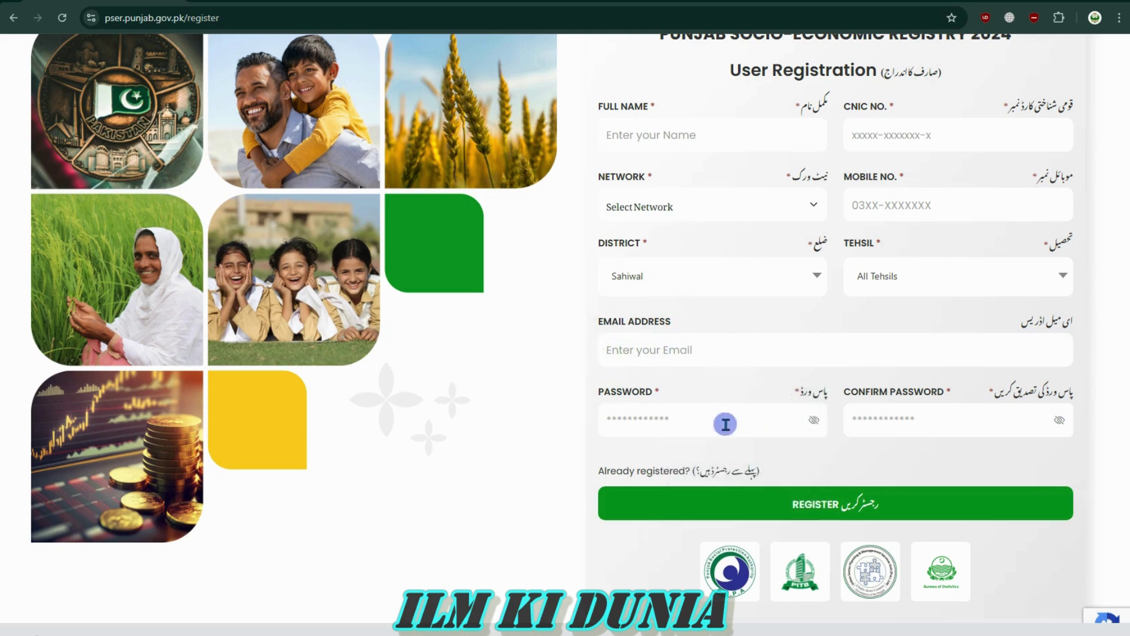
click(663, 422)
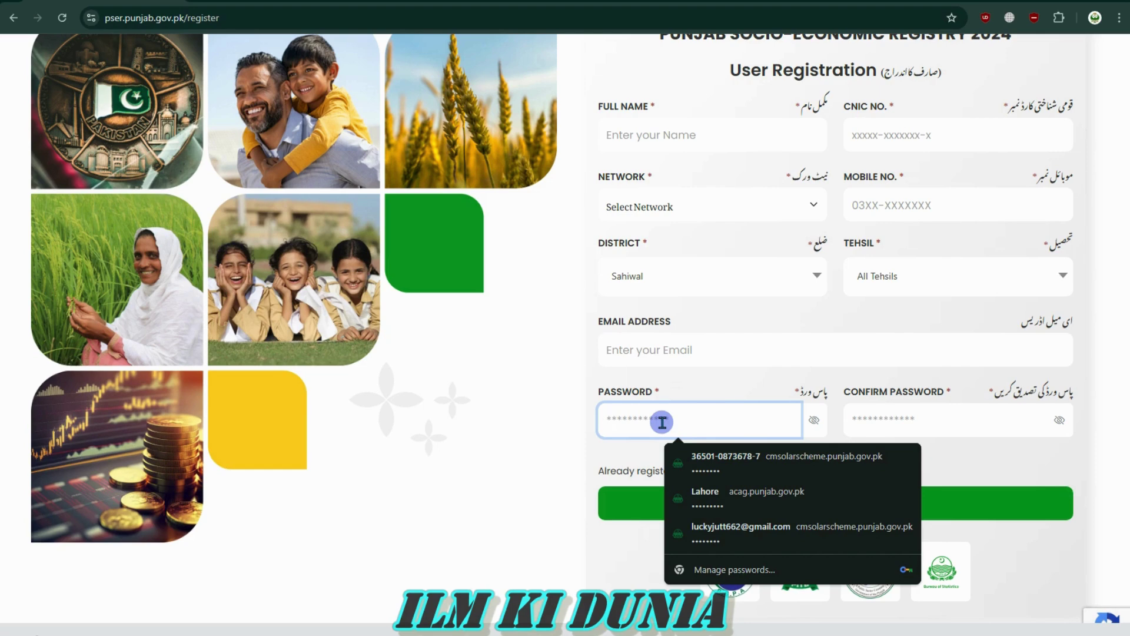
click(814, 420)
click(723, 421)
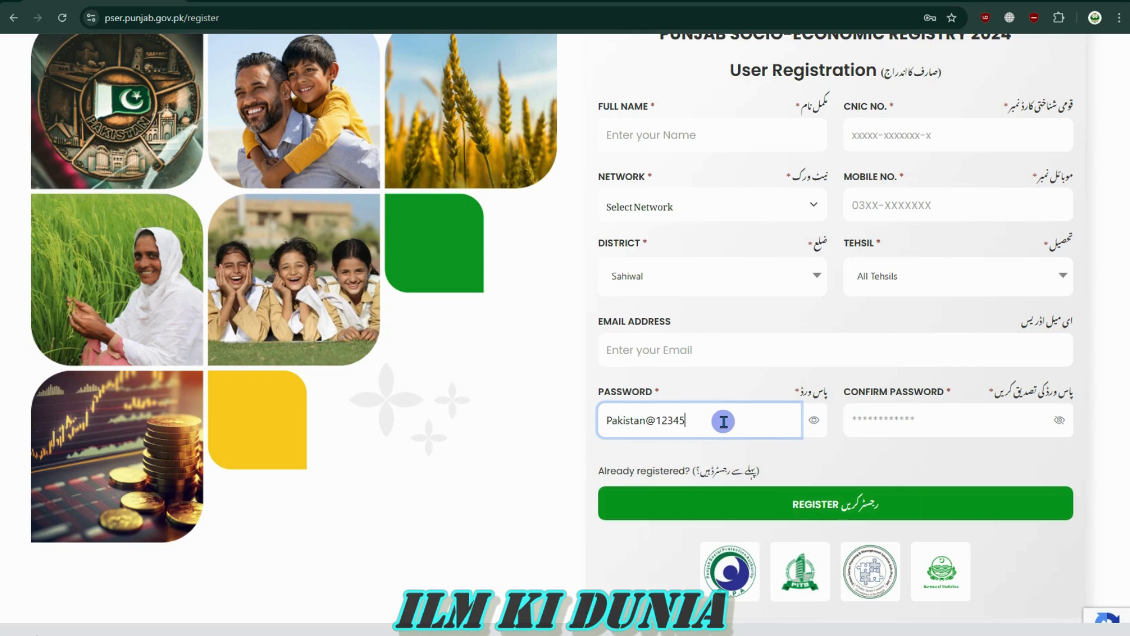
click(1059, 420)
click(916, 423)
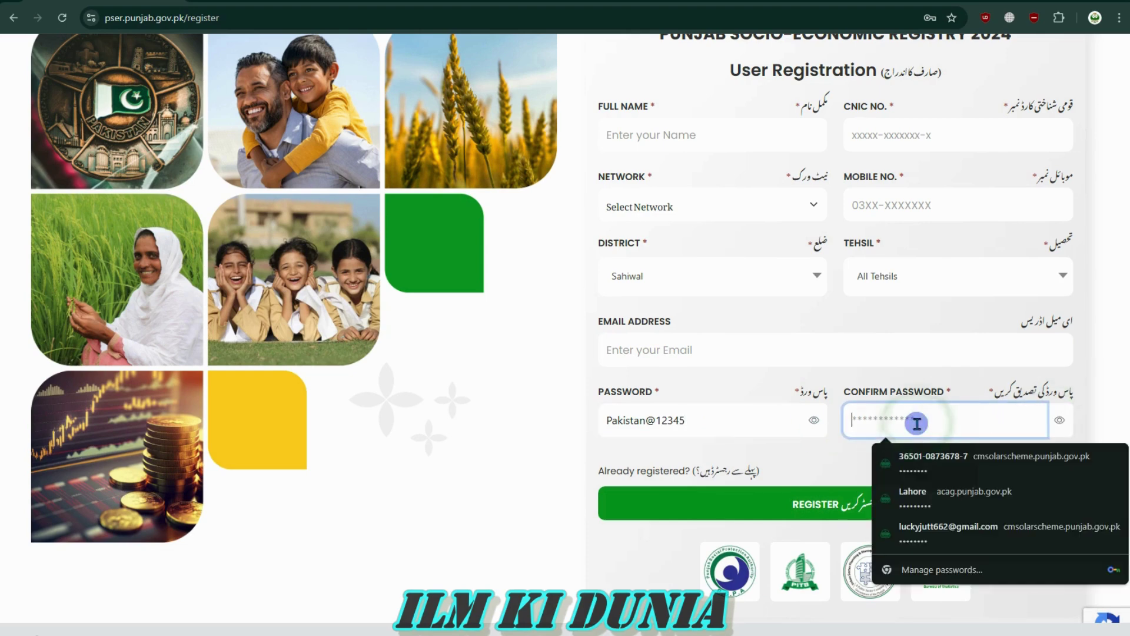
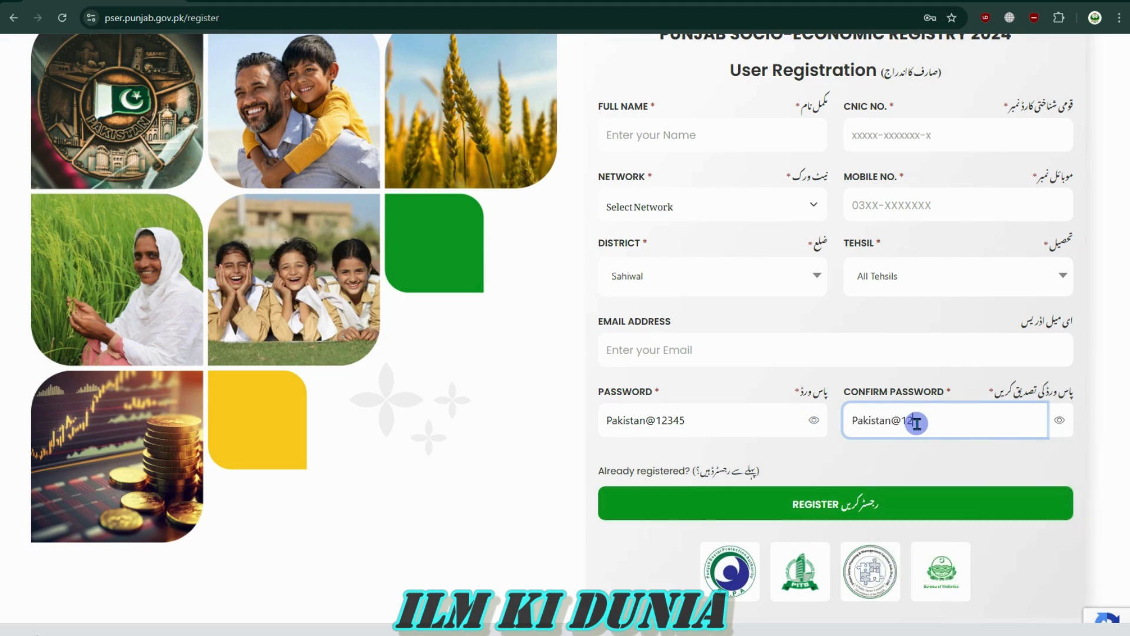
Review the full name, CNIC, mobile, district, tehsil and email fields
scroll(917, 424, up, 1)
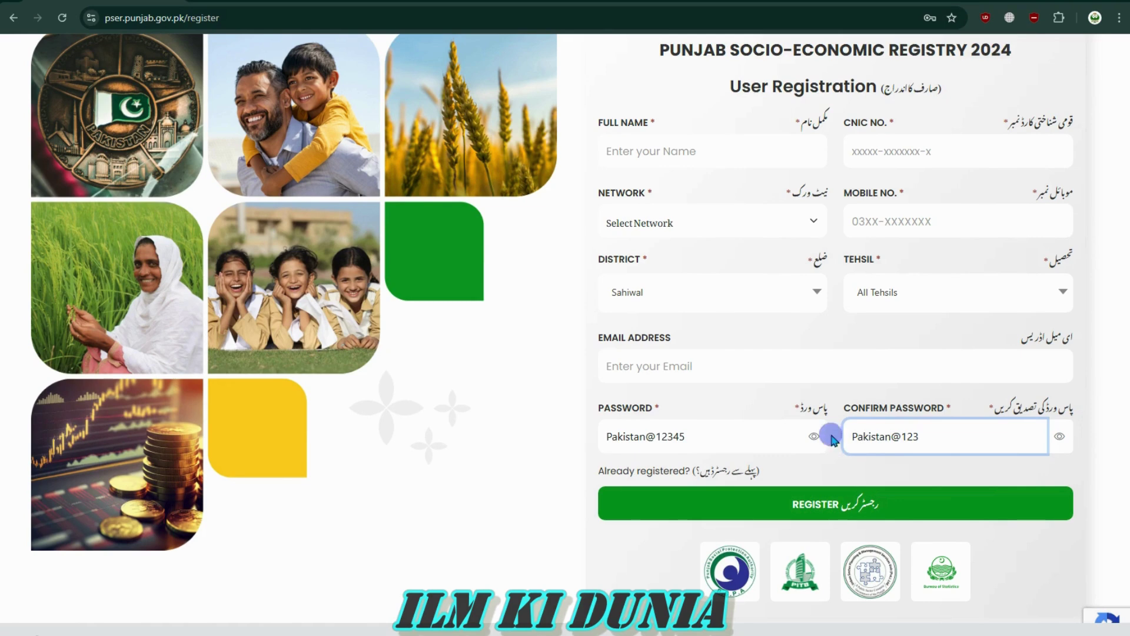
click(880, 152)
click(728, 152)
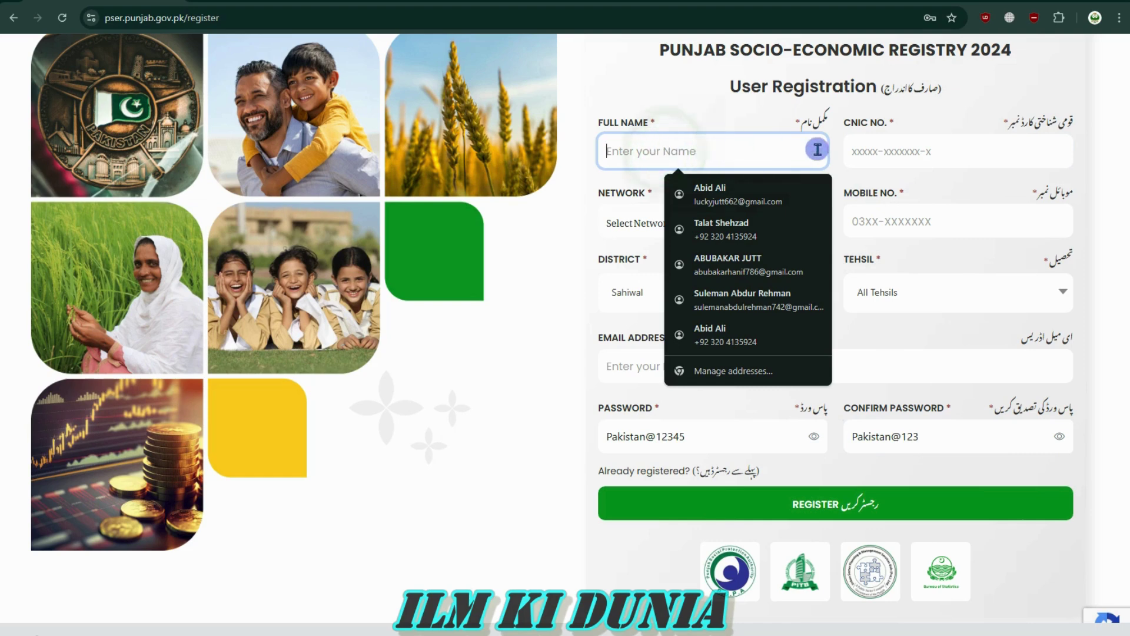
click(917, 150)
click(876, 219)
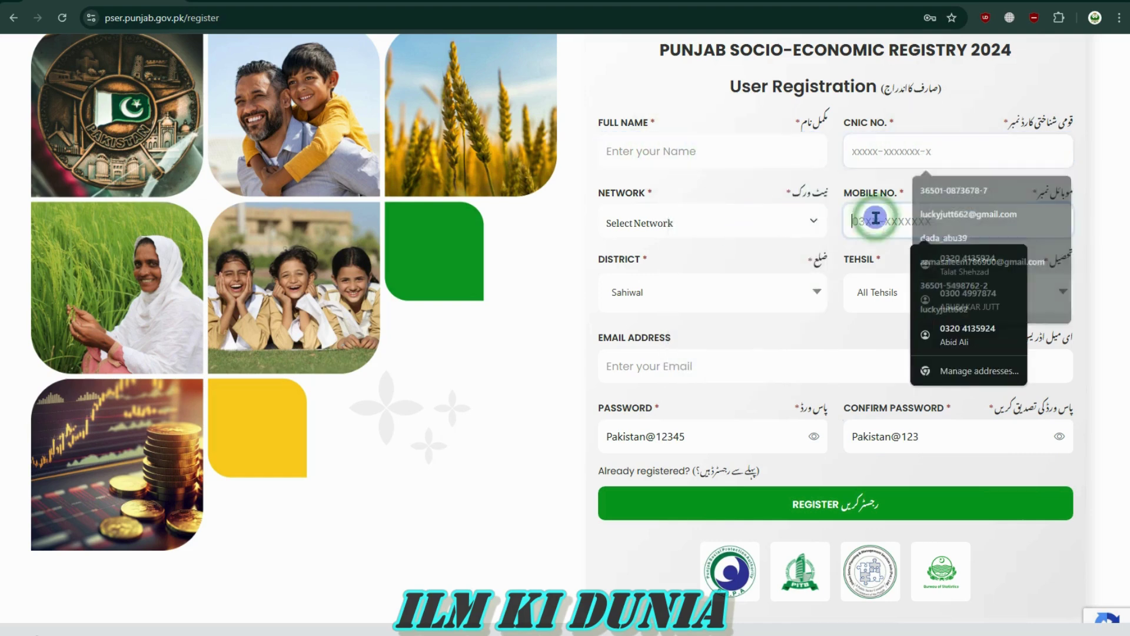
click(681, 298)
click(964, 293)
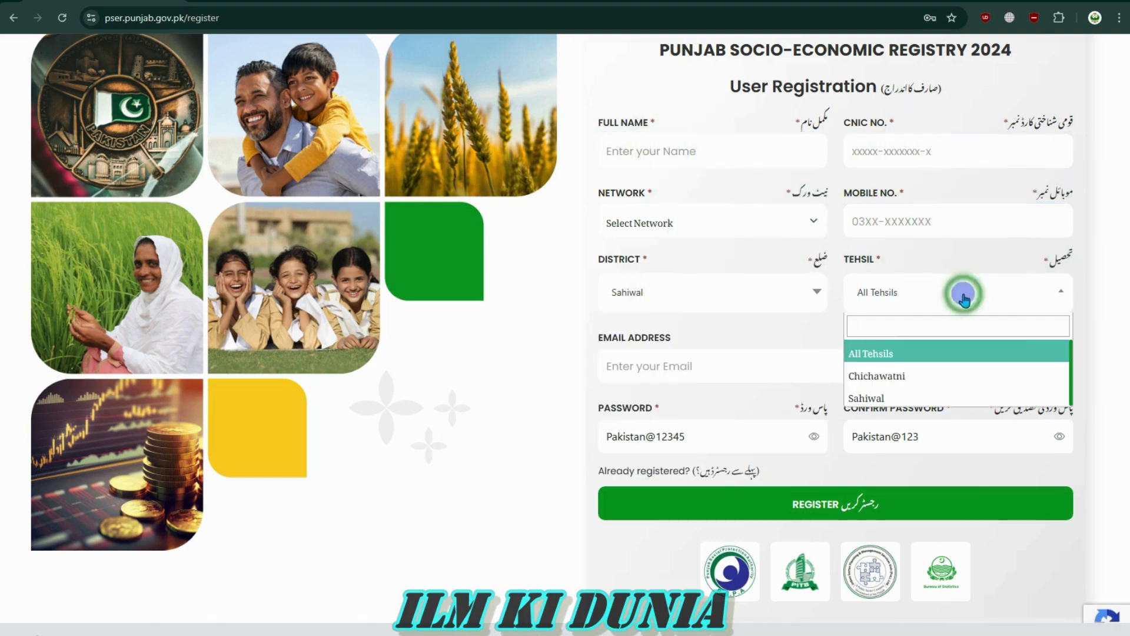
click(660, 369)
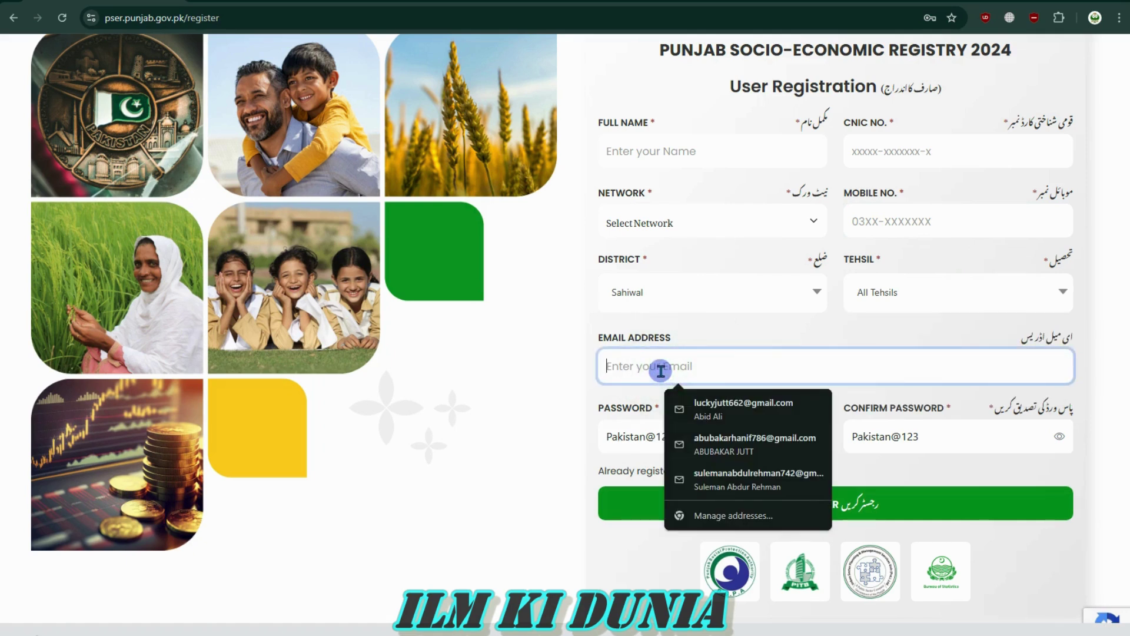
click(708, 338)
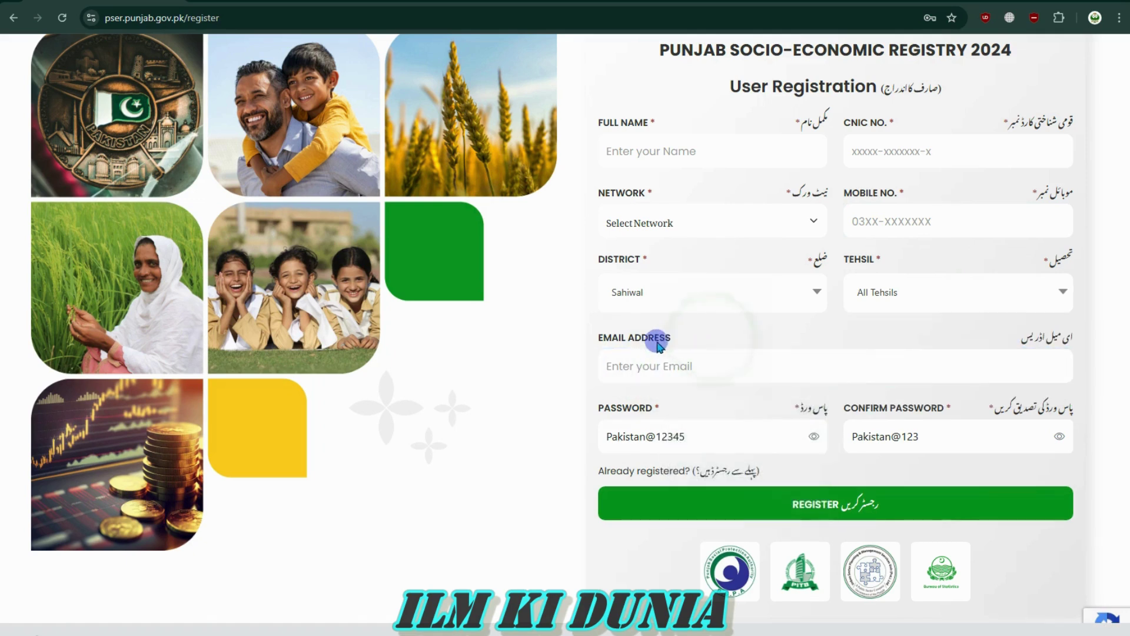
triple_click(627, 341)
triple_click(627, 342)
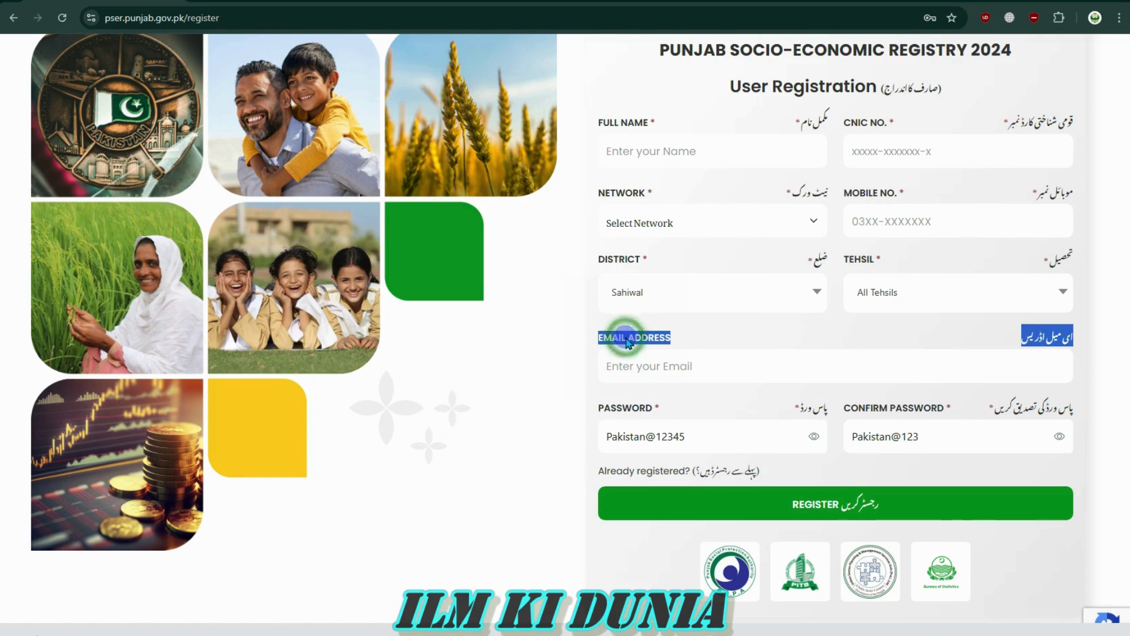
click(627, 341)
Compare the password and confirmation entries to spot their differing ending
click(730, 442)
click(940, 438)
triple_click(919, 443)
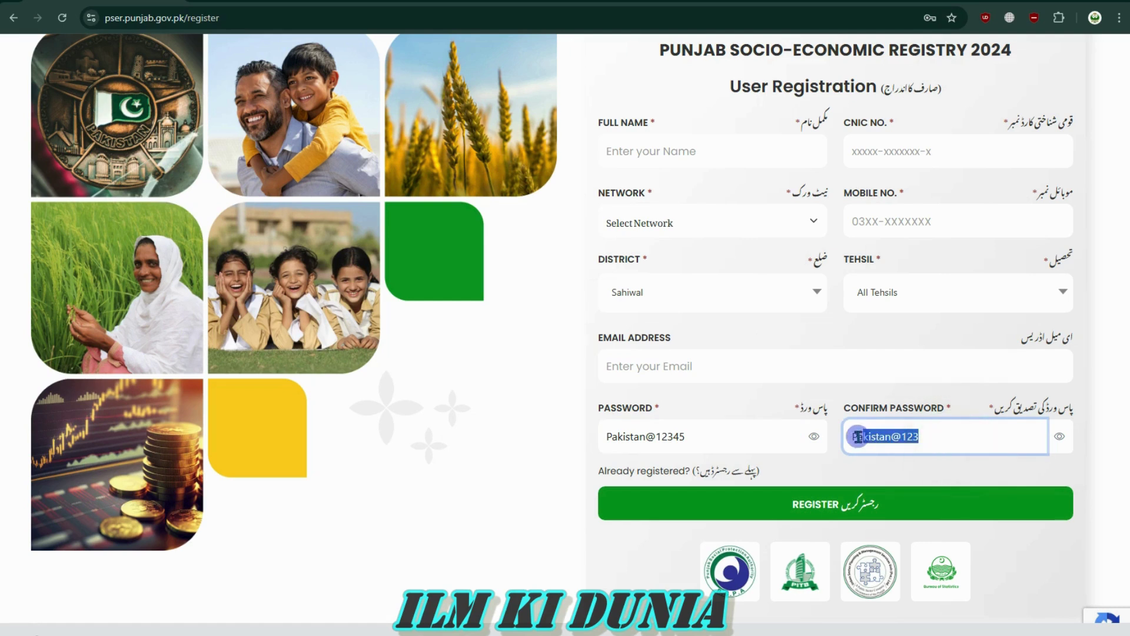
triple_click(736, 434)
click(608, 437)
drag(608, 438, 676, 434)
click(711, 434)
click(915, 445)
click(912, 151)
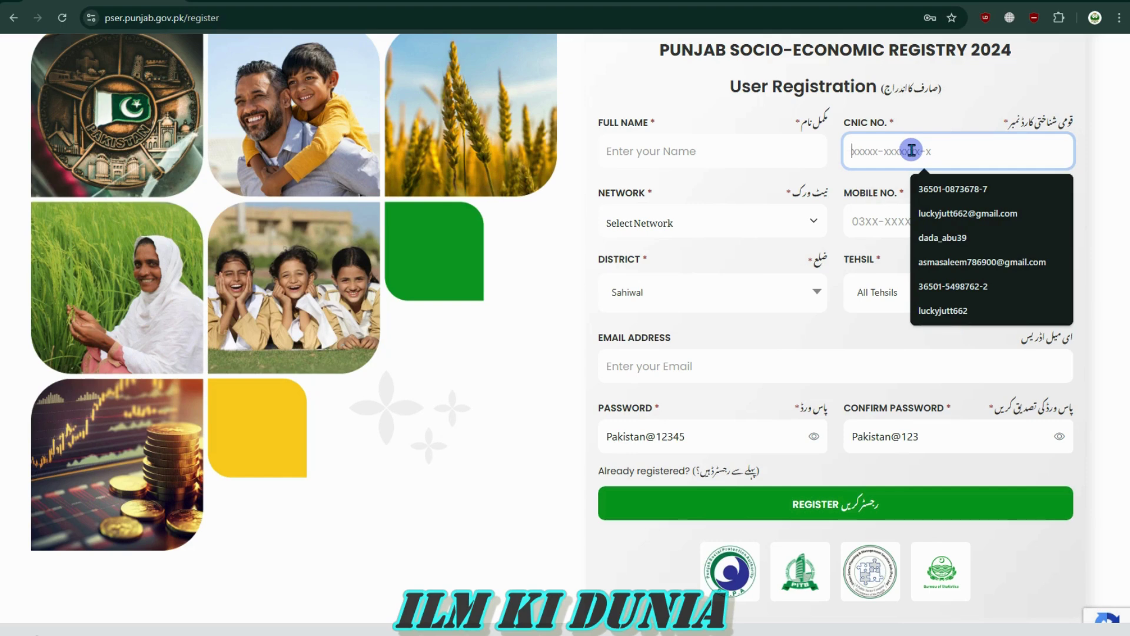
click(870, 122)
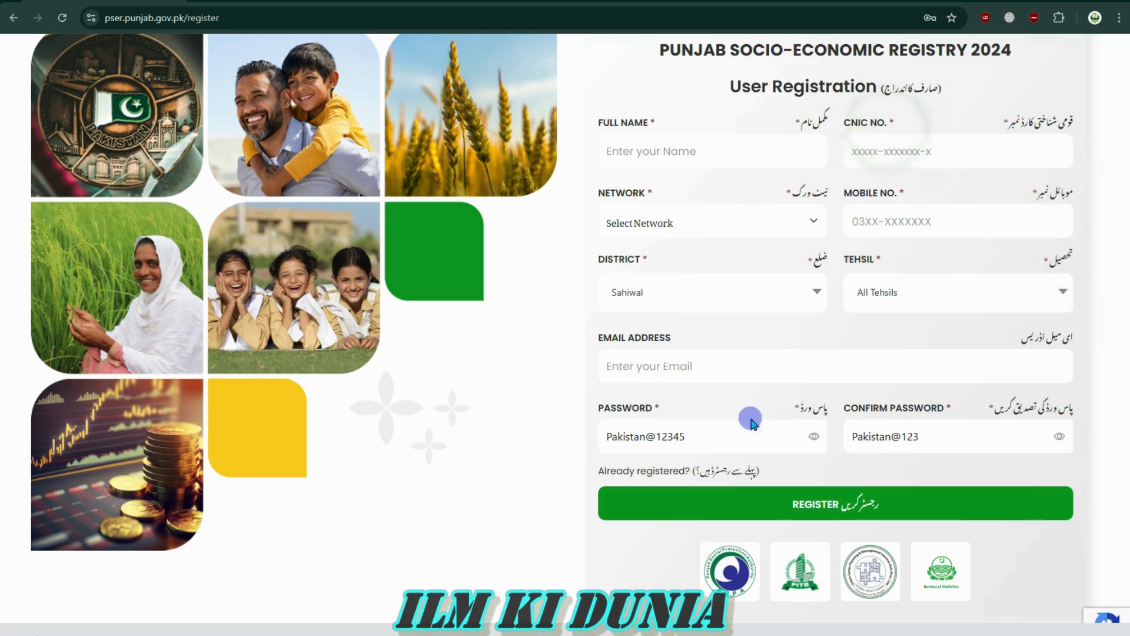
drag(701, 436, 595, 436)
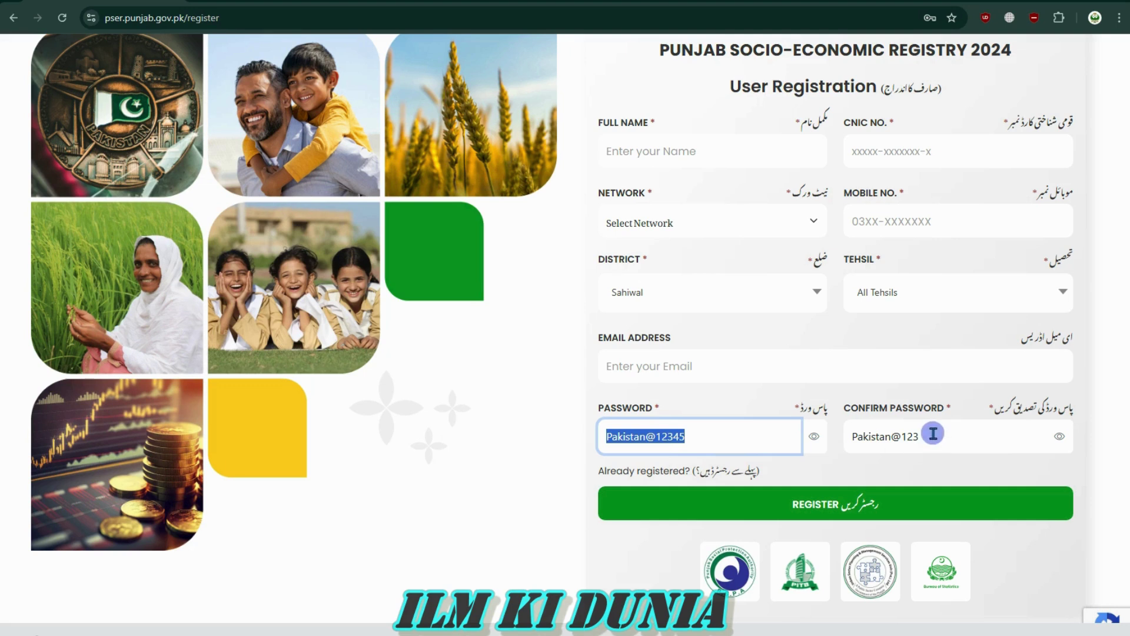
drag(933, 434, 847, 435)
click(865, 436)
double_click(935, 435)
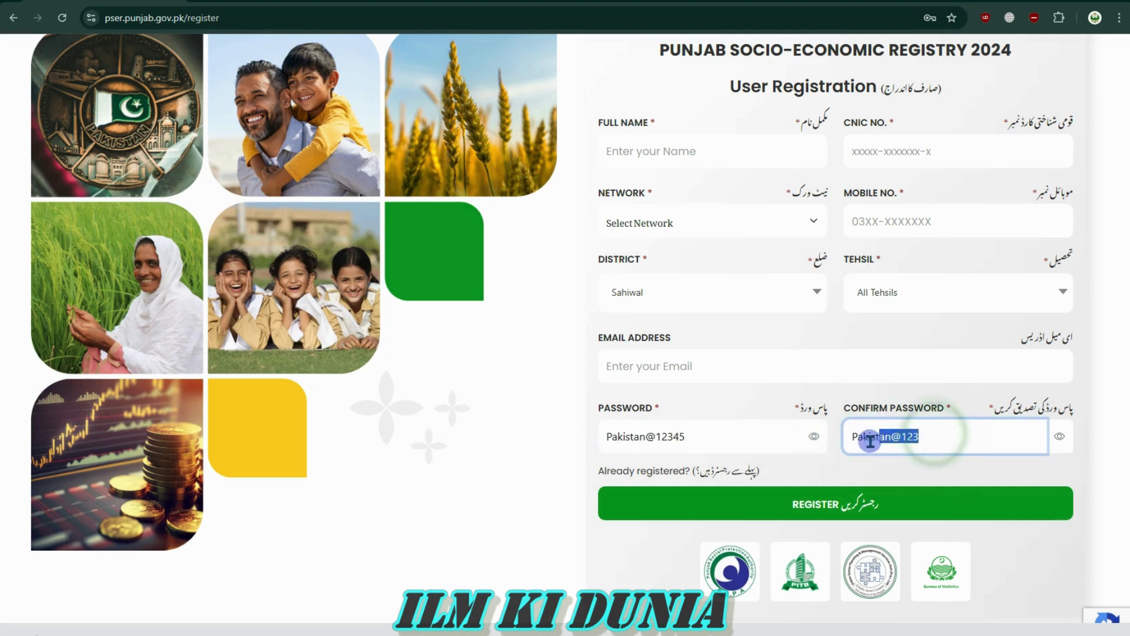
Recheck the name, CNIC and mobile fields, then switch to the existing-user login page
click(913, 221)
click(913, 150)
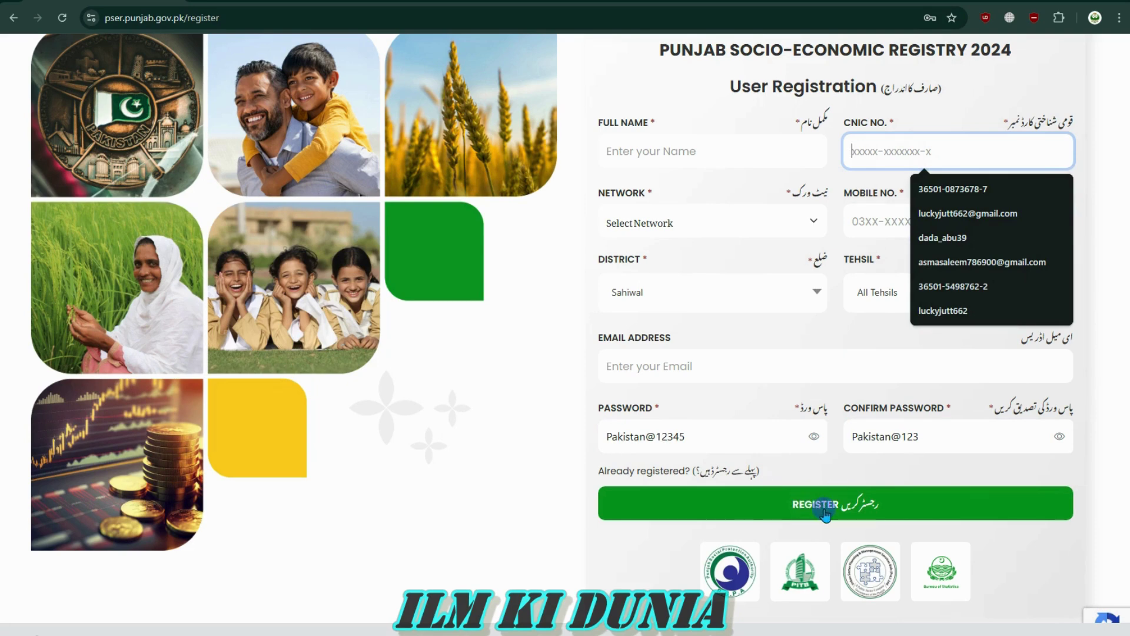
click(822, 458)
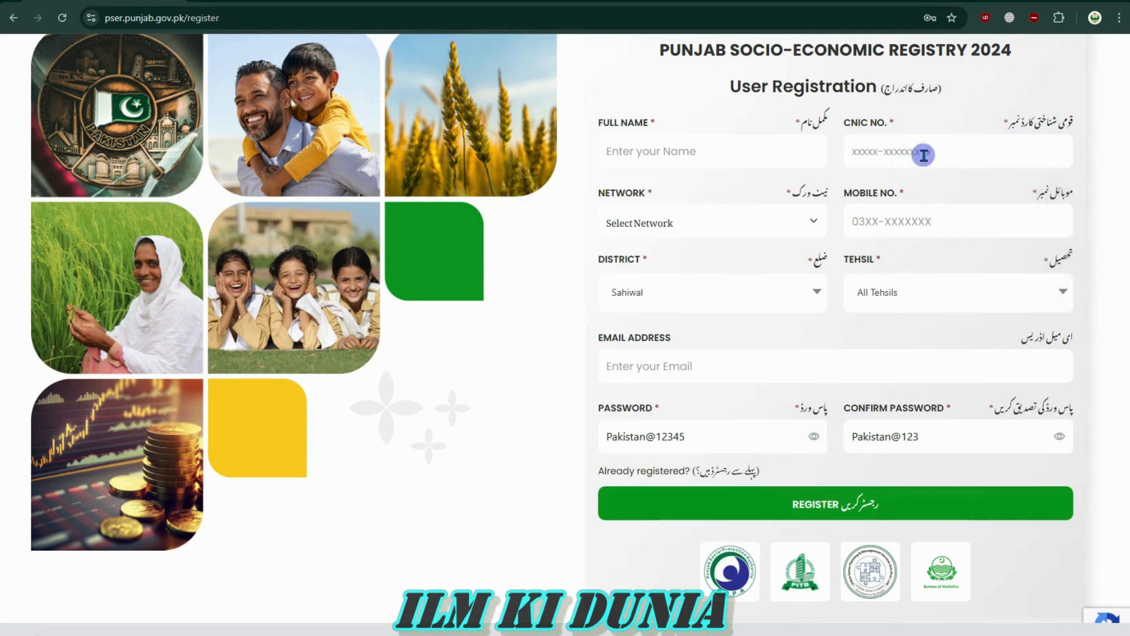
click(901, 154)
click(752, 160)
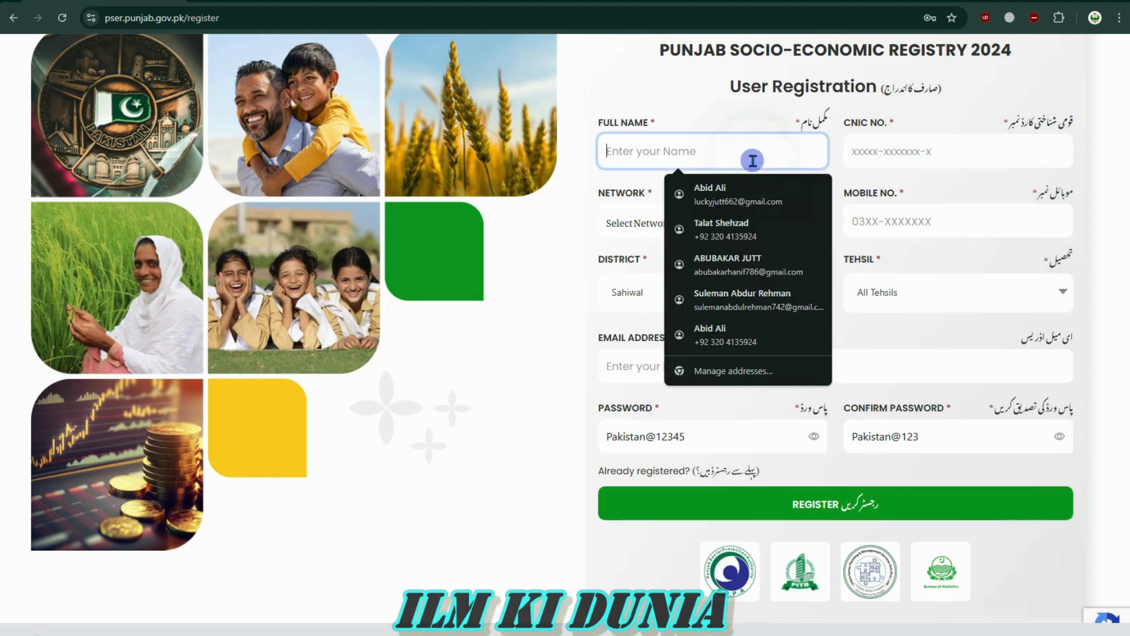
click(748, 119)
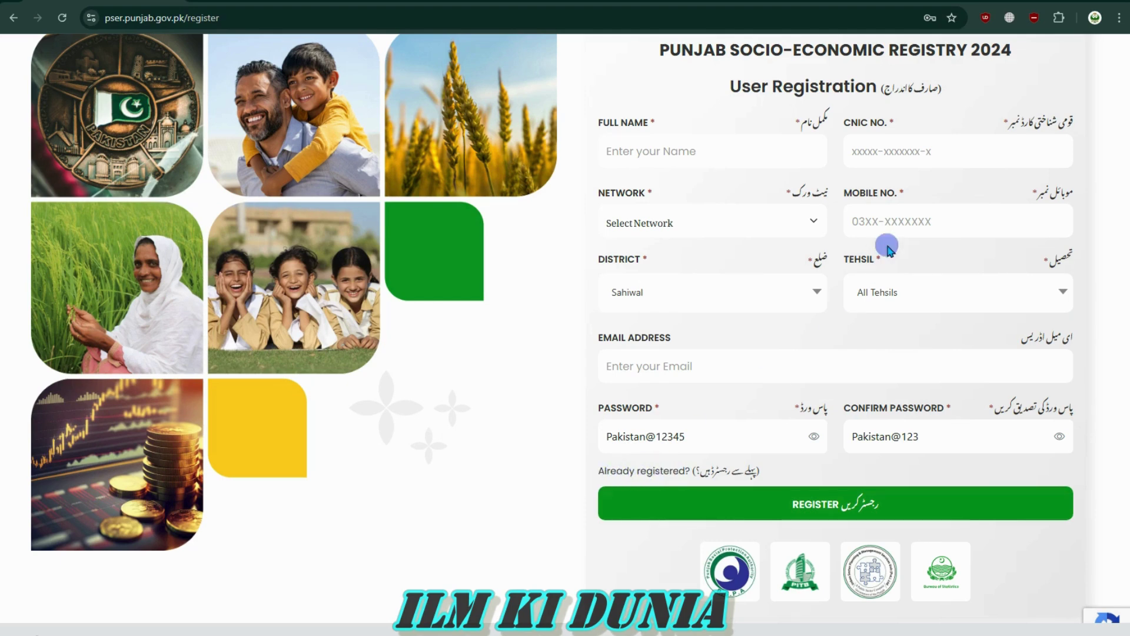
click(882, 151)
click(706, 147)
click(896, 216)
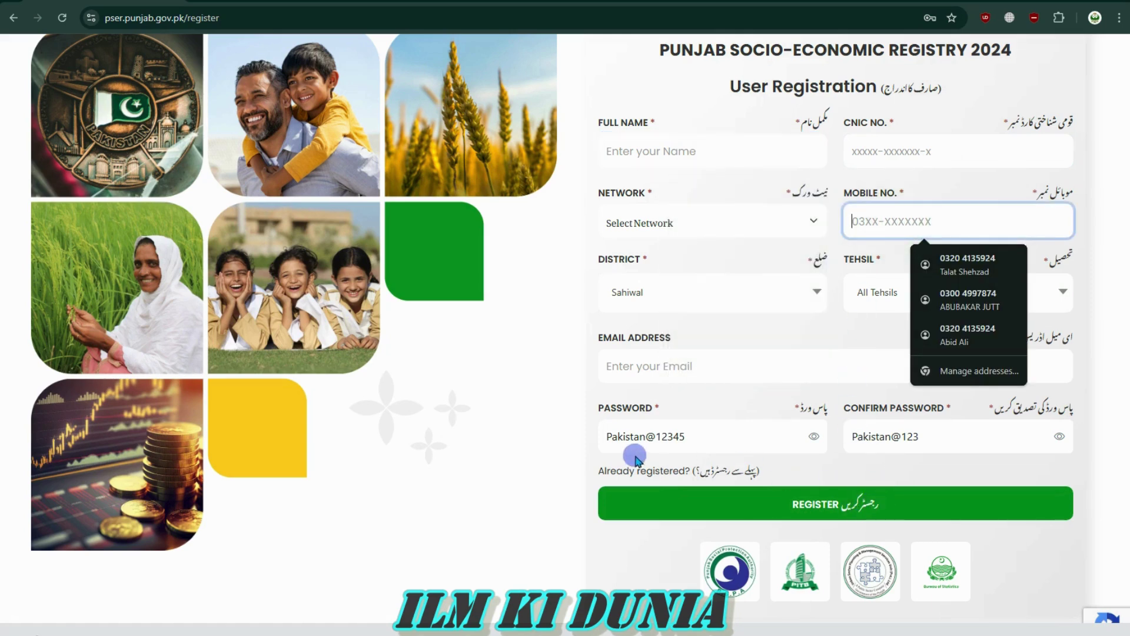
click(623, 474)
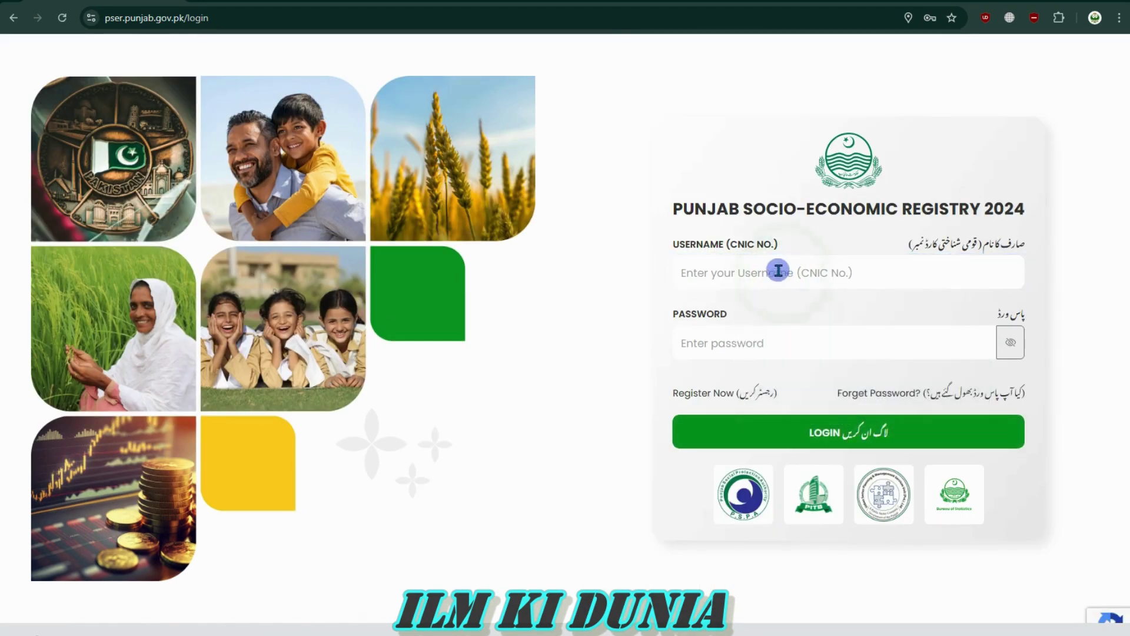
Fill the login with the first saved CNIC username credential
click(735, 273)
click(705, 357)
click(713, 284)
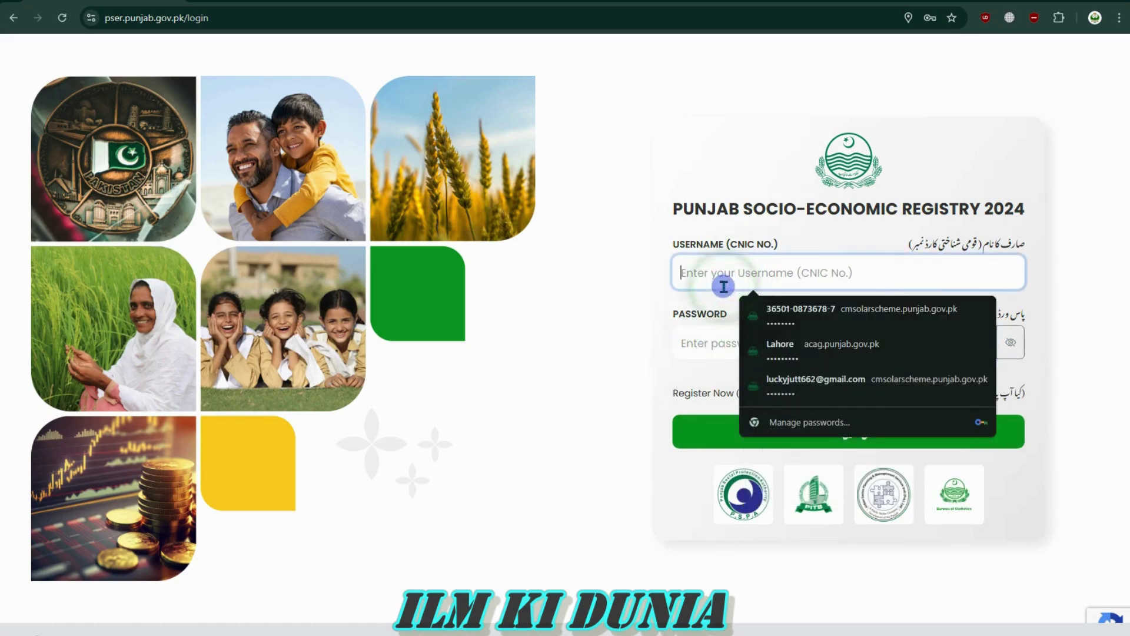
click(662, 309)
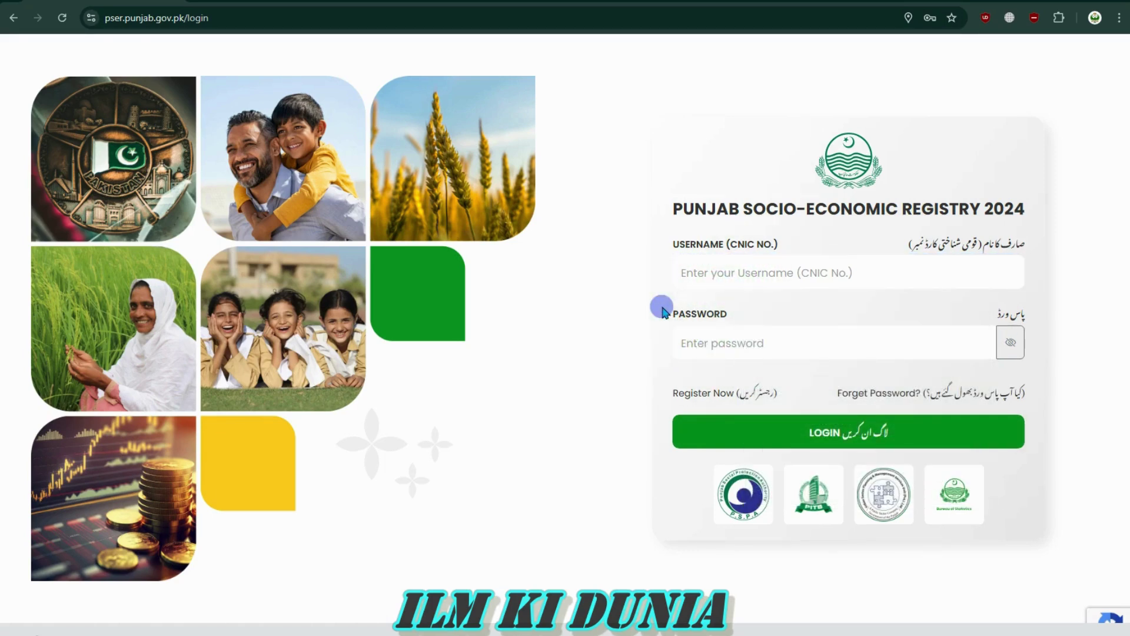
click(771, 274)
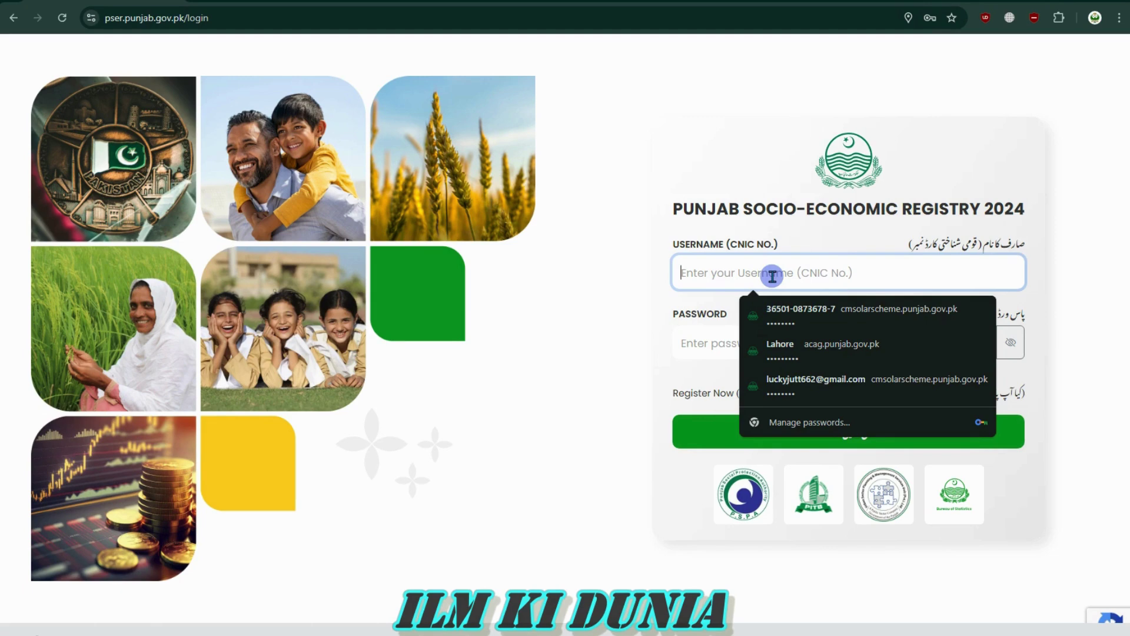
click(774, 310)
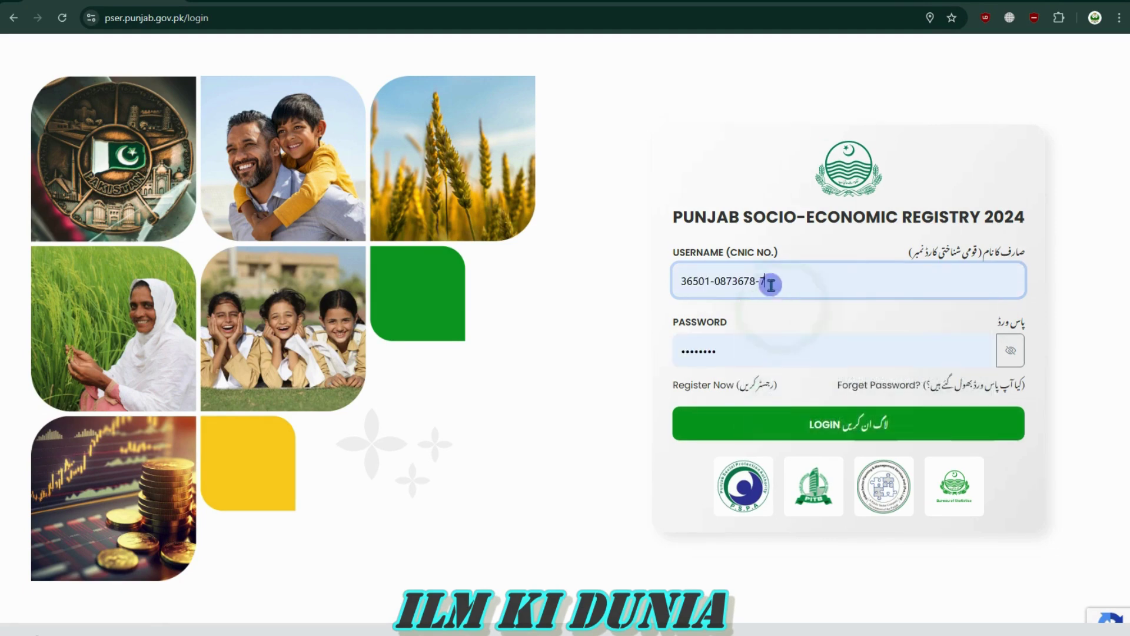
drag(785, 279, 683, 281)
click(683, 280)
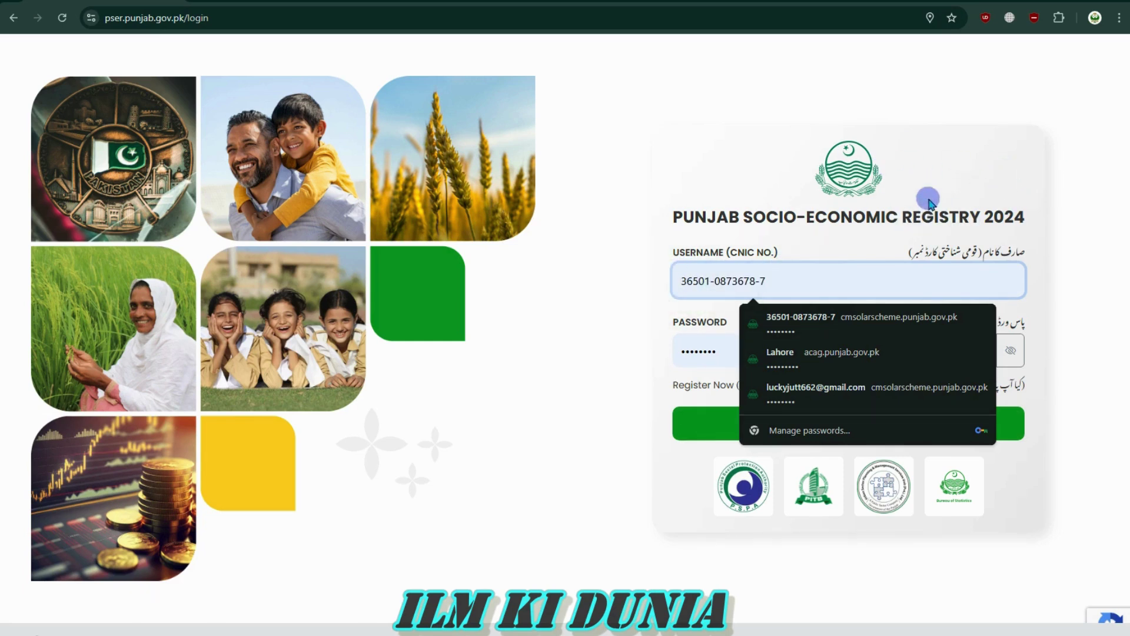
Delete the autofilled password and re-enter it manually
click(711, 351)
drag(738, 349, 661, 358)
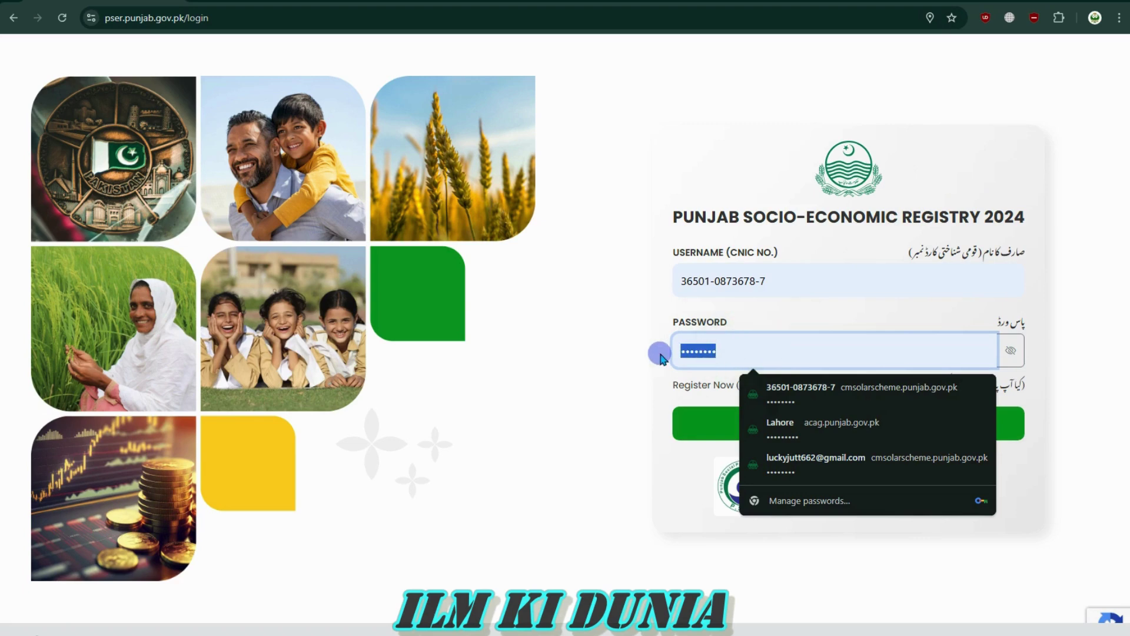
key(BackSpace)
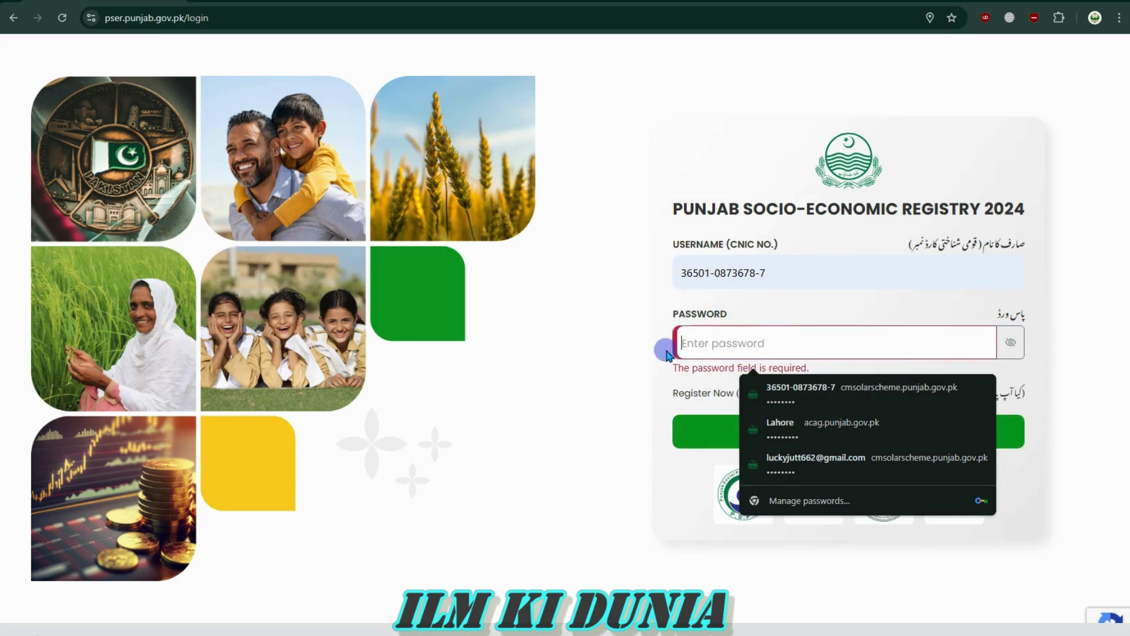
click(711, 347)
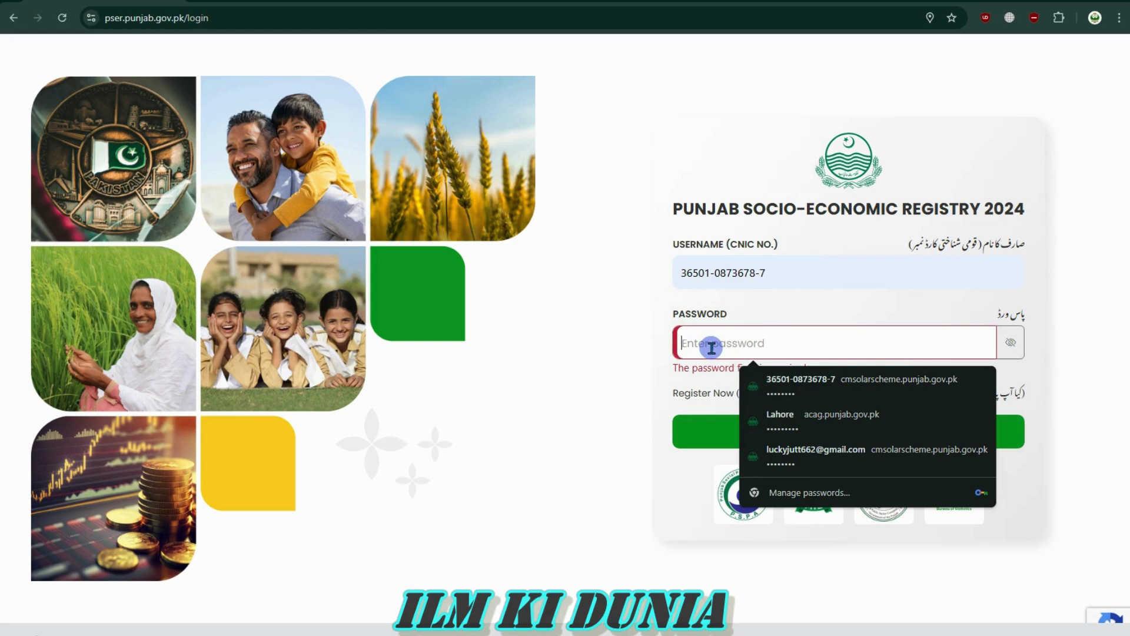
text(••)
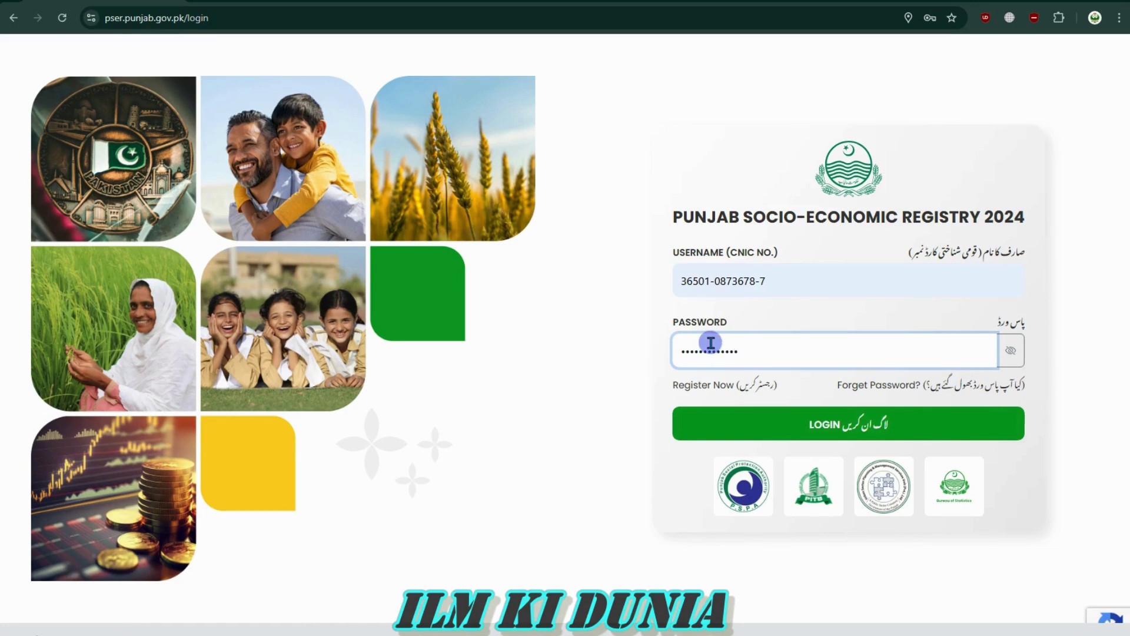
Verify the username and re-entered password, then log in to the registry
drag(794, 278, 680, 279)
click(680, 279)
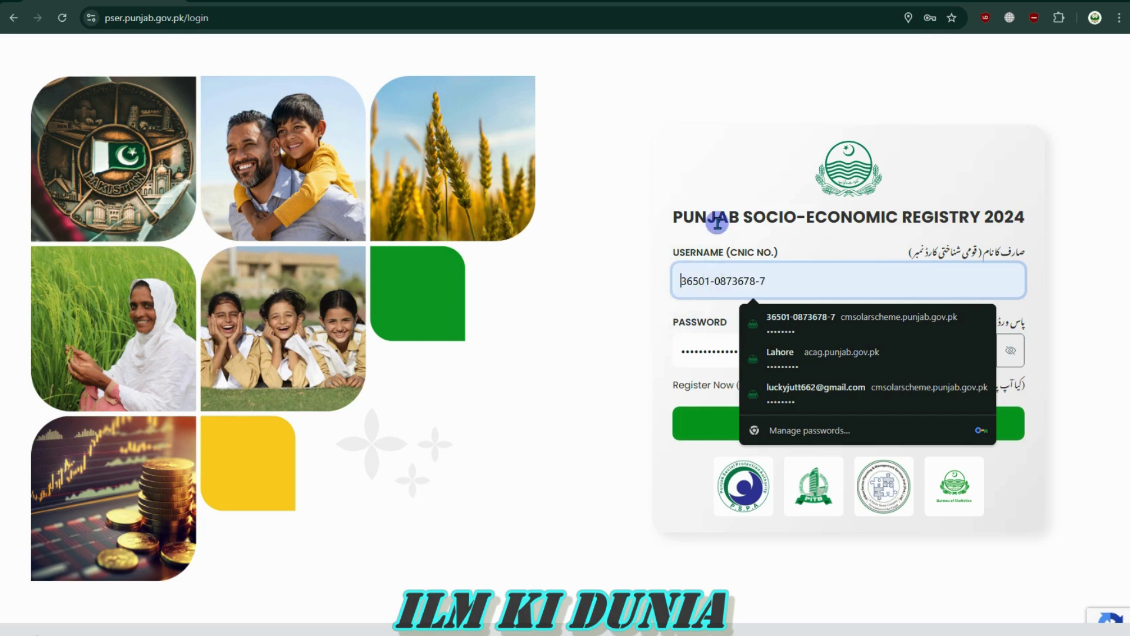
drag(680, 347, 751, 348)
click(753, 346)
click(648, 356)
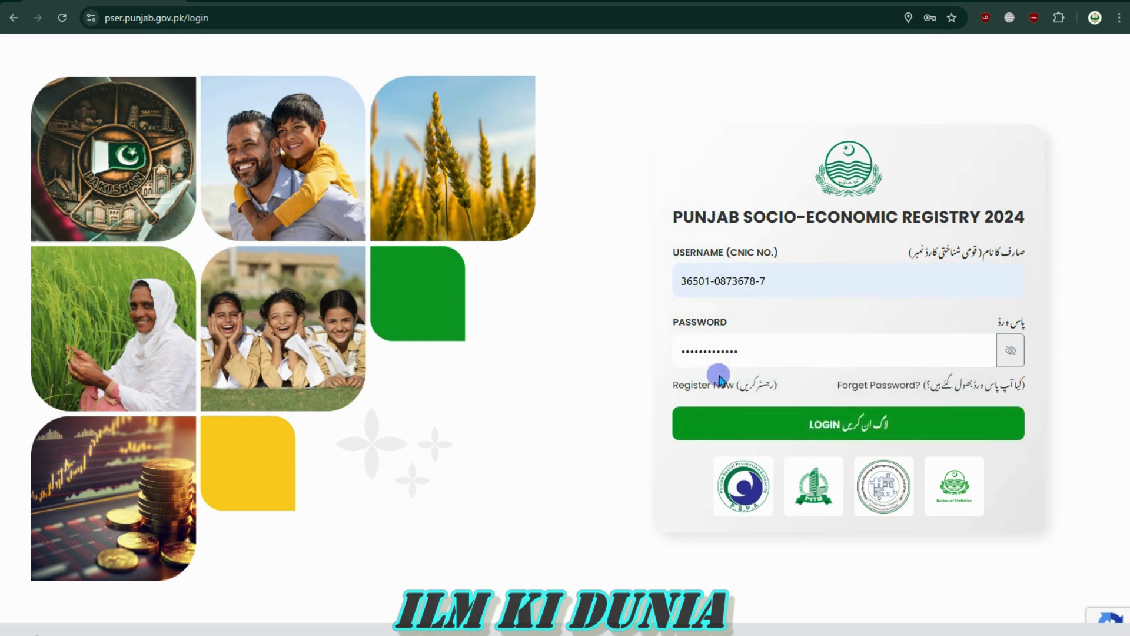
click(848, 426)
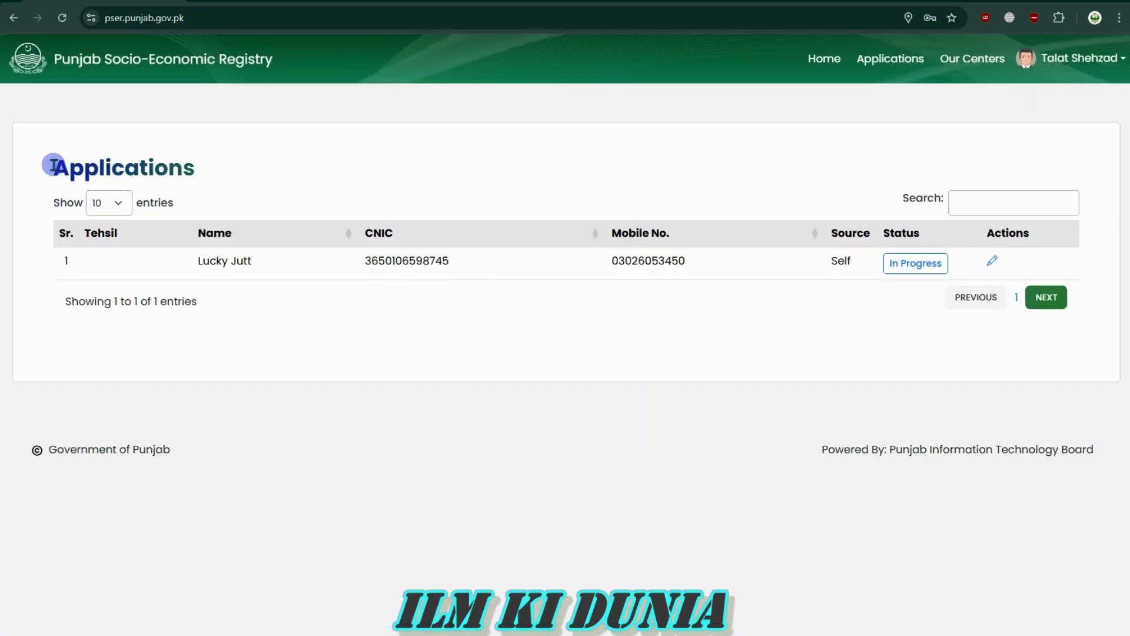
mouse_move(53, 165)
mouse_down()
mouse_move(202, 172)
mouse_move(59, 168)
mouse_up()
click(202, 171)
click(45, 167)
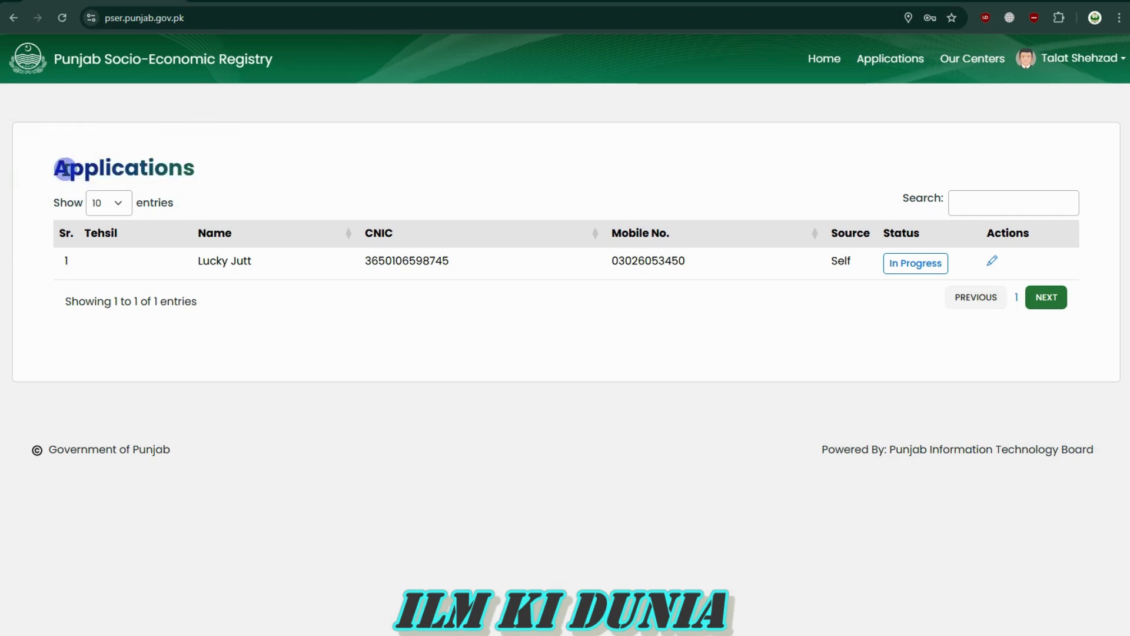
mouse_move(196, 260)
mouse_down()
mouse_move(683, 263)
mouse_move(653, 253)
mouse_move(179, 255)
mouse_up()
click(686, 263)
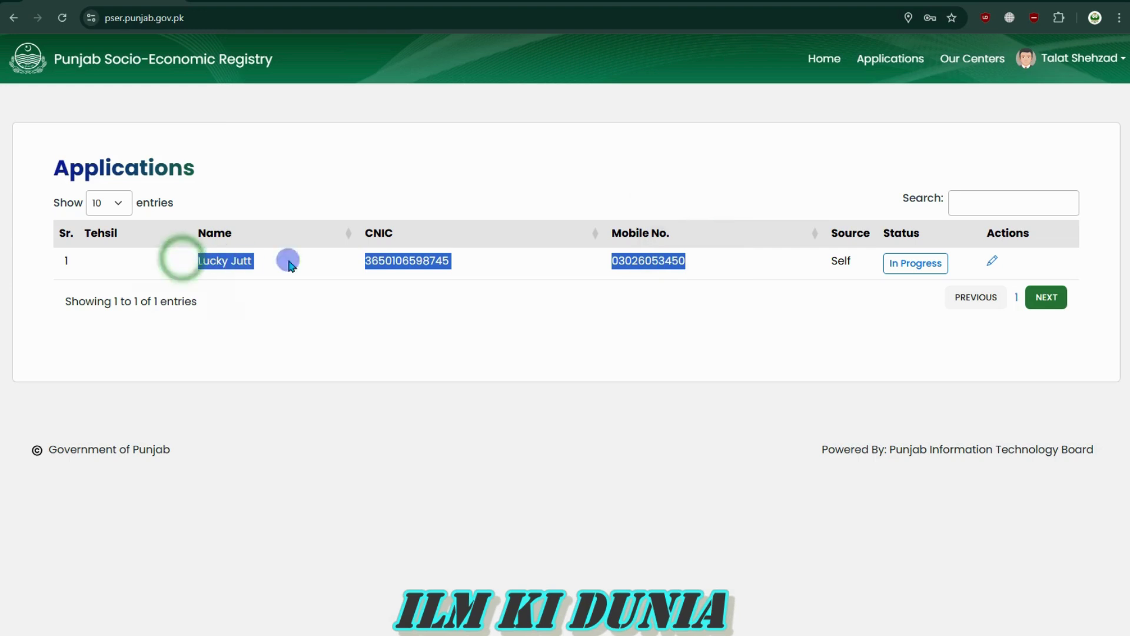
click(384, 263)
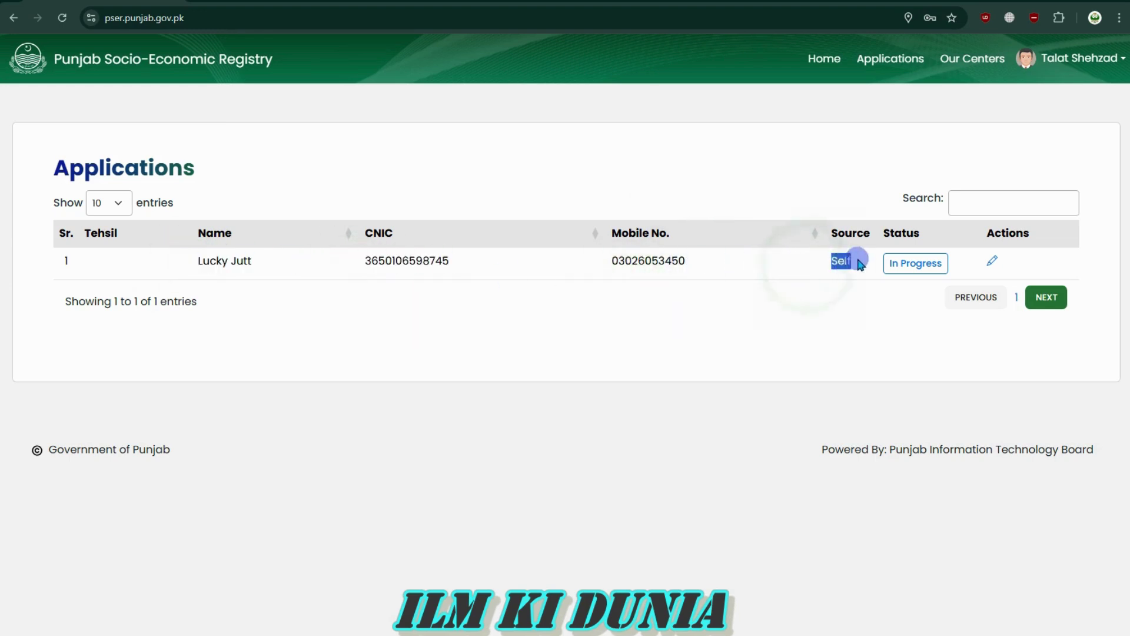
drag(858, 260, 844, 259)
click(802, 260)
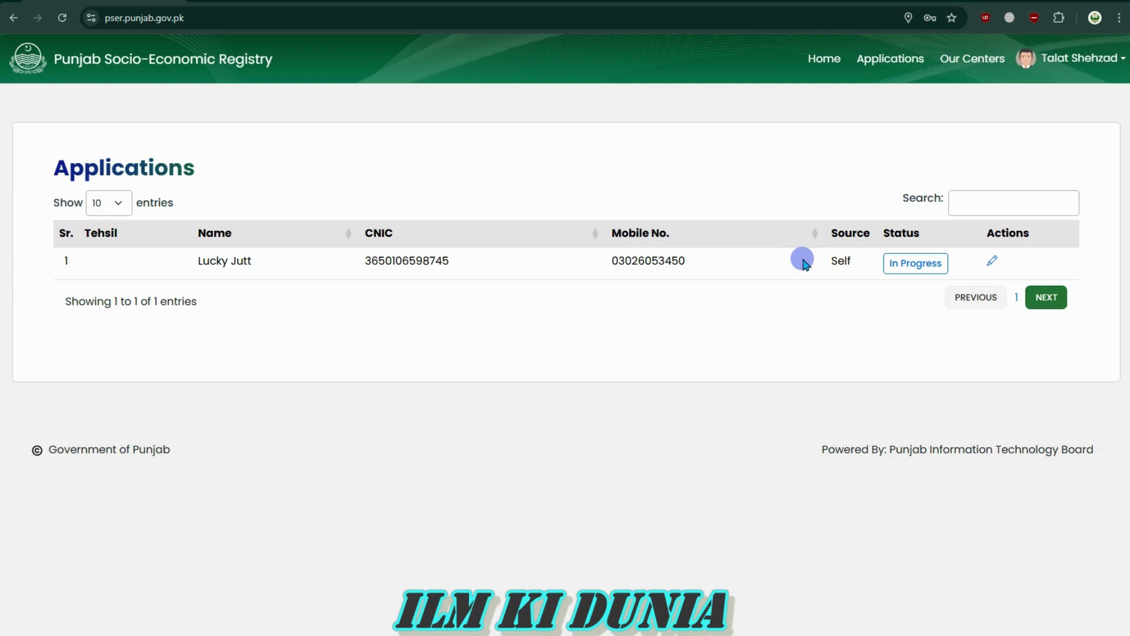
drag(612, 260, 721, 274)
click(706, 260)
click(346, 252)
click(720, 270)
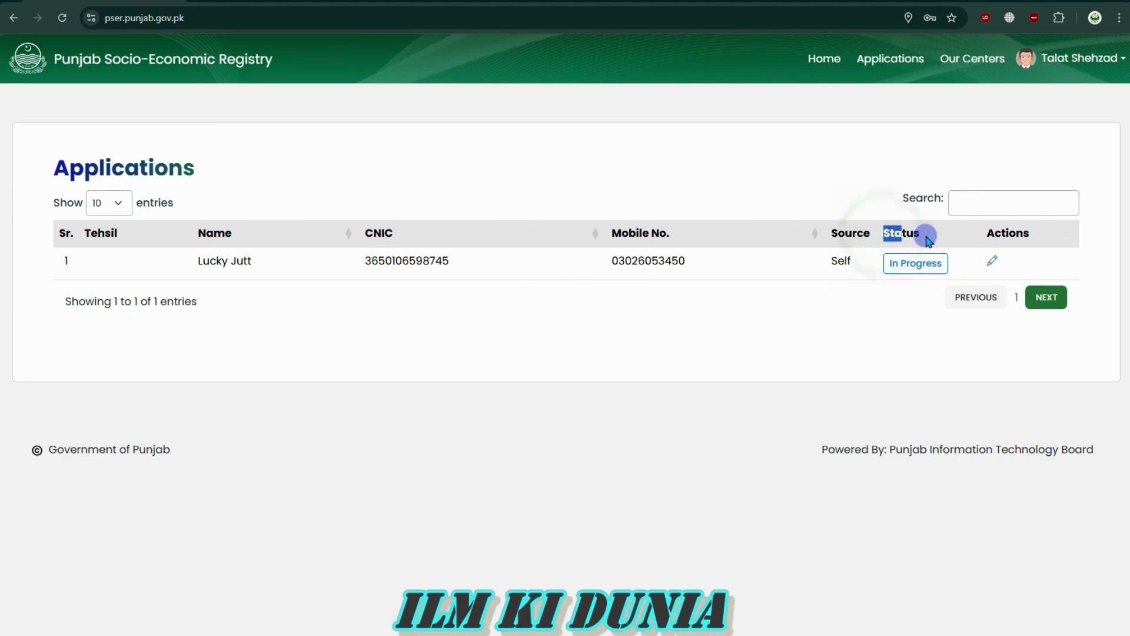
drag(922, 232, 889, 231)
click(866, 232)
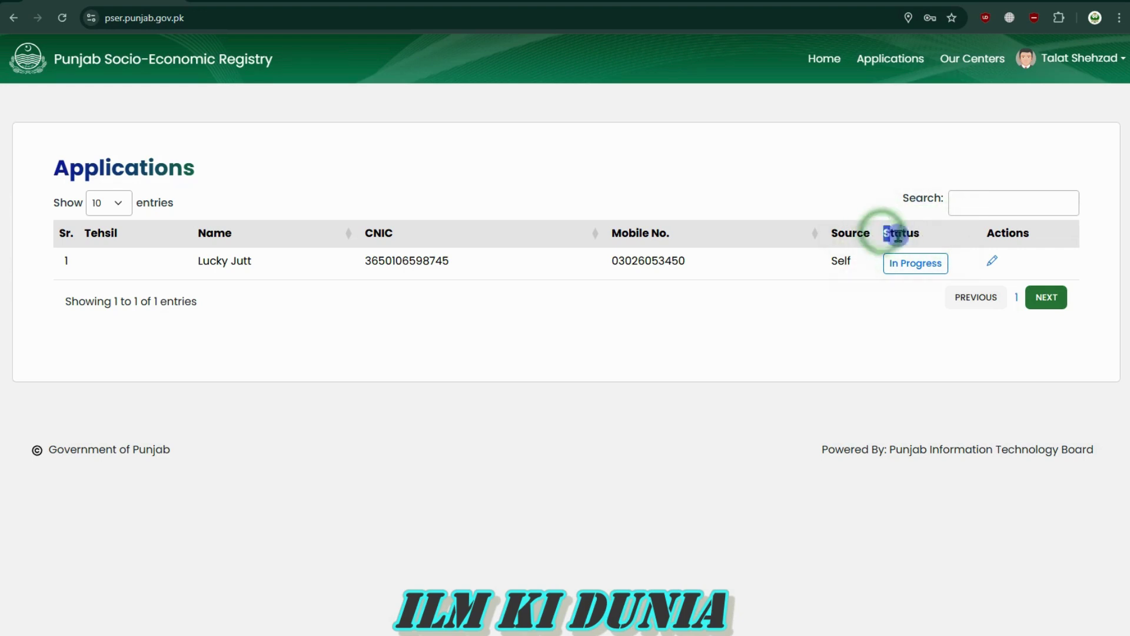
click(896, 254)
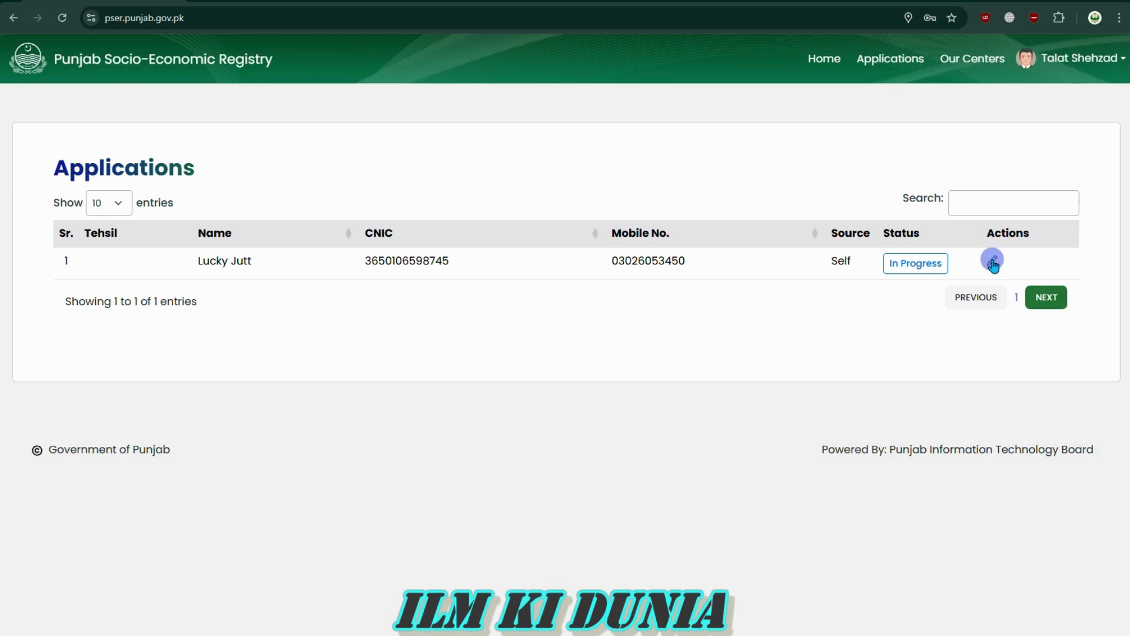
Open the in-progress application for editing and look over its Family Head and Family Roster steps
click(993, 264)
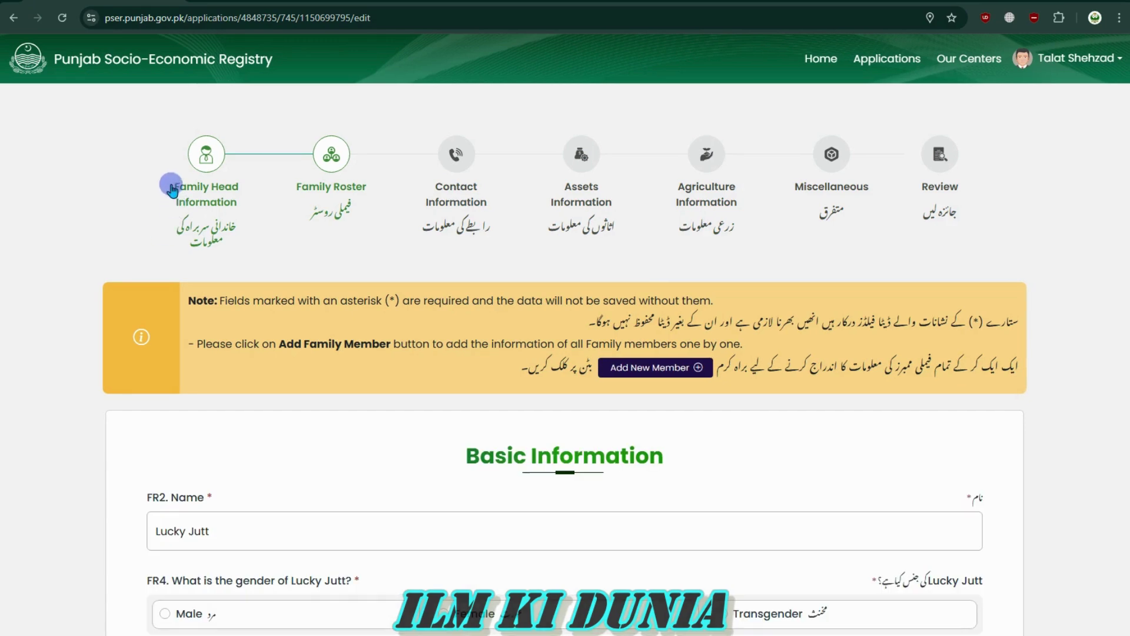
mouse_move(163, 180)
mouse_down()
mouse_move(244, 203)
mouse_move(374, 184)
mouse_up()
click(248, 204)
scroll(374, 302, down, 15)
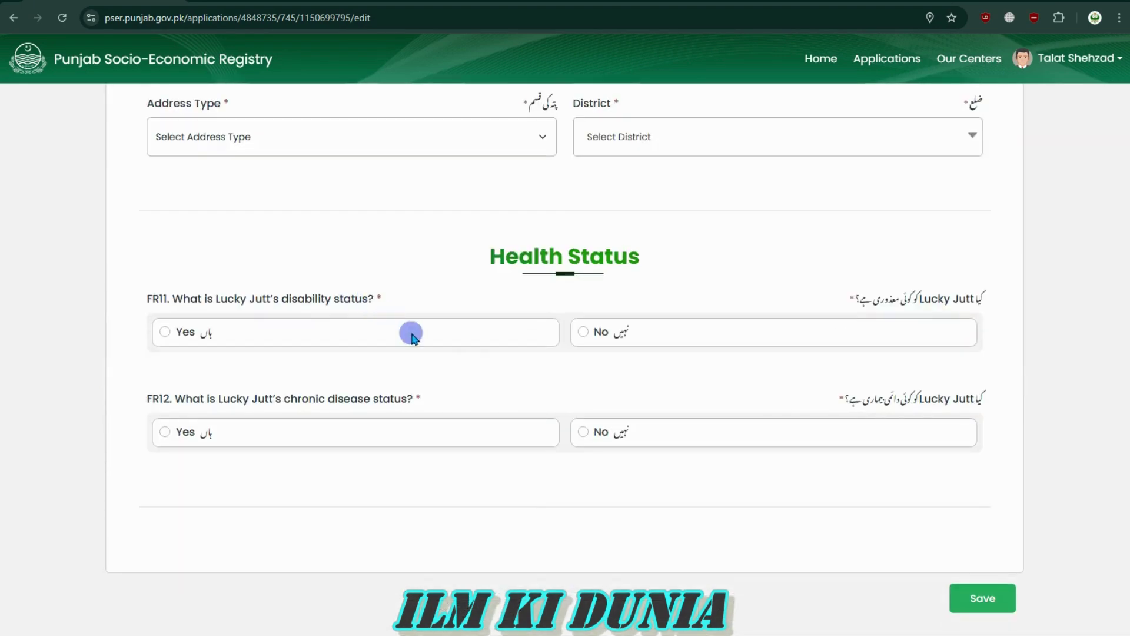
scroll(492, 409, up, 15)
click(491, 409)
scroll(492, 409, down, 4)
scroll(492, 409, up, 4)
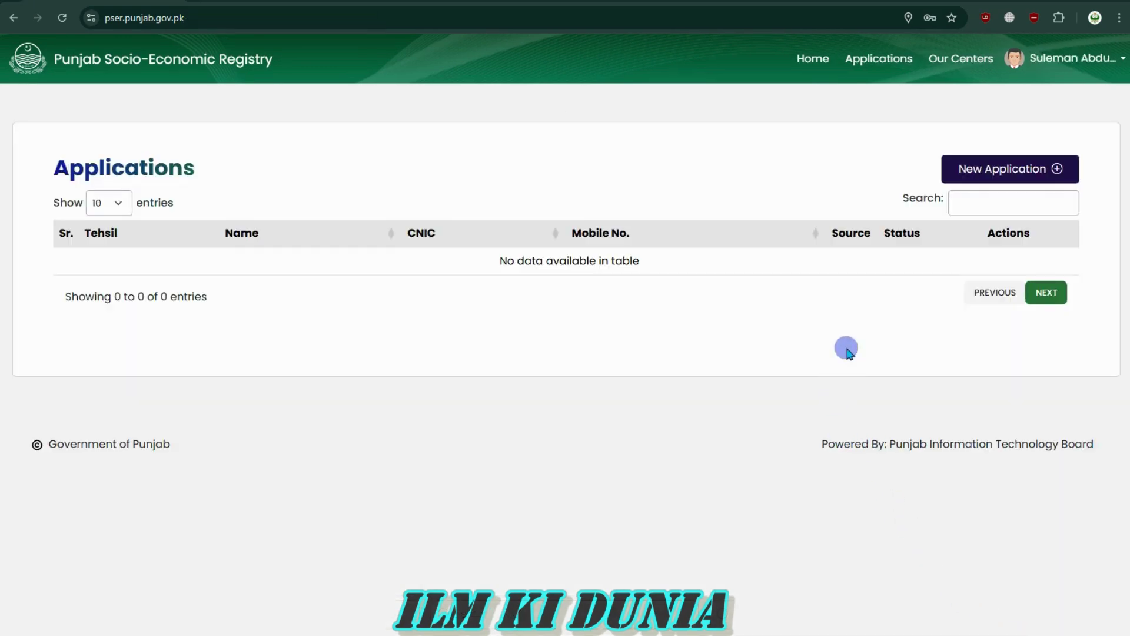
Start a New Application, tick the truthfulness declaration and save it
click(951, 202)
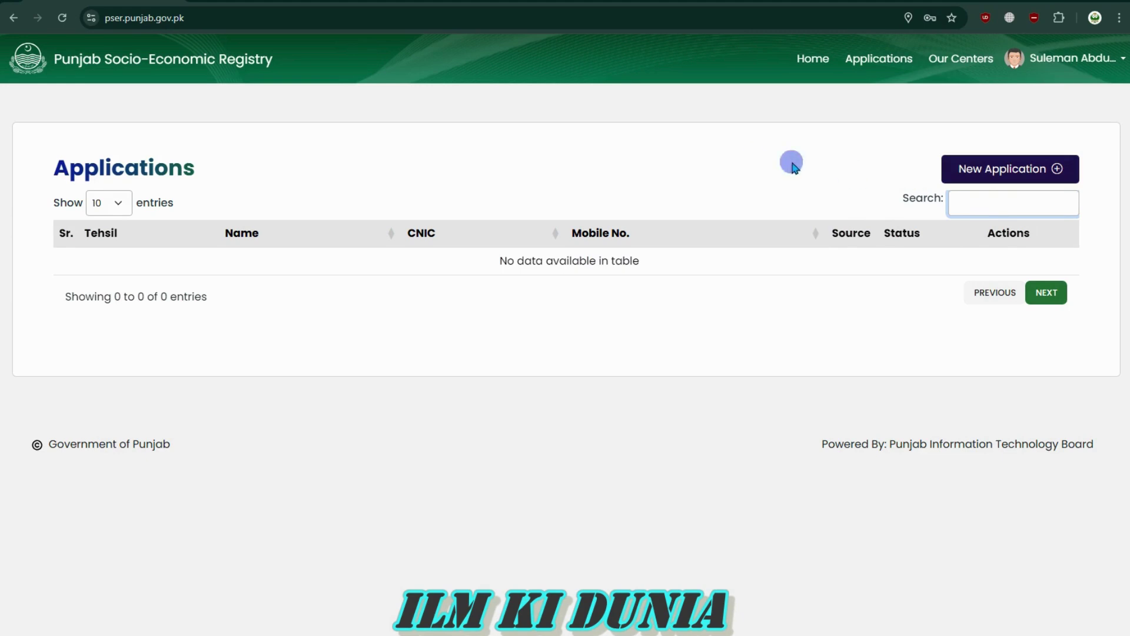
drag(901, 200, 943, 207)
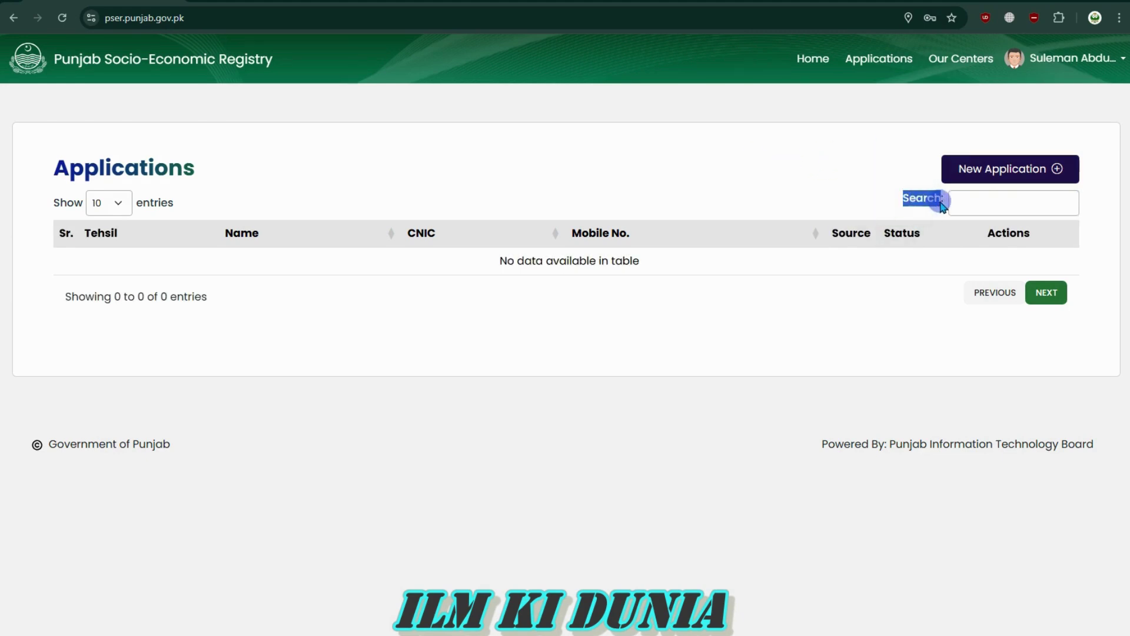
click(989, 169)
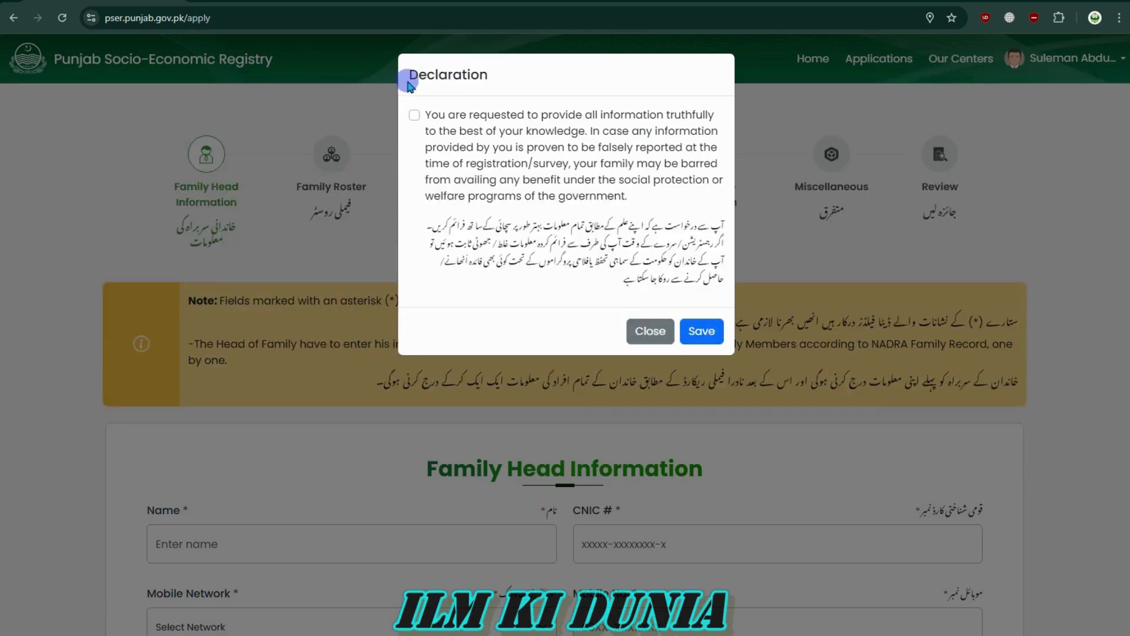
drag(425, 114, 616, 194)
click(616, 194)
click(414, 114)
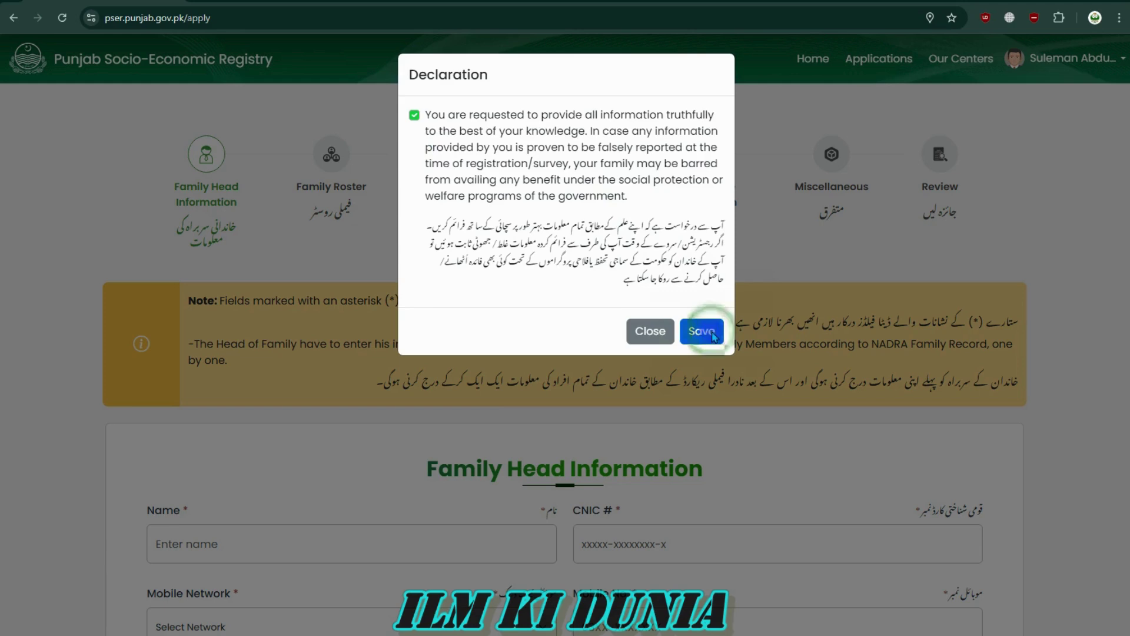
click(706, 331)
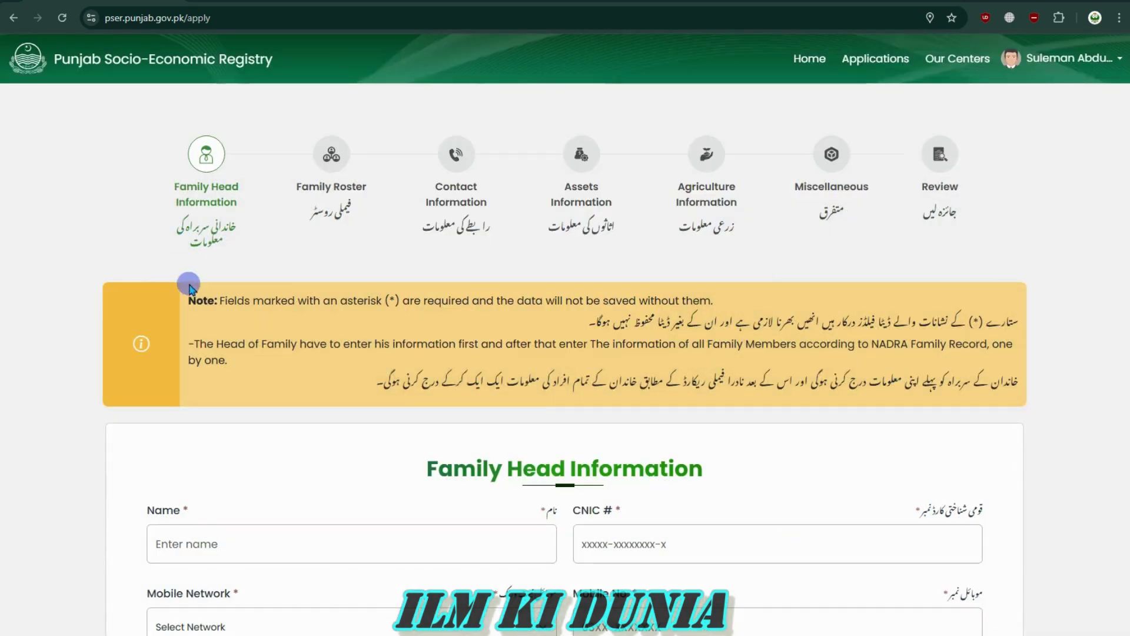
mouse_move(190, 302)
mouse_down()
mouse_move(228, 355)
mouse_move(189, 301)
mouse_up()
click(229, 357)
click(187, 300)
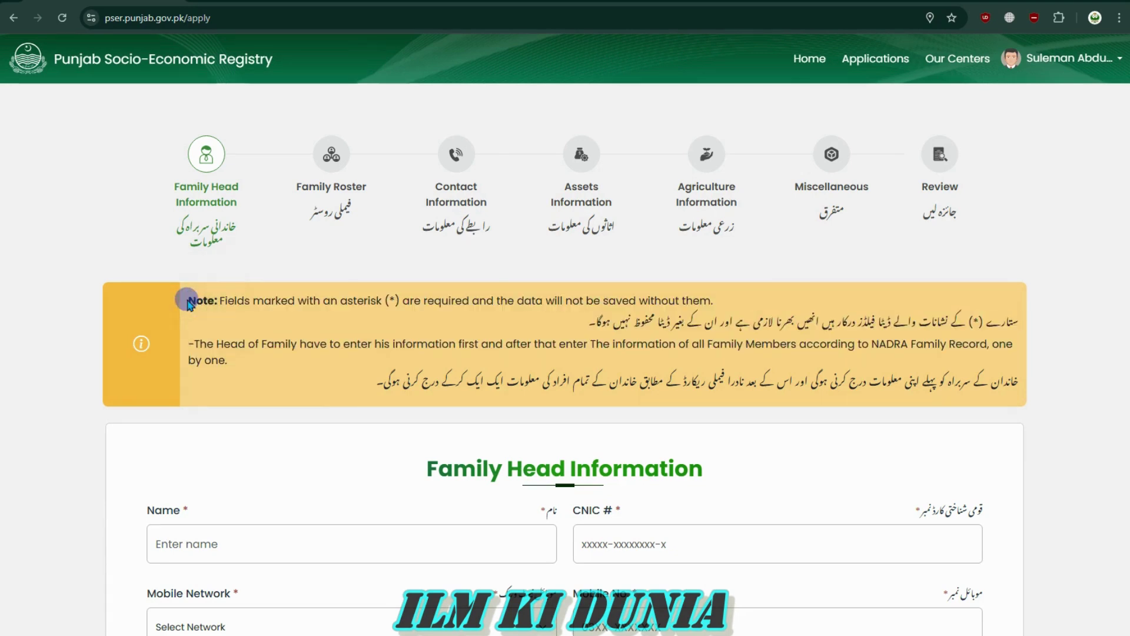
scroll(235, 290, down, 3)
scroll(230, 283, up, 3)
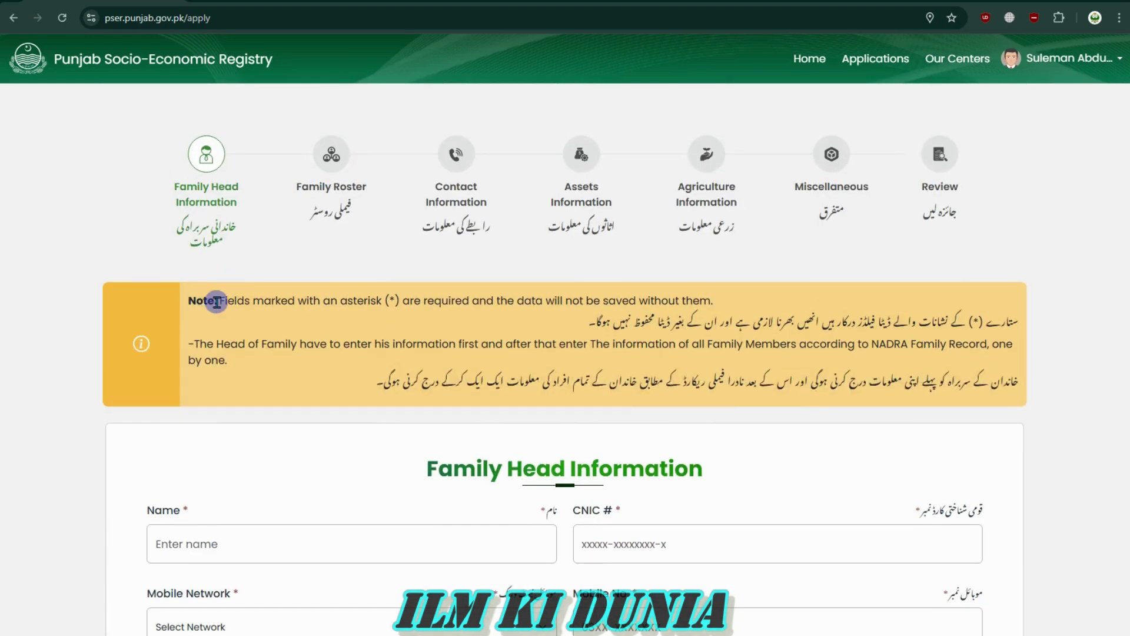
drag(220, 303, 385, 300)
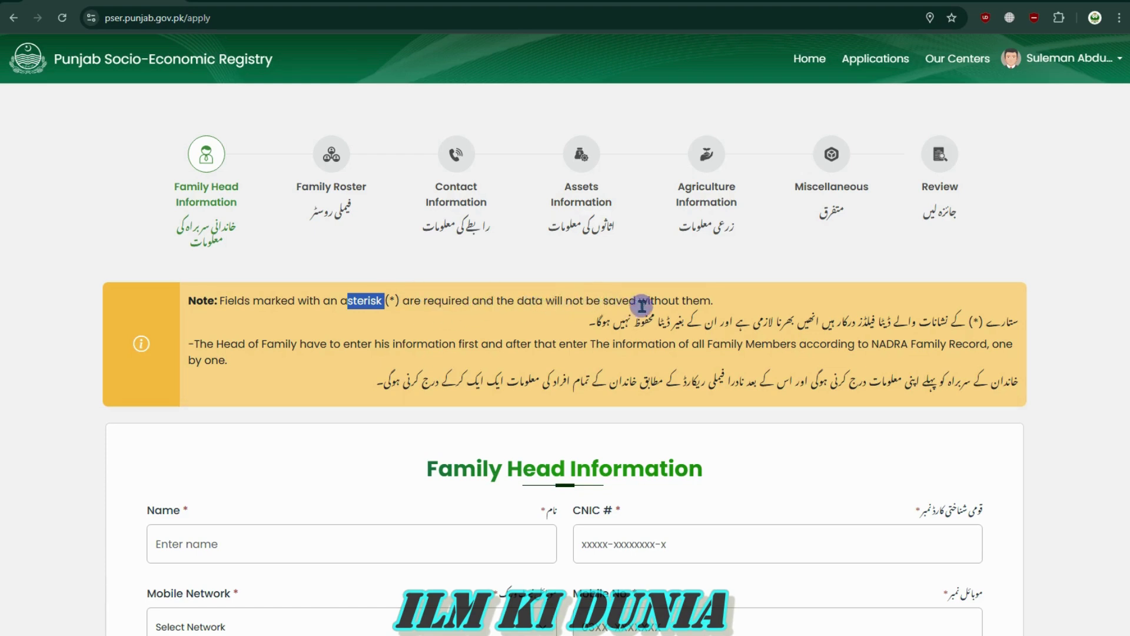
drag(716, 299, 362, 307)
drag(218, 301, 483, 303)
click(512, 306)
drag(199, 512, 148, 509)
click(147, 509)
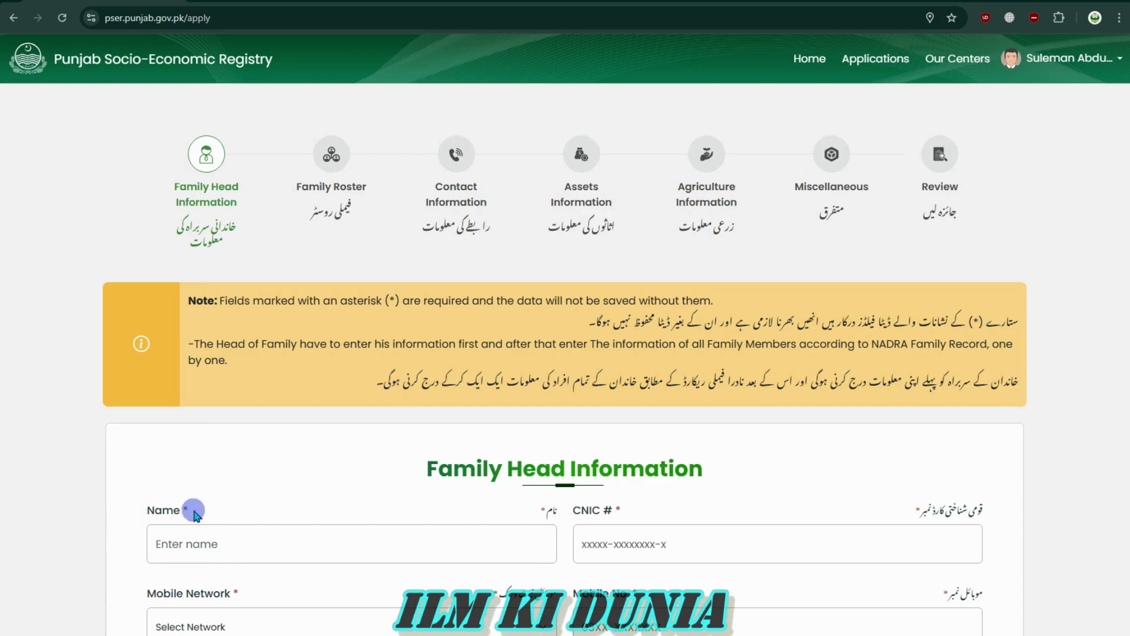
drag(574, 511, 616, 511)
click(630, 515)
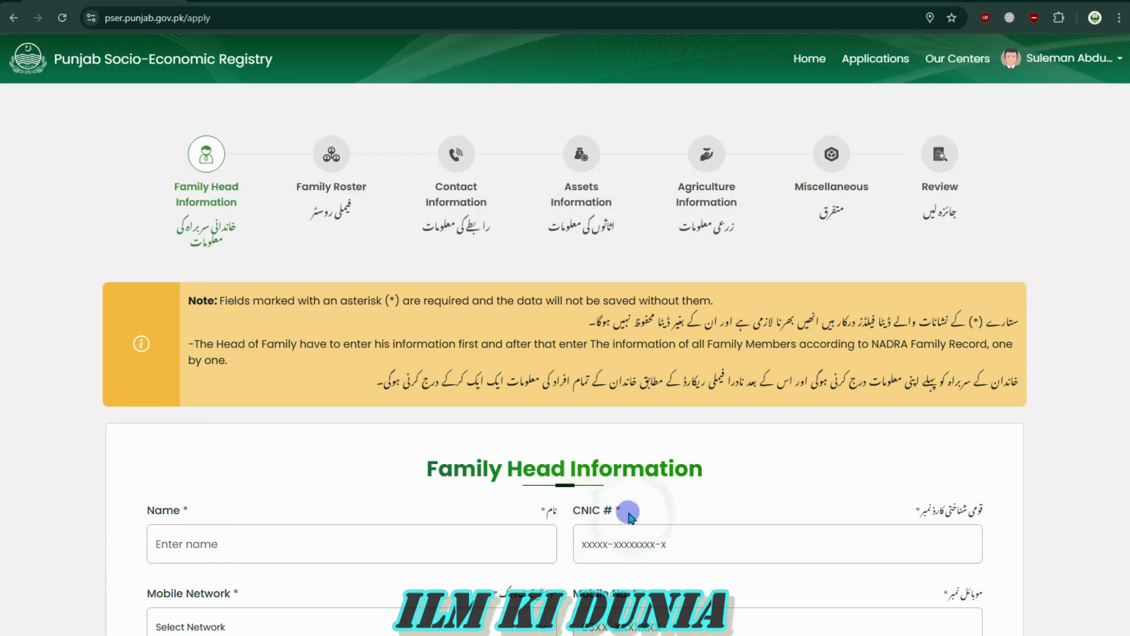
drag(383, 302, 398, 303)
click(398, 302)
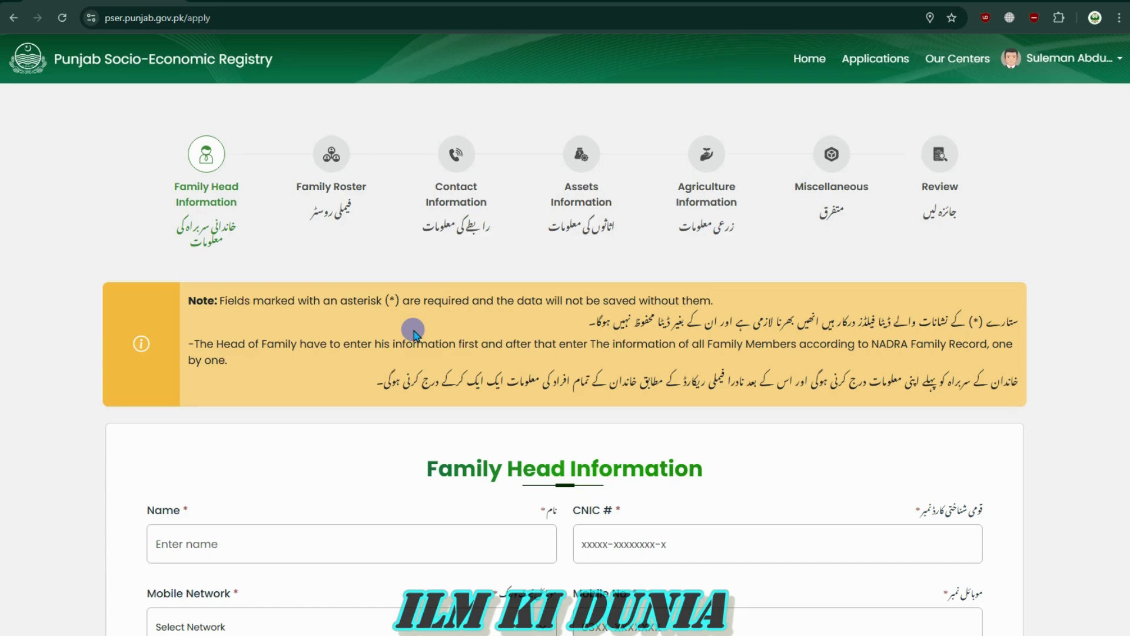
scroll(414, 333, down, 4)
scroll(689, 489, up, 4)
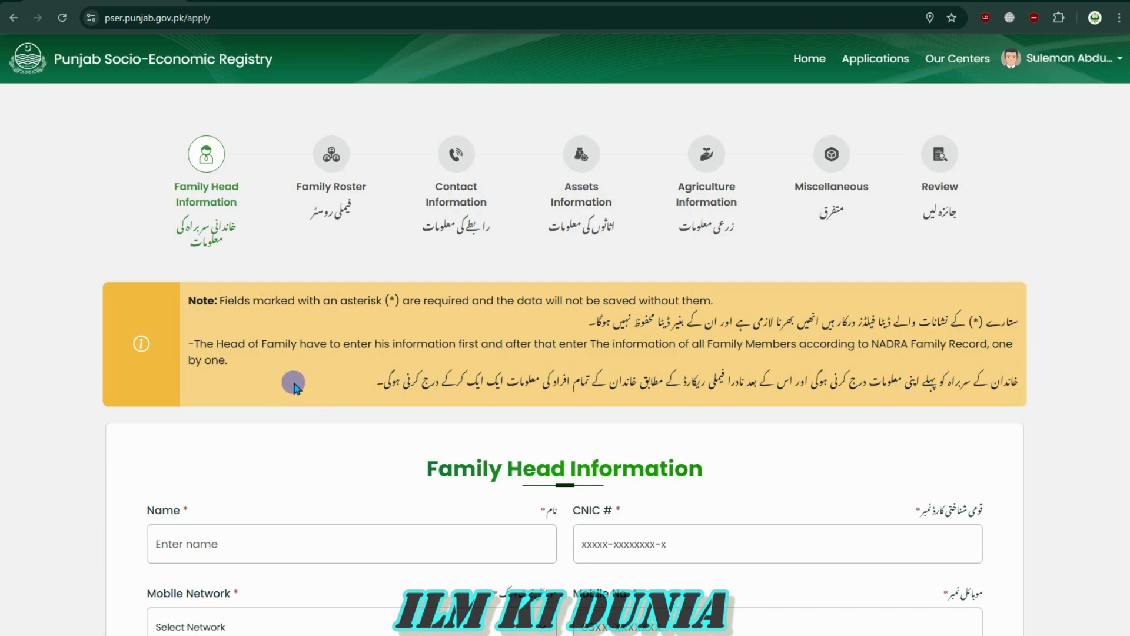
scroll(688, 382, down, 4)
Enter the family head's name in the Name field
drag(438, 220, 695, 215)
click(695, 215)
click(312, 298)
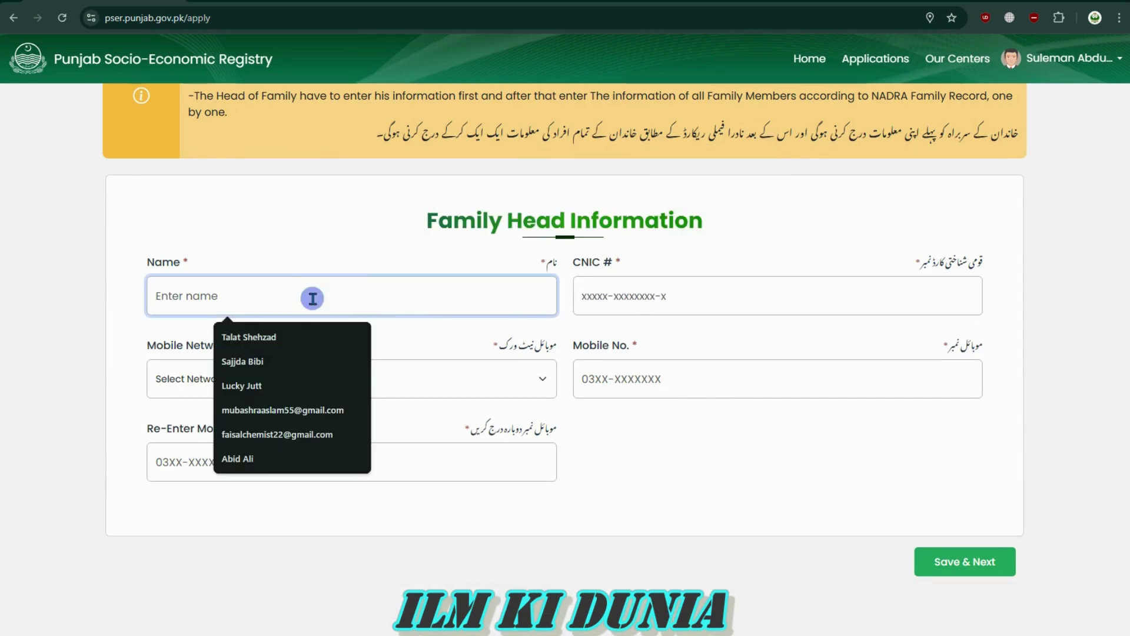
click(156, 290)
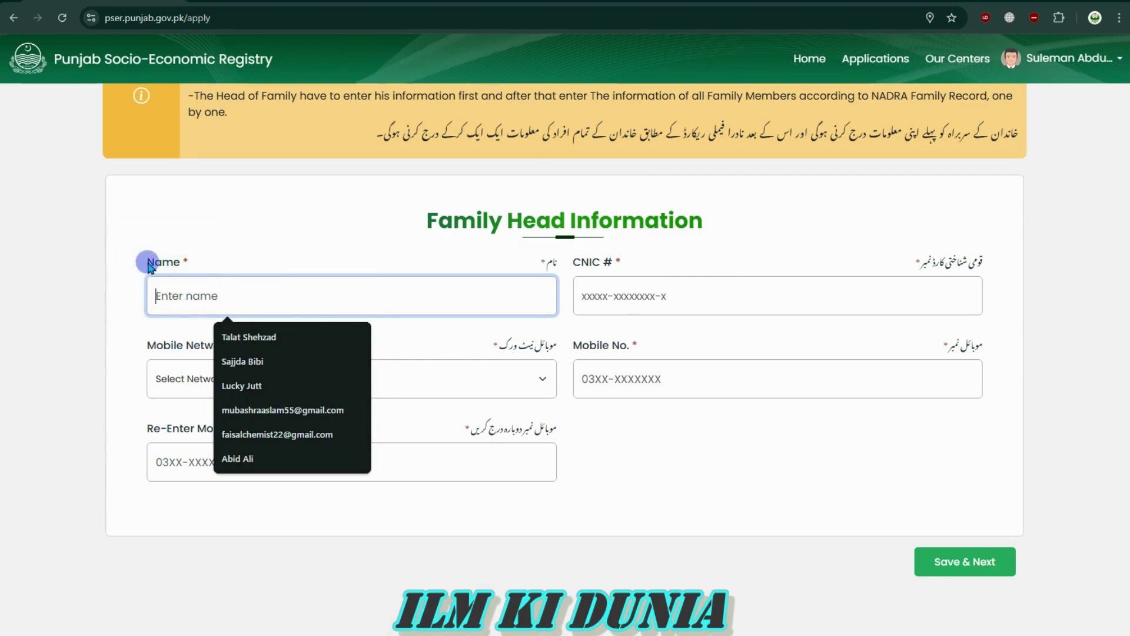
drag(147, 260, 218, 268)
click(216, 268)
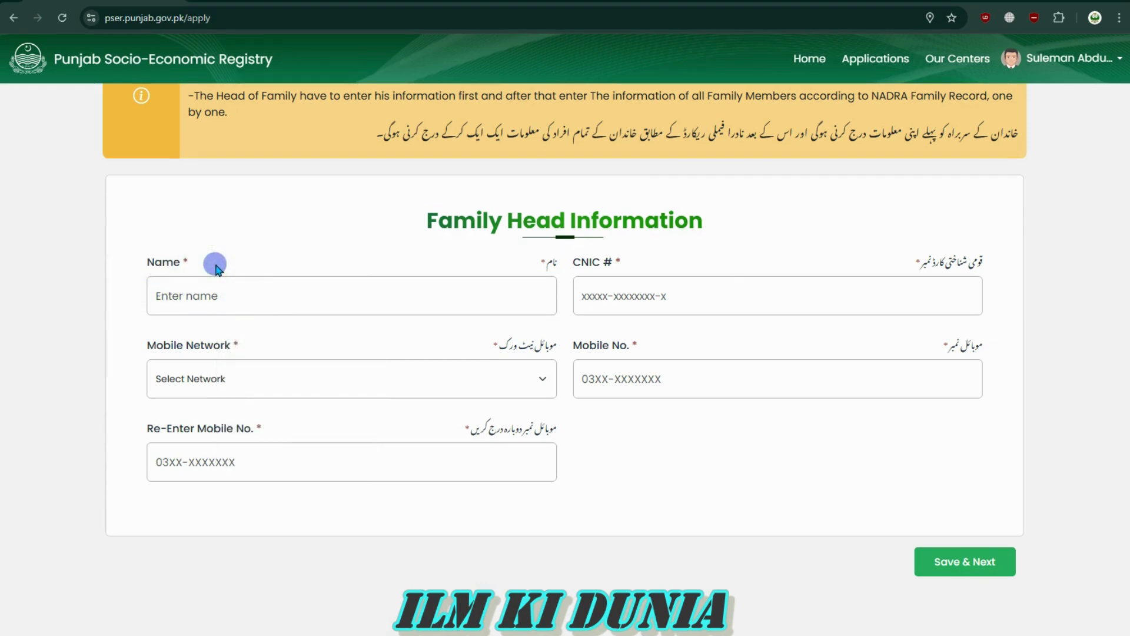
click(325, 296)
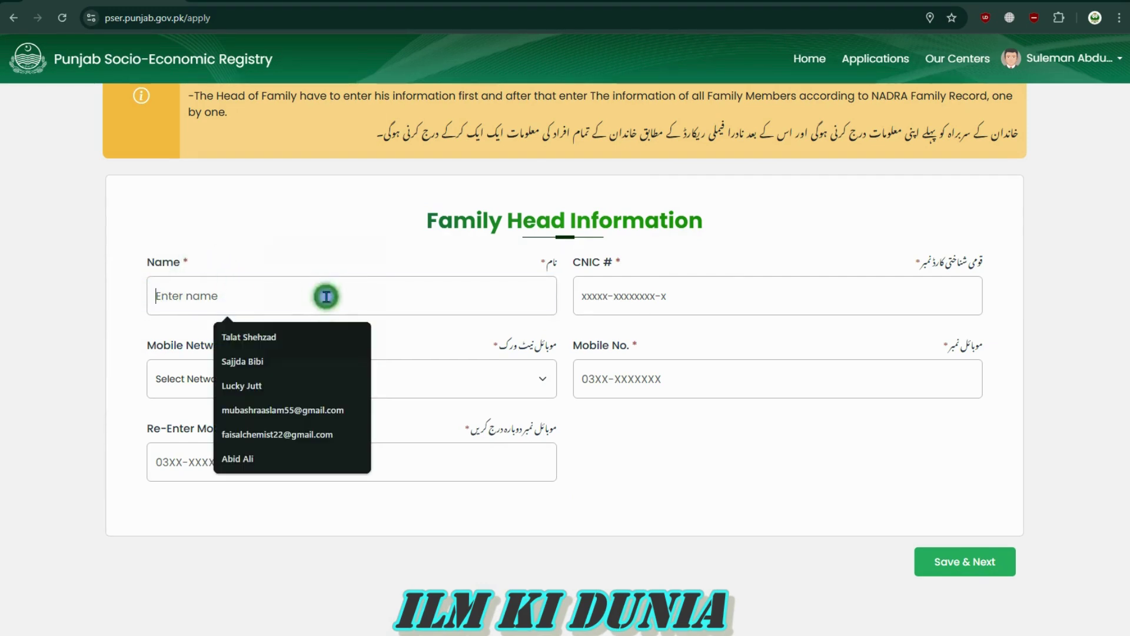
click(179, 322)
Enter the family head's CNIC number
click(615, 295)
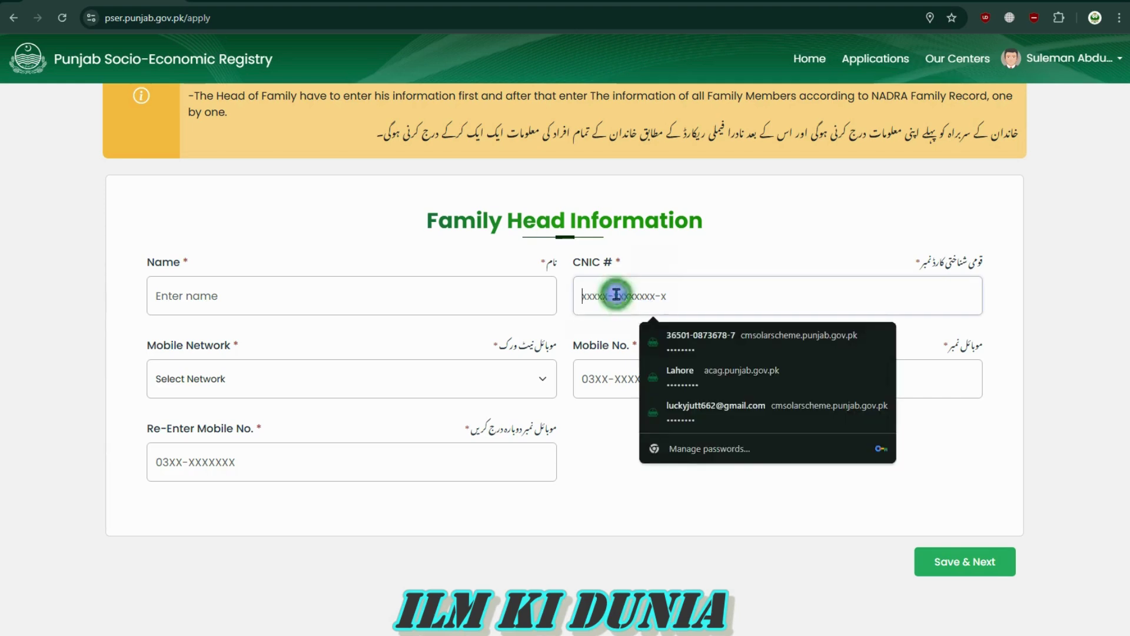
drag(578, 263, 663, 269)
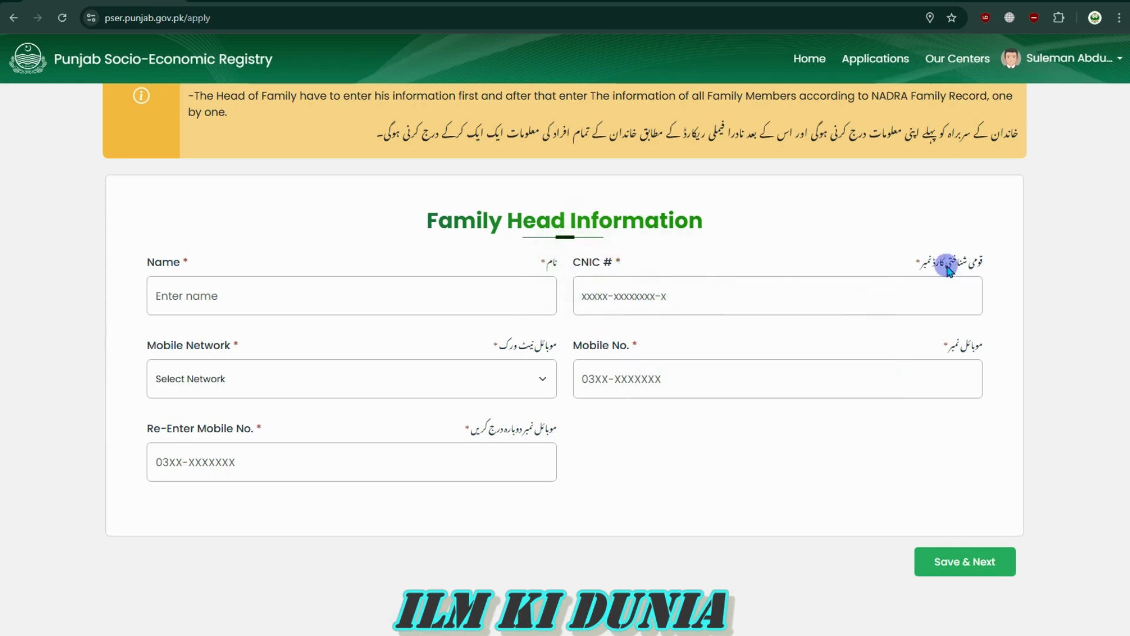
drag(1004, 259, 922, 259)
click(805, 289)
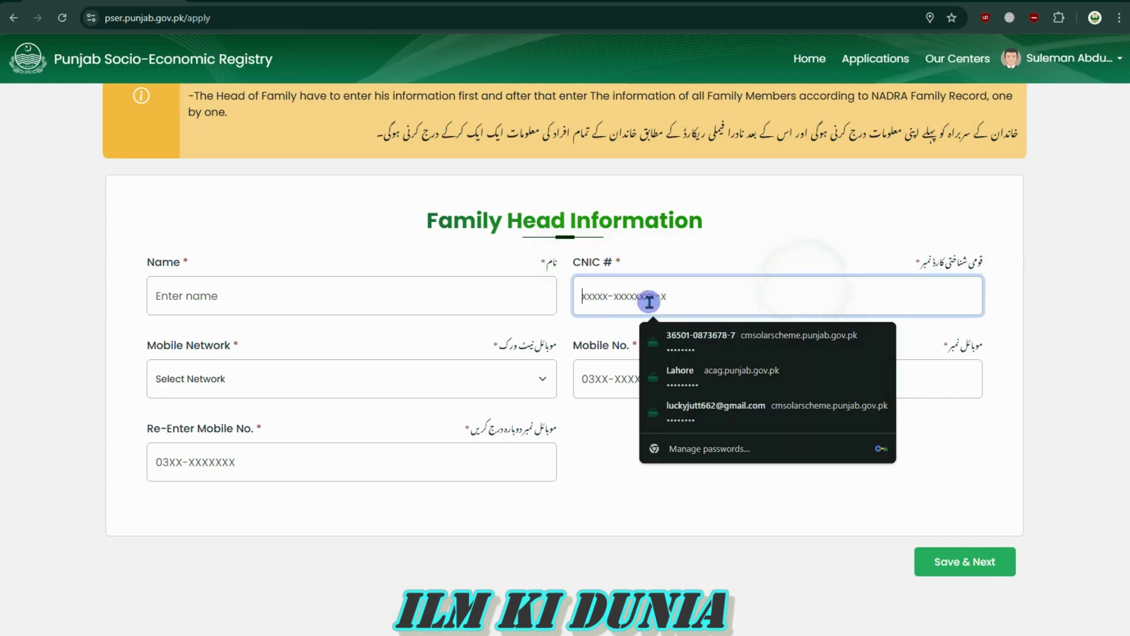
click(371, 350)
Choose Jazz as the mobile network
click(486, 384)
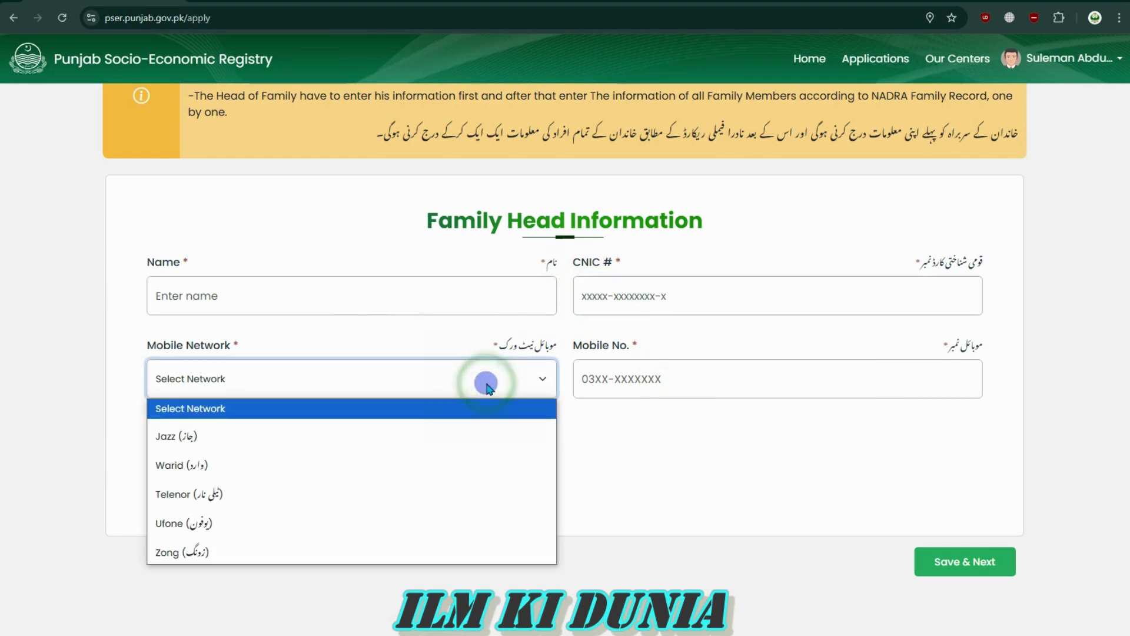
click(283, 439)
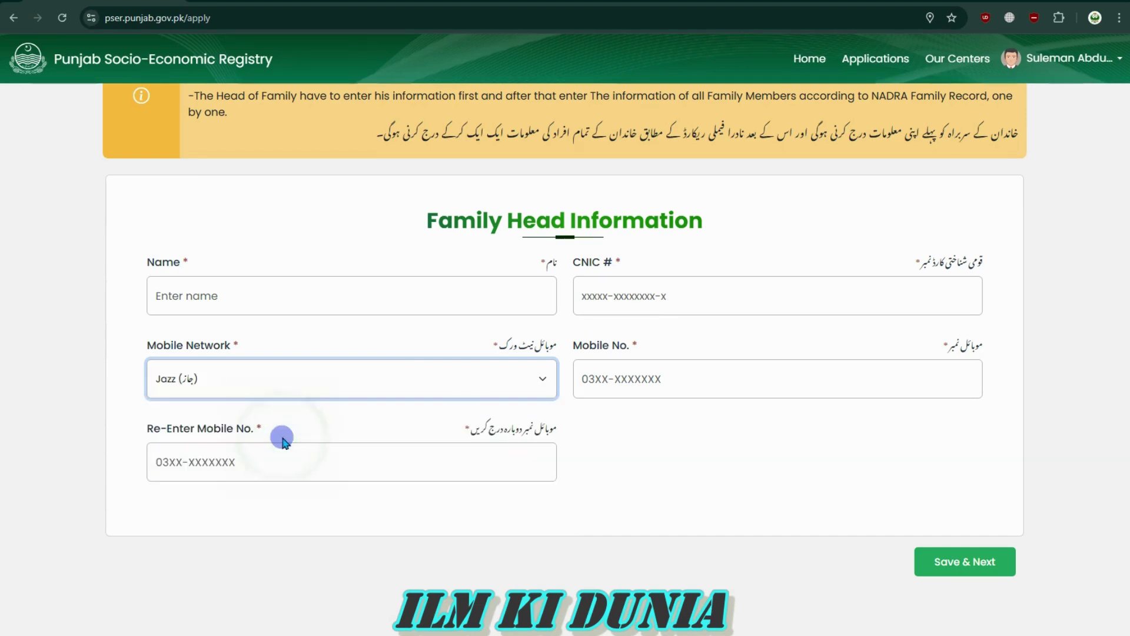
click(522, 411)
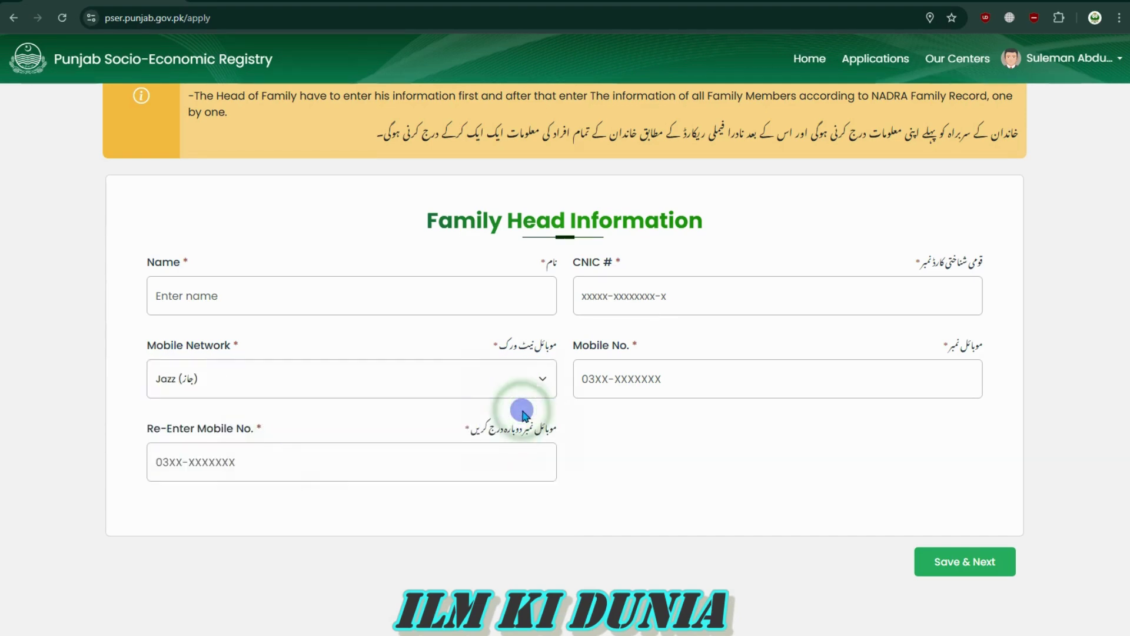
Enter and re-enter the mobile number, then save to move on to Family Roster
click(640, 379)
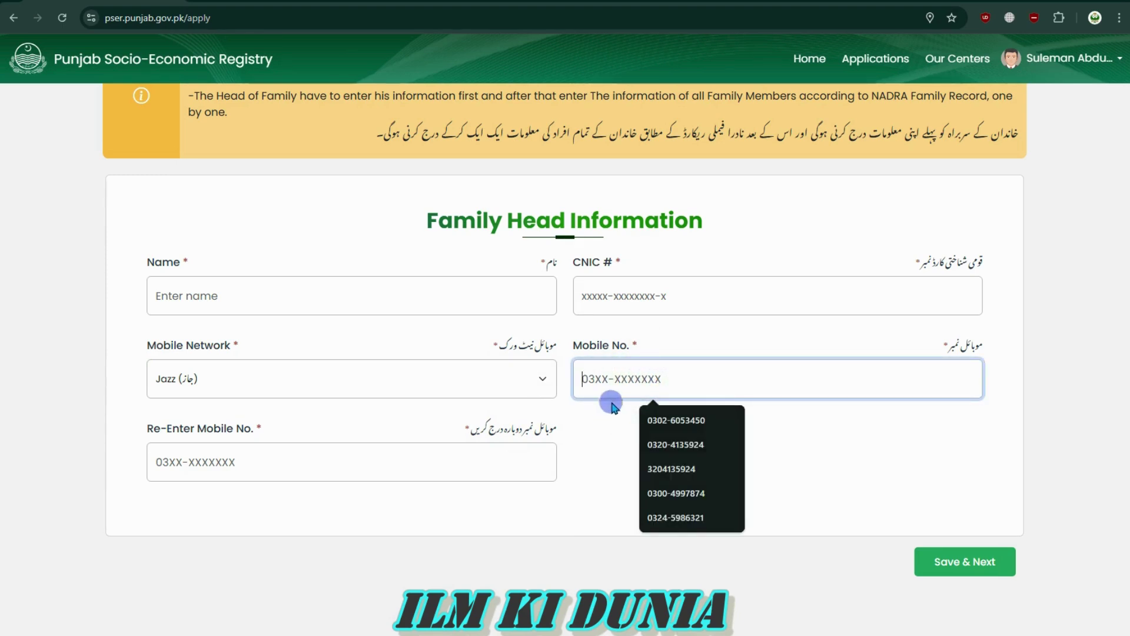
click(615, 419)
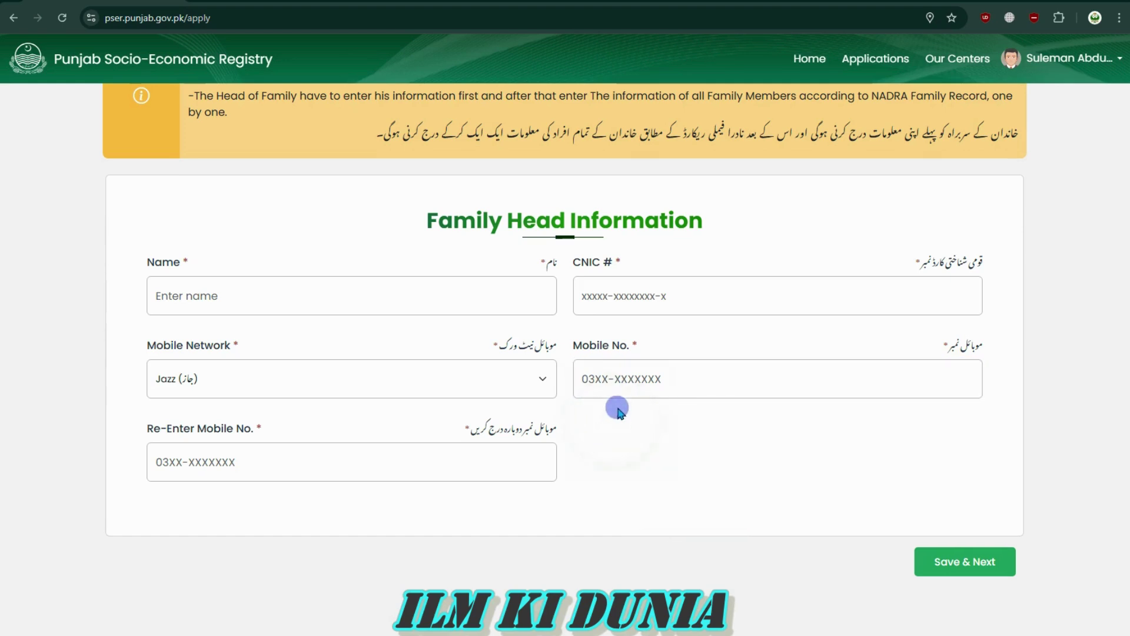
click(620, 385)
drag(145, 424, 287, 438)
click(286, 438)
click(318, 473)
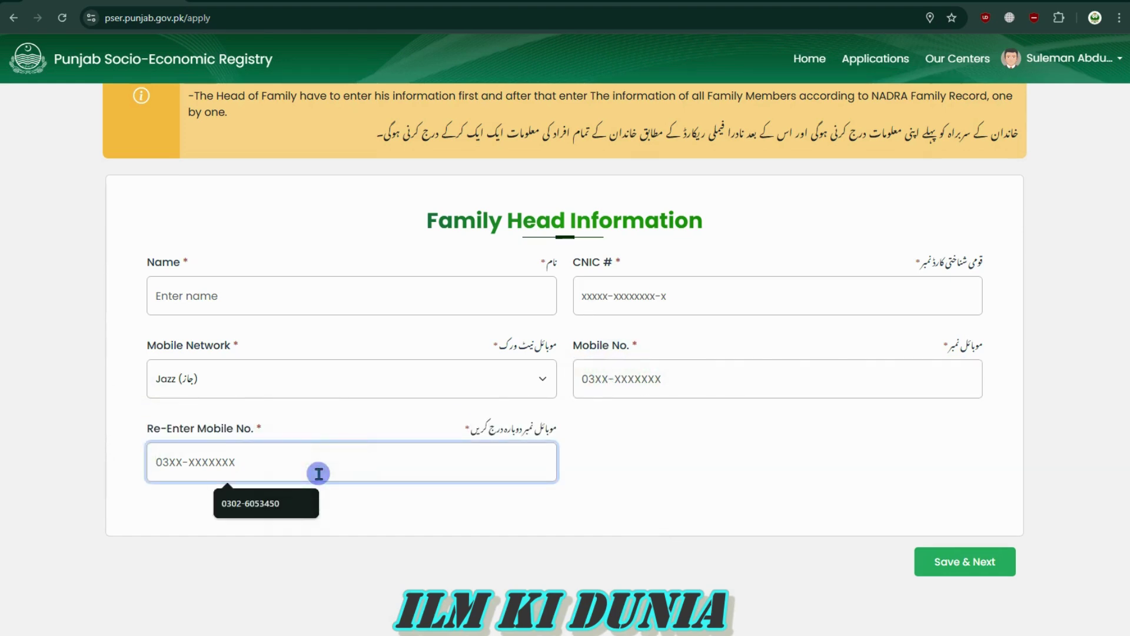
click(411, 523)
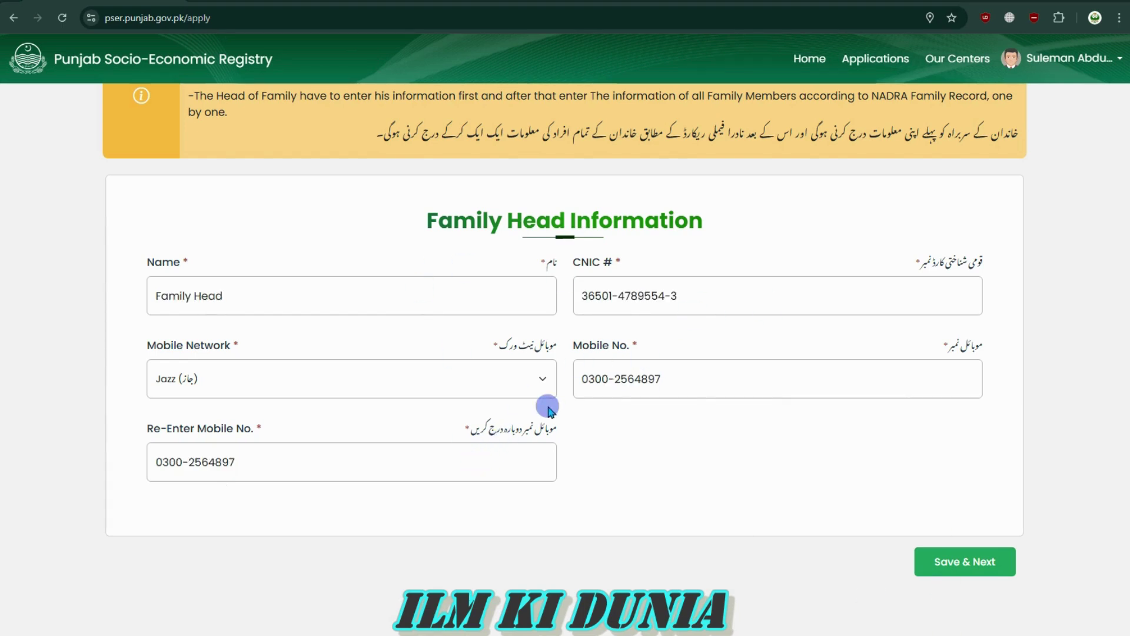
click(969, 564)
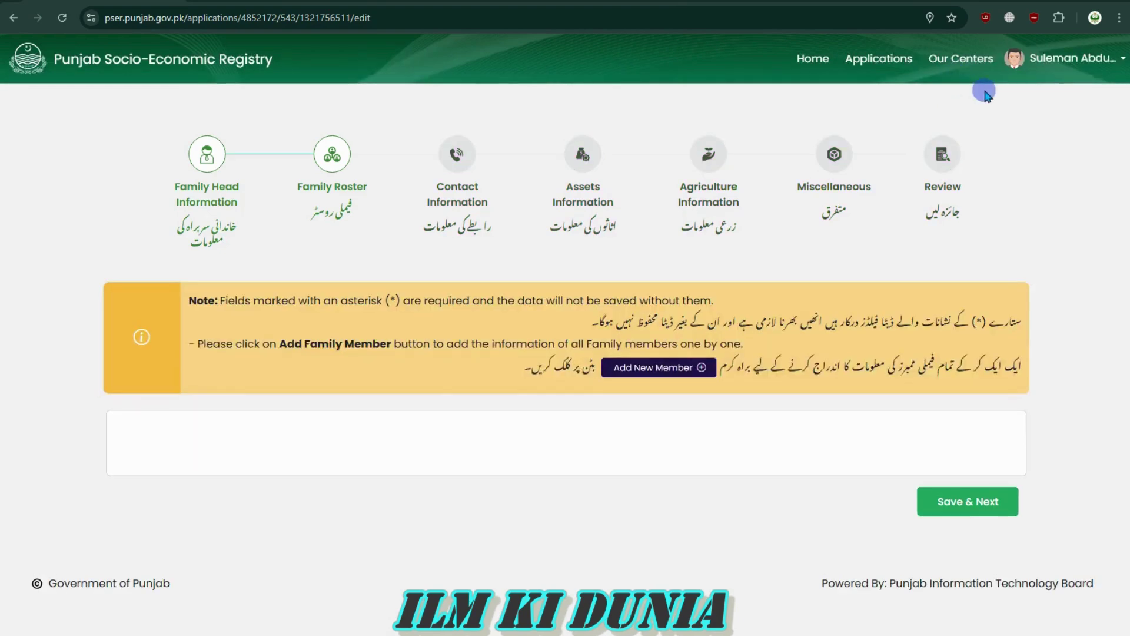
Review the prefilled 'Family Head' name on the Basic Information form
scroll(535, 465, down, 4)
scroll(534, 462, up, 2)
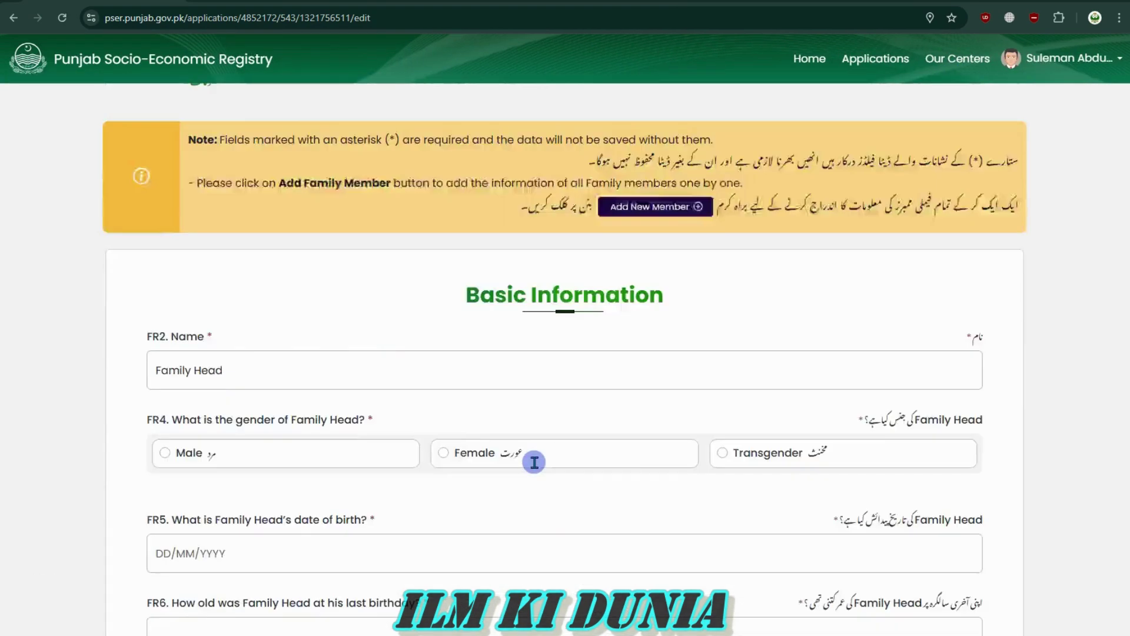
scroll(534, 462, up, 3)
drag(167, 192, 177, 162)
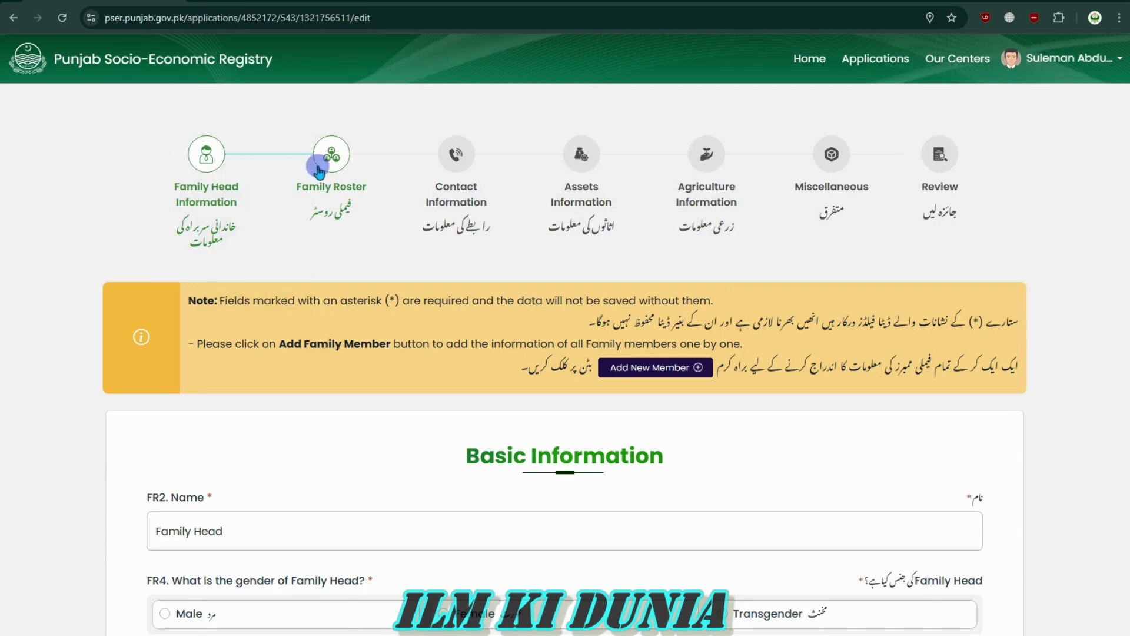
scroll(699, 383, down, 4)
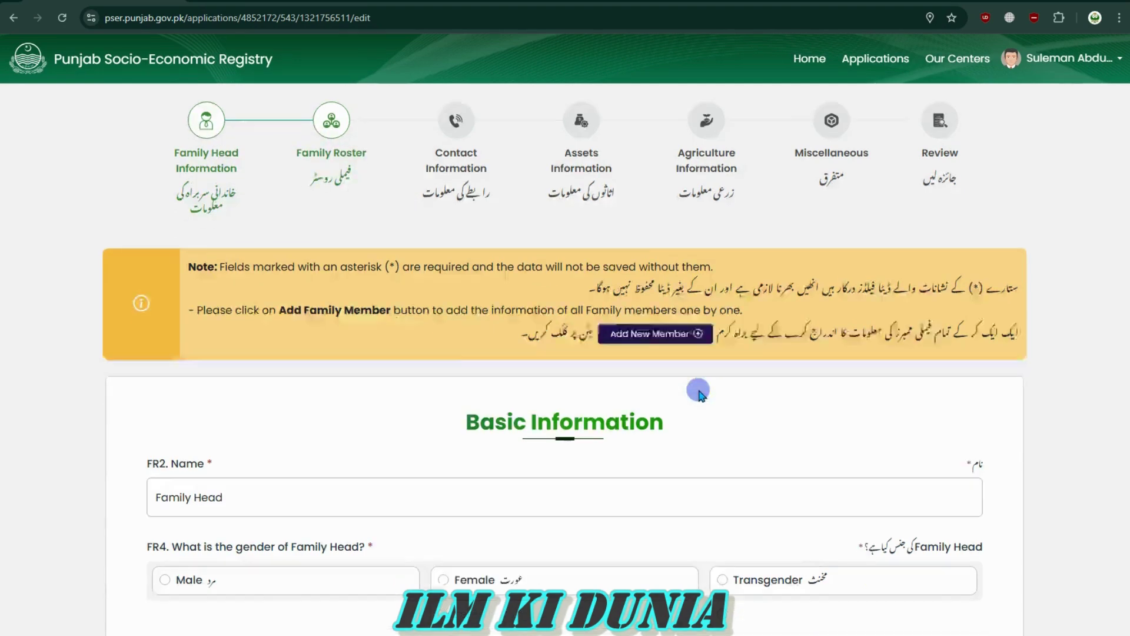
drag(464, 207, 697, 209)
click(697, 210)
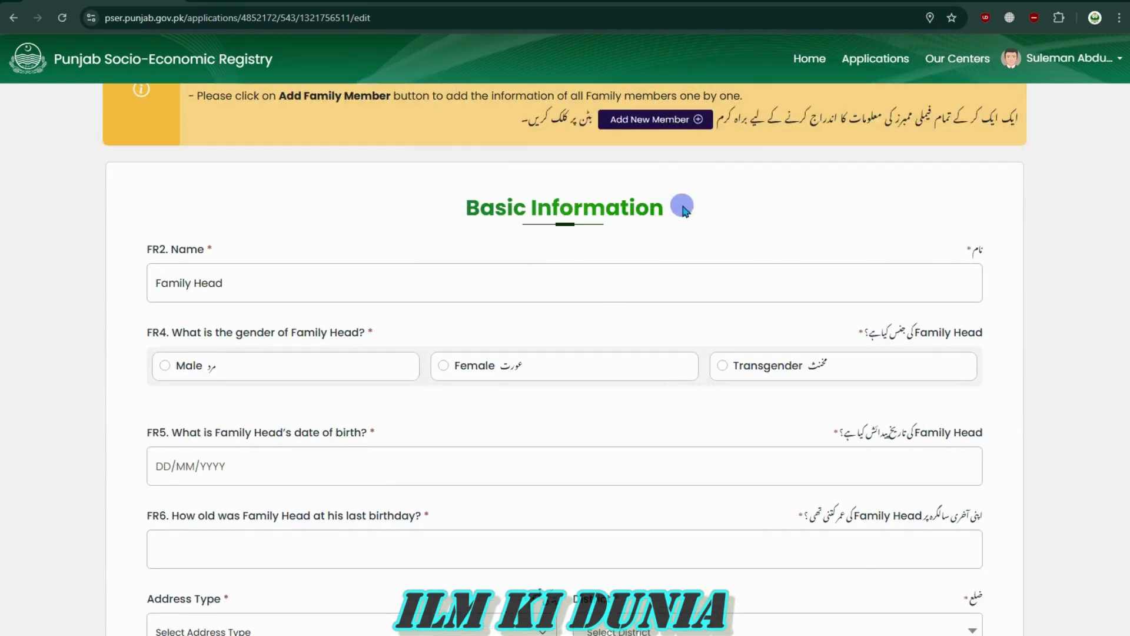
click(254, 281)
drag(257, 281, 149, 282)
click(149, 283)
click(307, 291)
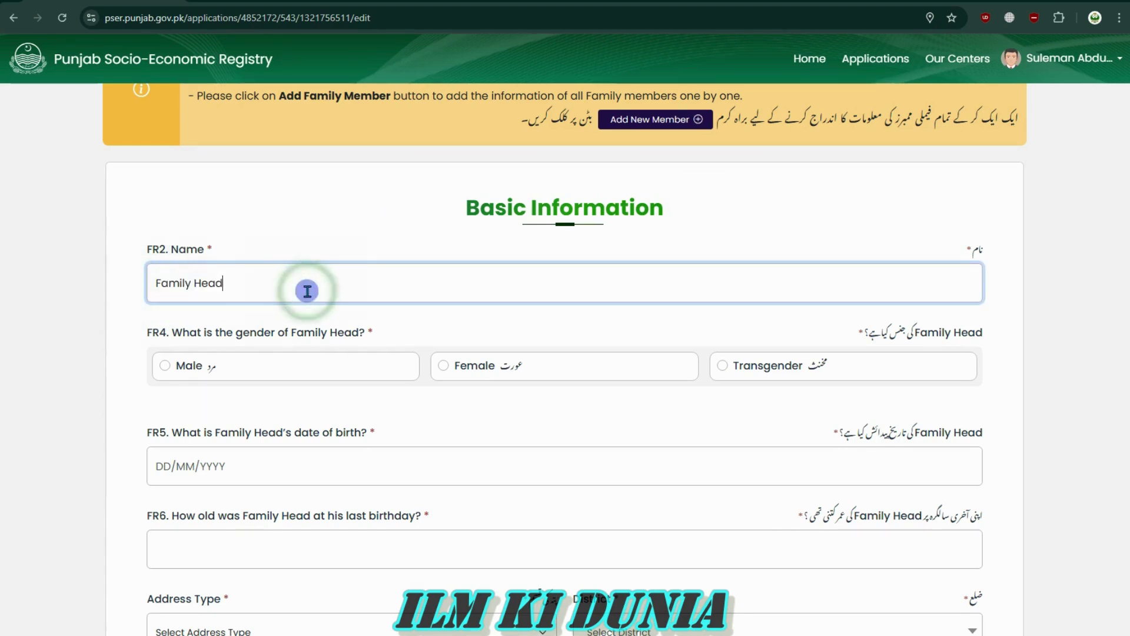
click(364, 250)
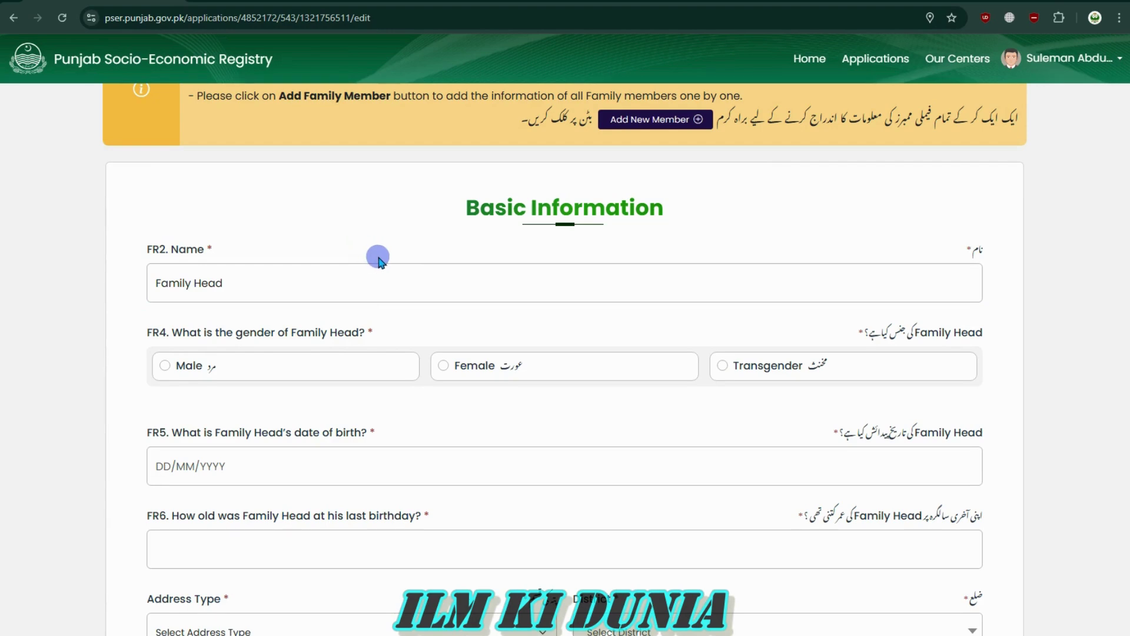
click(356, 279)
double_click(357, 276)
triple_click(356, 276)
click(377, 242)
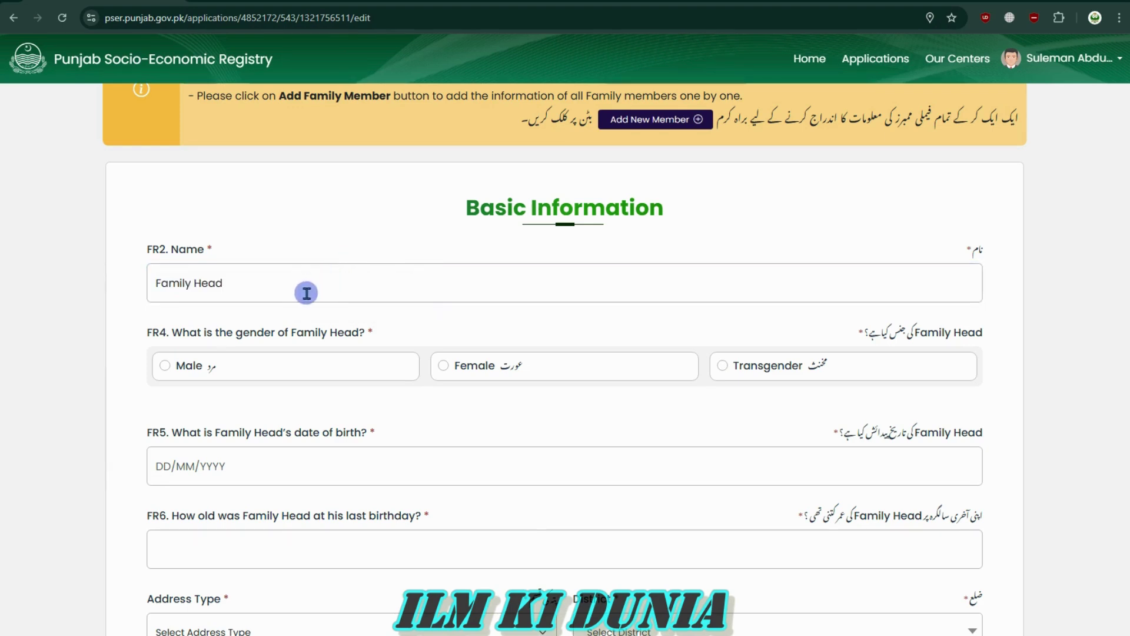
Set the FR4 gender to Male rather than Female
drag(173, 334, 378, 330)
click(378, 330)
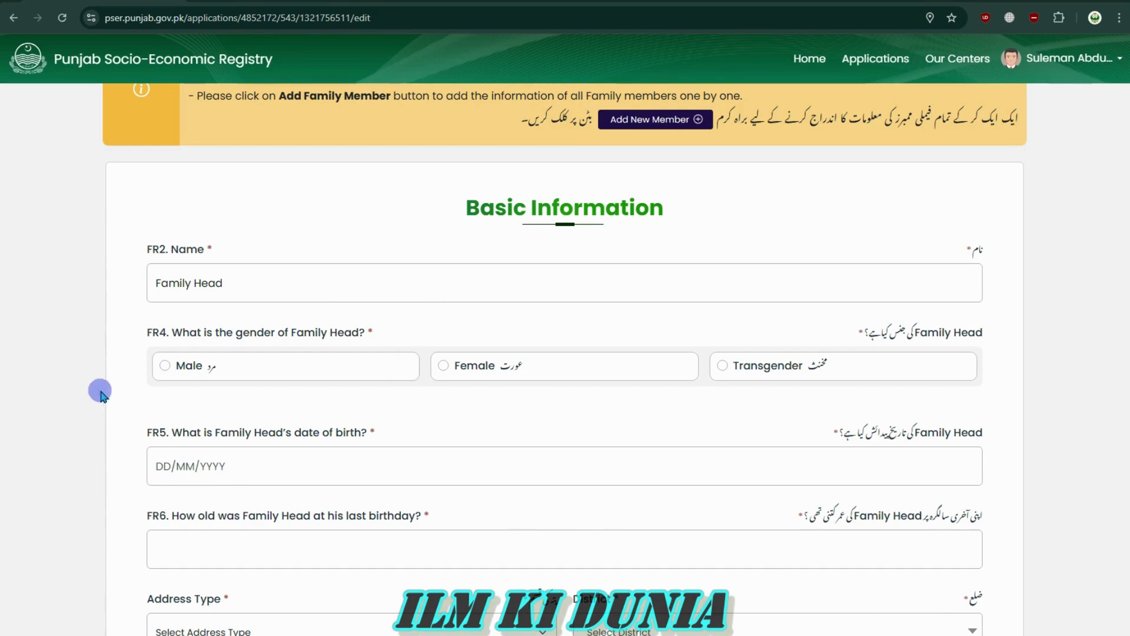
click(163, 364)
click(438, 366)
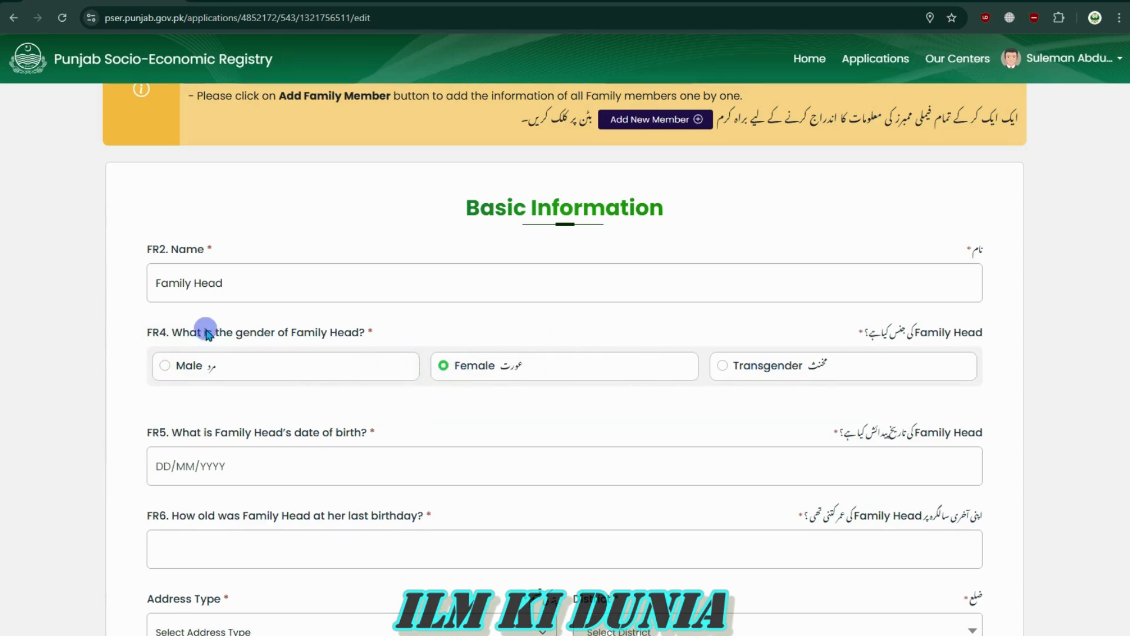
click(165, 366)
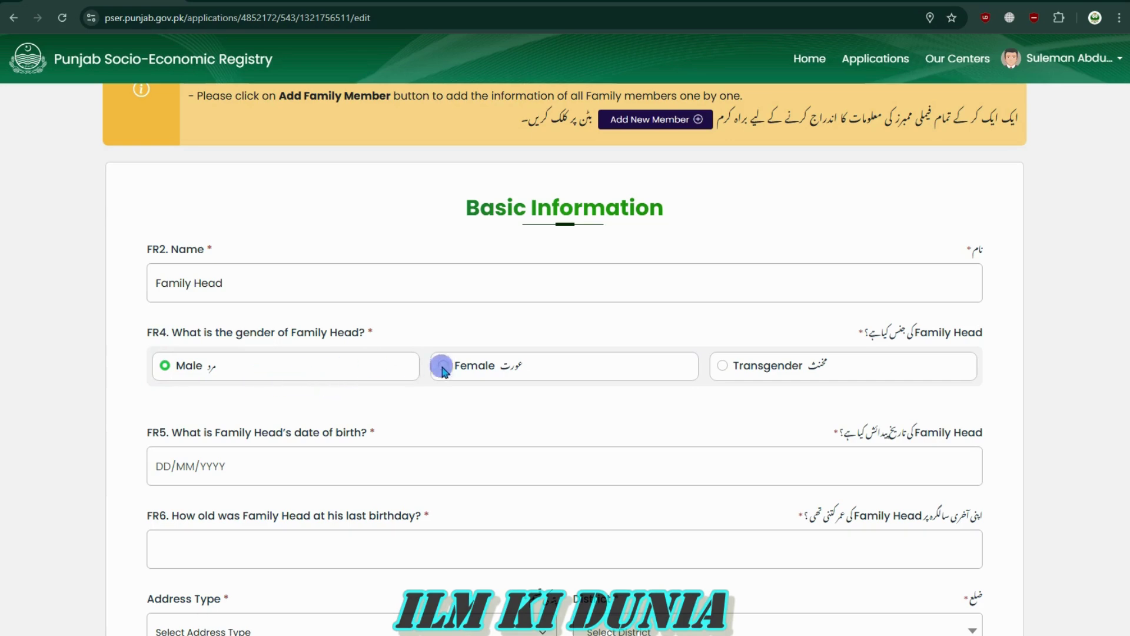
Pick 9 January 2007 as the family head's date of birth
scroll(848, 427, down, 4)
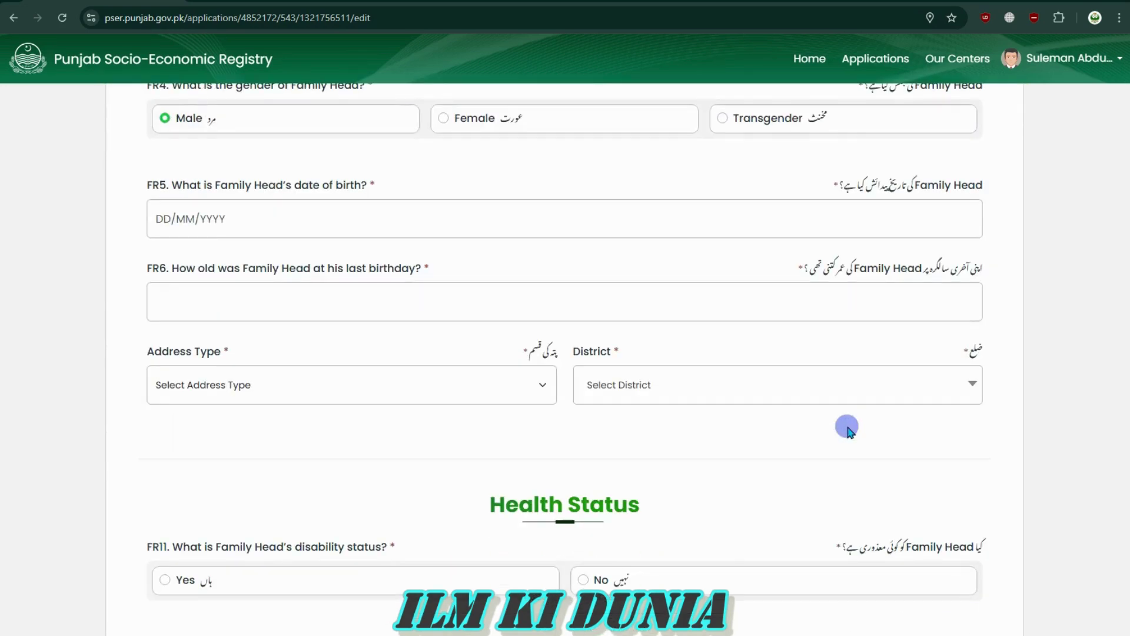
scroll(848, 427, up, 4)
drag(296, 436, 163, 436)
click(361, 433)
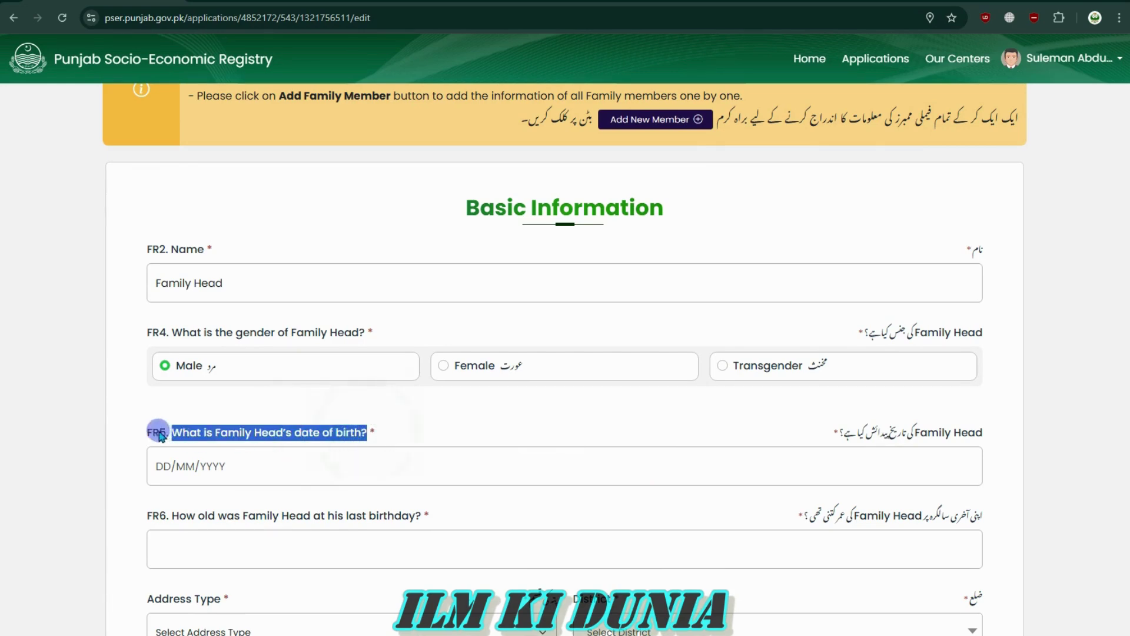
click(143, 434)
click(242, 459)
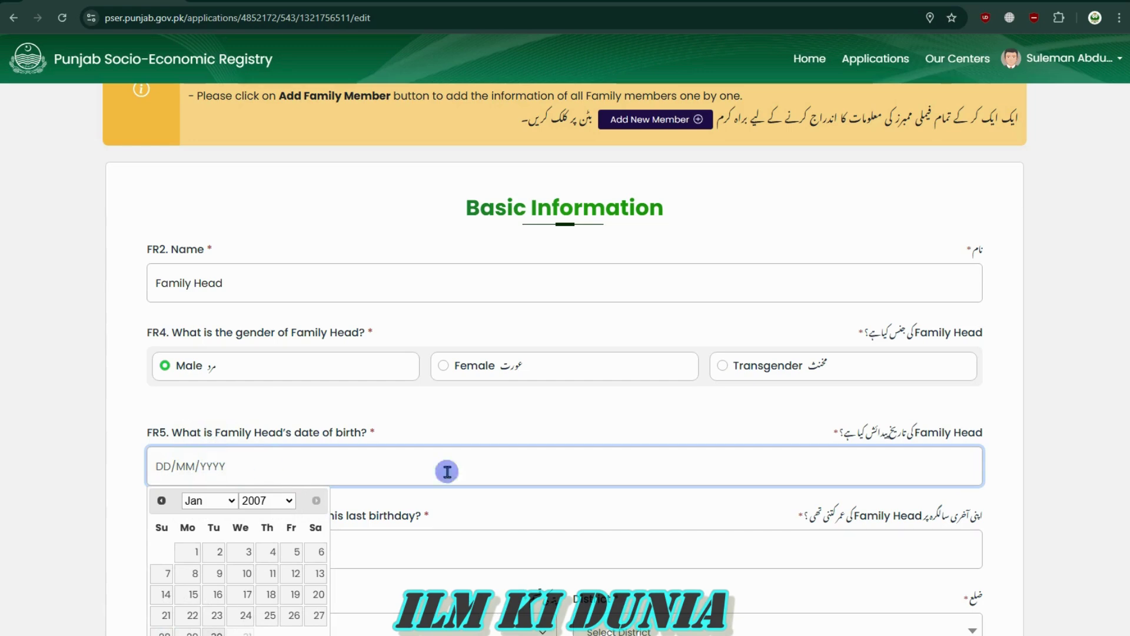
click(220, 573)
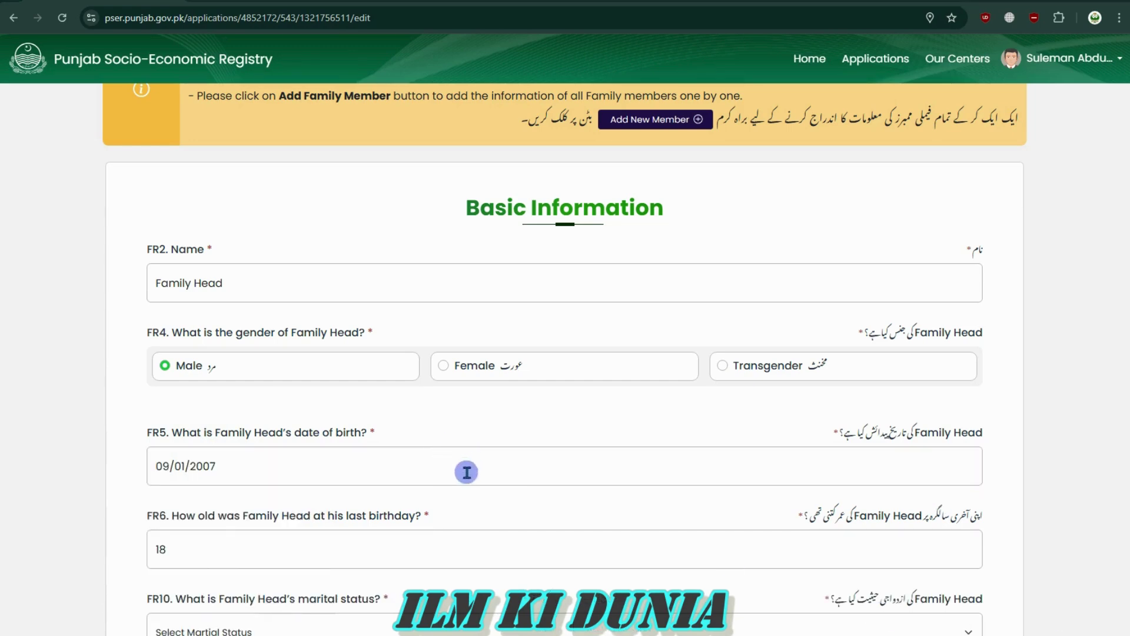
Confirm the FR6 age auto-filled as 18, leaving the birth date unchanged
scroll(675, 494, down, 4)
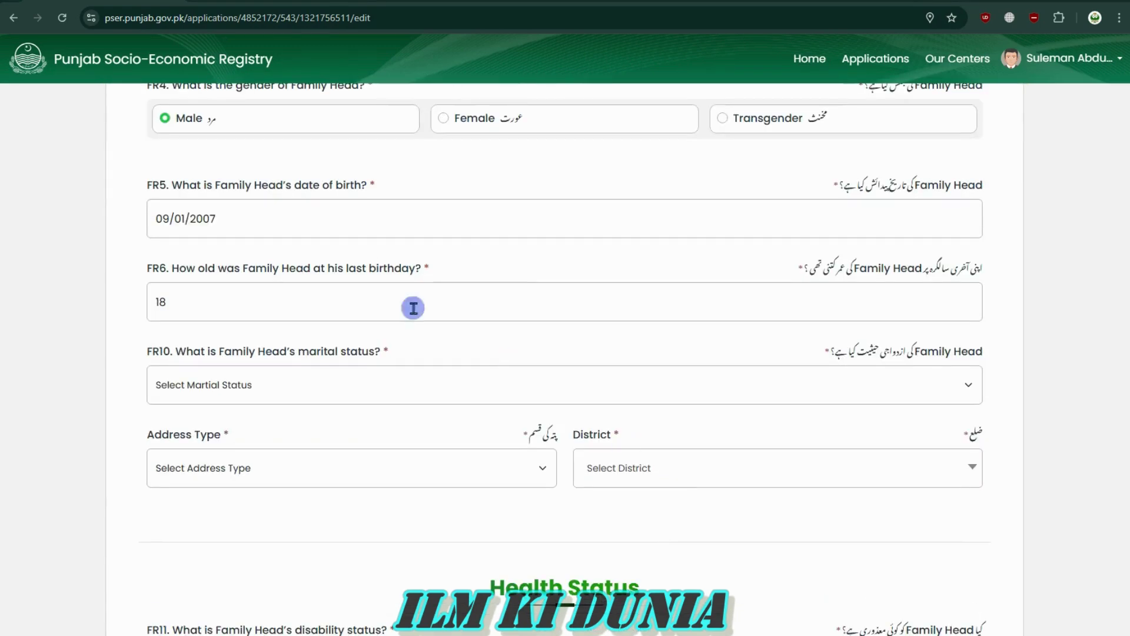
drag(983, 265, 719, 275)
drag(221, 268, 475, 266)
click(472, 266)
click(228, 313)
click(238, 223)
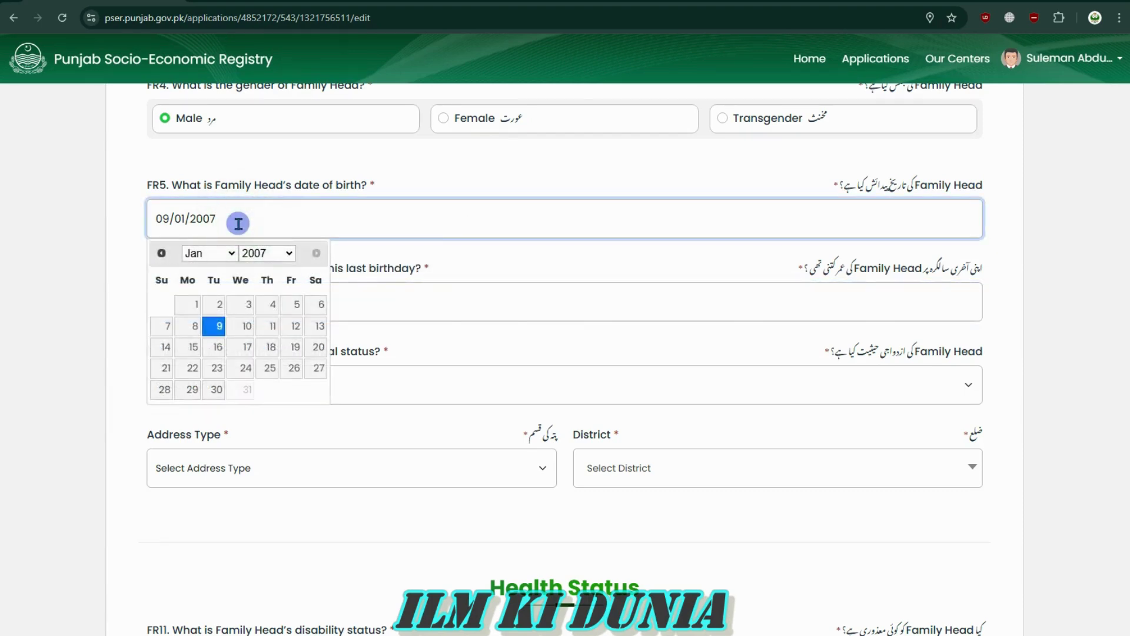
click(433, 252)
click(223, 301)
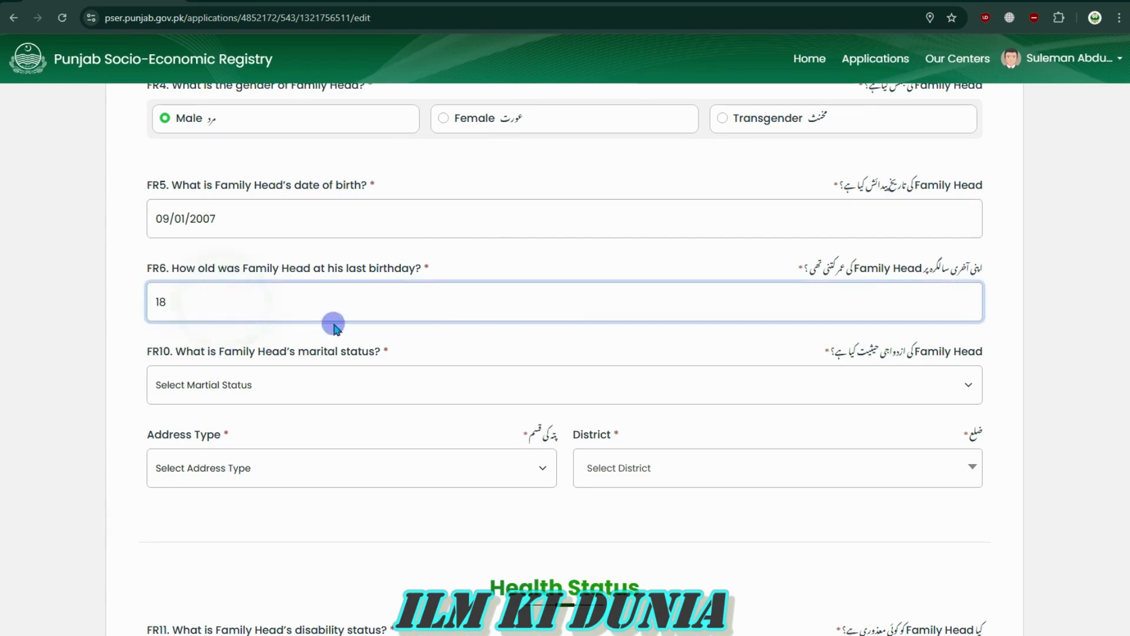
scroll(654, 369, down, 4)
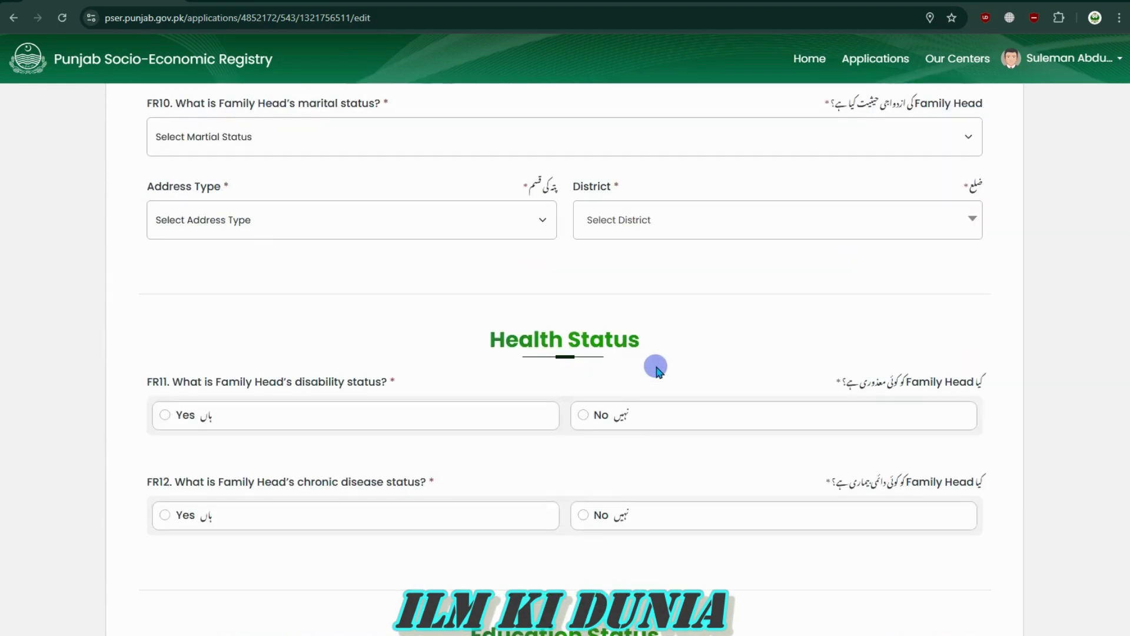
drag(183, 105, 404, 101)
Set the FR10 marital status to Unmarried
double_click(406, 100)
drag(286, 116, 154, 106)
click(156, 106)
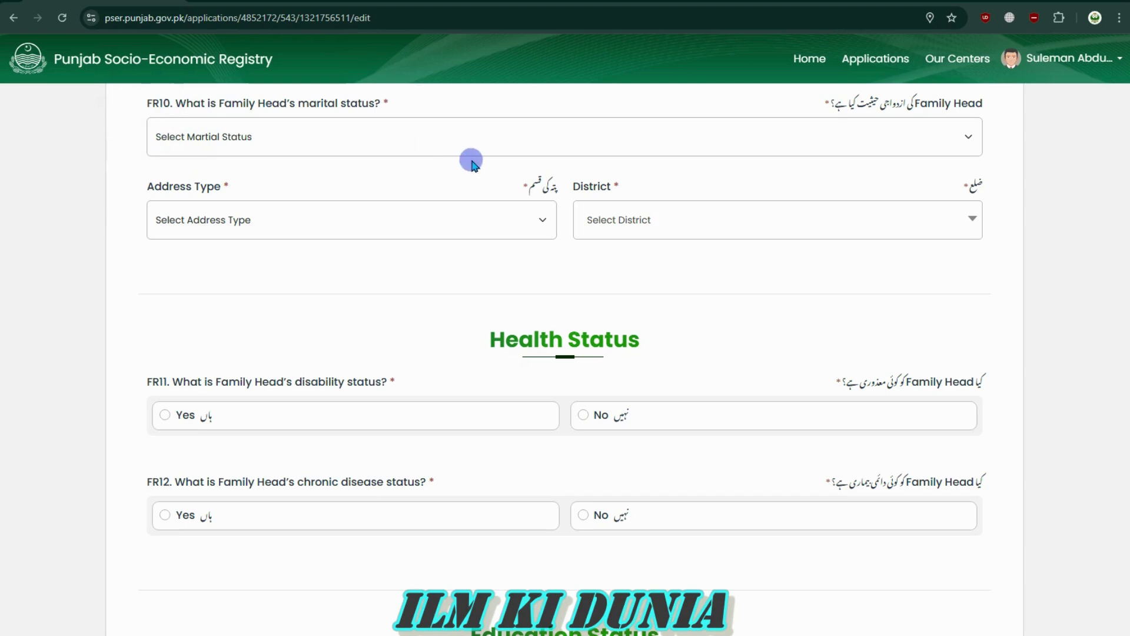
click(428, 130)
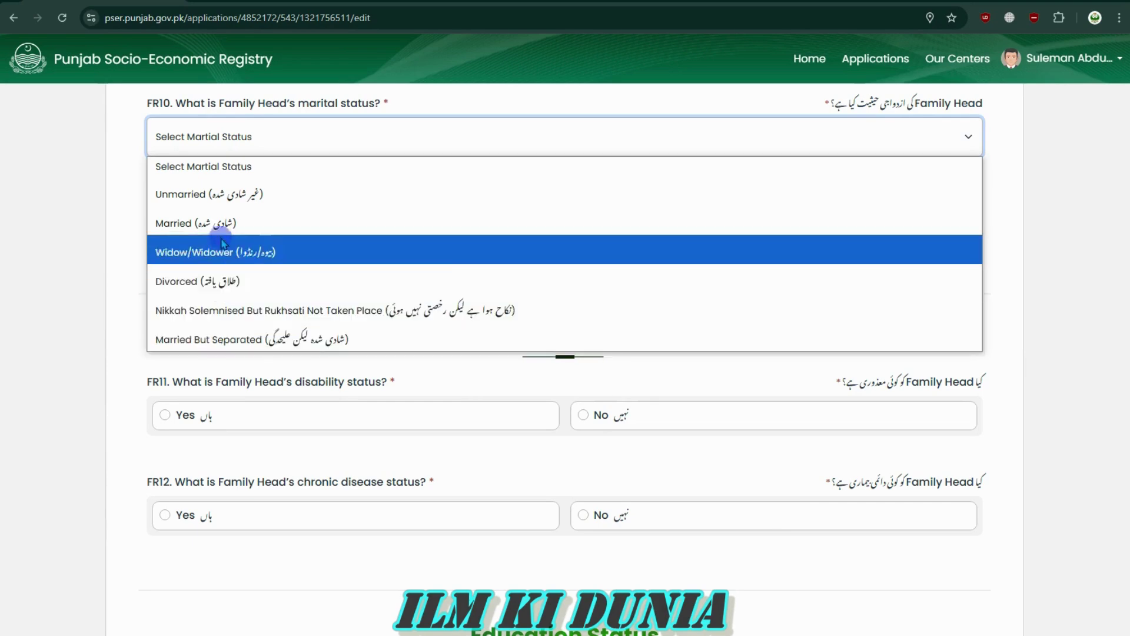
click(241, 203)
click(272, 182)
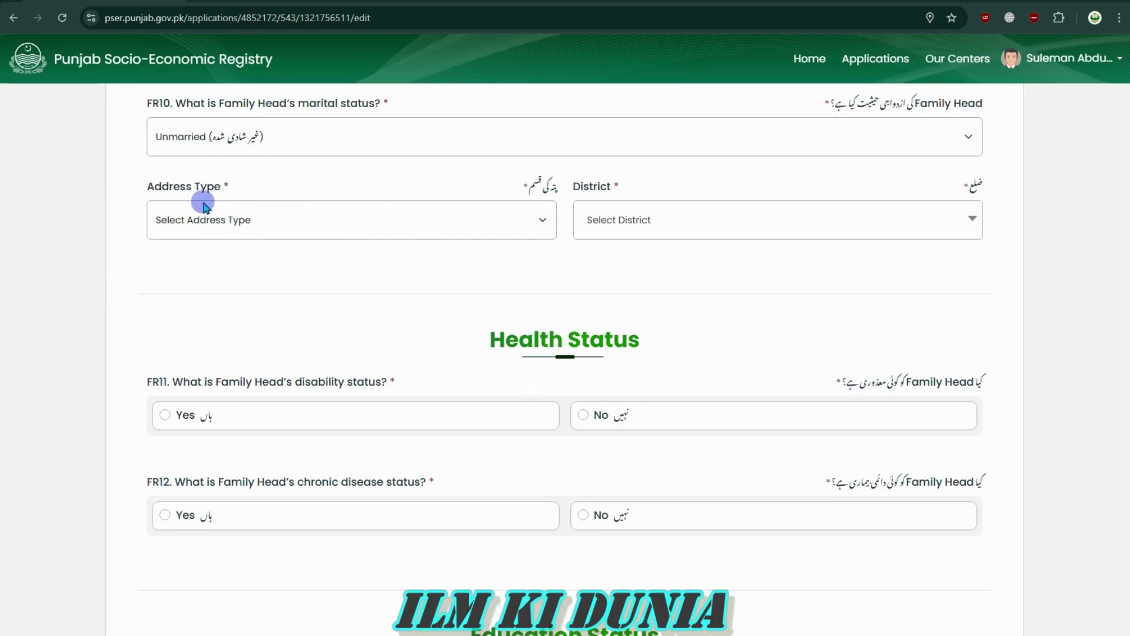
Set the Address Type to Current
drag(136, 184, 227, 184)
click(265, 187)
click(271, 223)
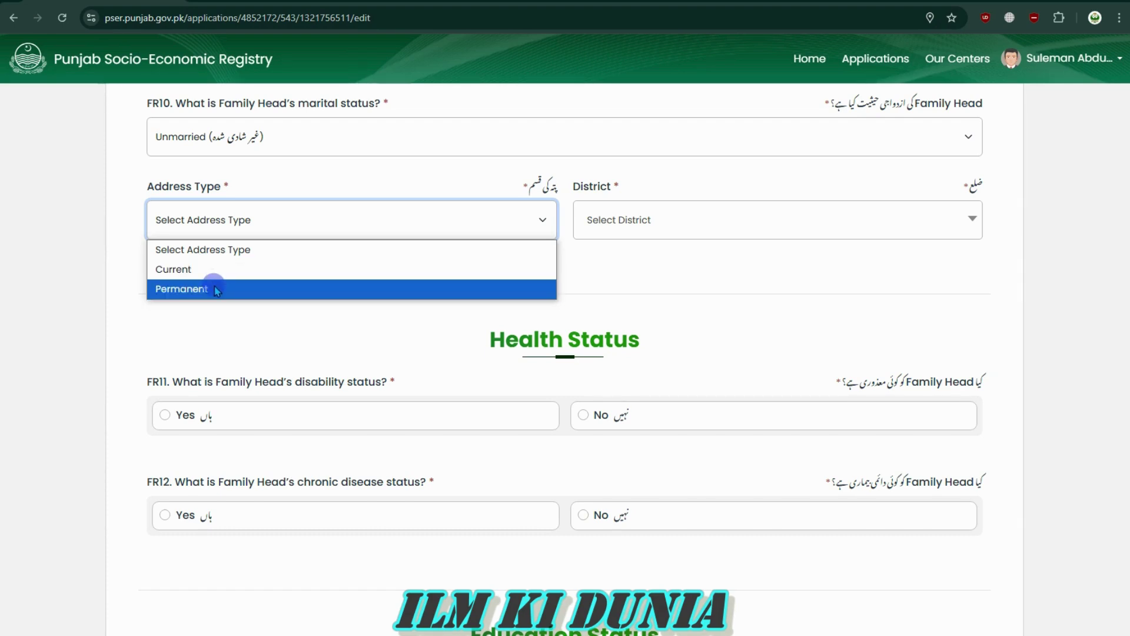
click(214, 269)
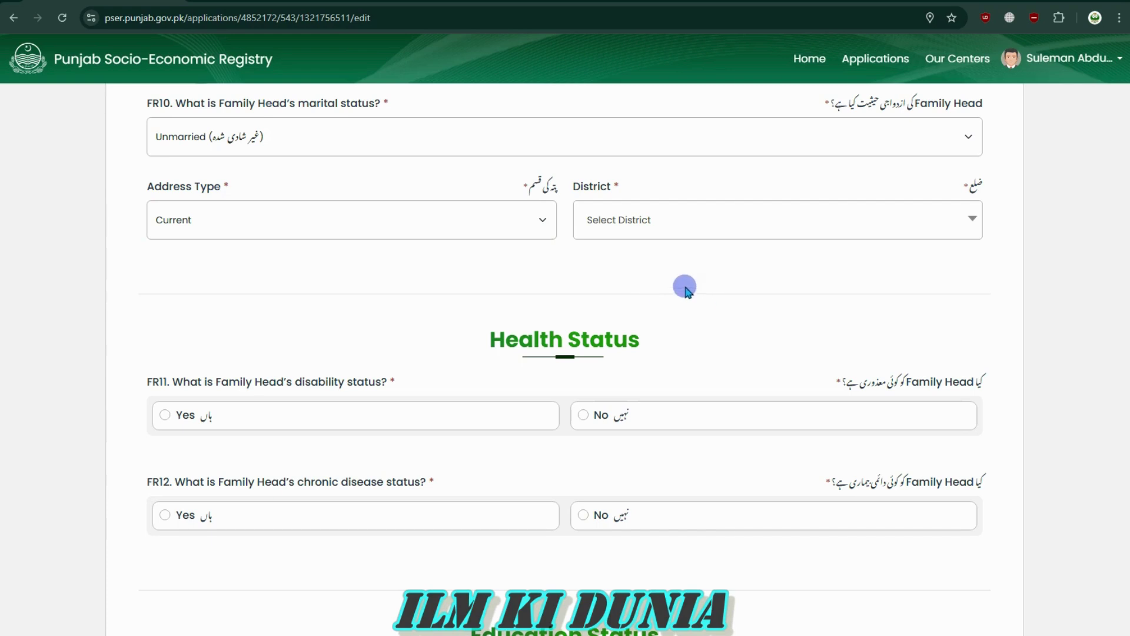
Search 'Laho' in the District list and select Lahore
click(643, 216)
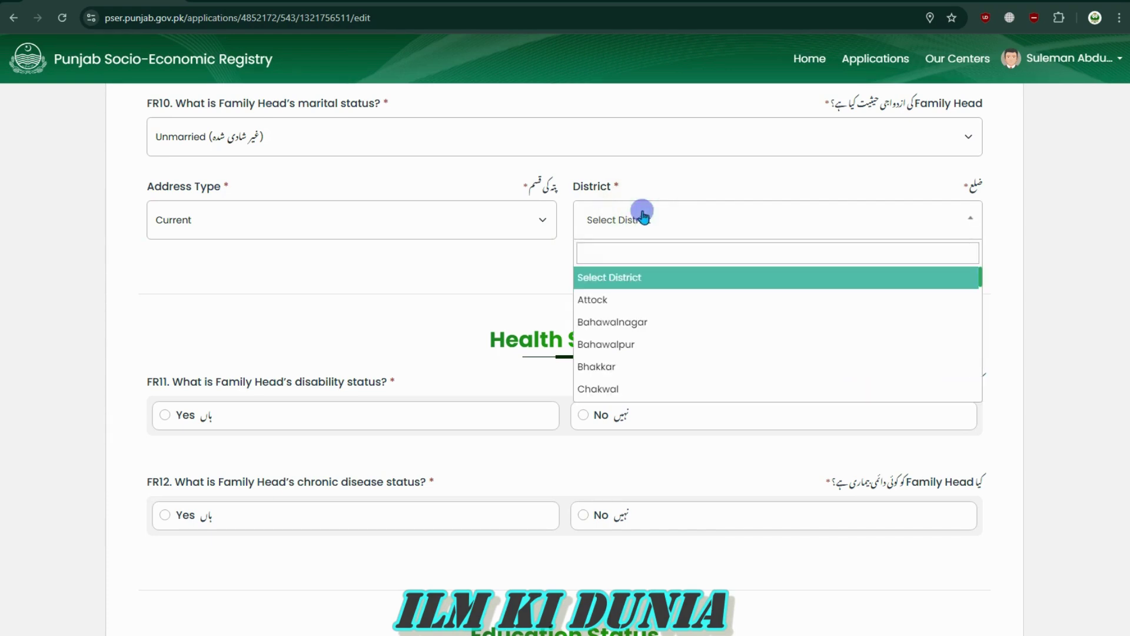
click(622, 247)
text(Lahore)
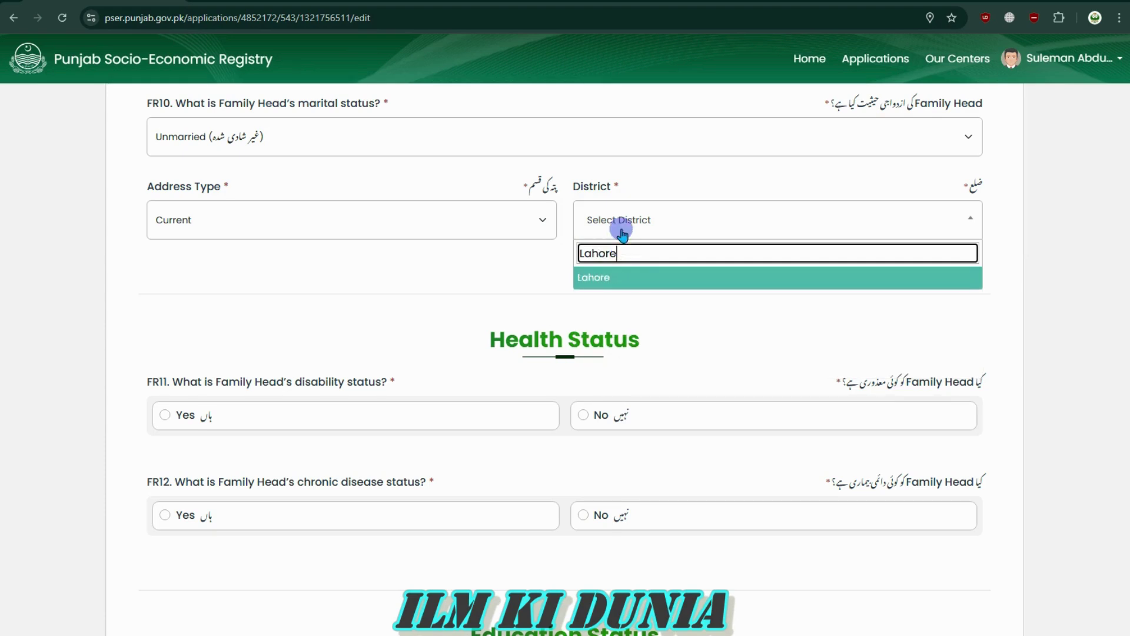
click(612, 276)
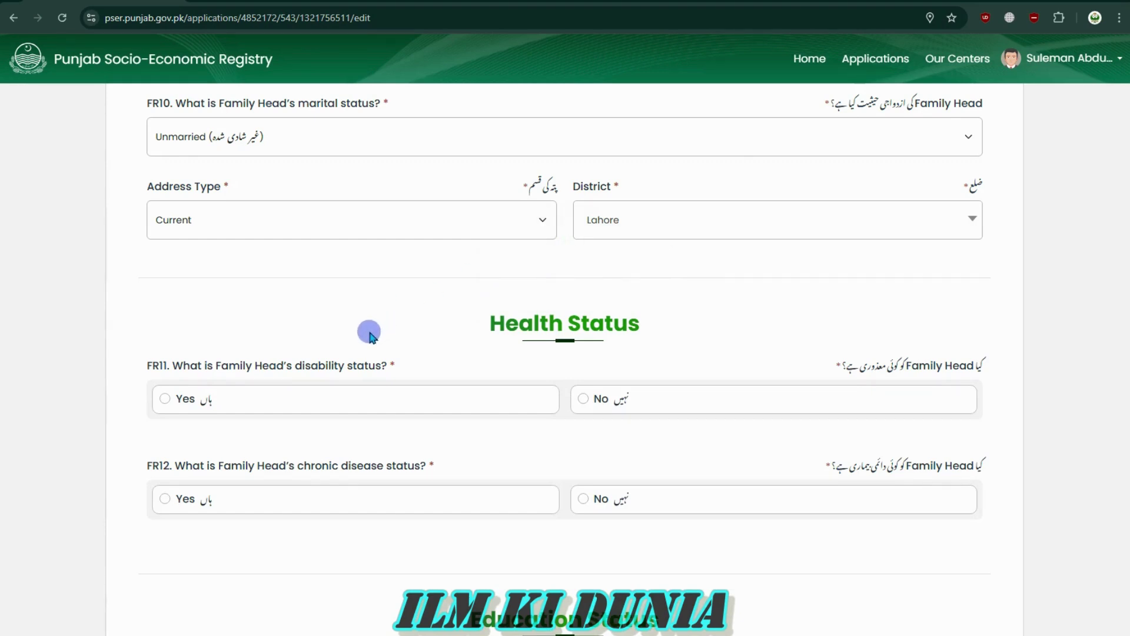
Answer No to the FR11 disability question
drag(251, 369, 194, 365)
click(175, 366)
drag(174, 366, 298, 371)
click(297, 371)
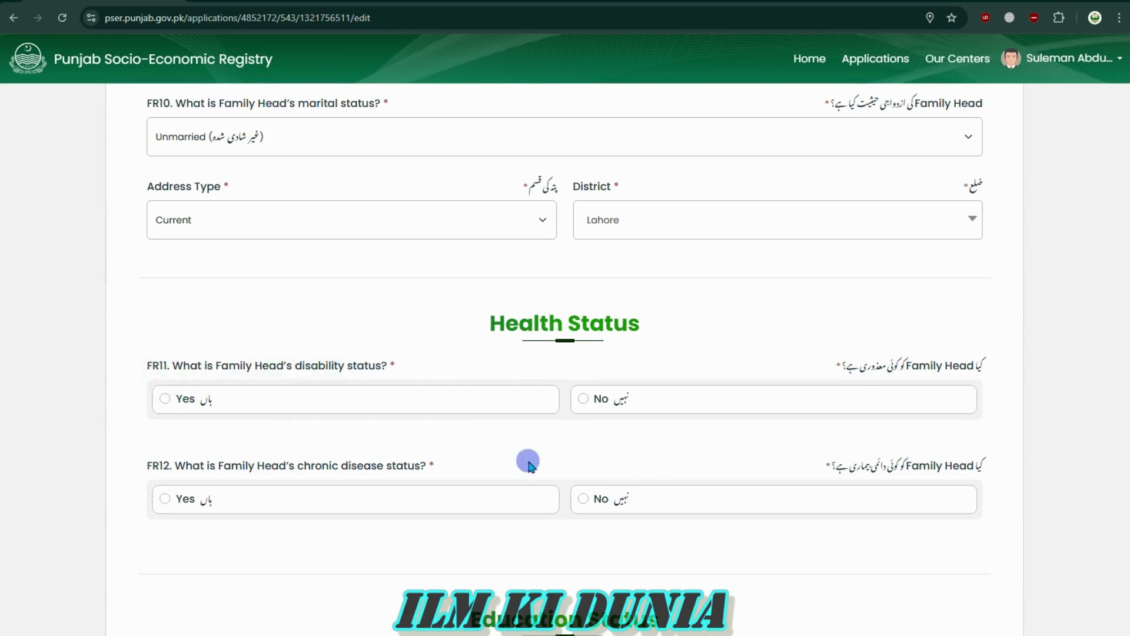
click(583, 398)
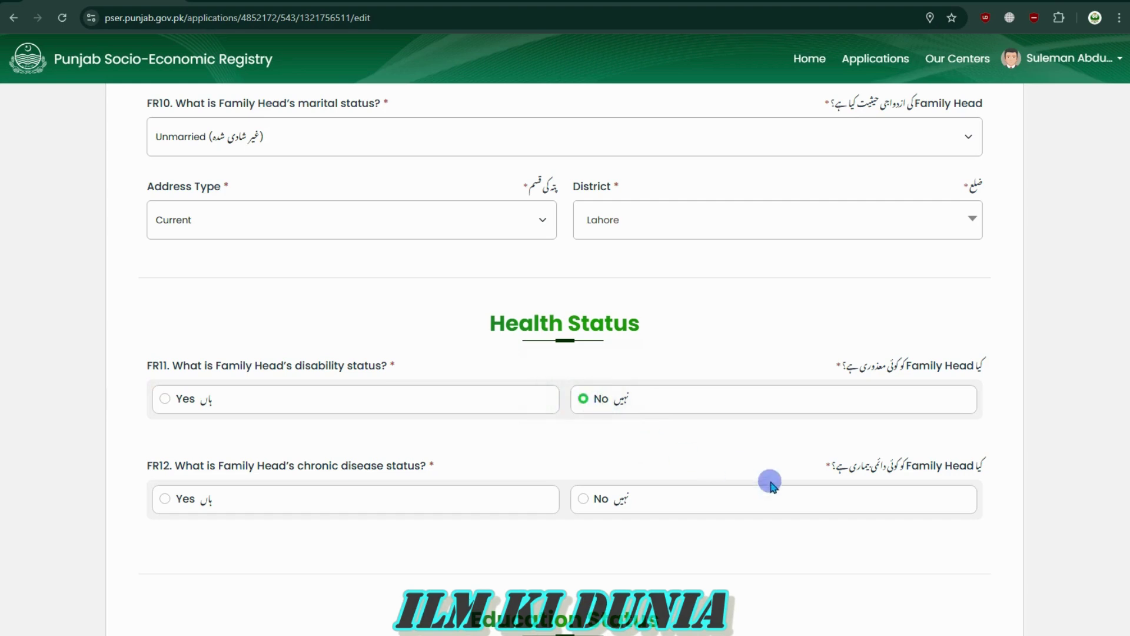
Answer No to the FR12 chronic disease question
scroll(792, 505, down, 4)
drag(904, 213, 857, 219)
click(848, 216)
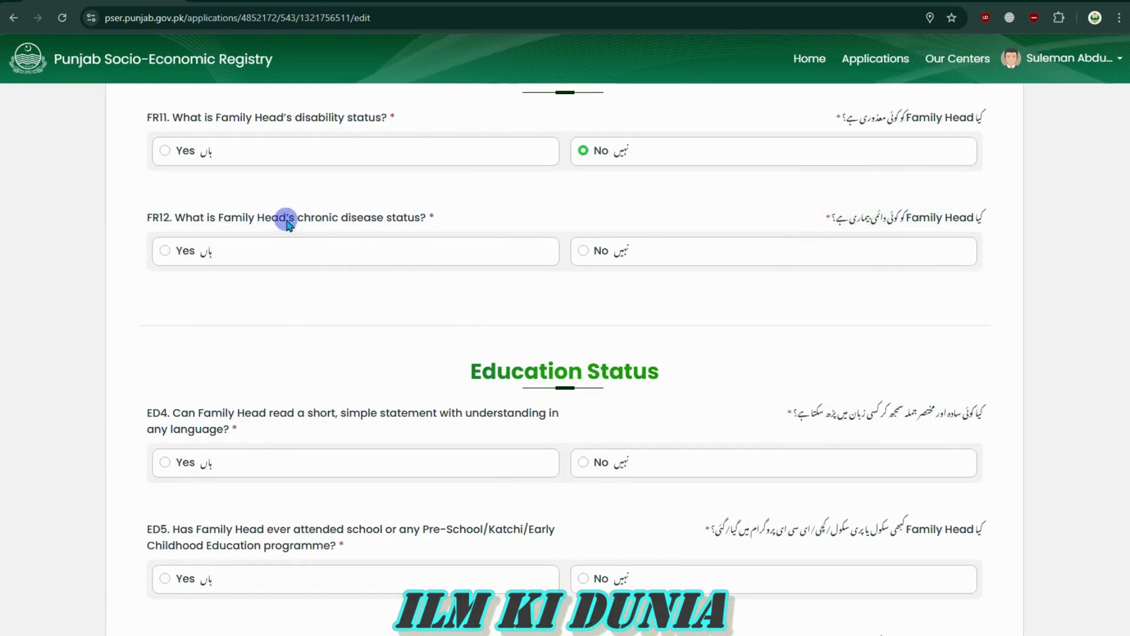
drag(292, 221, 241, 223)
click(241, 222)
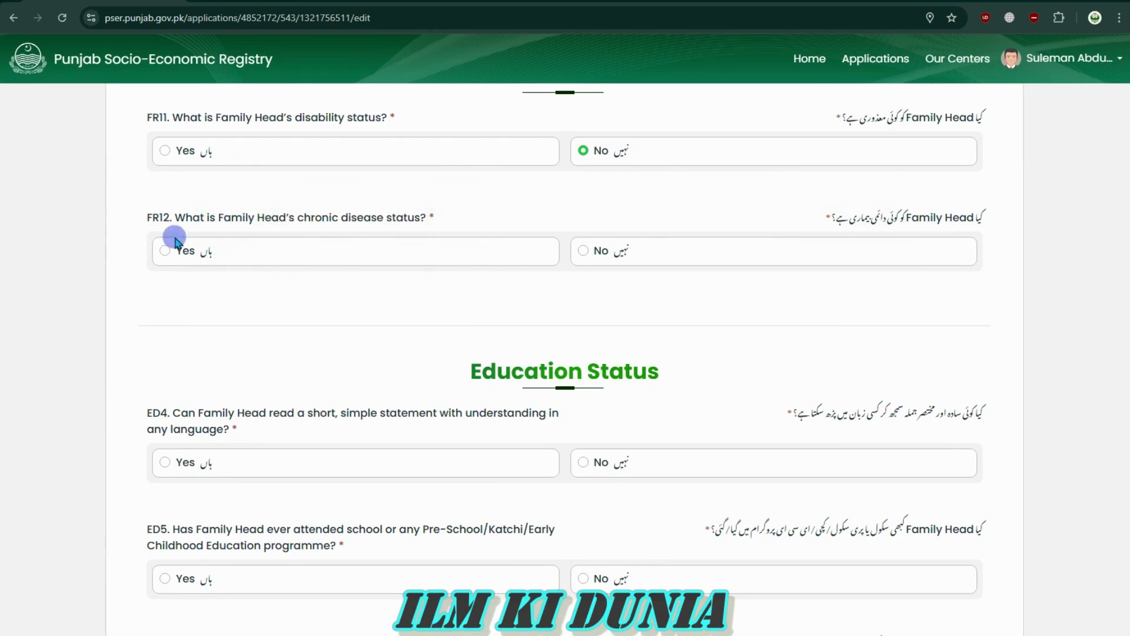
click(581, 251)
drag(465, 366, 698, 369)
click(698, 369)
Answer Yes to ED4, whether the family head can read a simple statement
scroll(694, 434, down, 4)
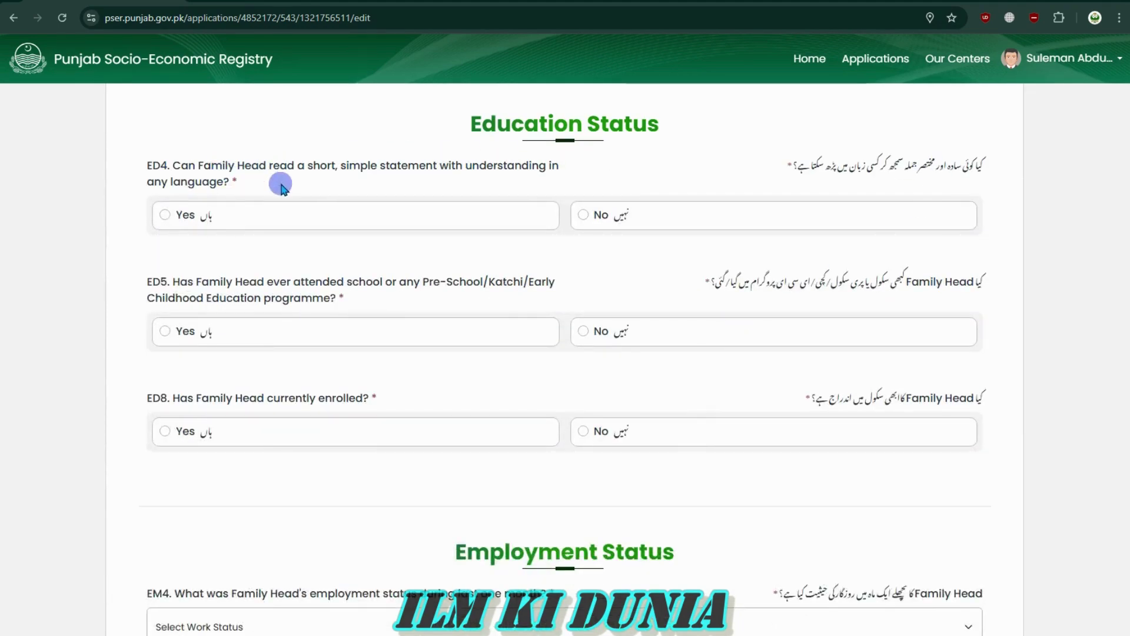
drag(361, 165, 544, 166)
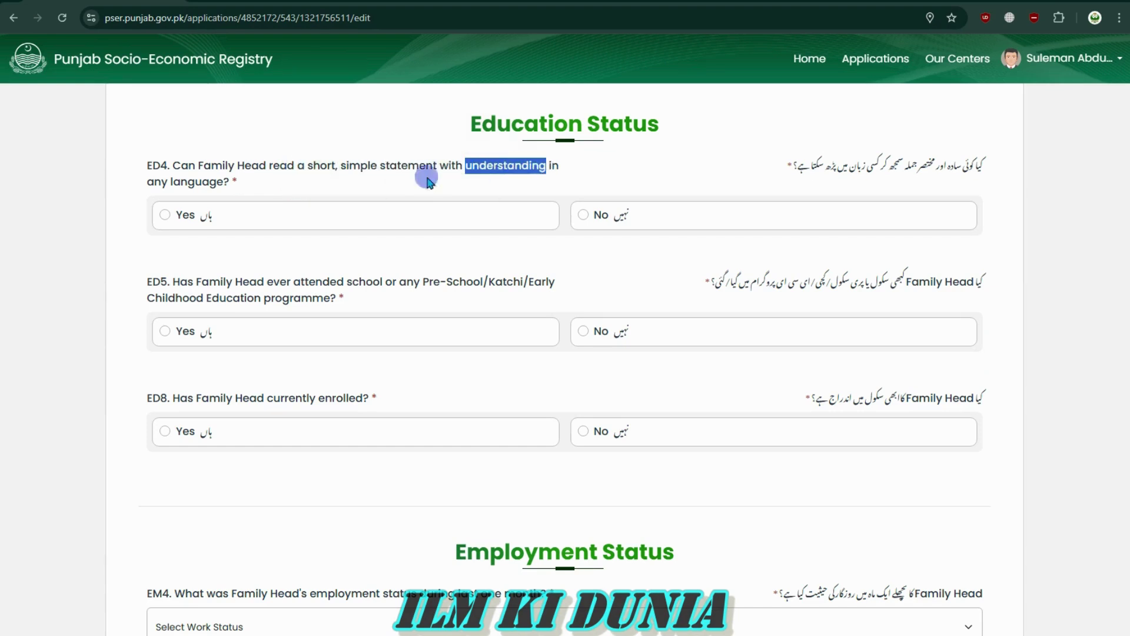
drag(216, 183, 175, 167)
click(153, 182)
click(240, 182)
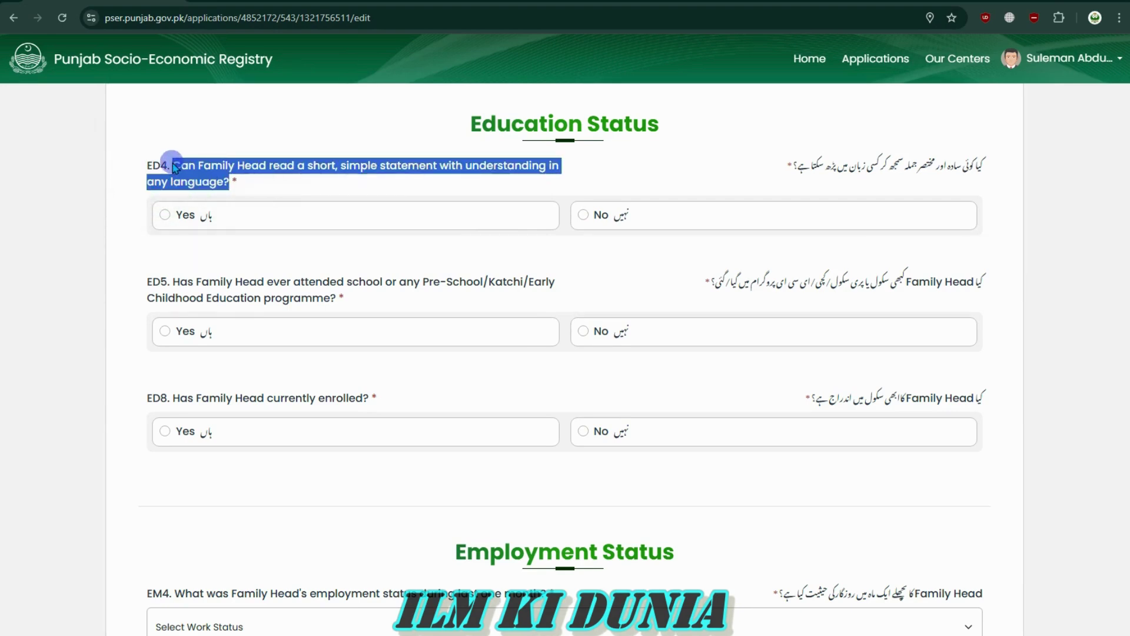
click(173, 163)
drag(148, 163, 230, 182)
click(231, 182)
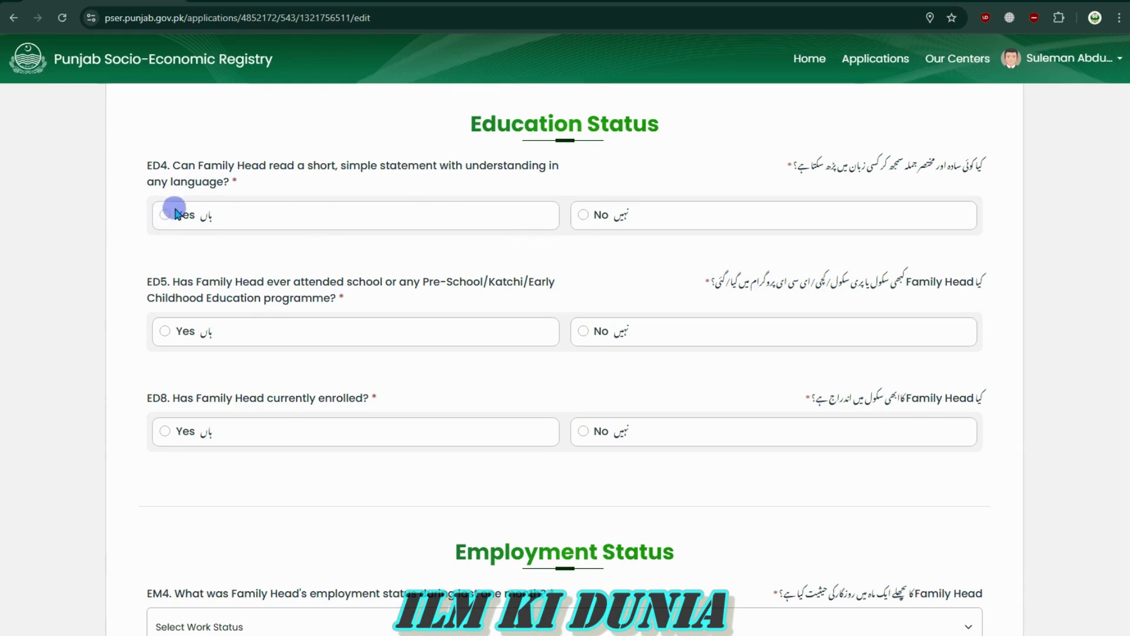
click(169, 215)
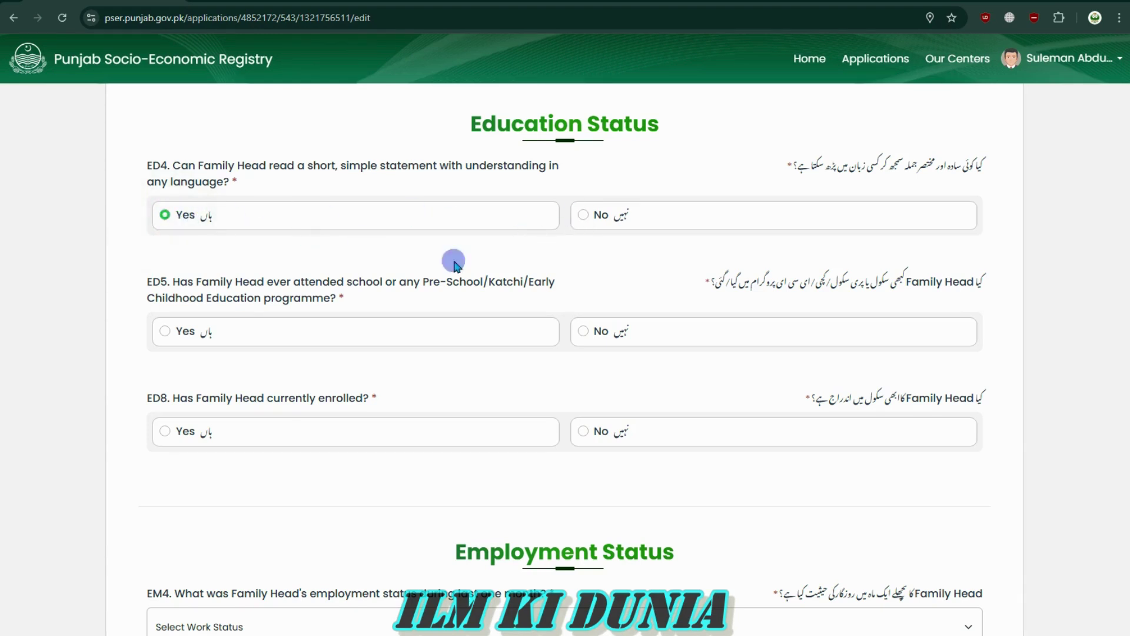
Answer Yes to ED5, whether the family head ever attended school
mouse_move(991, 280)
mouse_down()
mouse_move(703, 285)
mouse_move(983, 283)
mouse_up()
click(984, 283)
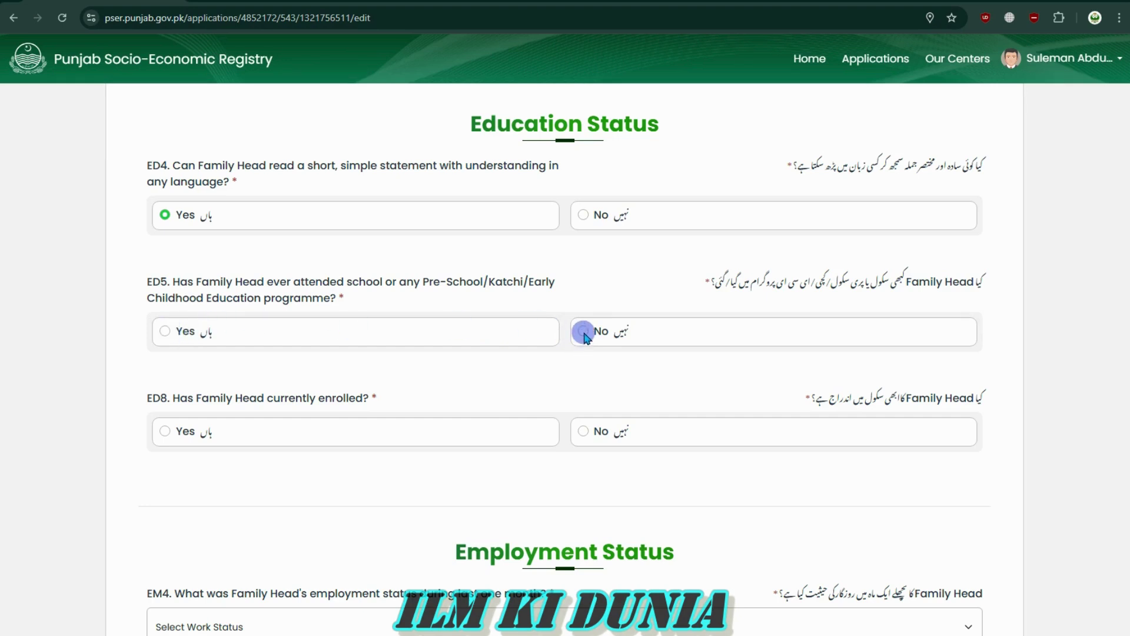
click(164, 331)
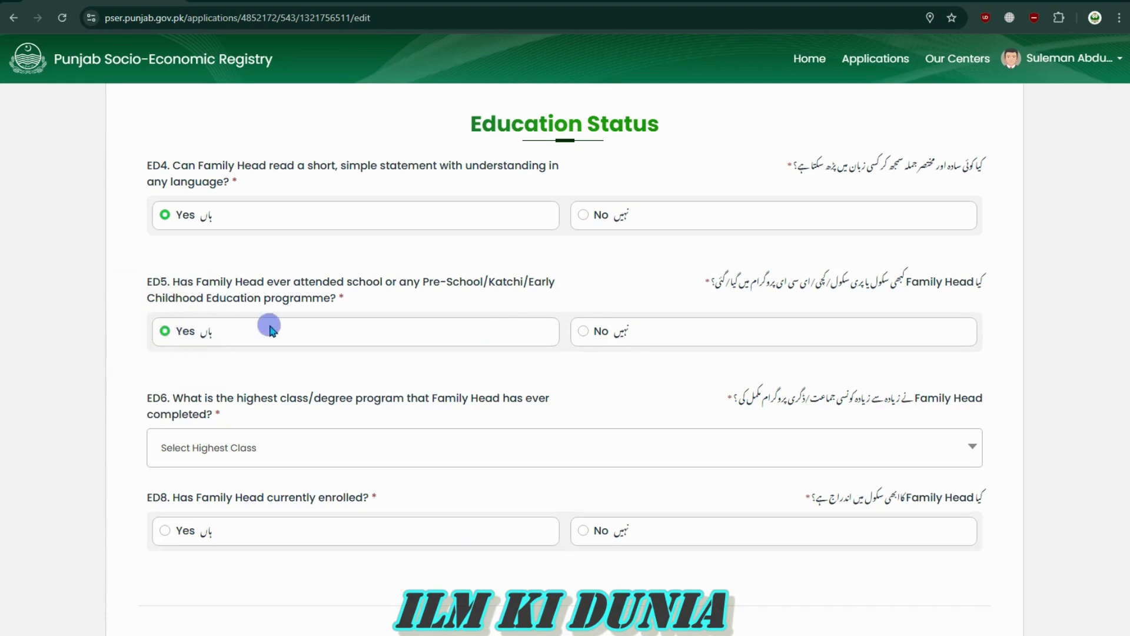
Choose Class 10 from the ED6 Highest Class list
scroll(690, 386, down, 3)
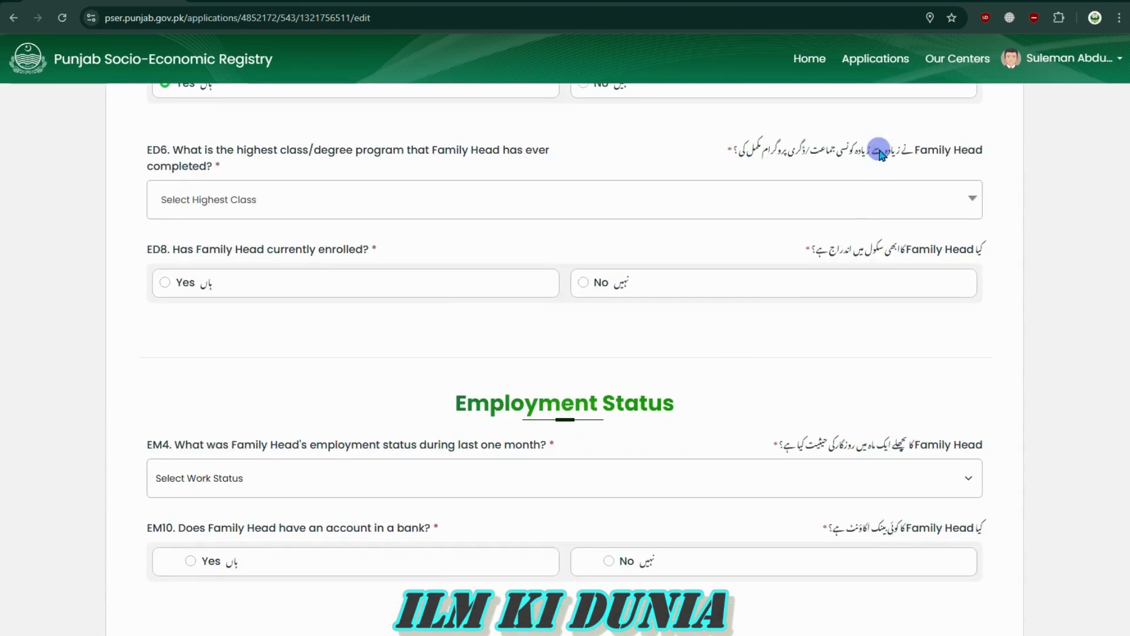
drag(969, 149, 888, 161)
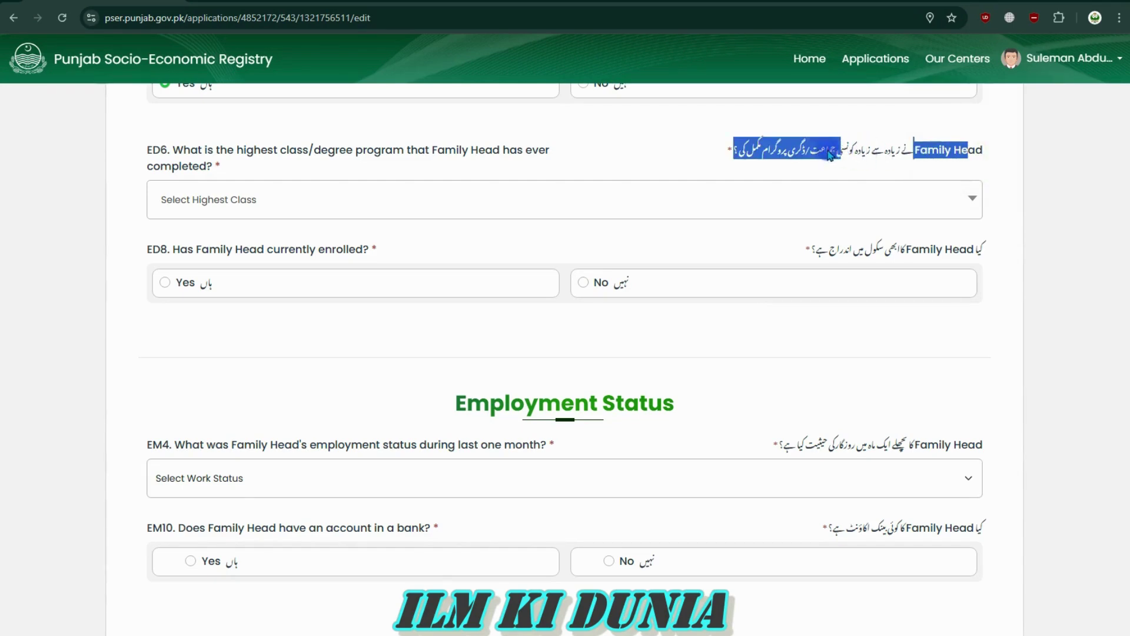
click(658, 147)
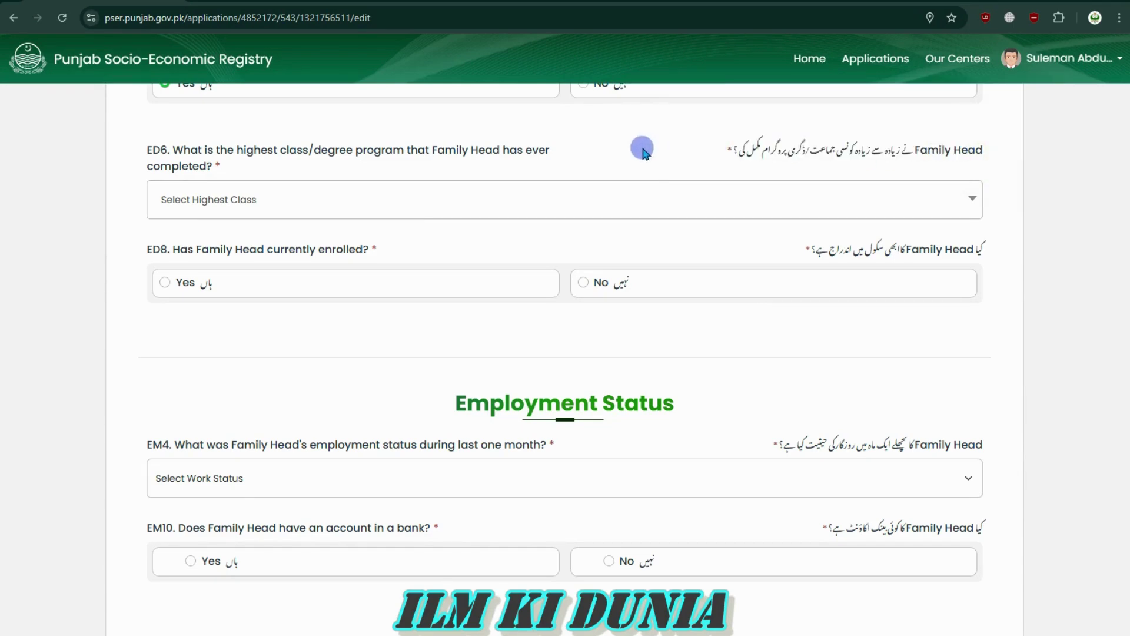
click(291, 204)
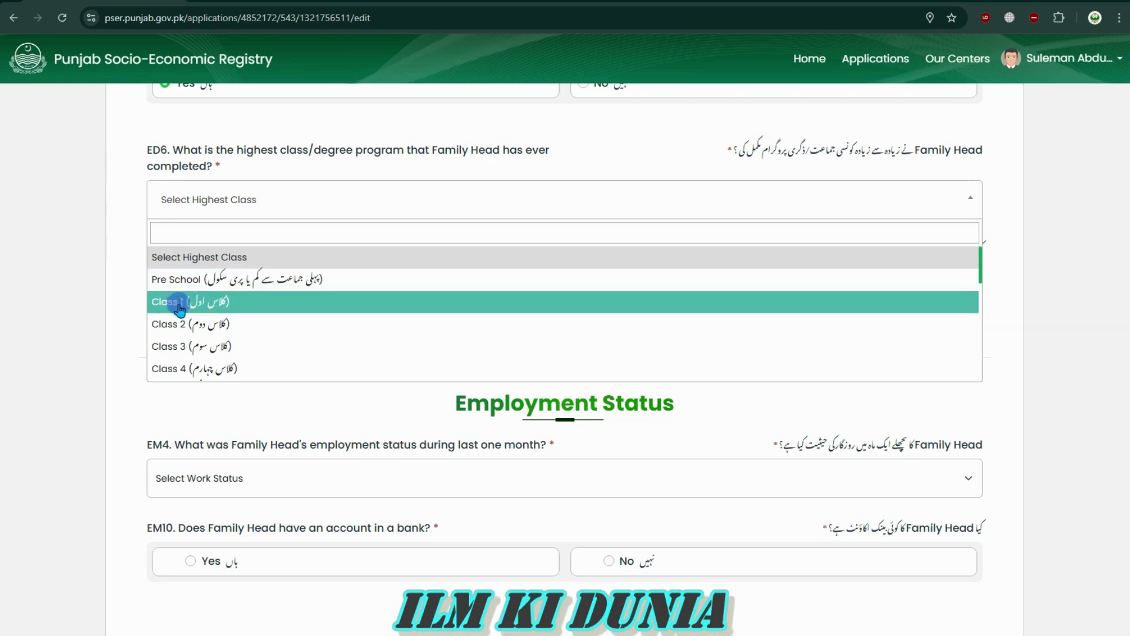
scroll(247, 356, down, 1)
scroll(248, 353, down, 5)
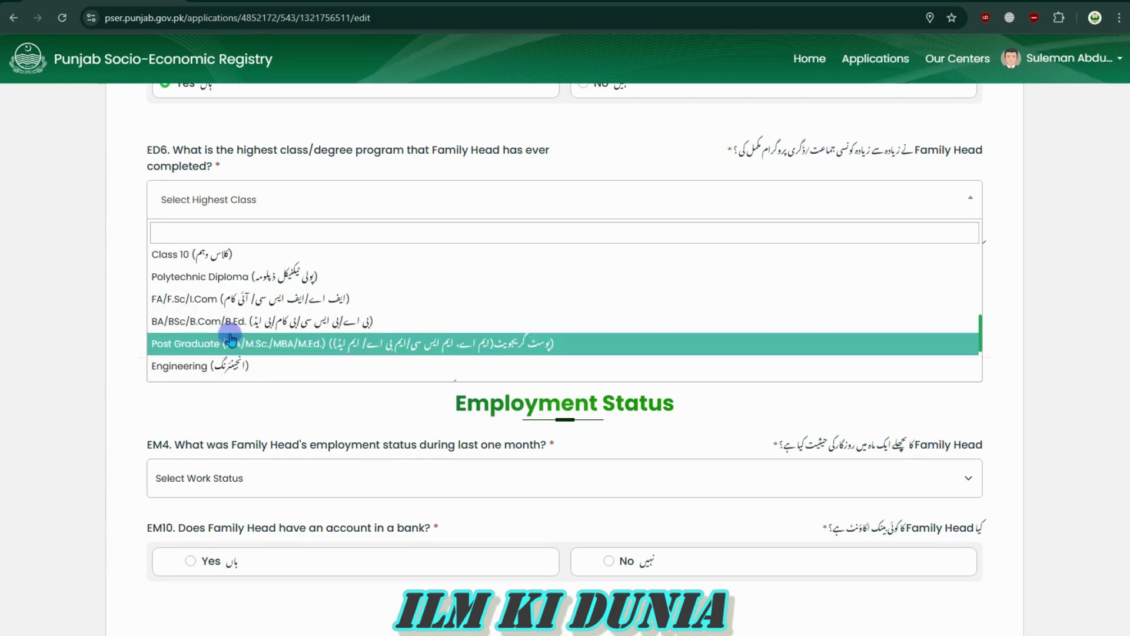
scroll(297, 329, up, 6)
scroll(268, 333, down, 5)
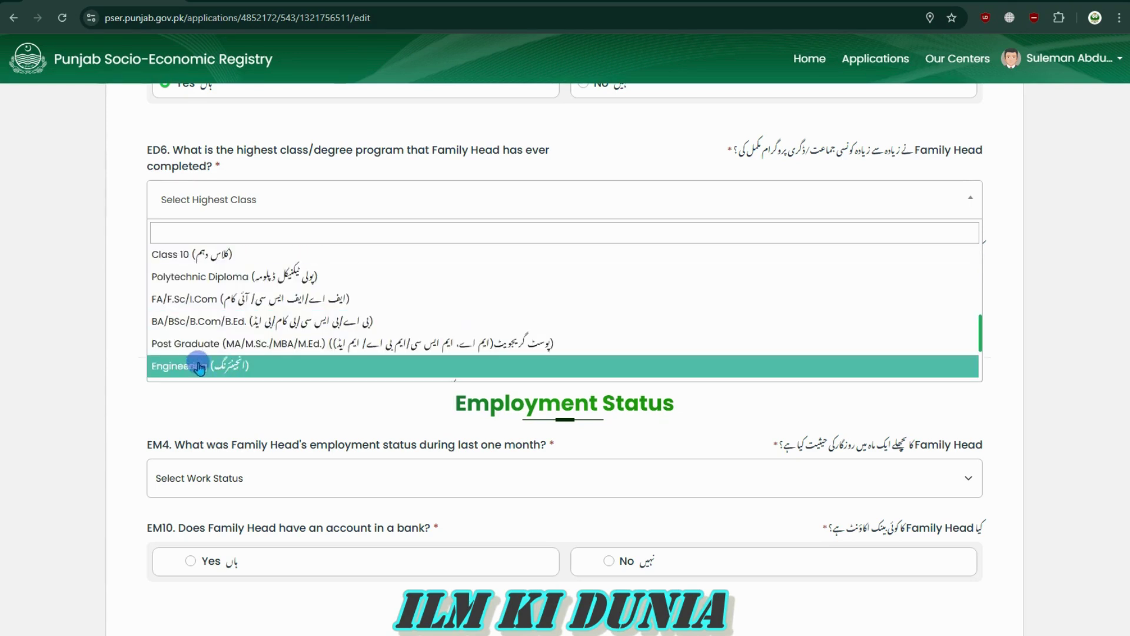
scroll(259, 306, down, 3)
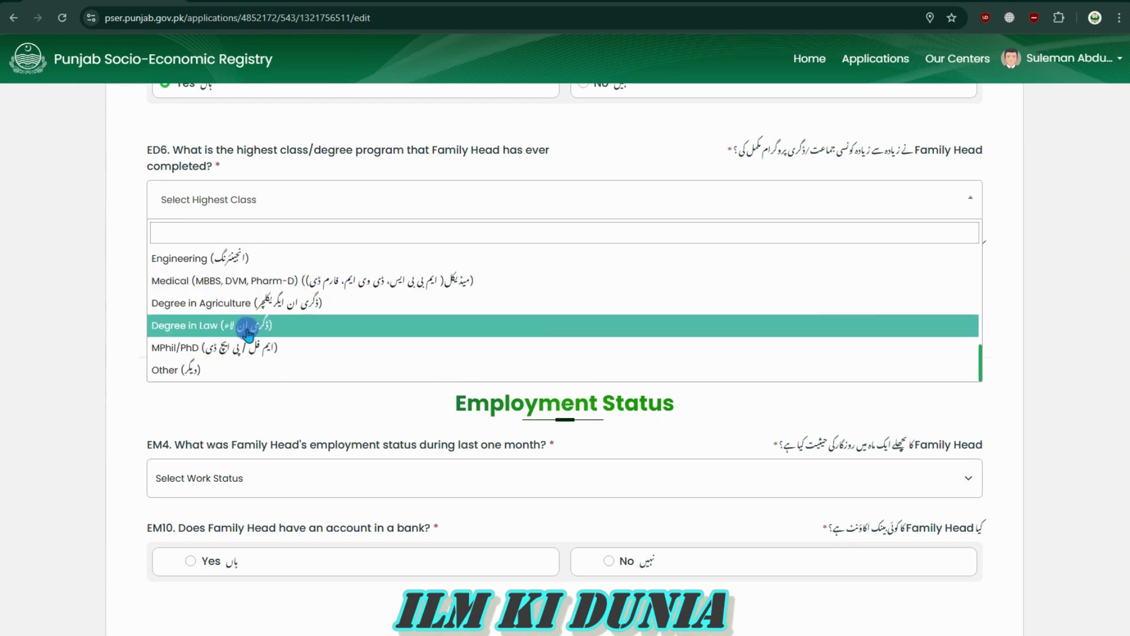
scroll(288, 363, up, 10)
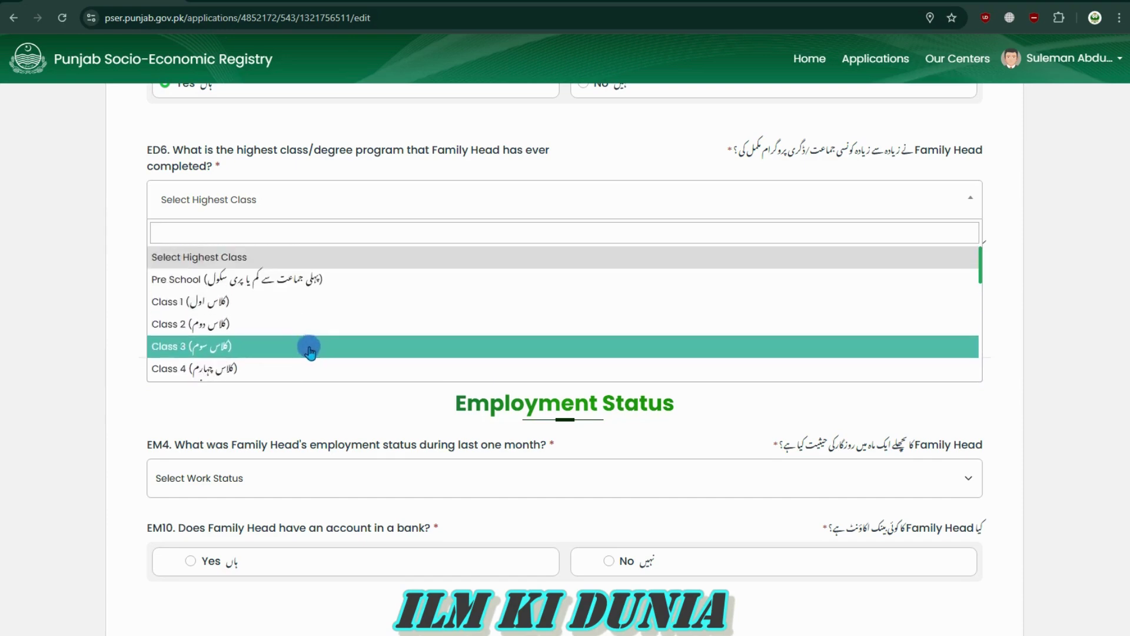
scroll(449, 449, down, 4)
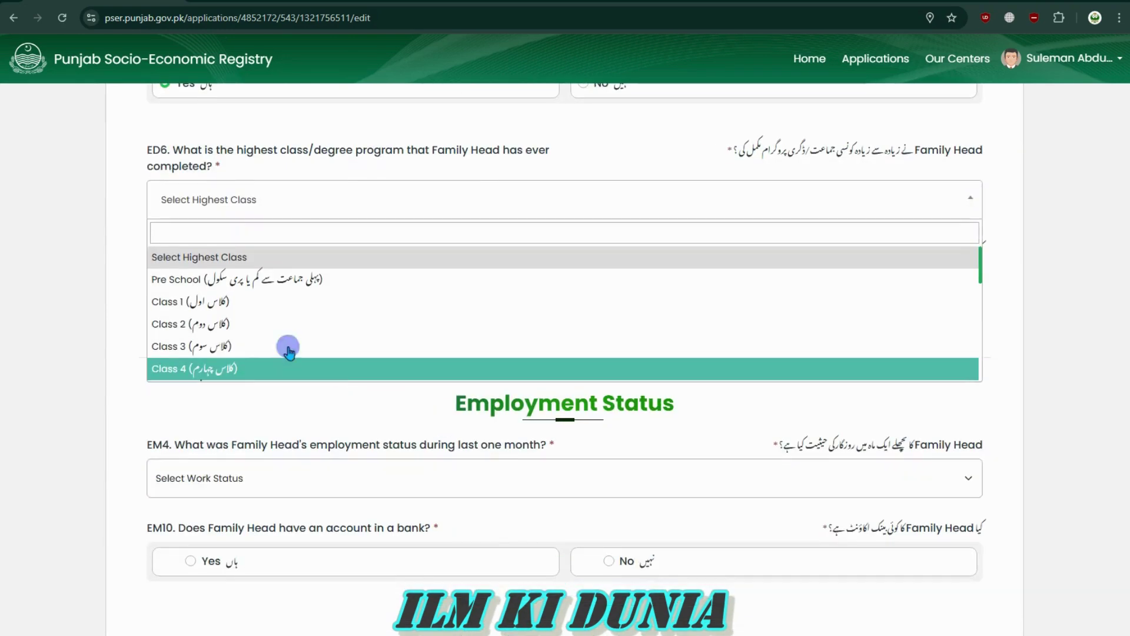
scroll(257, 336, down, 4)
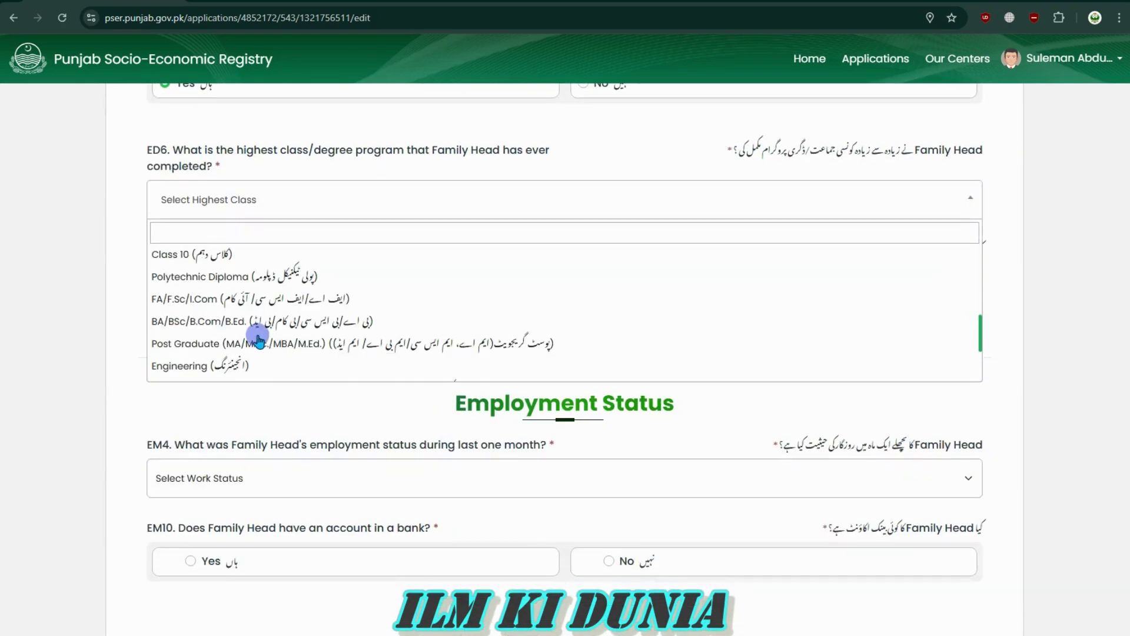
click(247, 255)
Reopen the Highest Class list and keep Class 10 selected
click(240, 199)
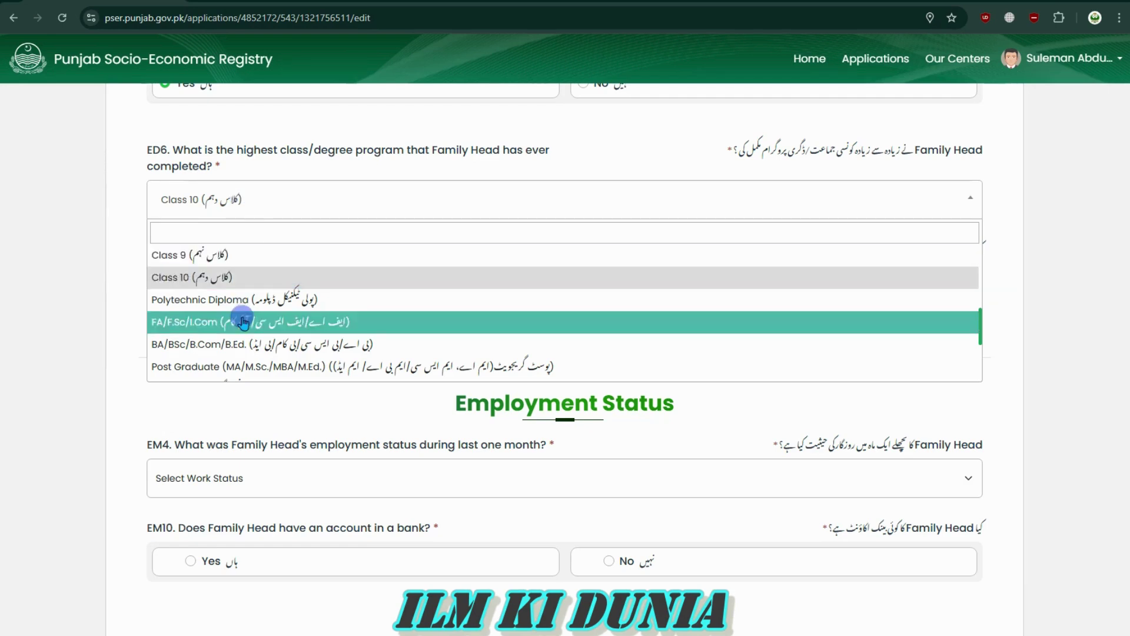
scroll(244, 320, up, 4)
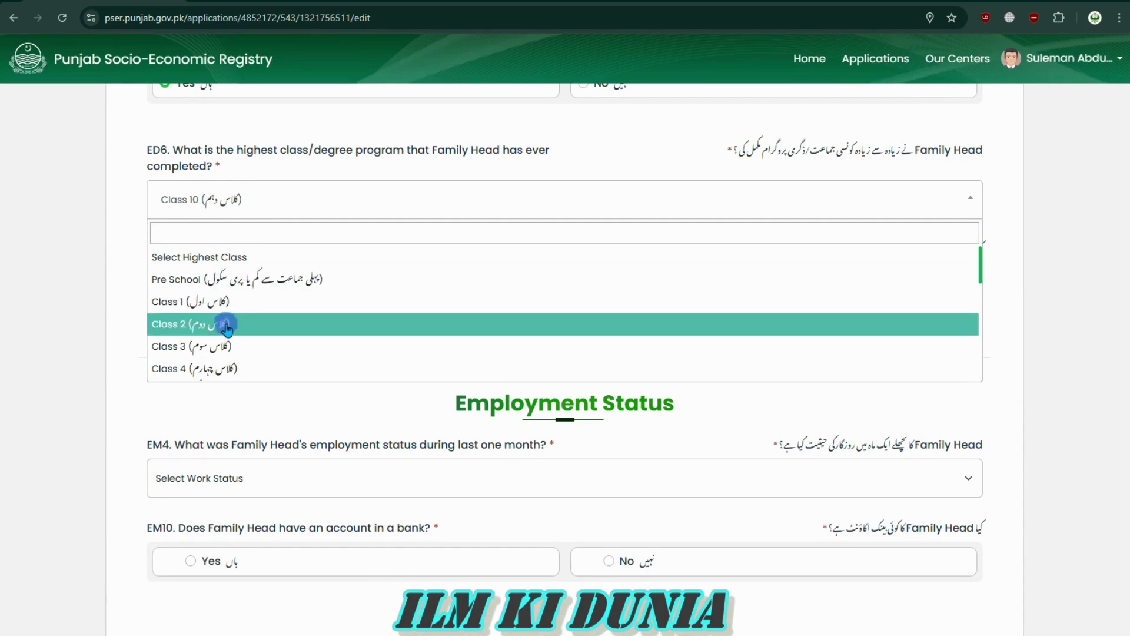
scroll(230, 357, down, 1)
scroll(232, 306, down, 5)
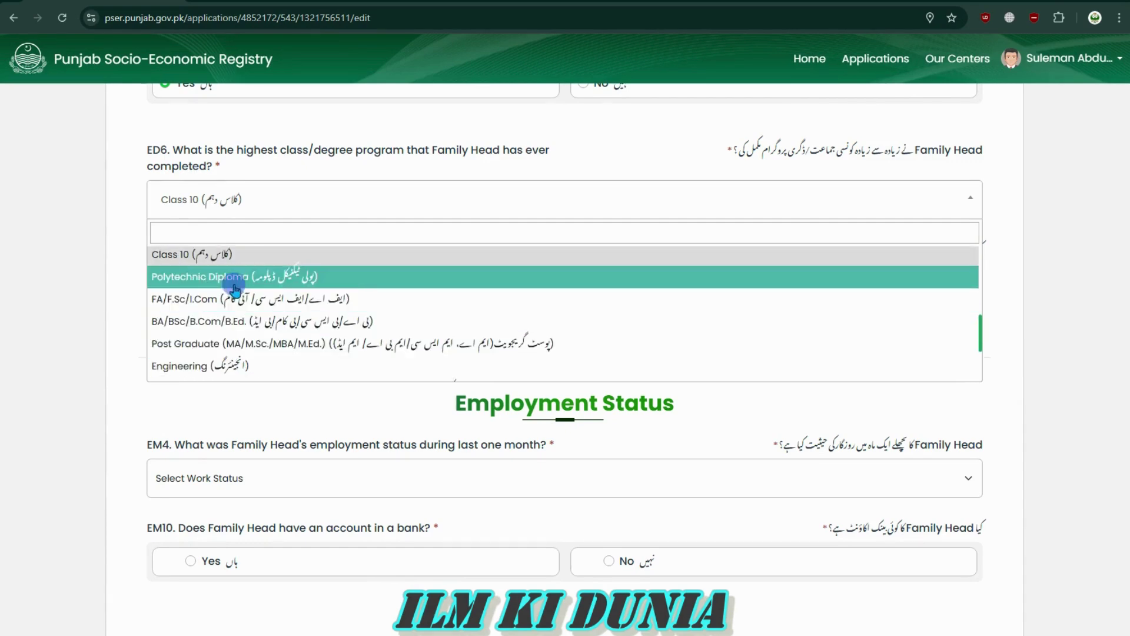
scroll(241, 277, up, 6)
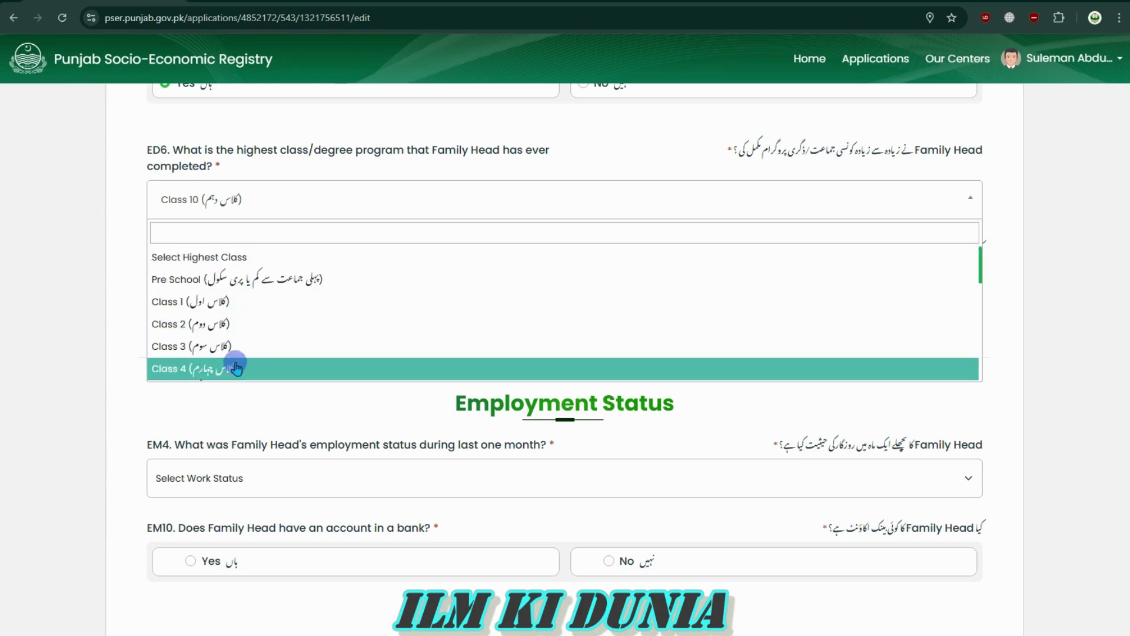
scroll(221, 299, down, 5)
click(227, 254)
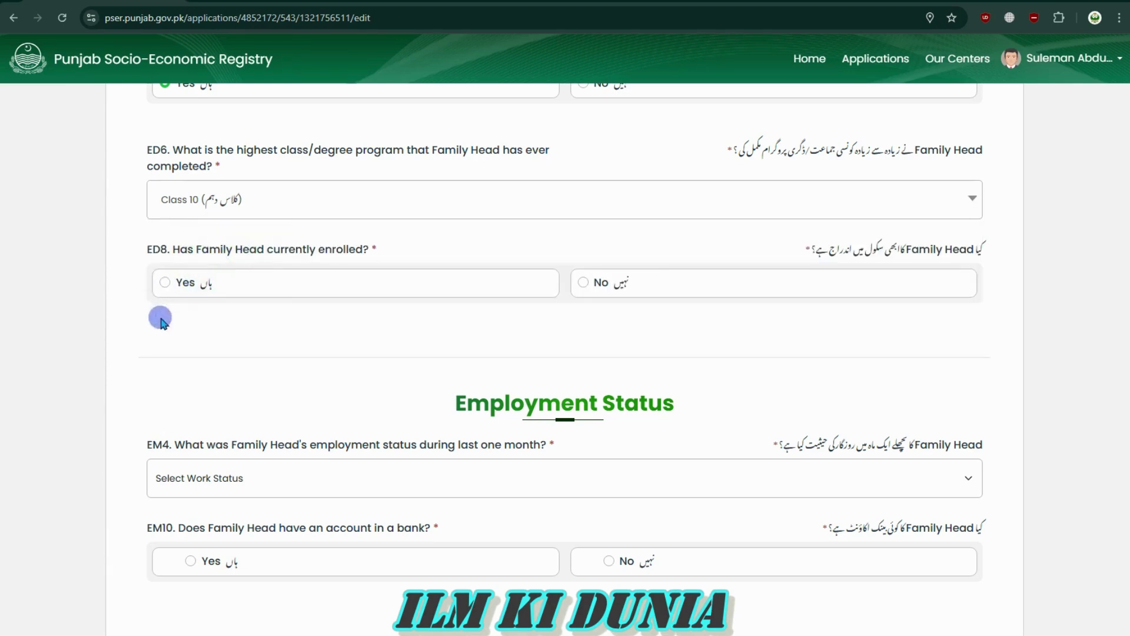
Answer No to ED8, whether the family head is currently enrolled
drag(990, 250, 772, 253)
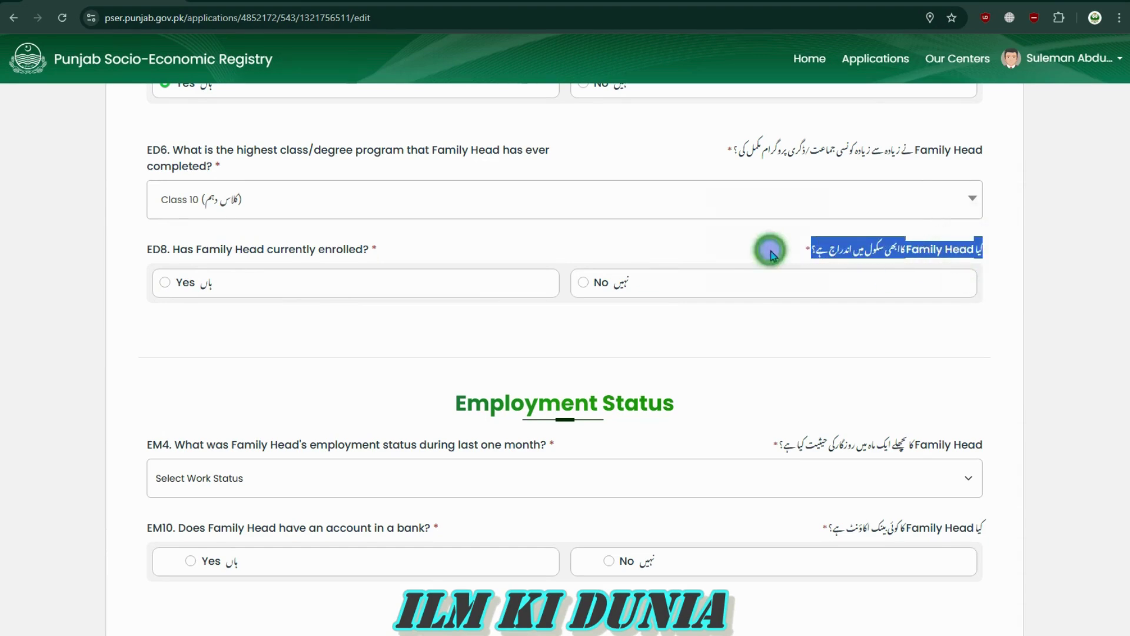
click(995, 247)
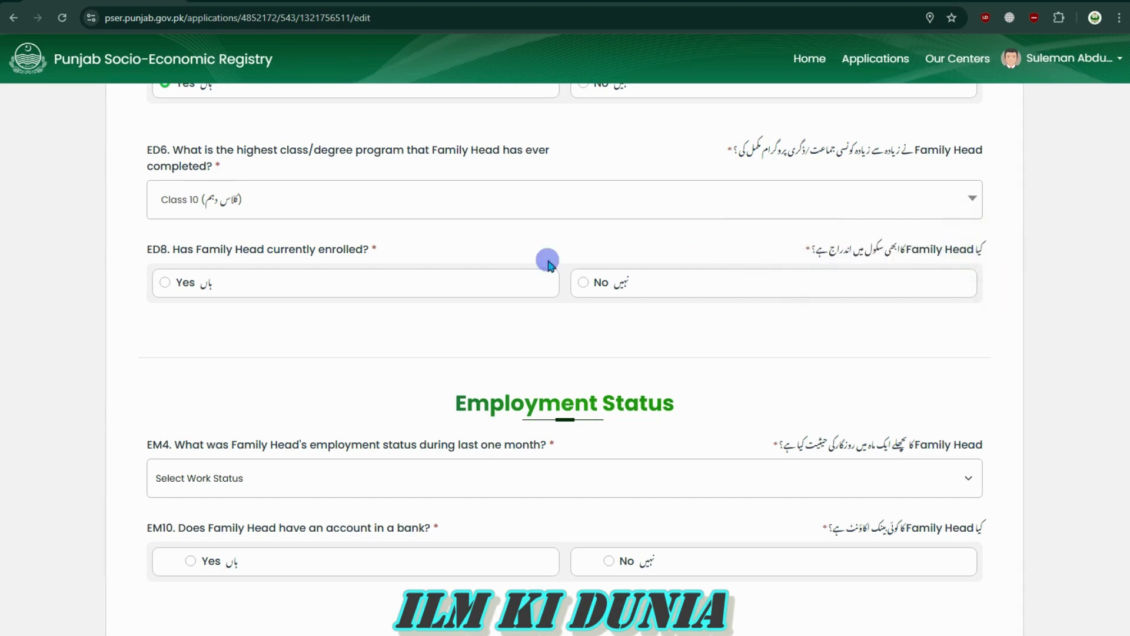
drag(177, 252, 379, 249)
click(383, 257)
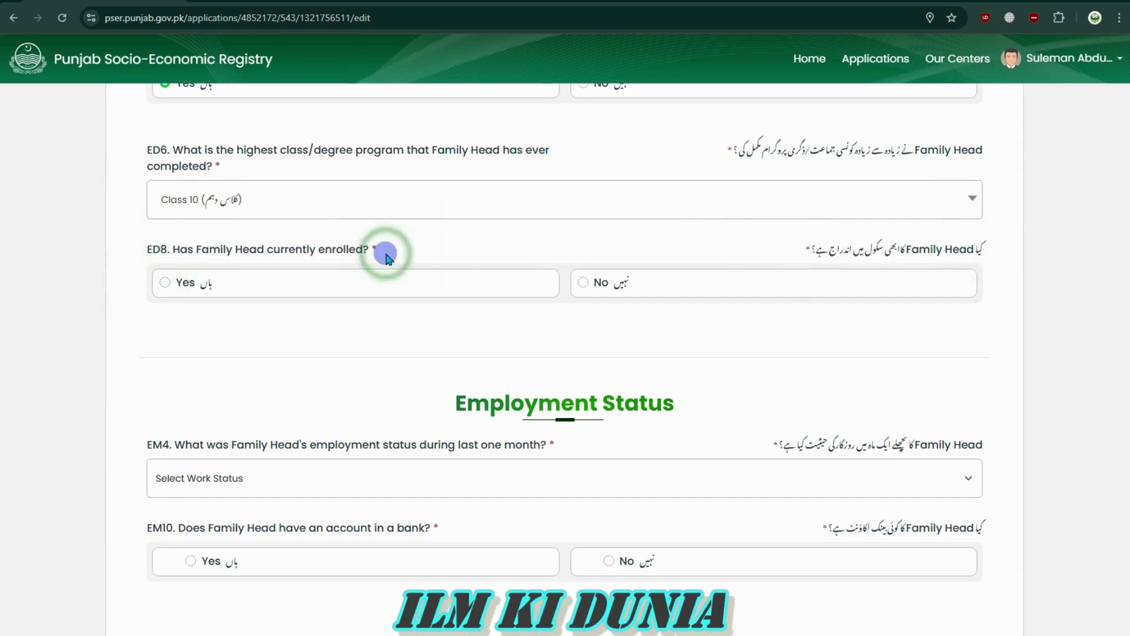
click(582, 283)
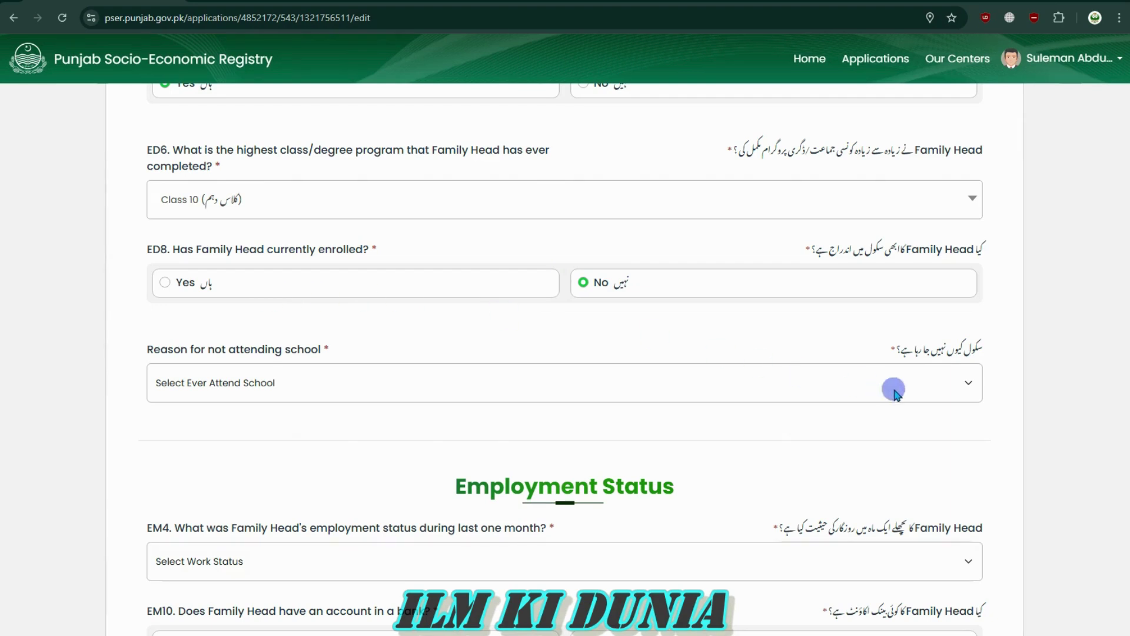
Select Study Completed as the reason for not attending school
drag(993, 341, 853, 351)
click(853, 352)
click(409, 384)
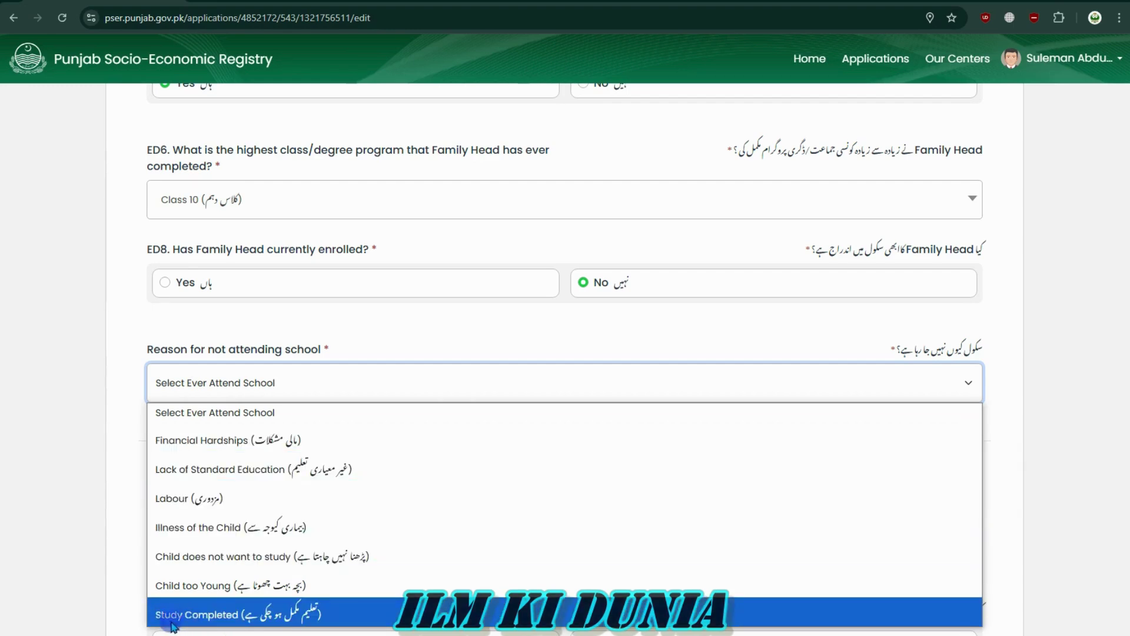
click(197, 622)
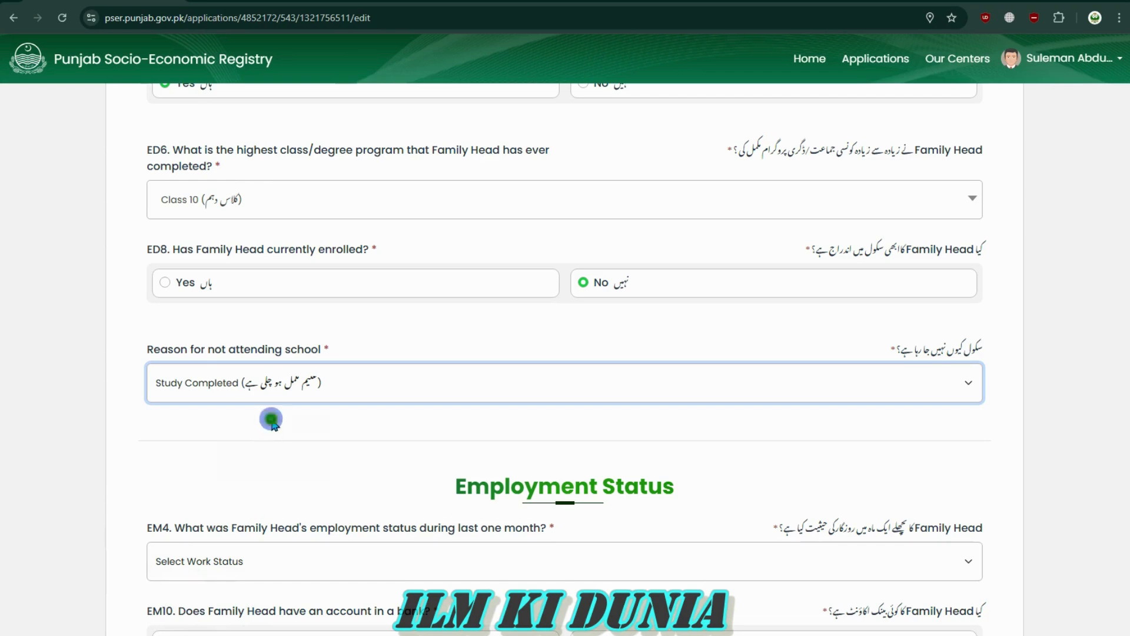
scroll(571, 442, down, 3)
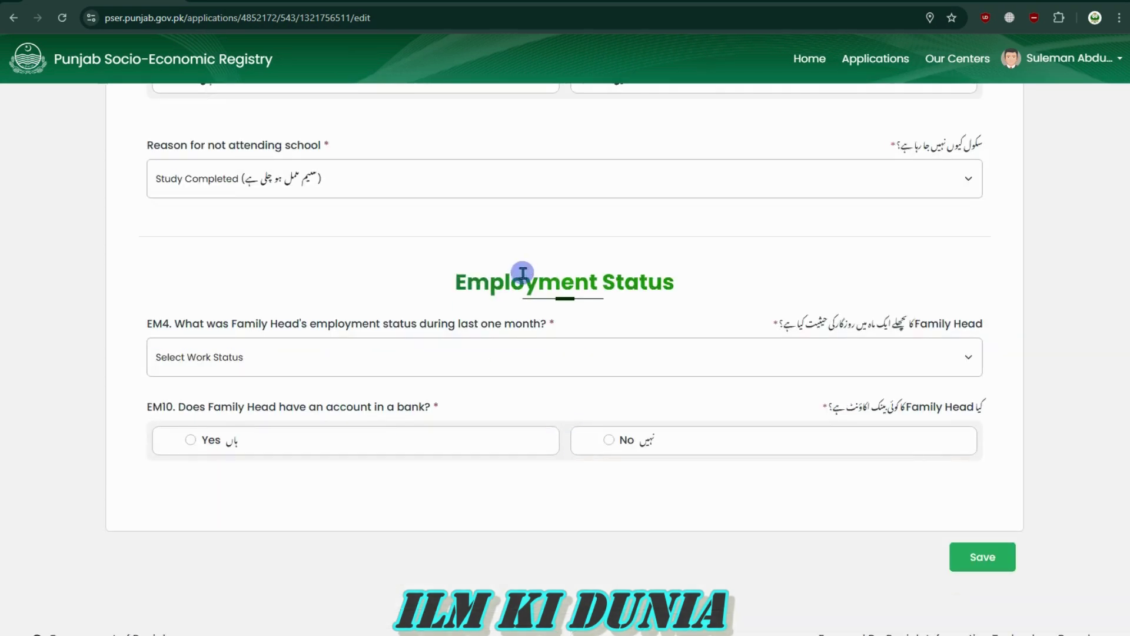
drag(458, 282, 710, 278)
double_click(709, 272)
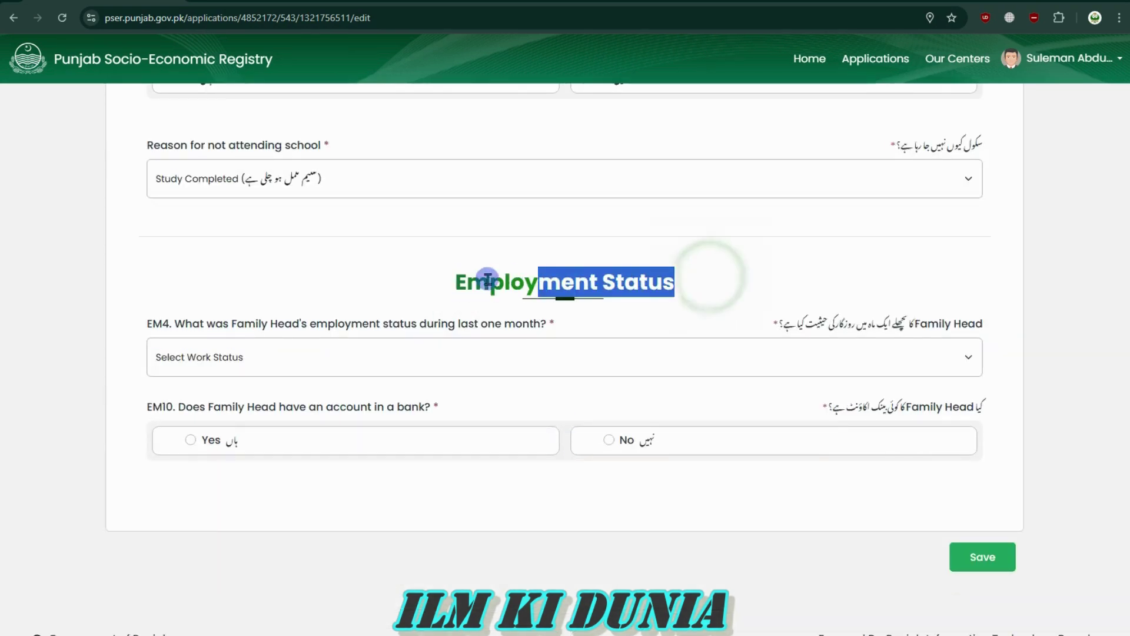
click(446, 278)
drag(446, 278, 671, 282)
click(673, 281)
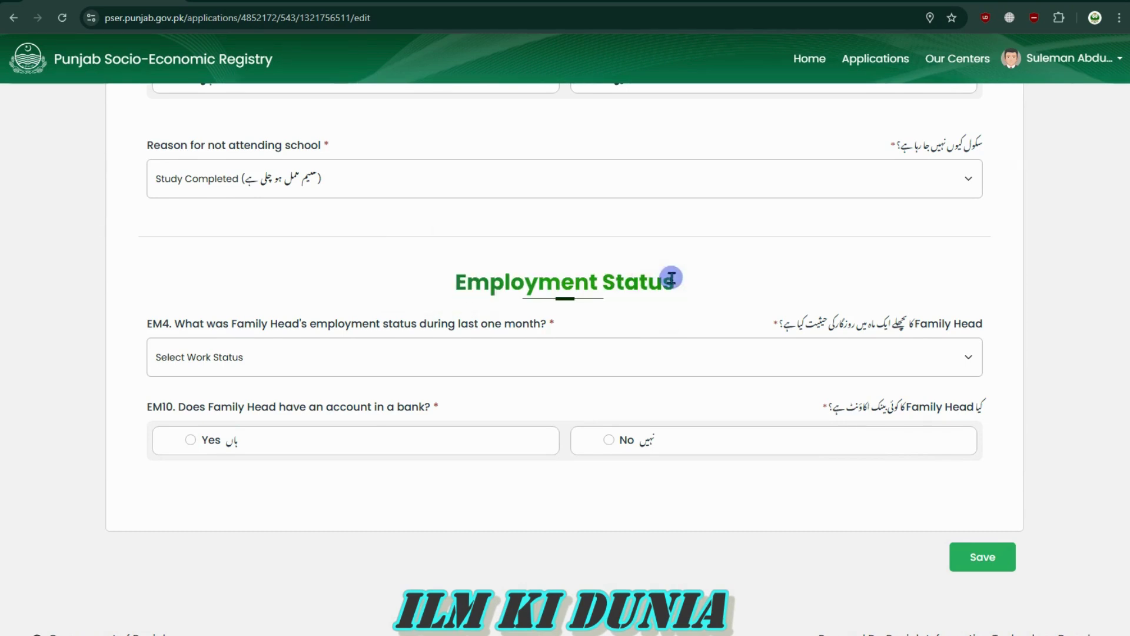
drag(947, 325, 776, 323)
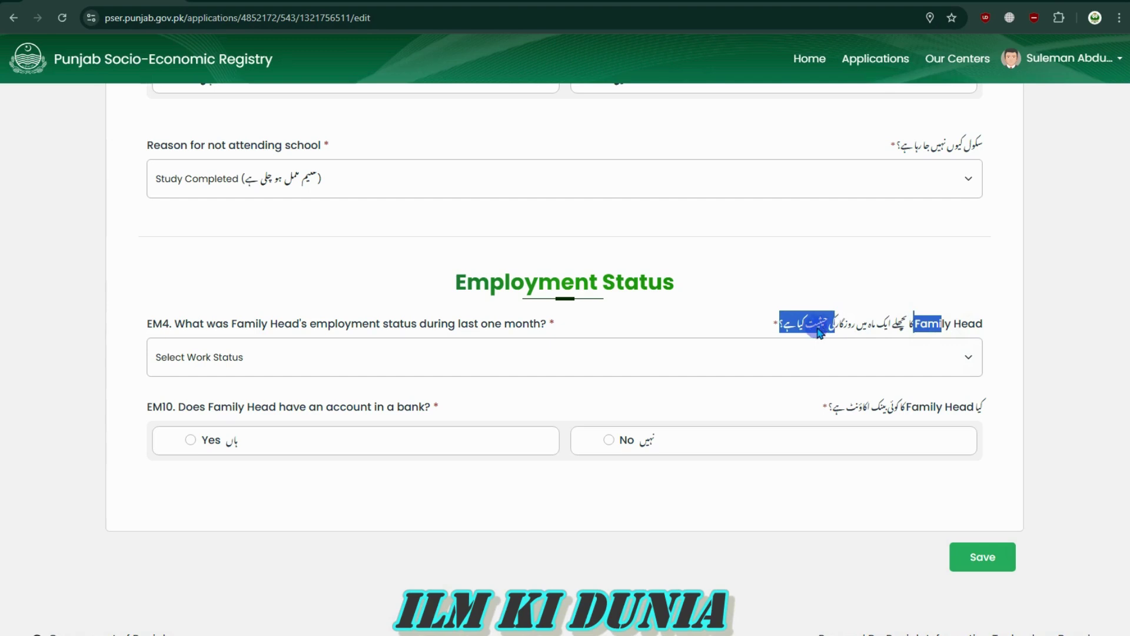
Choose Employed as the family head's EM4 work status for the last month
click(761, 323)
drag(699, 282, 369, 260)
click(370, 261)
drag(435, 292, 413, 288)
click(765, 288)
click(400, 292)
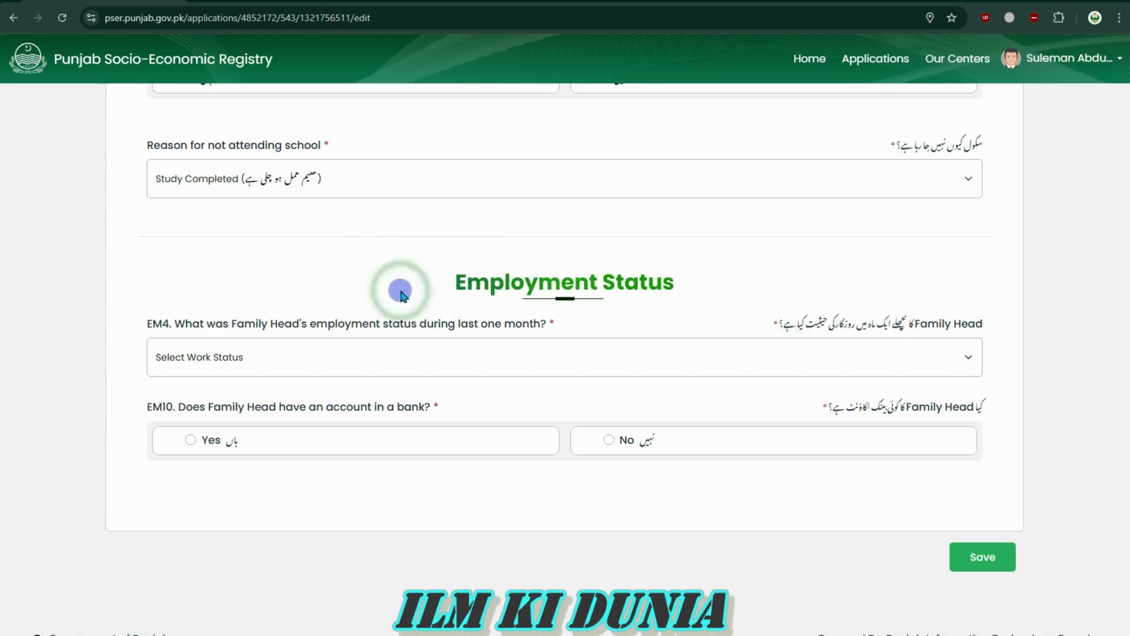
click(789, 360)
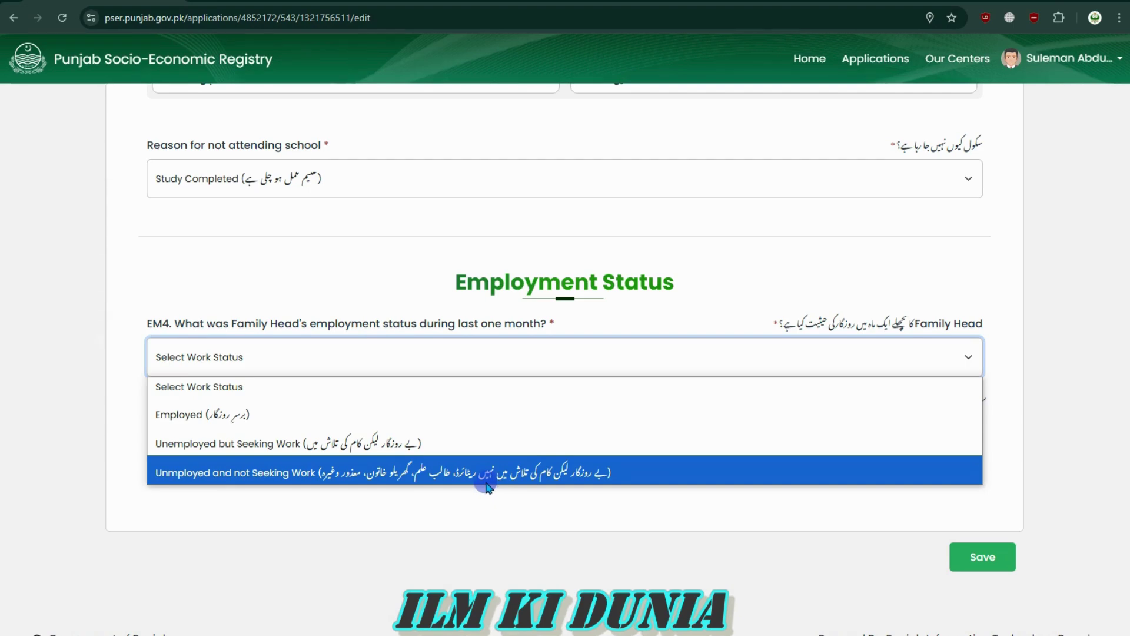
click(326, 513)
click(266, 348)
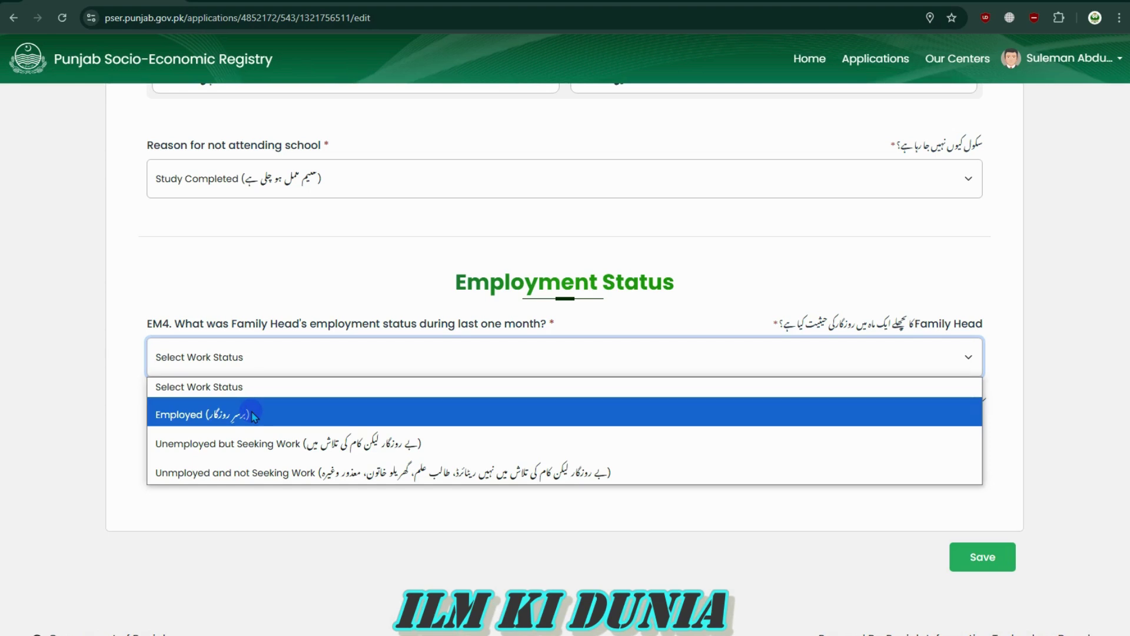
click(255, 415)
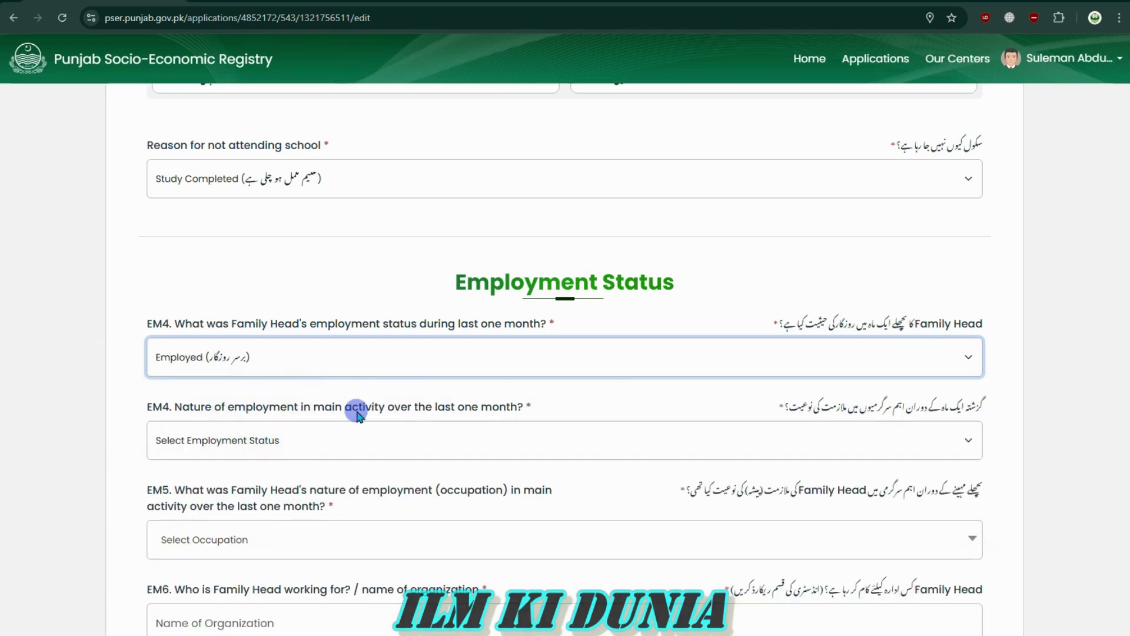
click(354, 354)
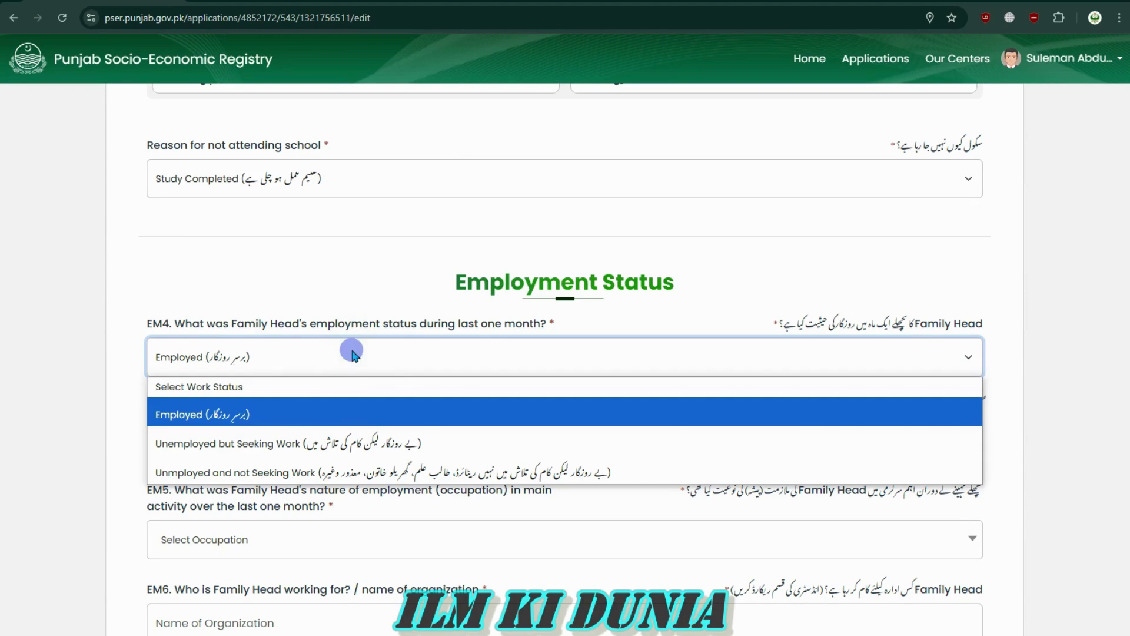
click(124, 380)
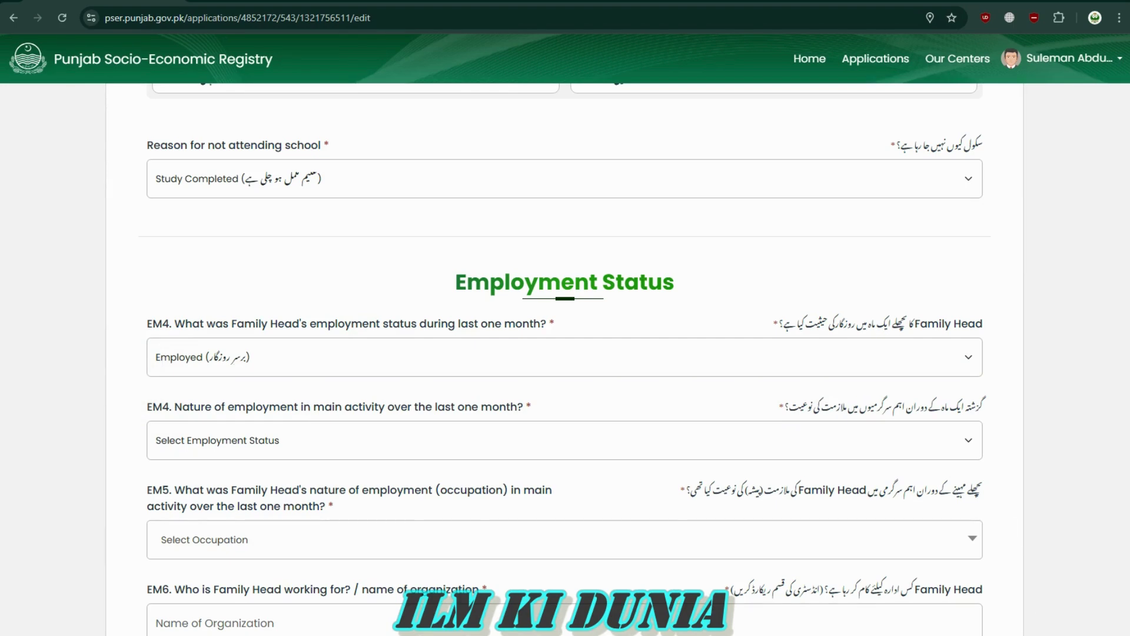
scroll(469, 368, up, 1)
scroll(520, 471, down, 3)
scroll(521, 477, down, 1)
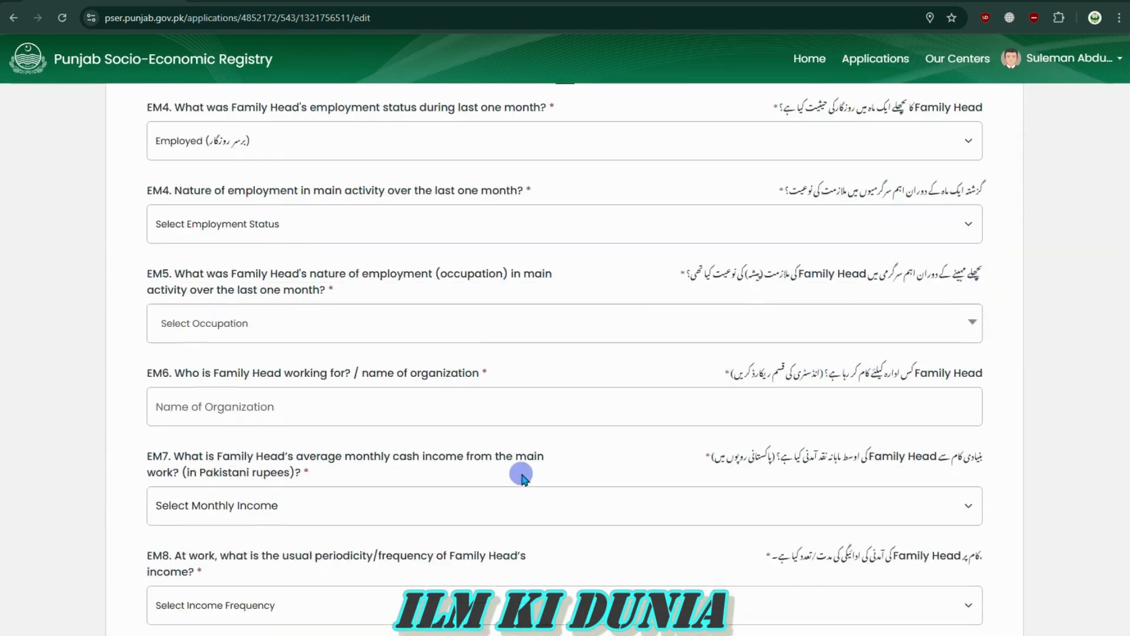
click(285, 226)
click(273, 222)
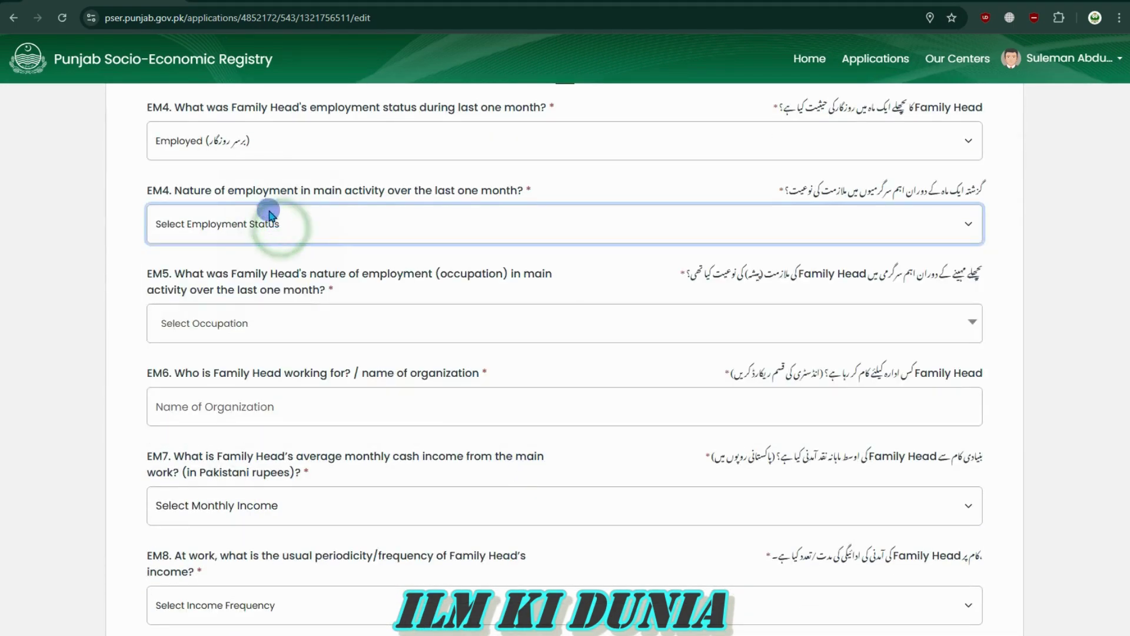
click(260, 142)
click(263, 145)
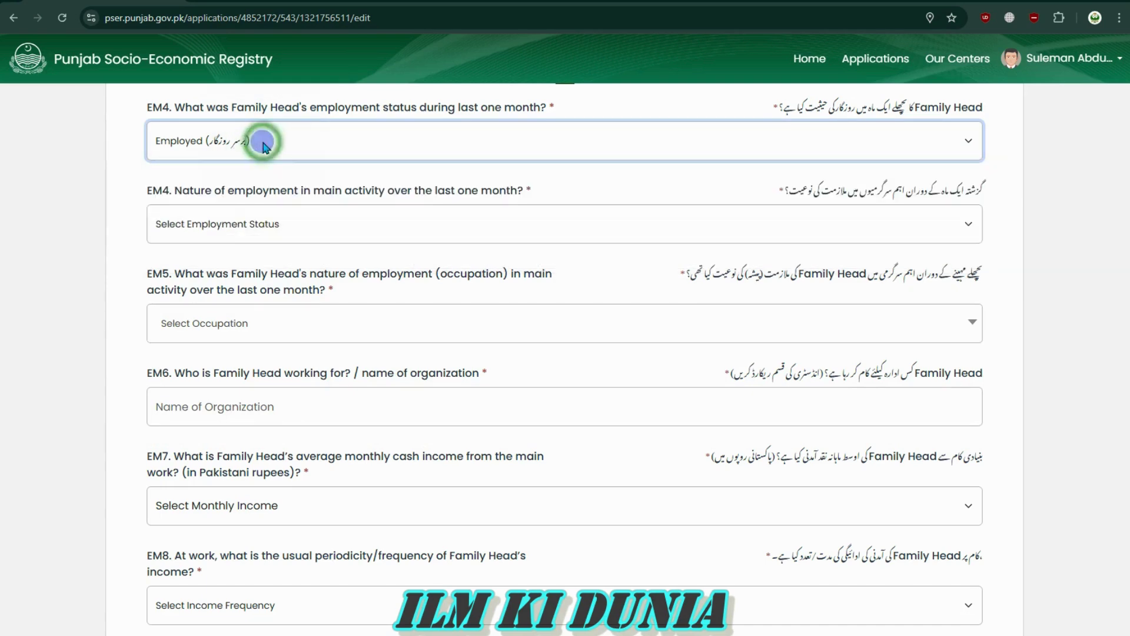
click(263, 223)
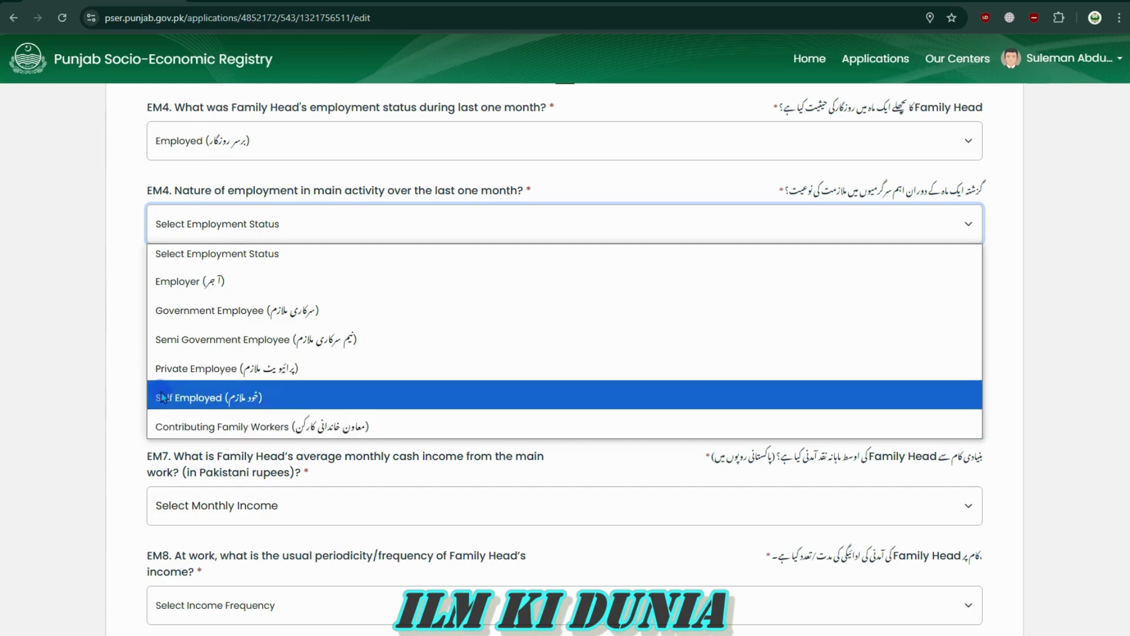
click(158, 297)
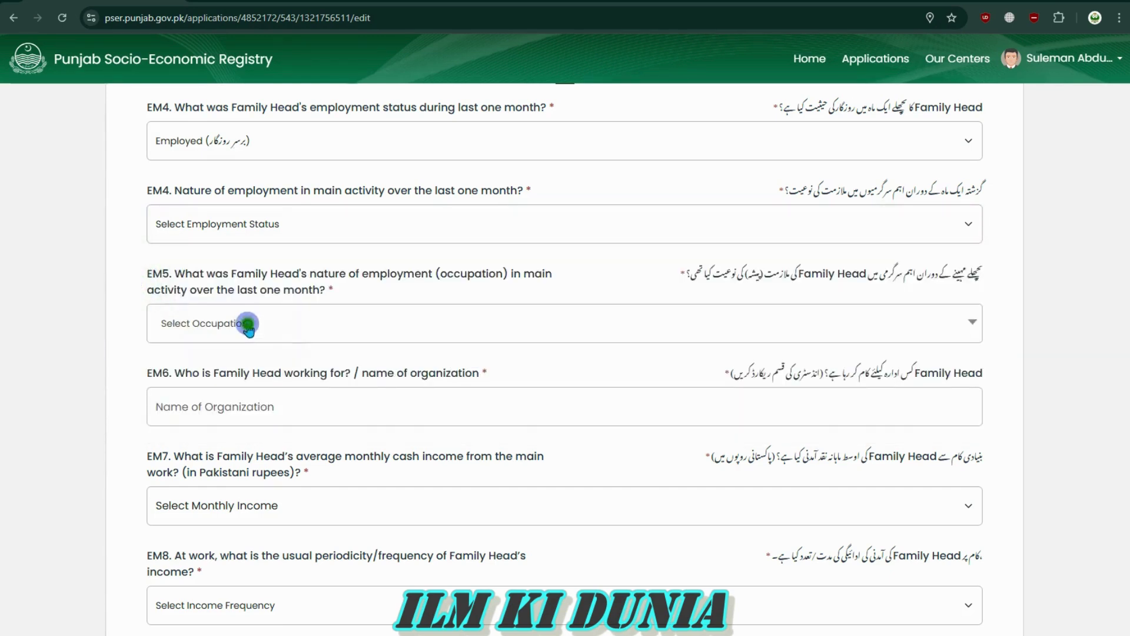
click(247, 325)
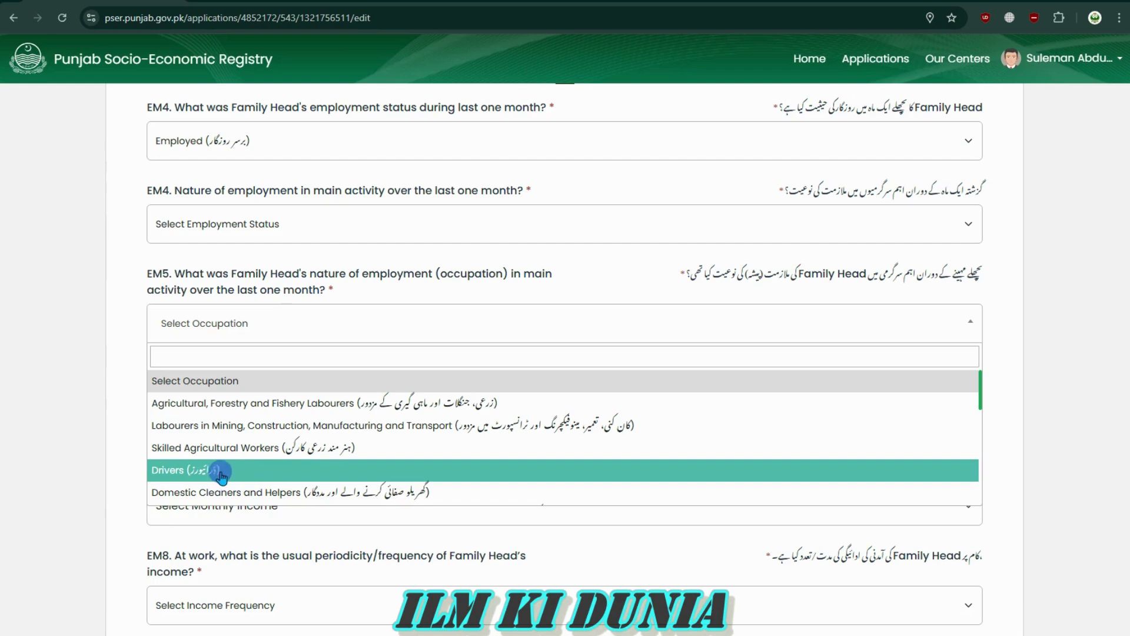
click(126, 422)
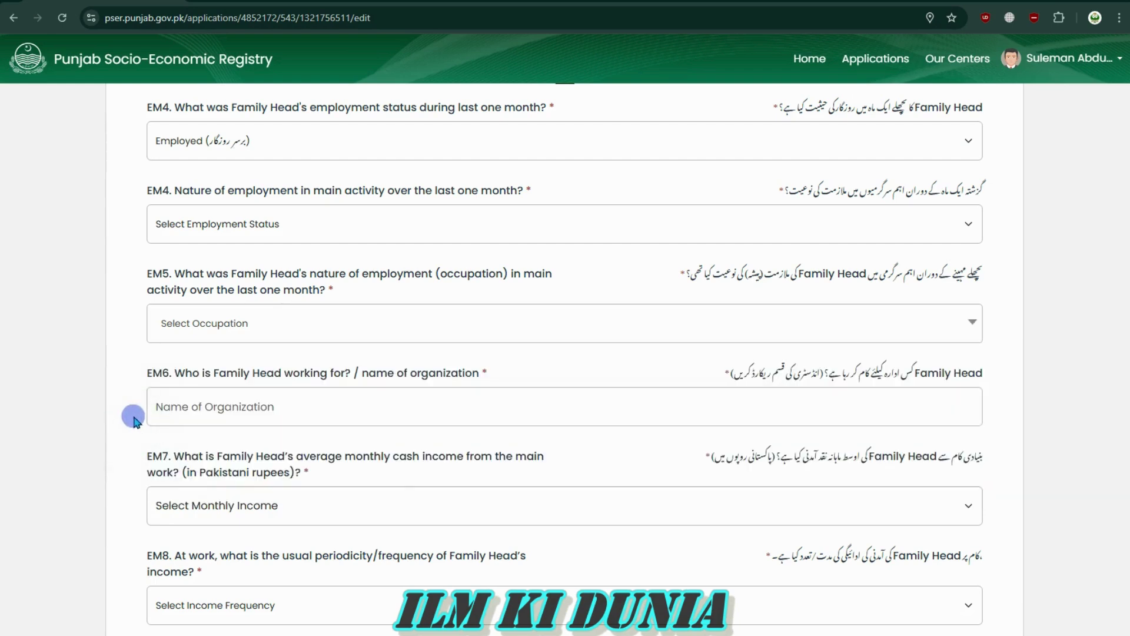
drag(170, 373, 497, 366)
click(489, 405)
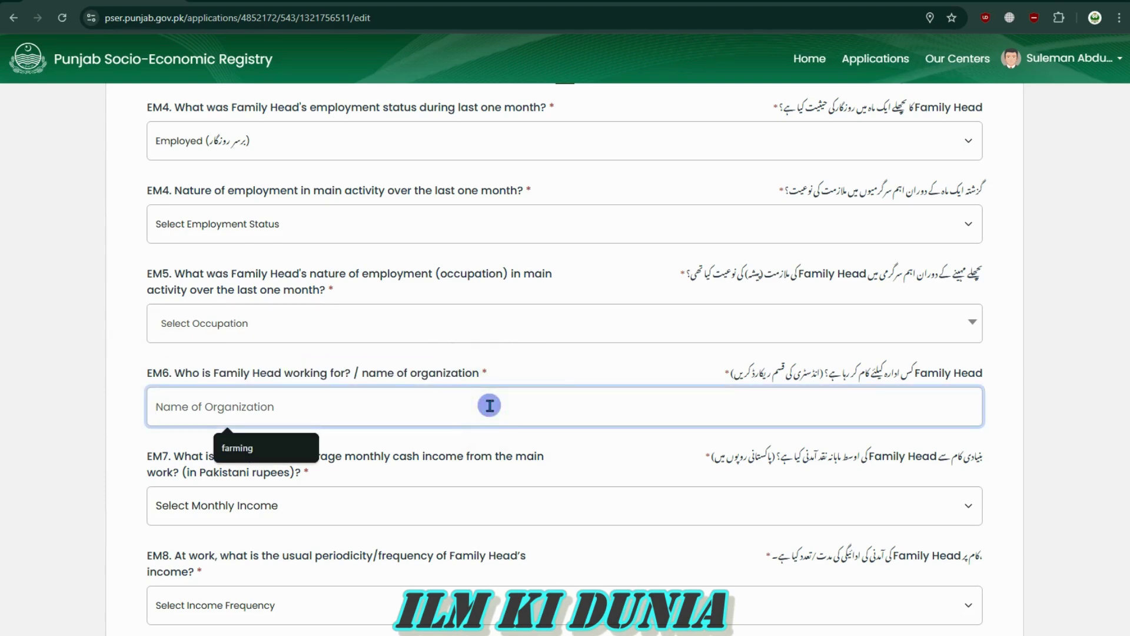
click(571, 450)
click(328, 404)
click(242, 448)
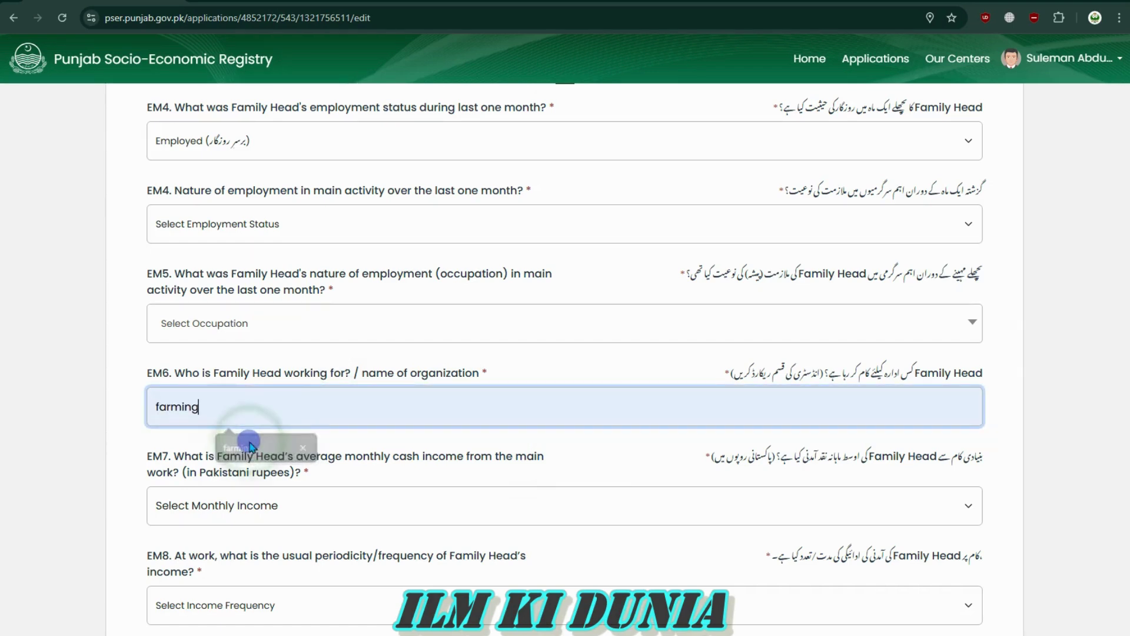
key(BackSpace)
key(BackSpace)
key(BackSpace)
key(BackSpace)
key(BackSpace)
key(BackSpace)
key(BackSpace)
text(Driv)
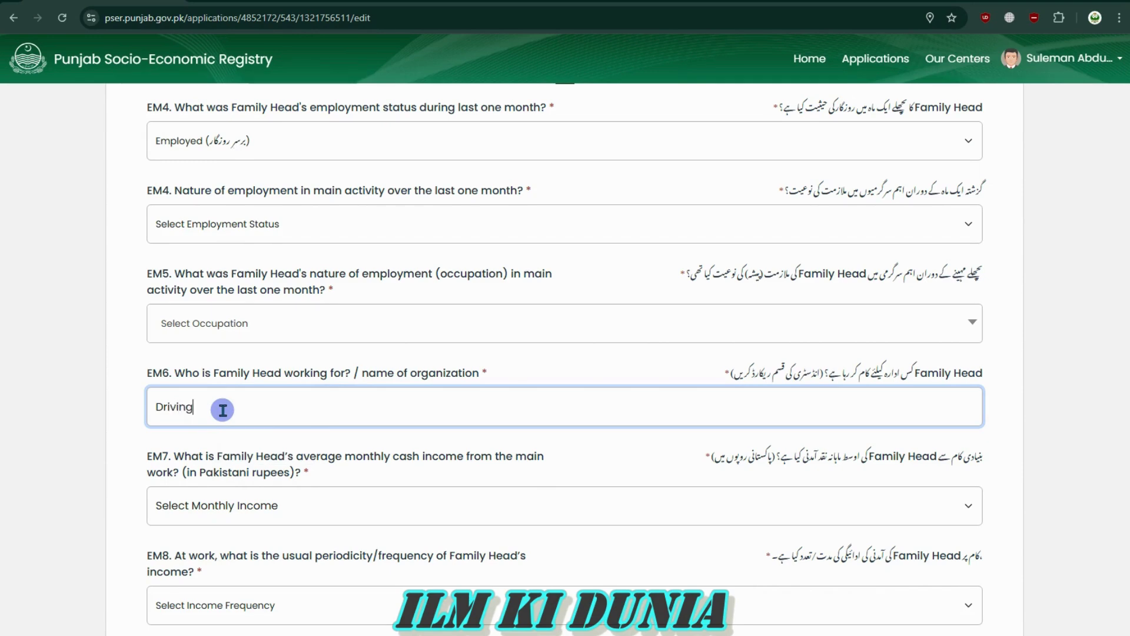
key(BackSpace)
text(Farm)
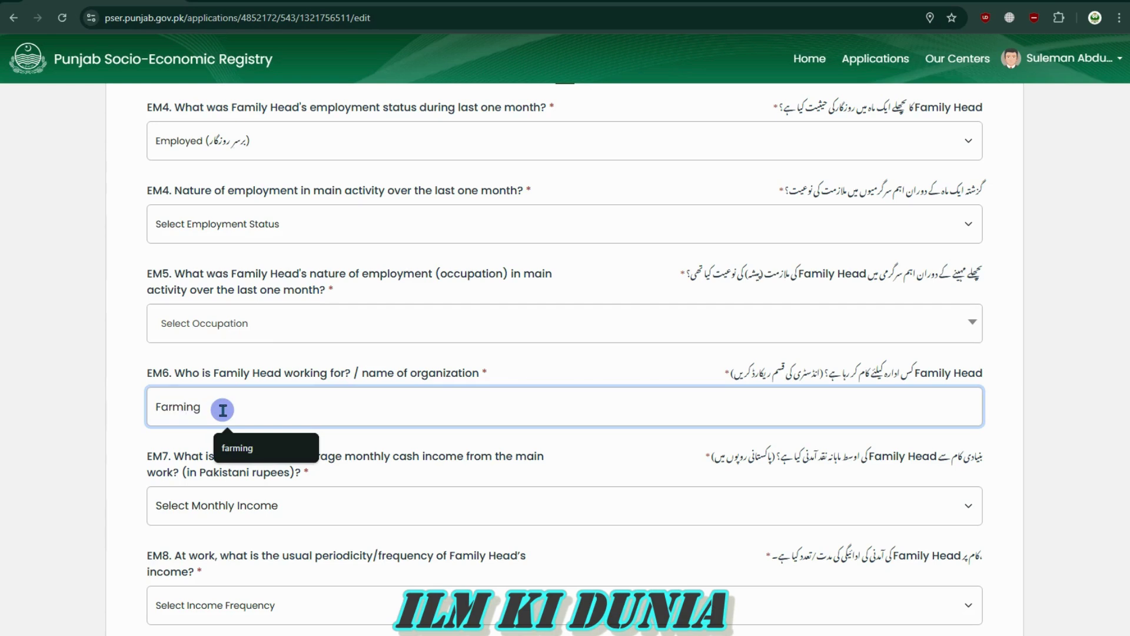
key(BackSpace)
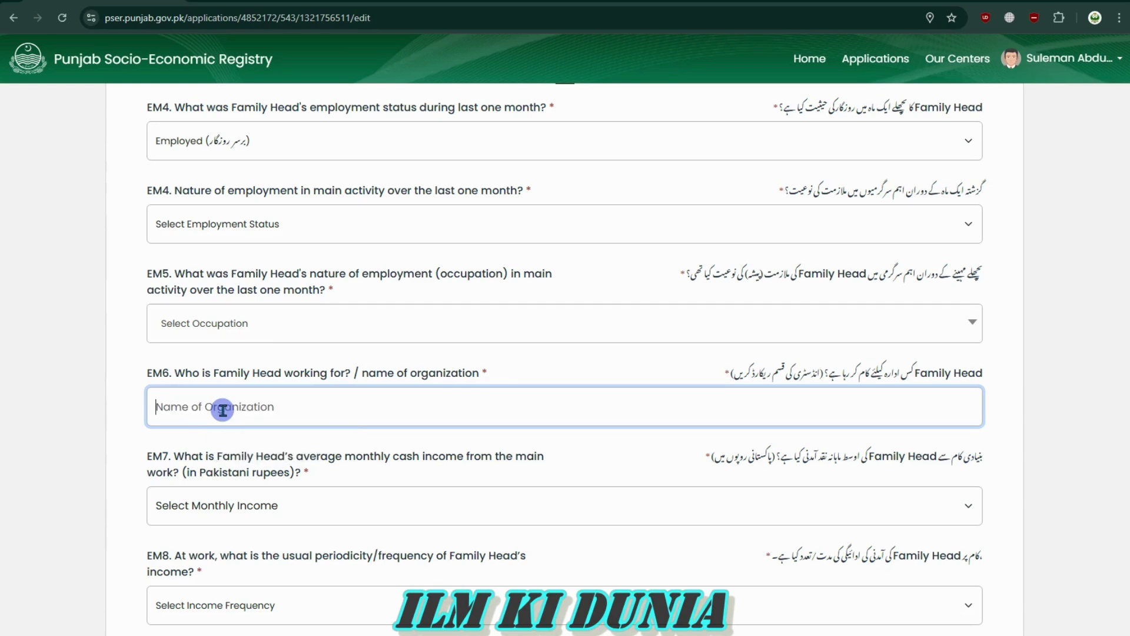
scroll(406, 388, down, 5)
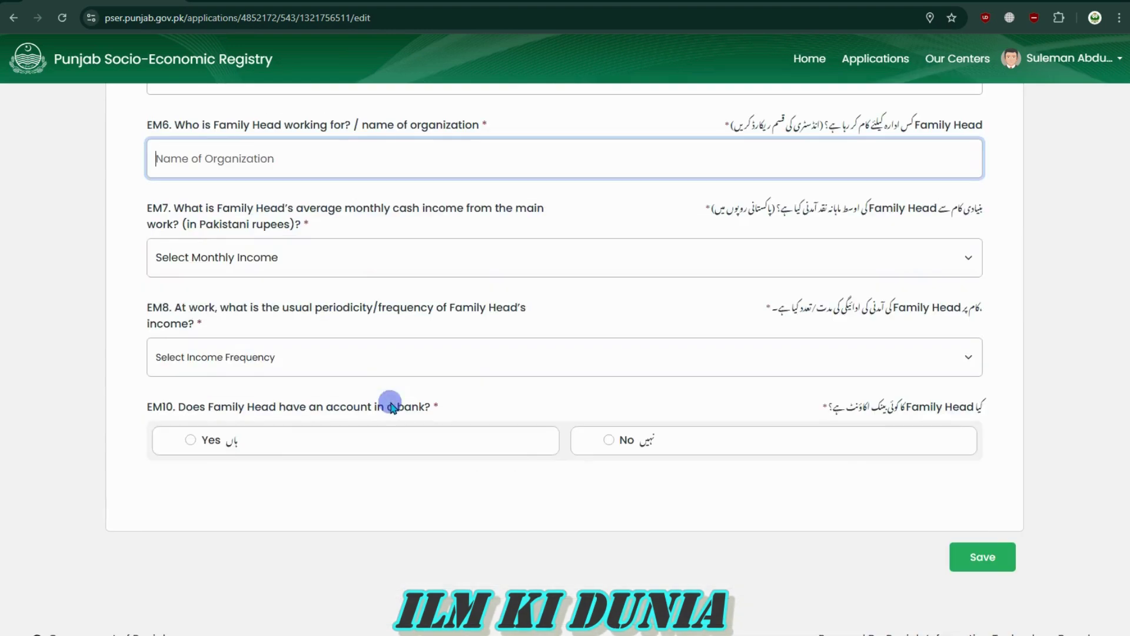
click(263, 259)
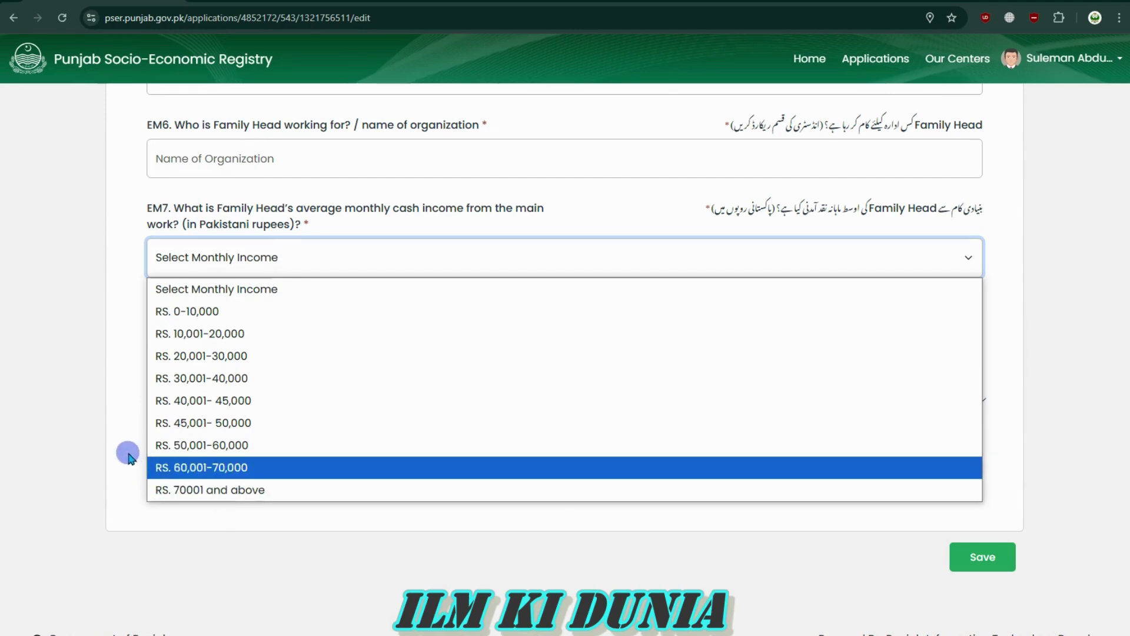
click(125, 342)
click(312, 268)
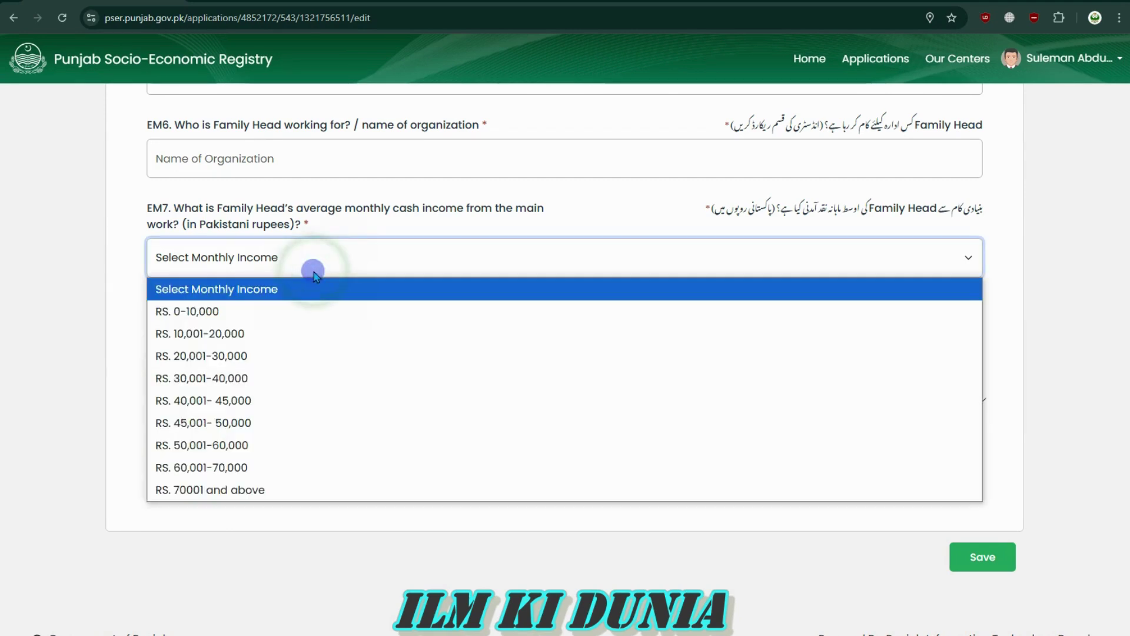
click(321, 263)
click(321, 263)
click(322, 265)
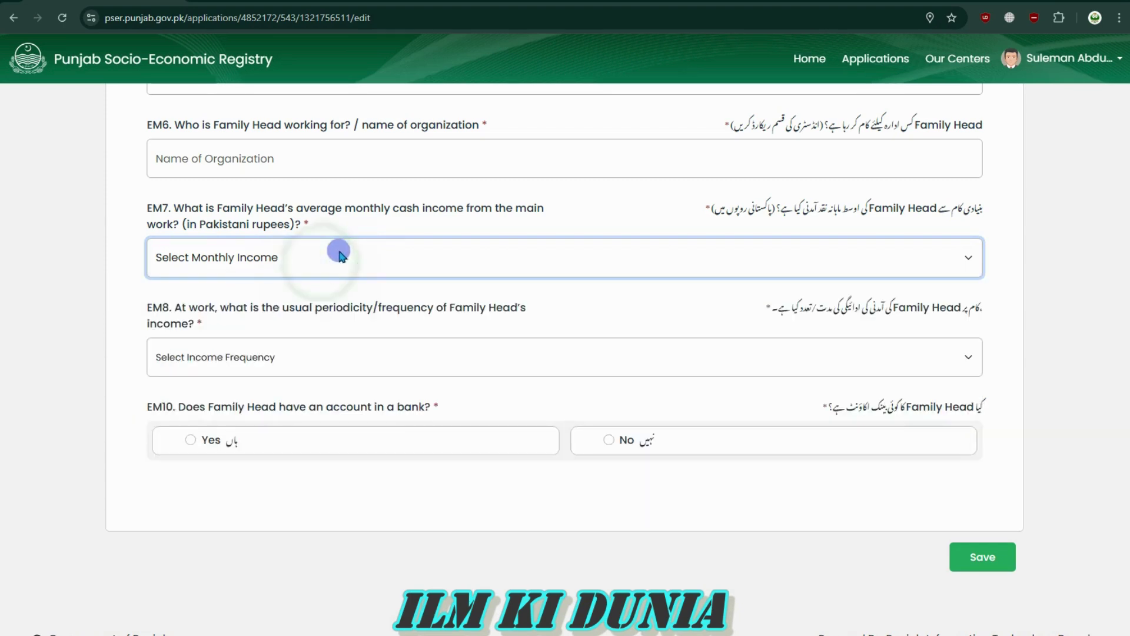
click(290, 365)
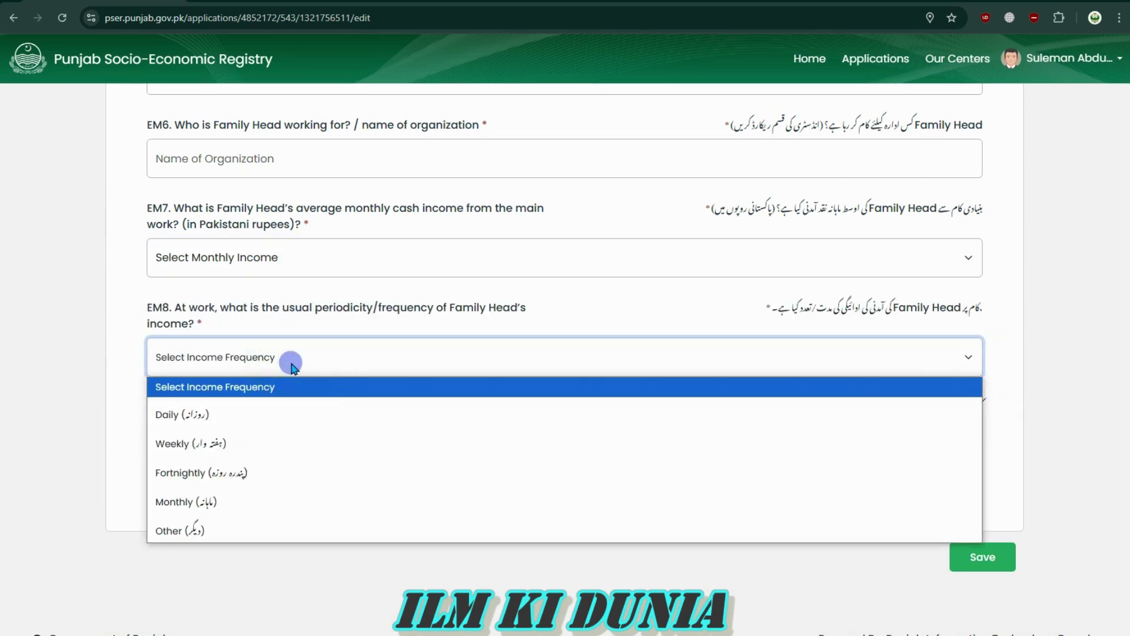
click(276, 364)
drag(176, 308, 497, 324)
click(501, 325)
drag(976, 313, 765, 310)
click(848, 312)
click(776, 311)
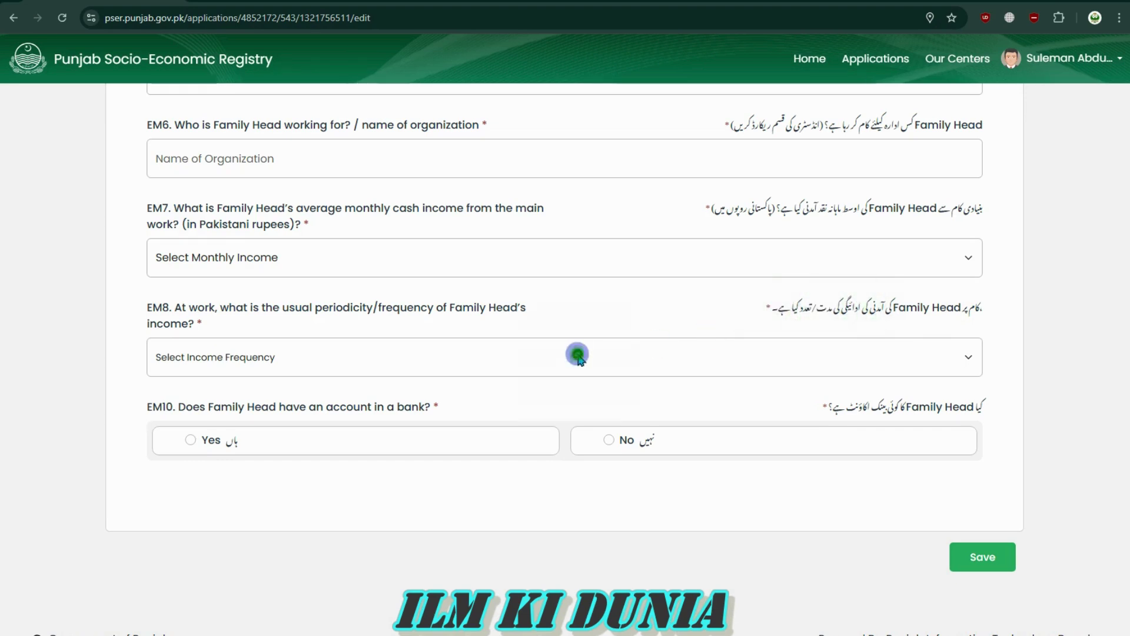
click(577, 353)
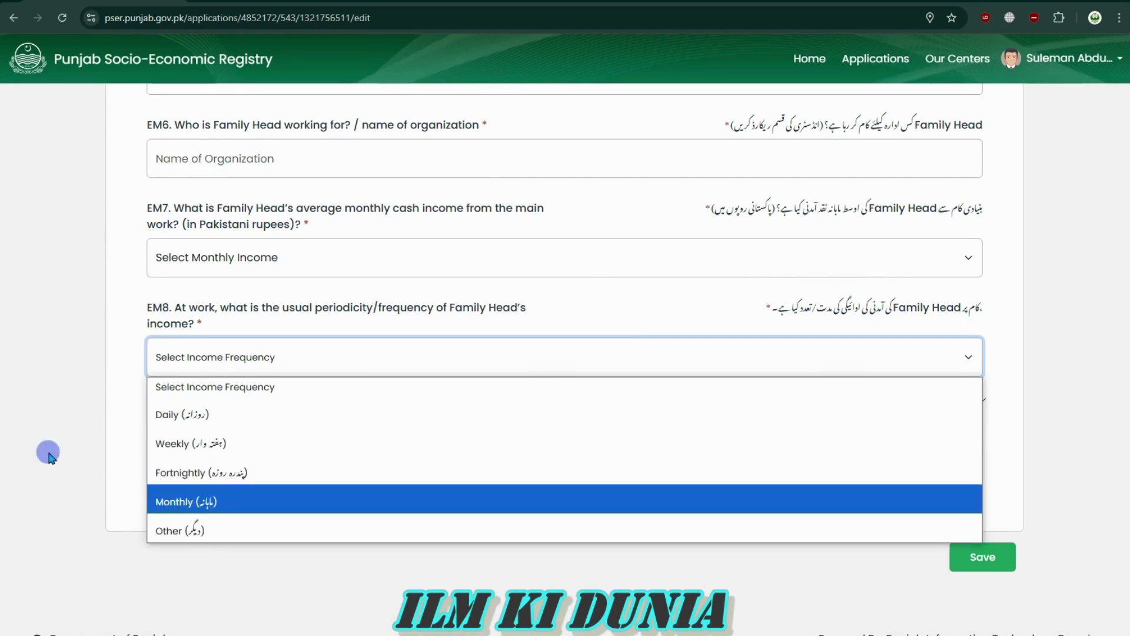
click(80, 433)
Set the EM4 employment status to Unemployed but Seeking Work
scroll(219, 360, up, 8)
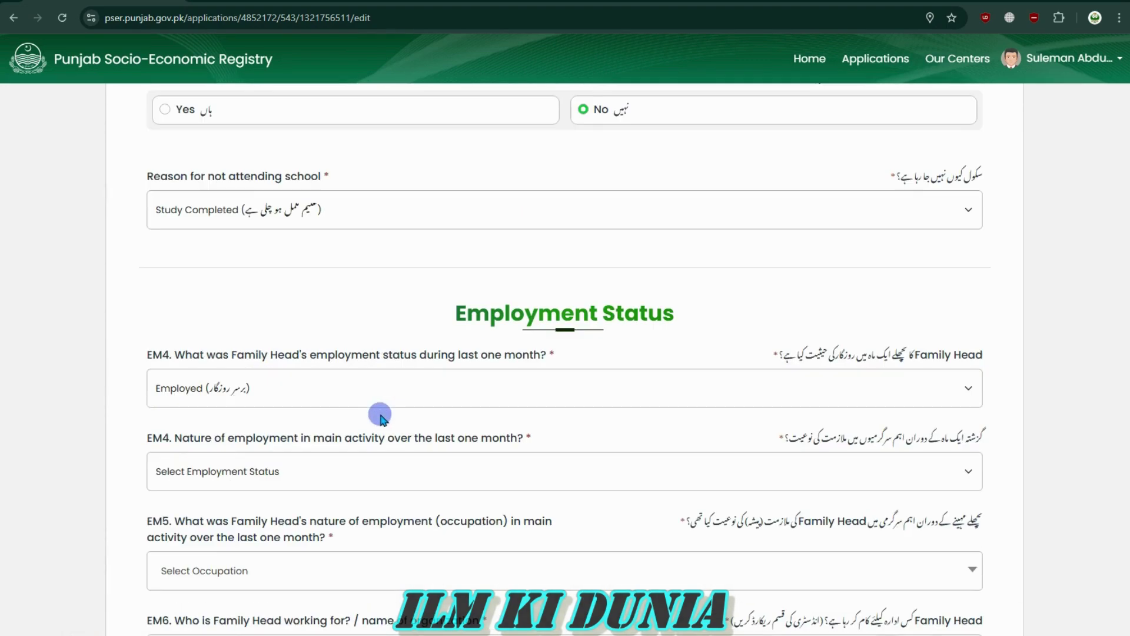
click(315, 393)
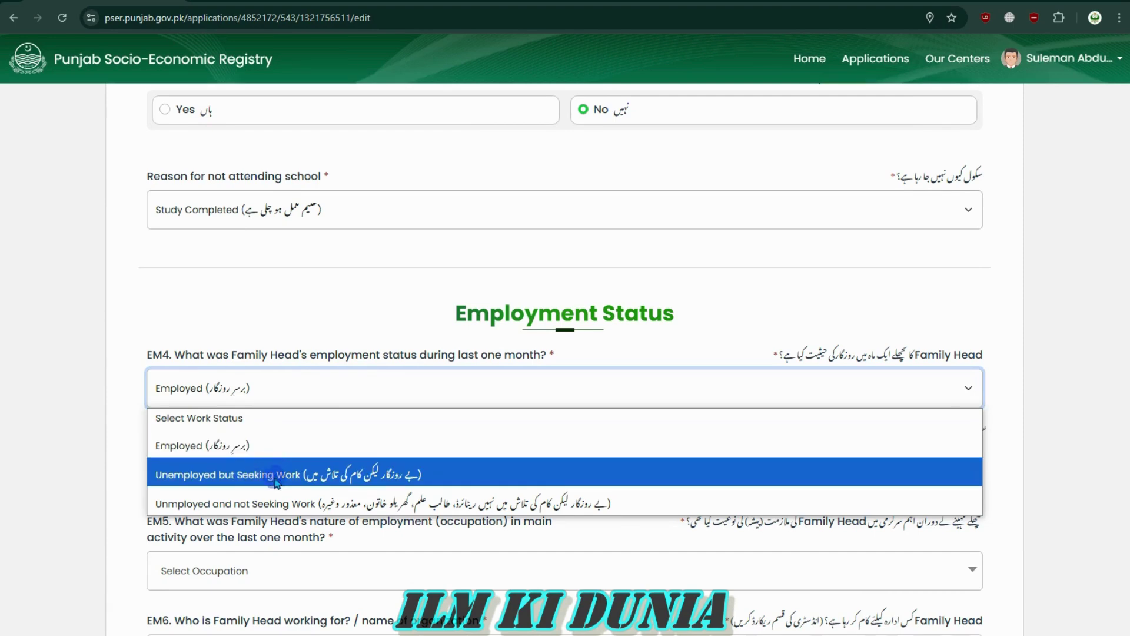
click(322, 477)
click(354, 419)
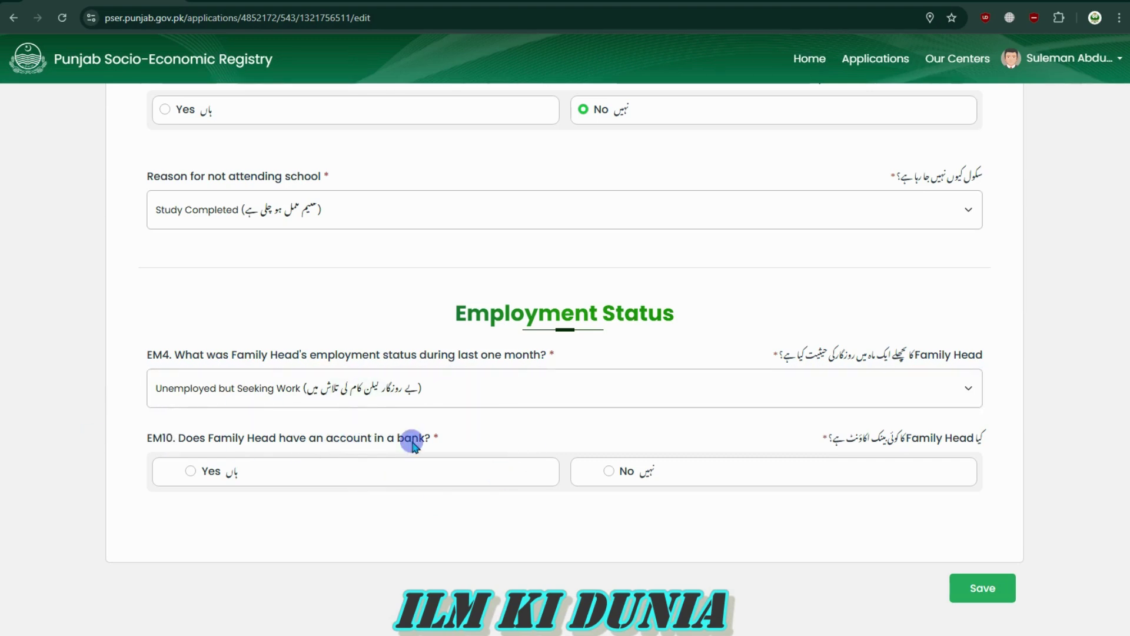
Answer the EM10 bank-account question Yes, browse the bank list, then switch it to No
click(987, 436)
drag(986, 437, 907, 437)
click(907, 437)
click(194, 473)
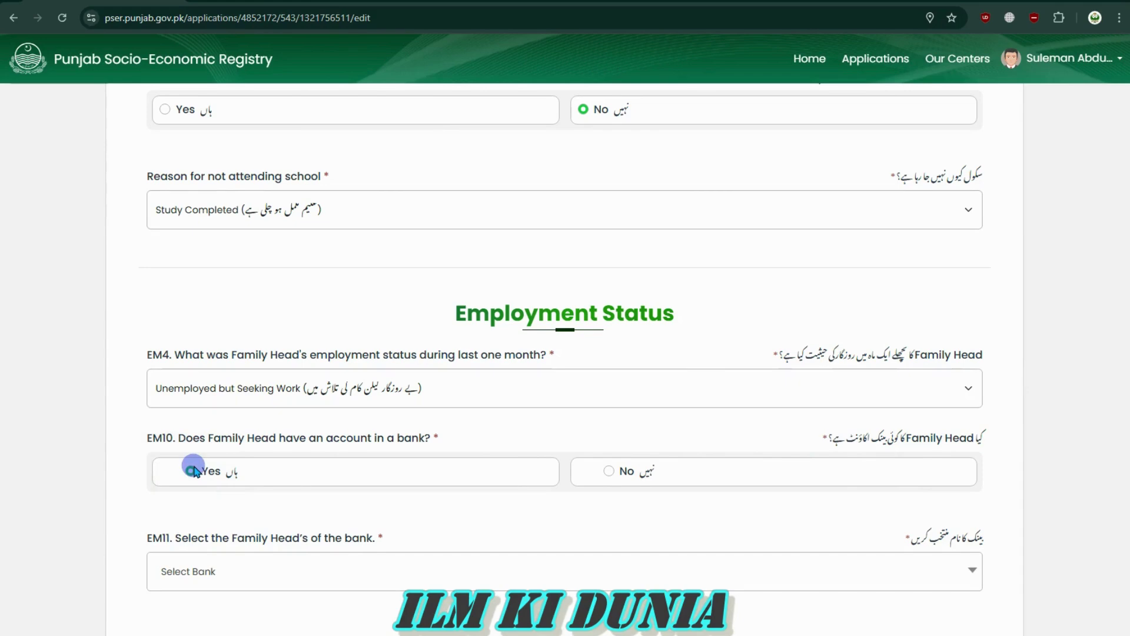
scroll(549, 564, down, 2)
click(427, 464)
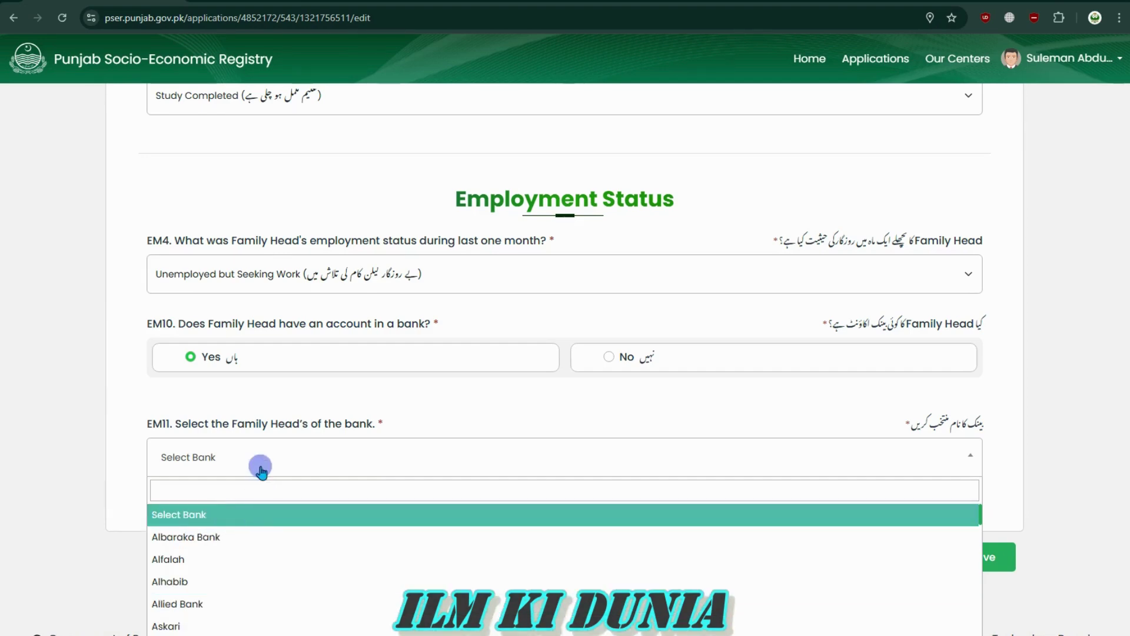
click(303, 490)
click(396, 462)
click(397, 461)
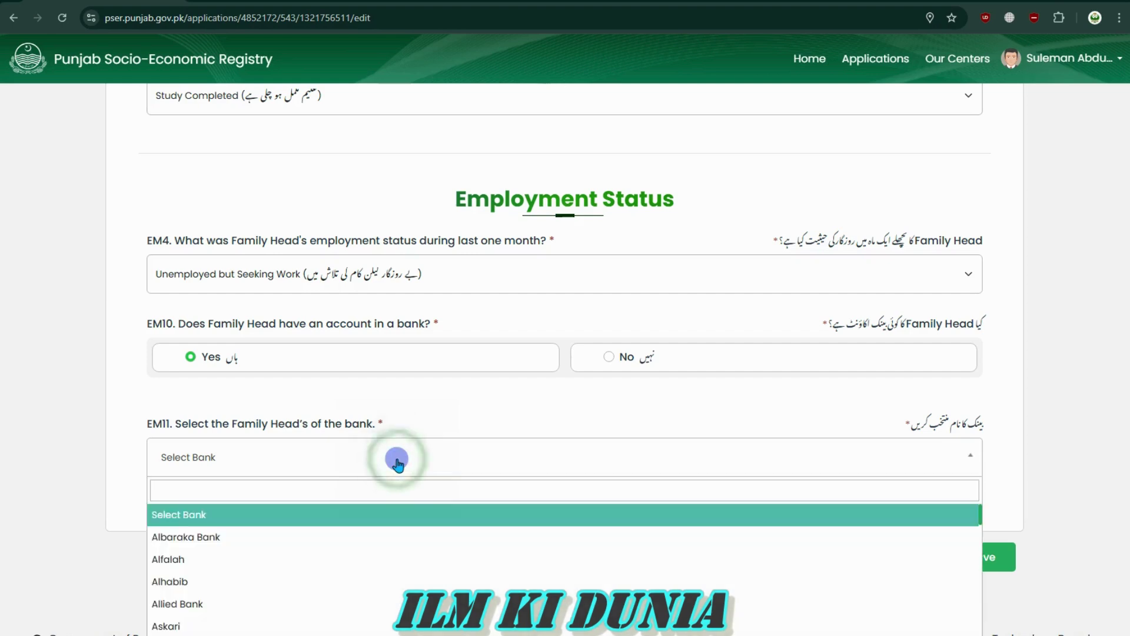
click(396, 458)
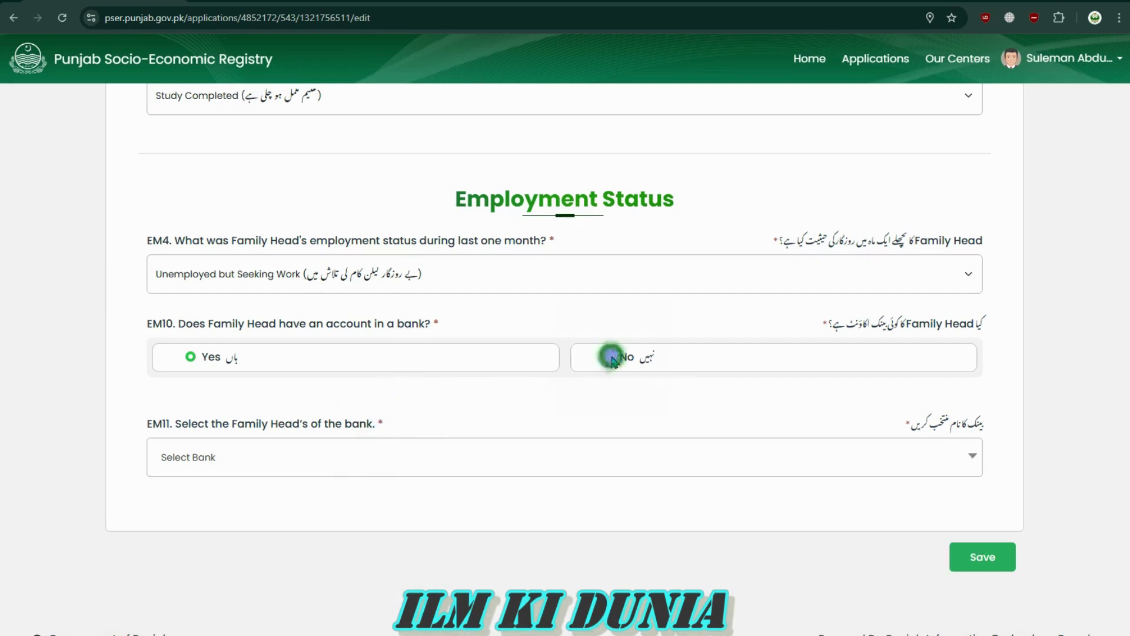
click(612, 357)
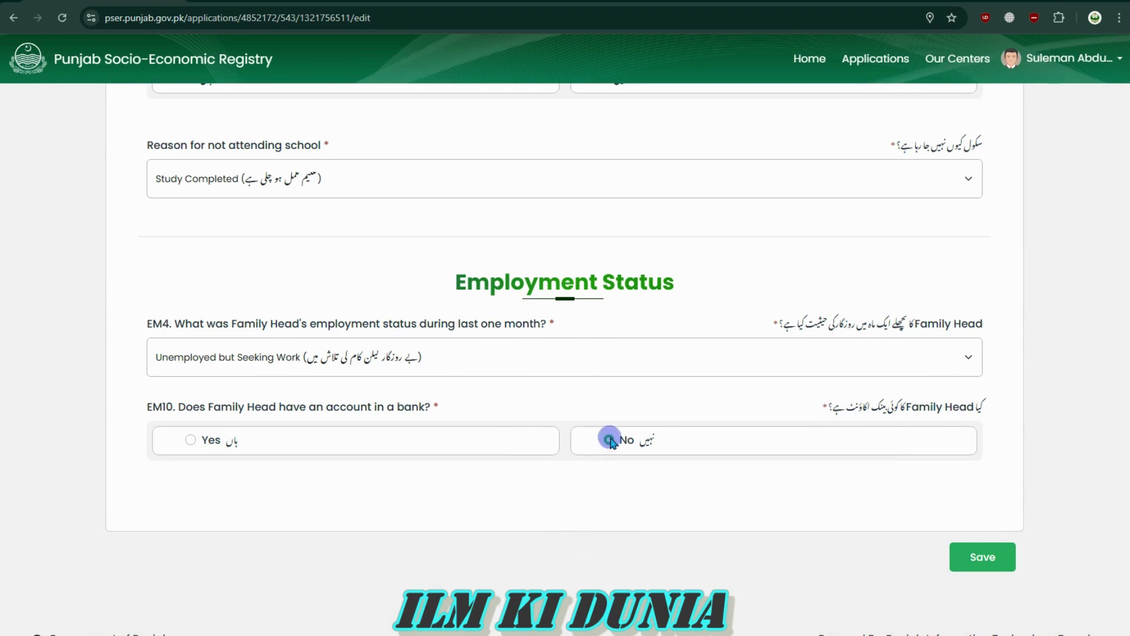
Save the family head's employment details and scroll to the Family Members table
click(985, 556)
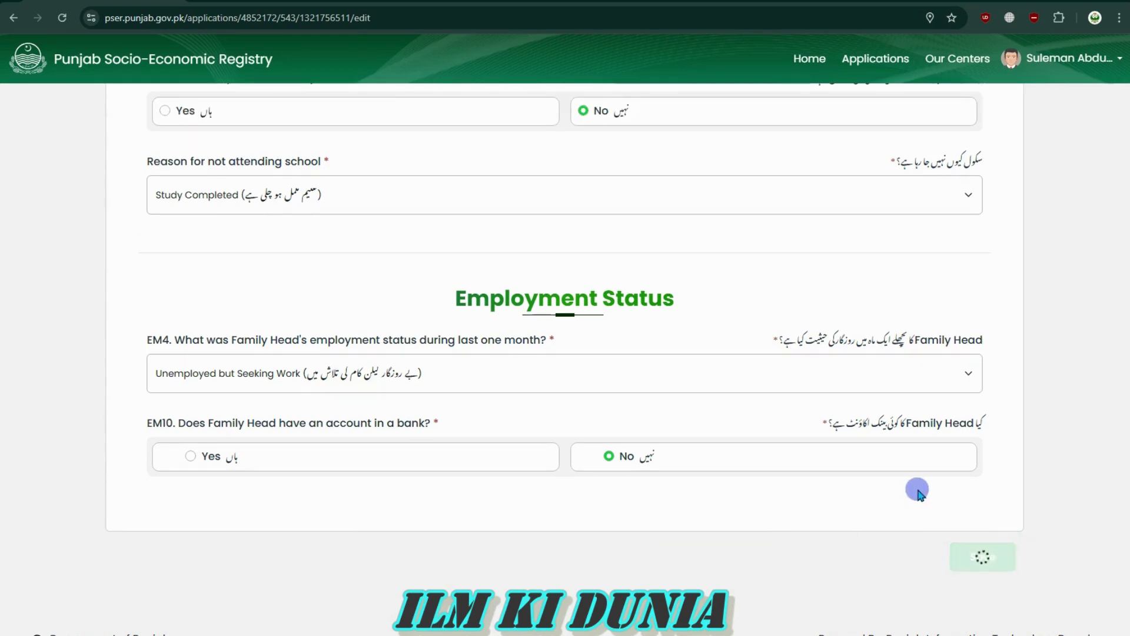
scroll(831, 506, down, 20)
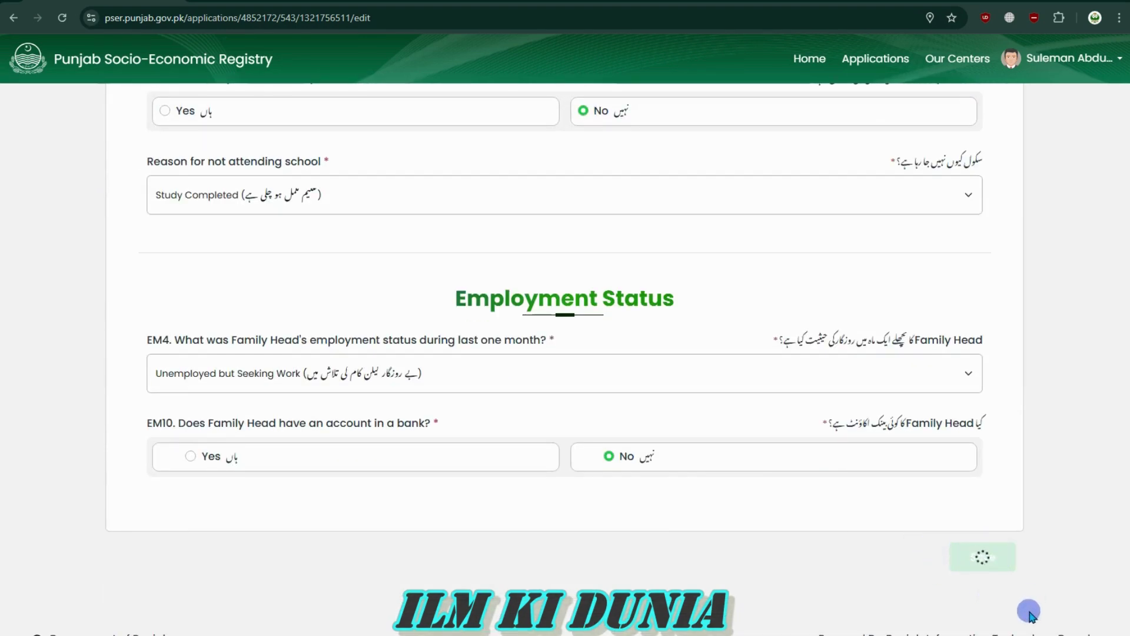
drag(993, 631, 1094, 635)
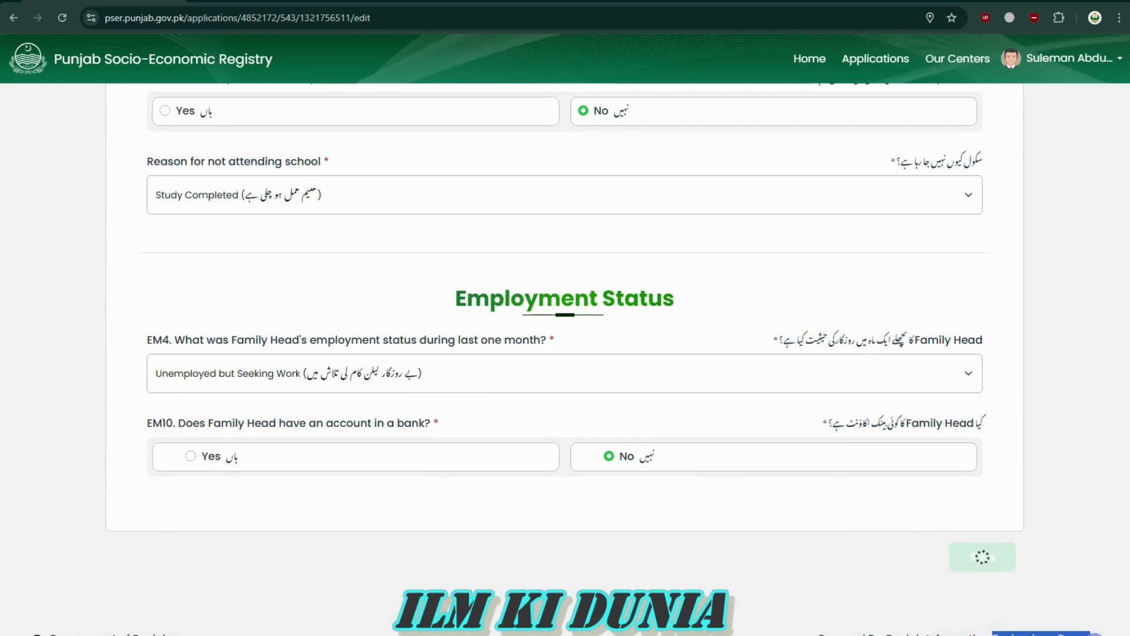
click(1094, 634)
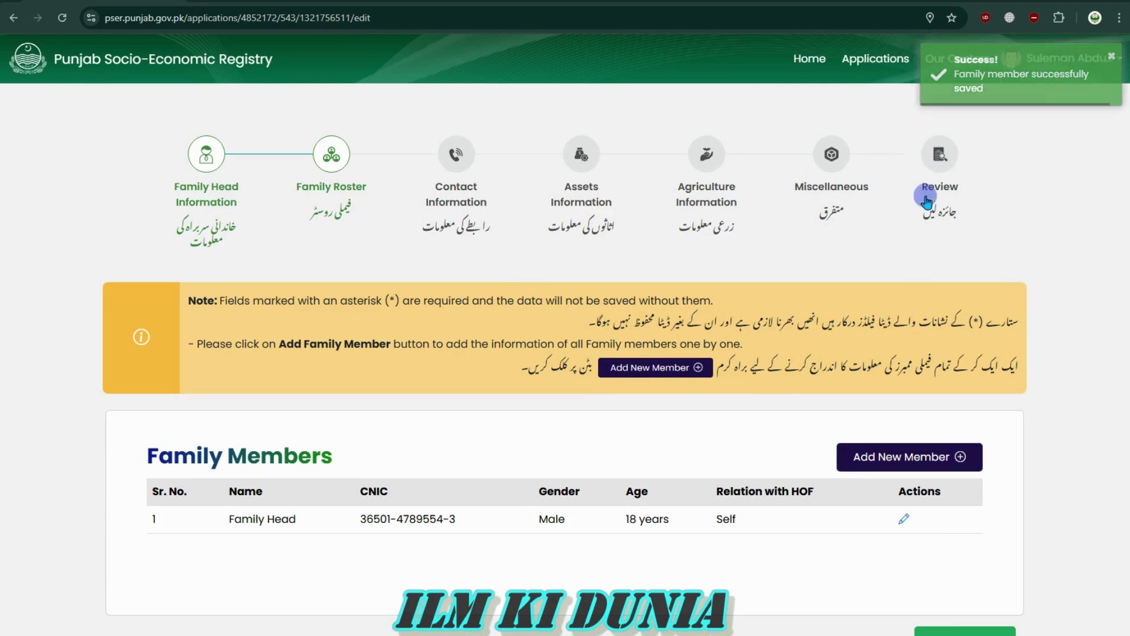
scroll(638, 464, down, 1)
scroll(628, 387, up, 1)
scroll(628, 387, down, 1)
scroll(330, 212, up, 1)
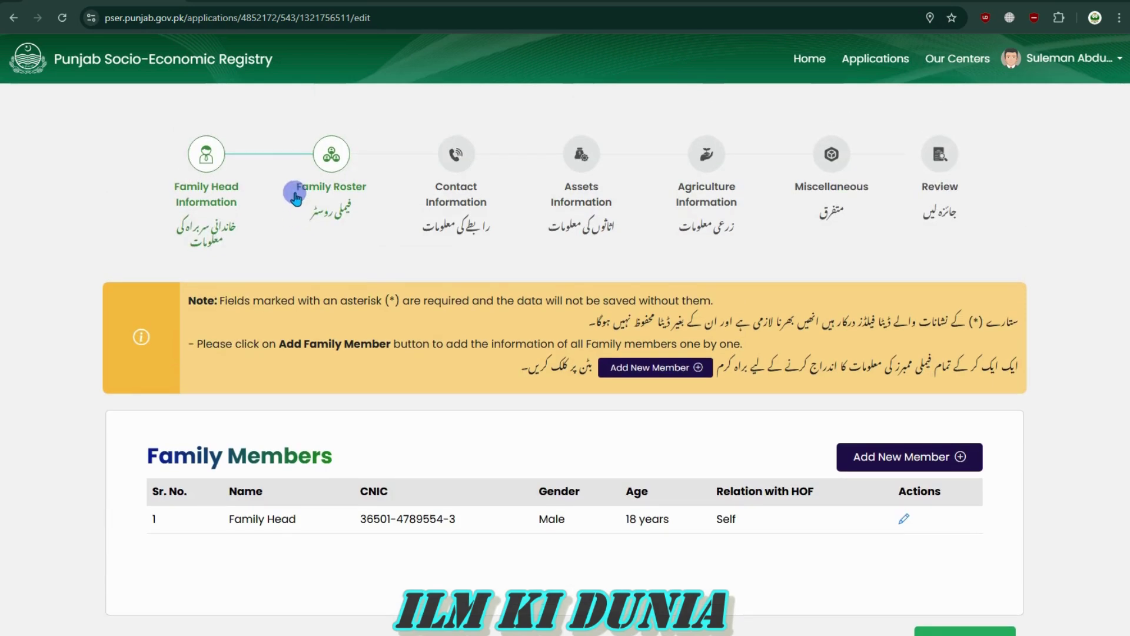
scroll(430, 443, down, 1)
scroll(429, 444, down, 1)
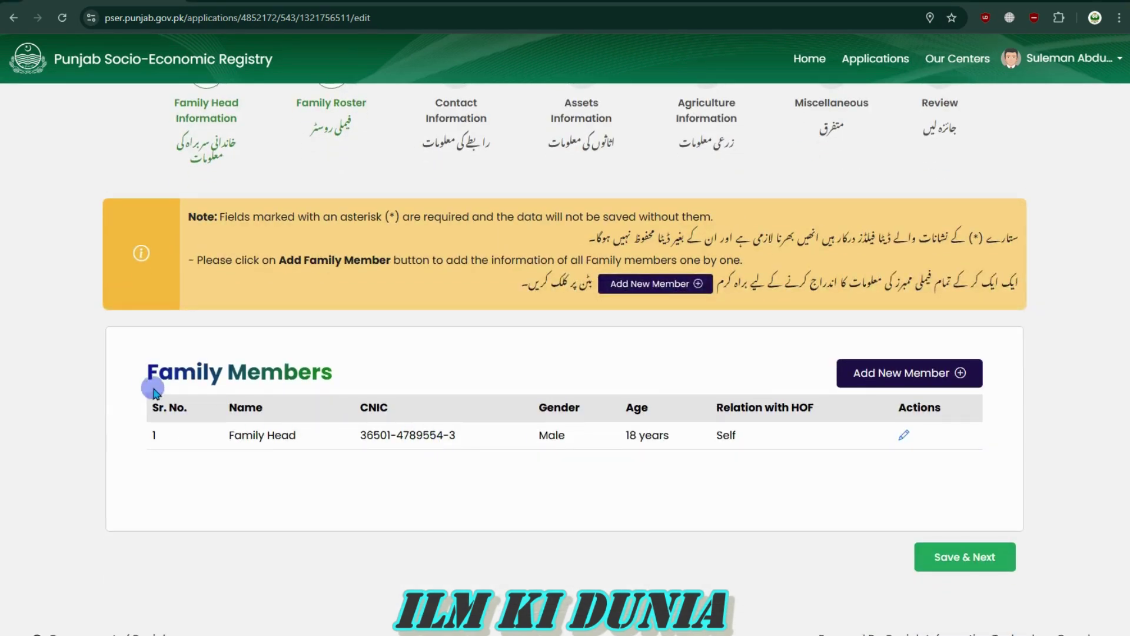
Review the roster row listing the Family Head as Male, 18 years, relation Self
drag(147, 370, 347, 377)
click(353, 369)
click(143, 371)
click(315, 371)
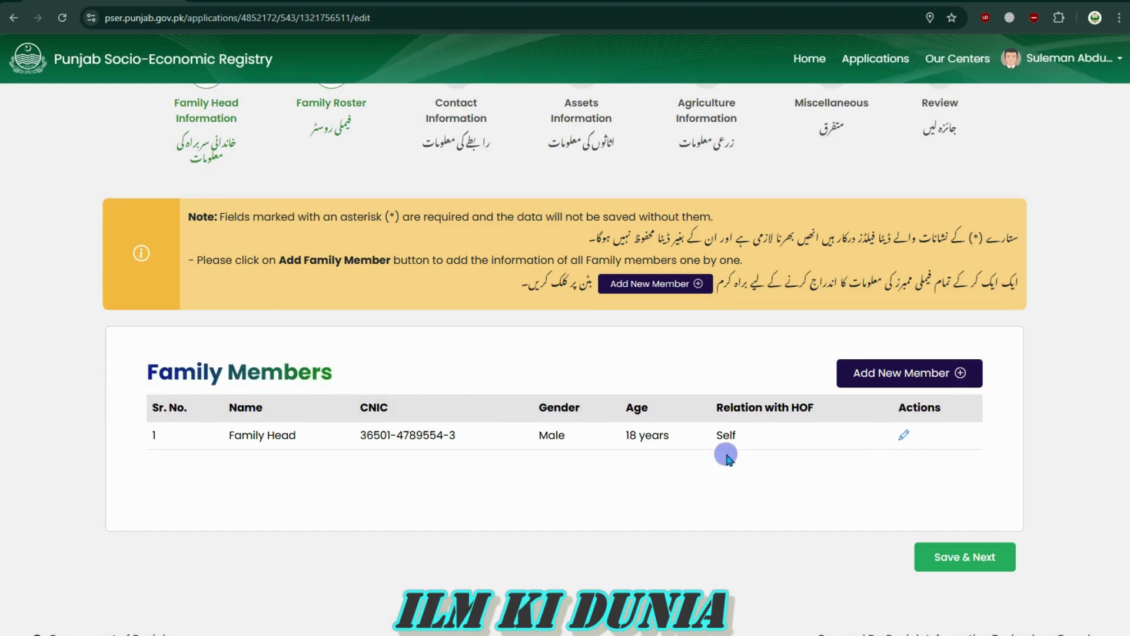
drag(228, 435, 659, 432)
drag(761, 434, 202, 406)
click(156, 435)
click(157, 408)
click(157, 433)
drag(300, 436, 183, 439)
click(354, 405)
click(364, 444)
click(536, 447)
click(550, 407)
click(599, 398)
click(552, 442)
click(500, 442)
double_click(658, 436)
drag(710, 412, 841, 416)
click(785, 434)
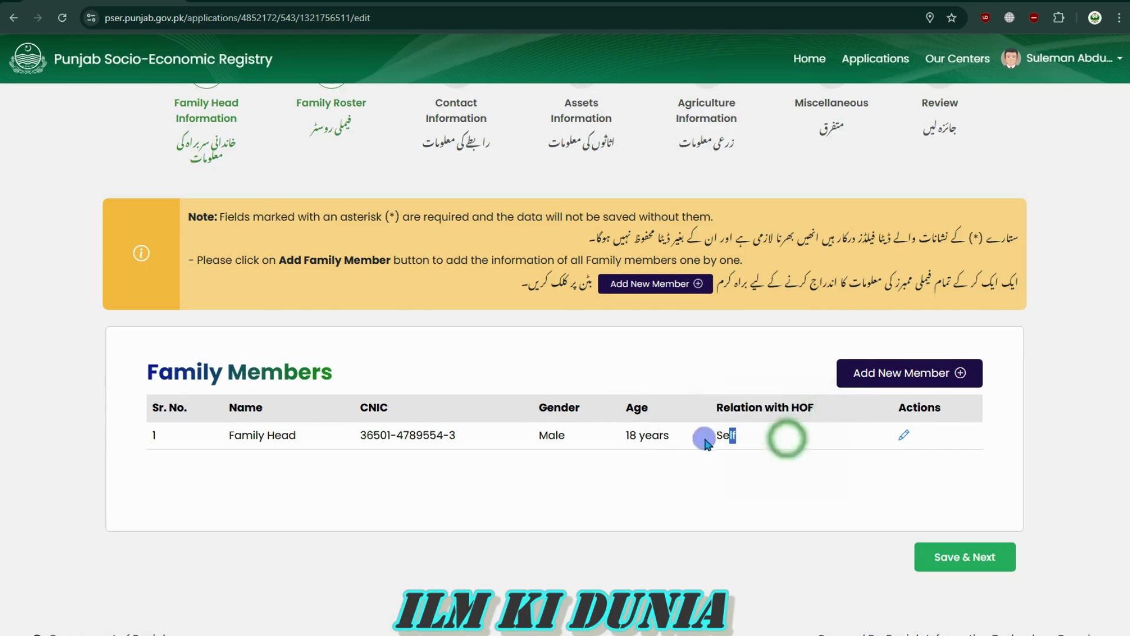
drag(646, 435, 760, 435)
click(758, 434)
click(719, 434)
click(739, 437)
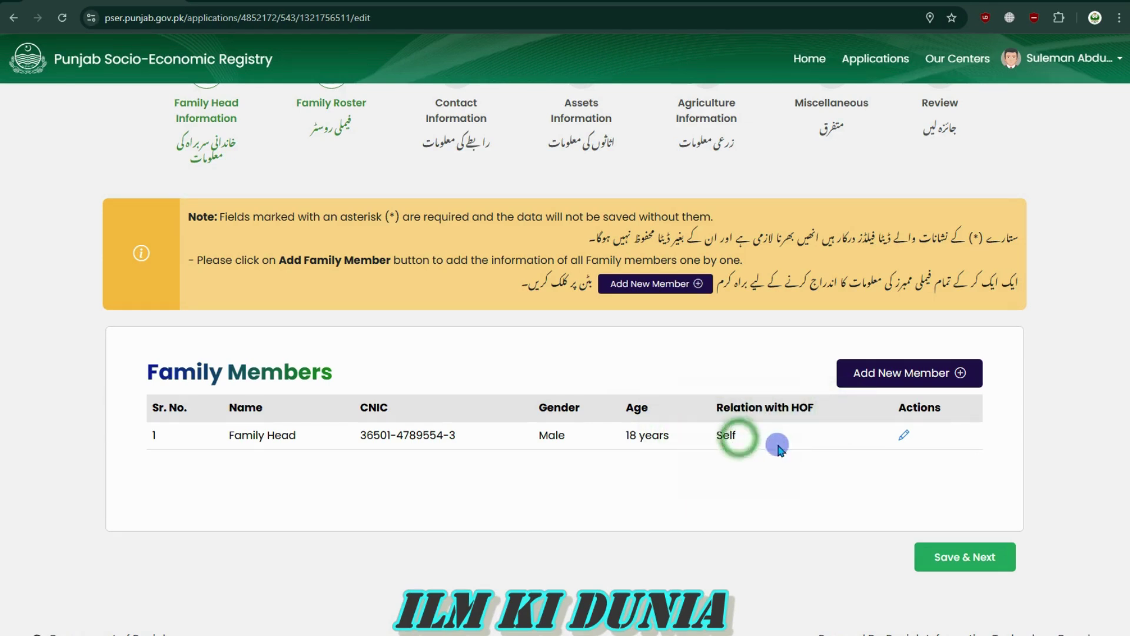
drag(747, 432, 653, 431)
click(684, 430)
click(719, 429)
click(793, 436)
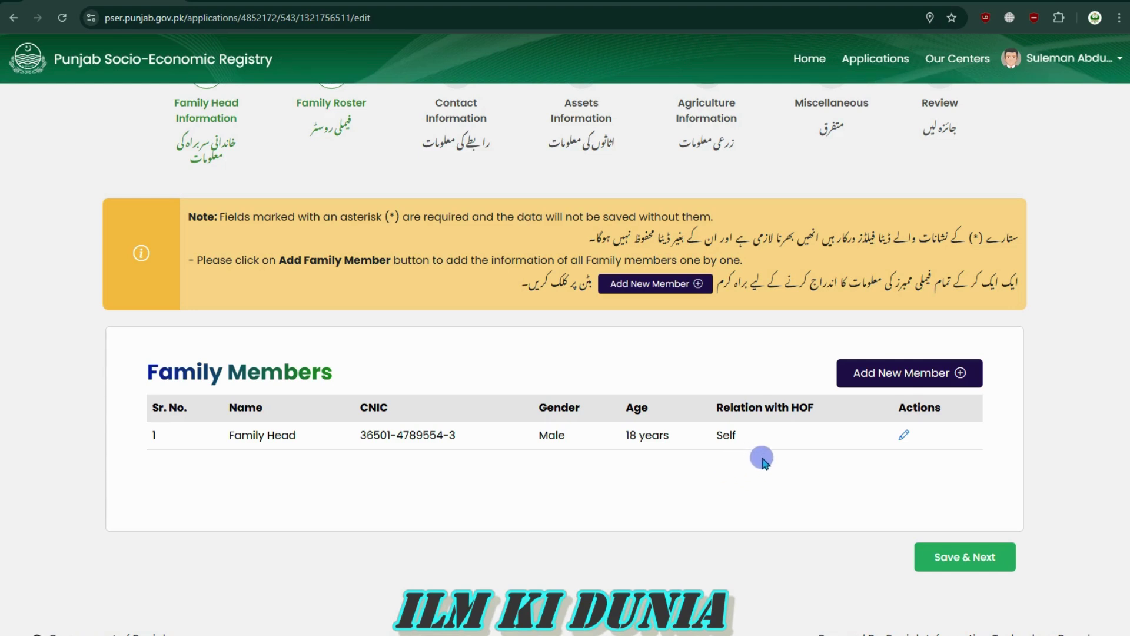
drag(512, 406, 874, 414)
click(836, 416)
Start adding another family member with Add New Member
click(886, 373)
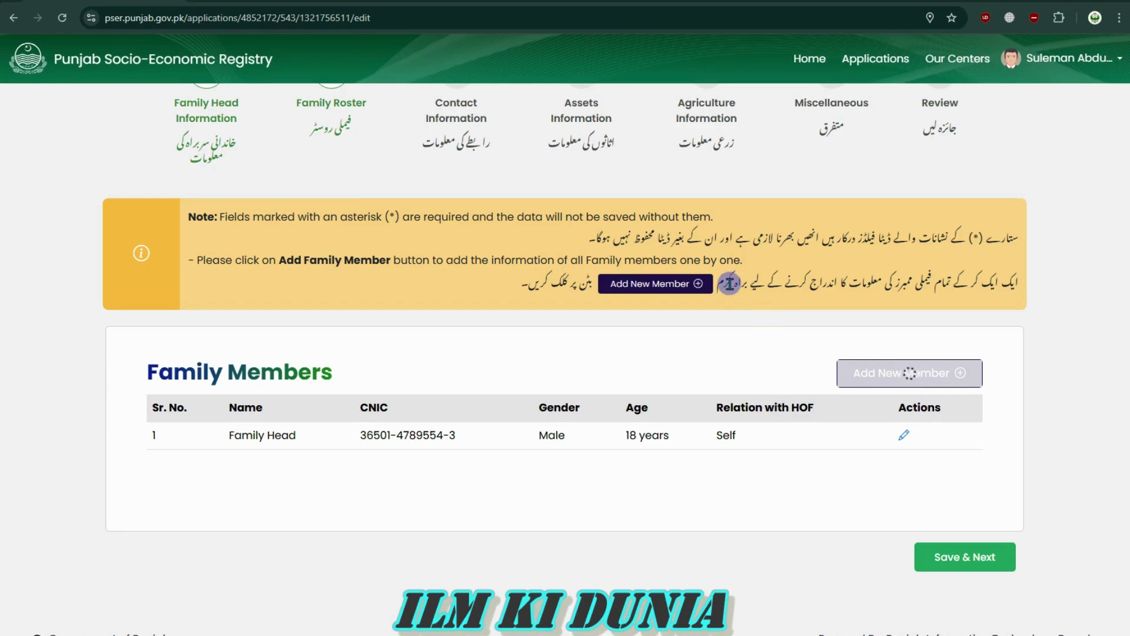
drag(719, 282, 1012, 278)
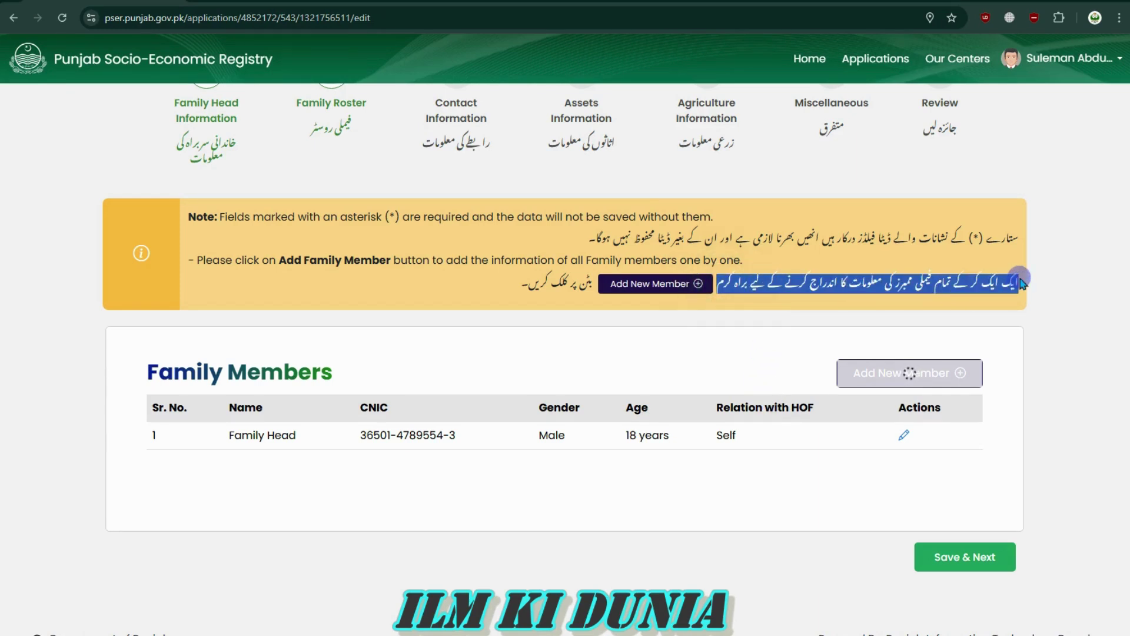
click(1025, 280)
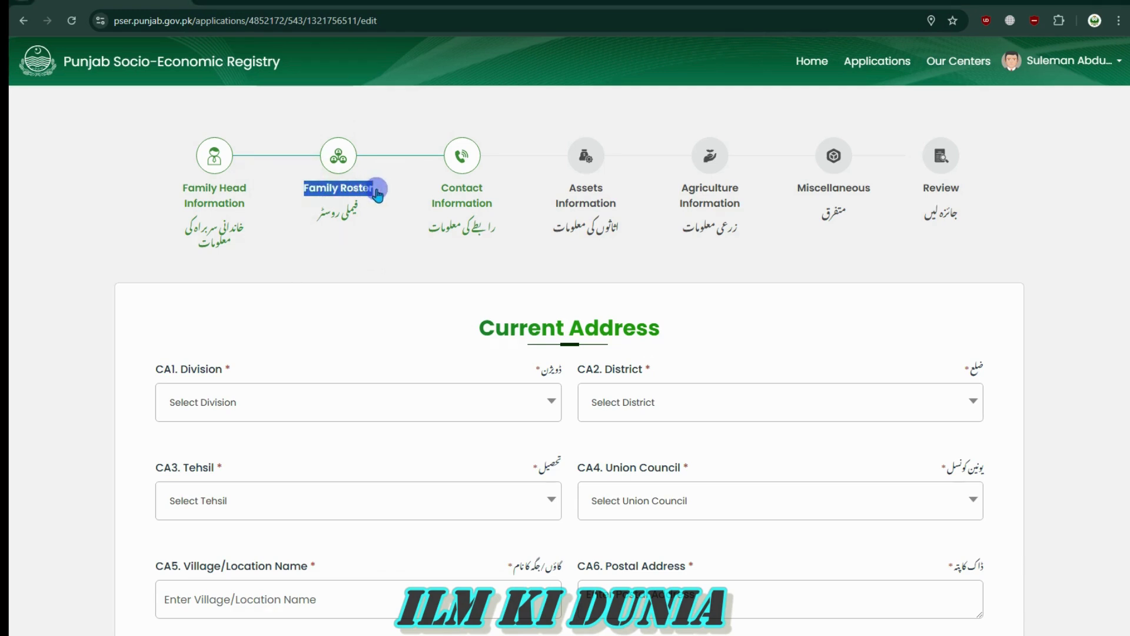
Return to the Family Roster, save it, and go to the Contact Information step
click(444, 193)
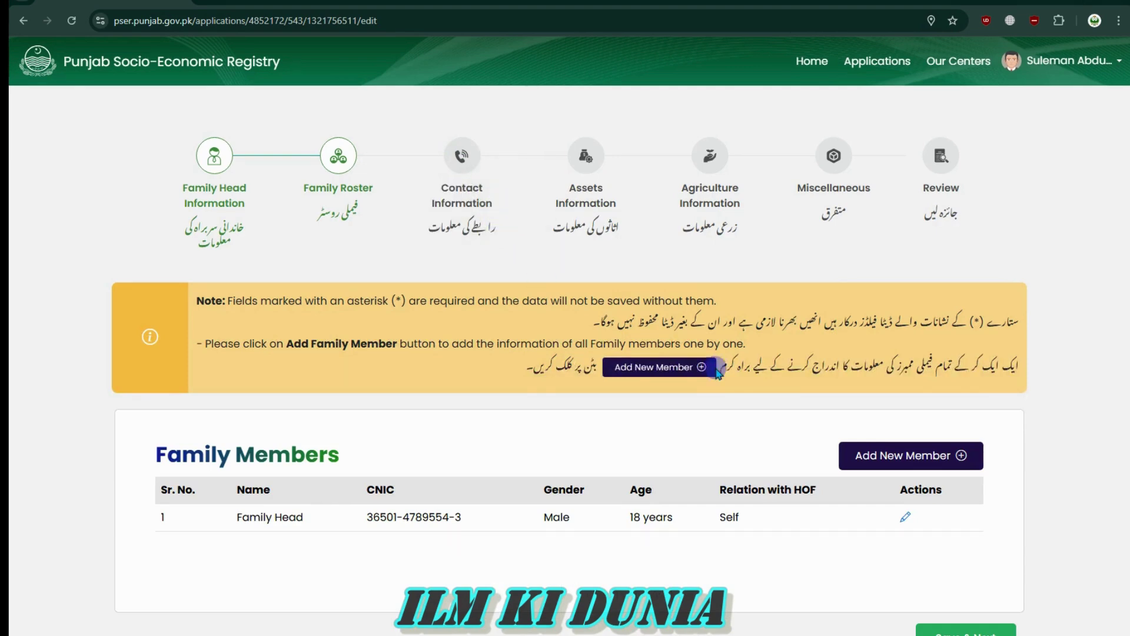
scroll(866, 487, down, 2)
click(960, 554)
scroll(693, 495, up, 2)
click(439, 184)
drag(439, 184, 428, 229)
click(430, 233)
scroll(634, 373, down, 4)
scroll(614, 430, up, 4)
drag(476, 325, 665, 327)
click(666, 327)
scroll(408, 391, down, 4)
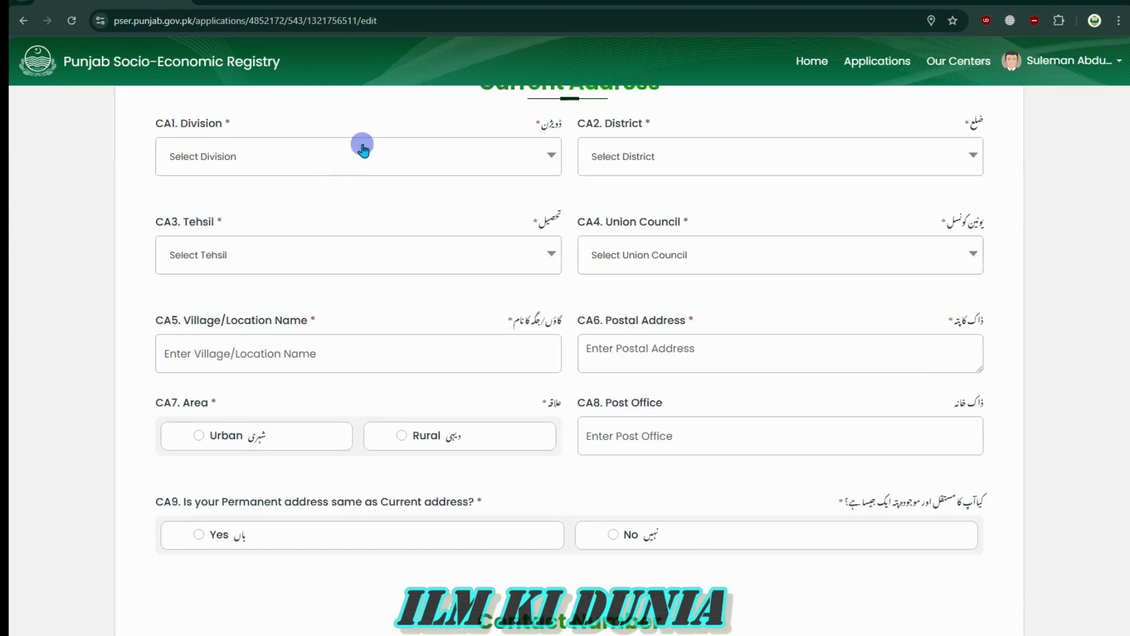
Search for and select Lahore as the CA1 current address division
click(264, 162)
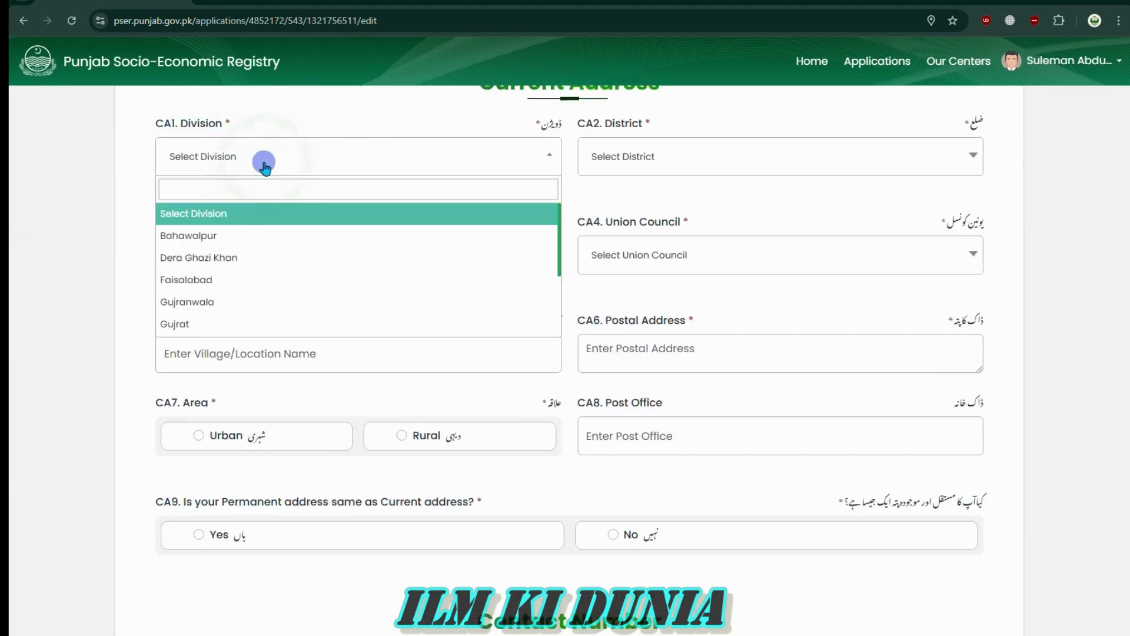
click(252, 187)
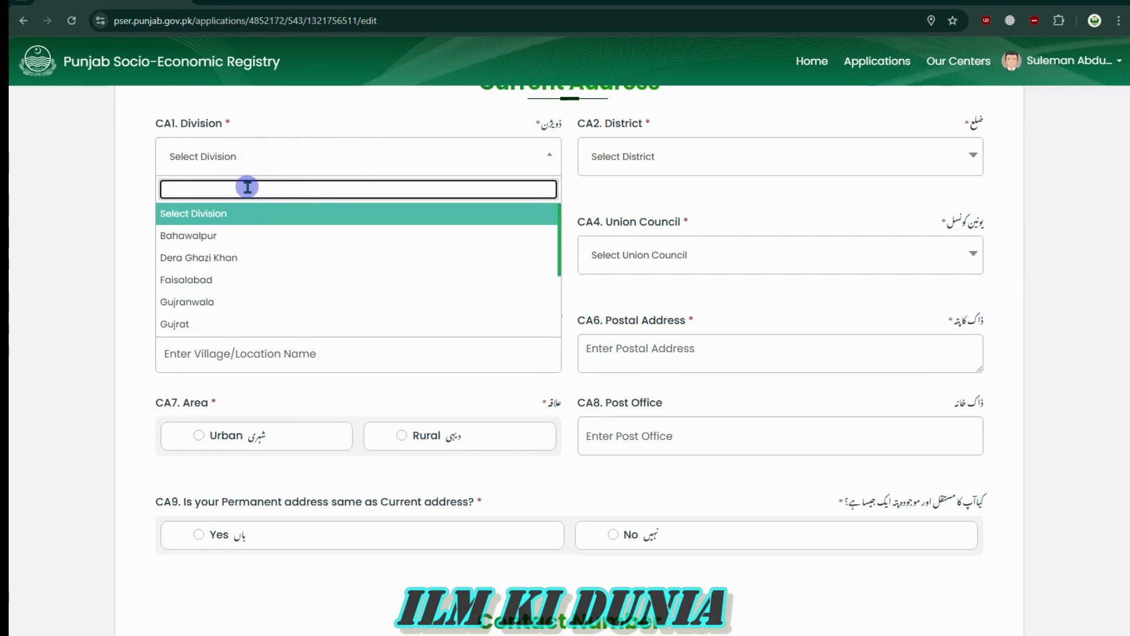
text(Lahore)
click(252, 214)
scroll(812, 265, up, 4)
scroll(812, 265, down, 4)
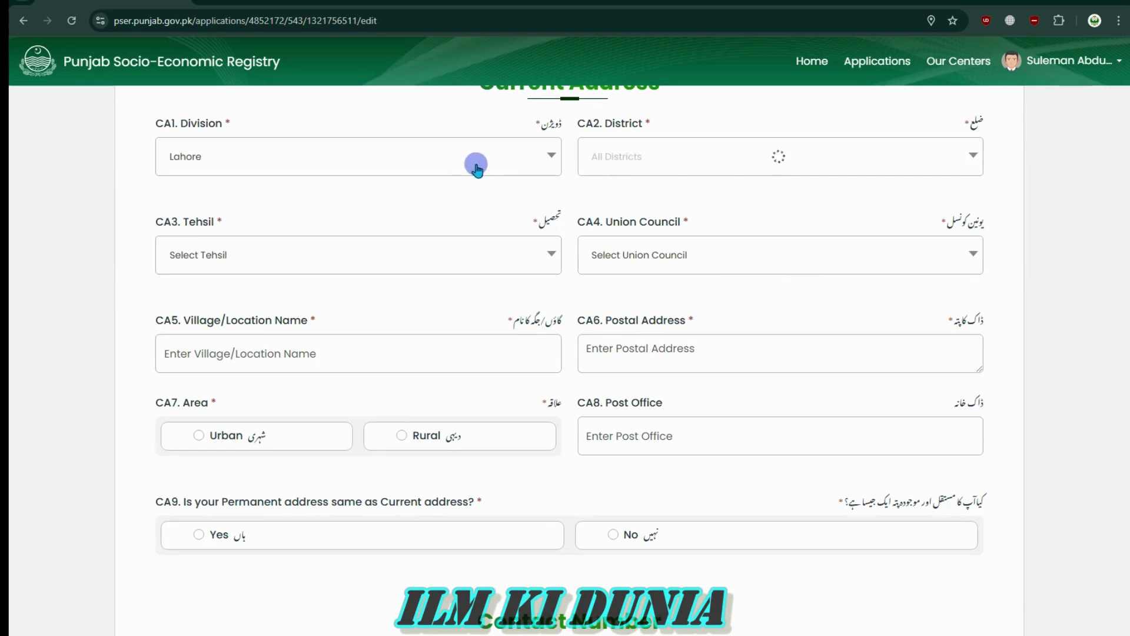
Set the CA2 current address district to Lahore
click(717, 161)
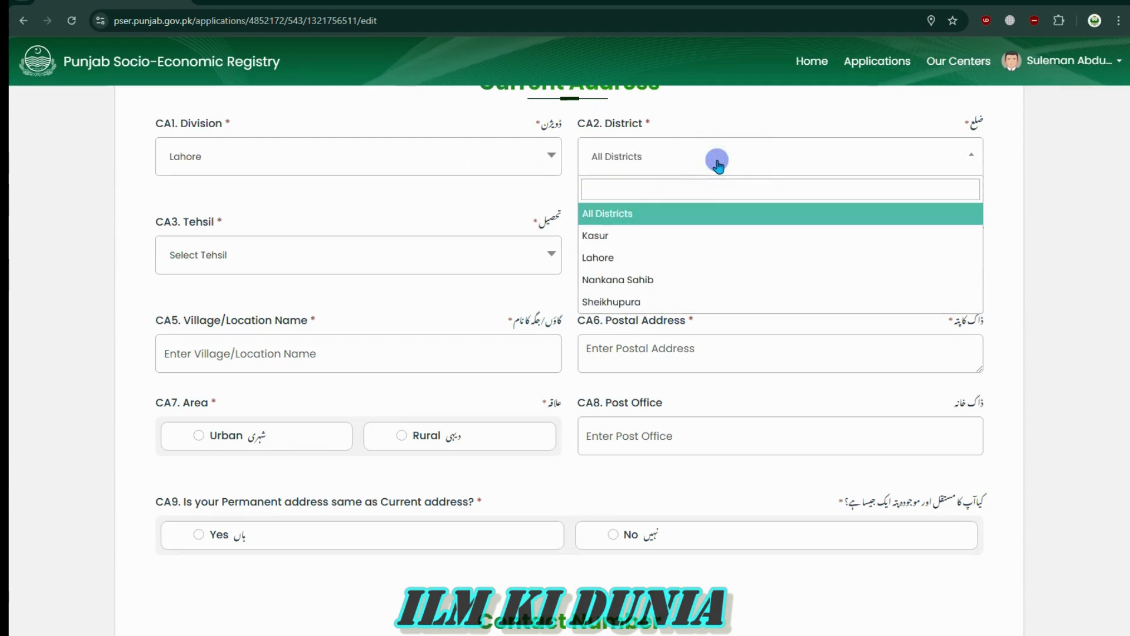
click(631, 256)
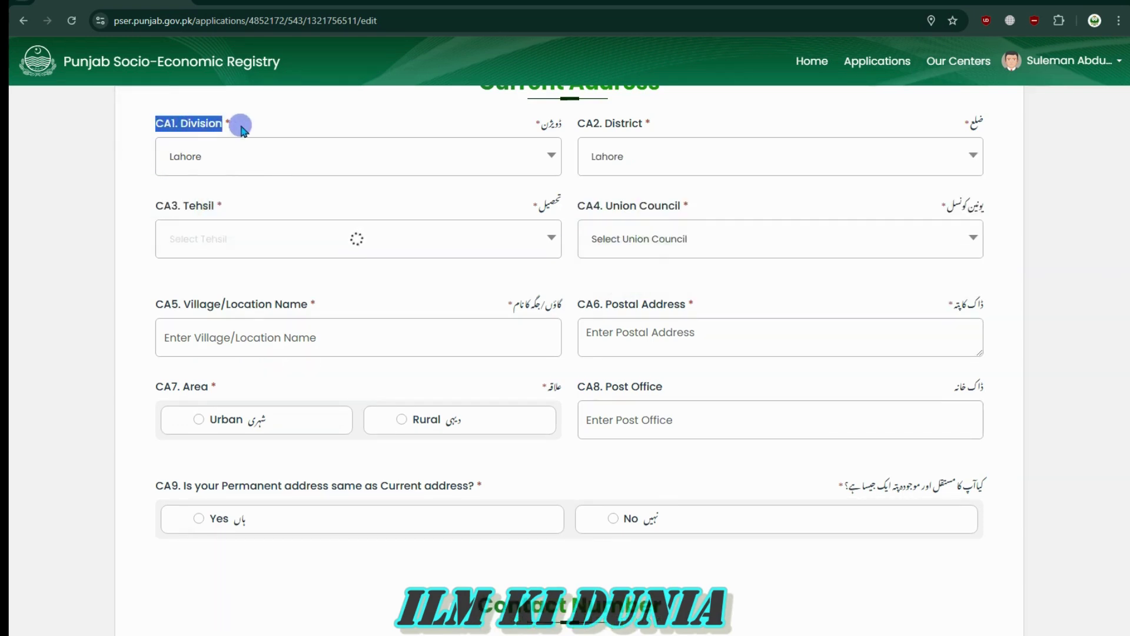
drag(589, 126, 649, 127)
click(648, 128)
drag(228, 203, 83, 203)
click(83, 202)
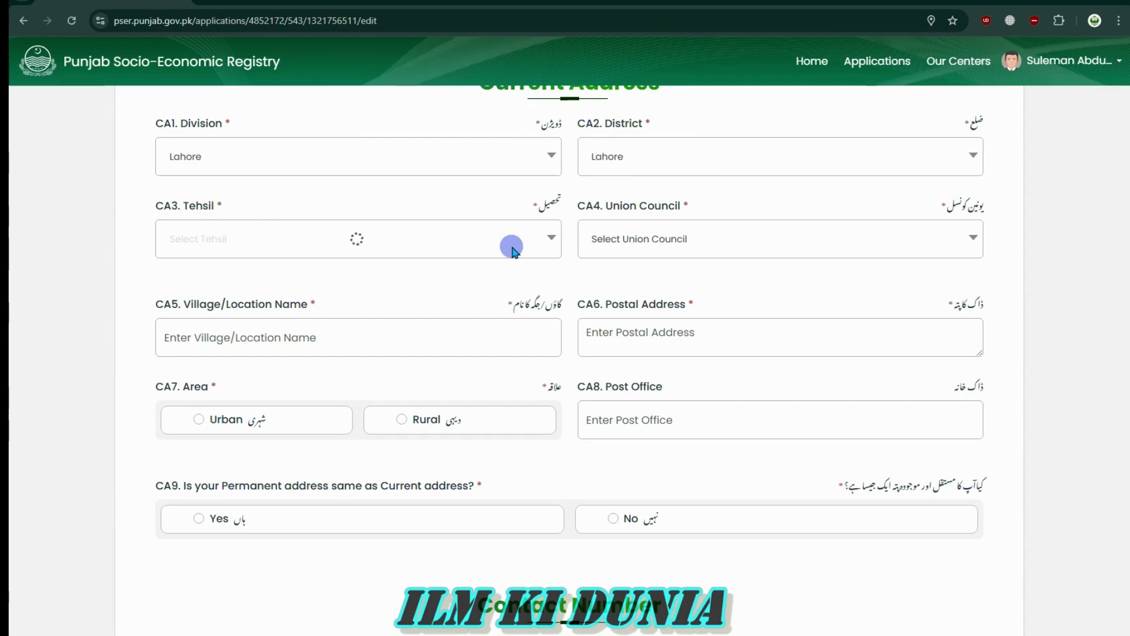
Try the union council and tehsil dropdowns, which both remain empty
click(633, 248)
click(683, 240)
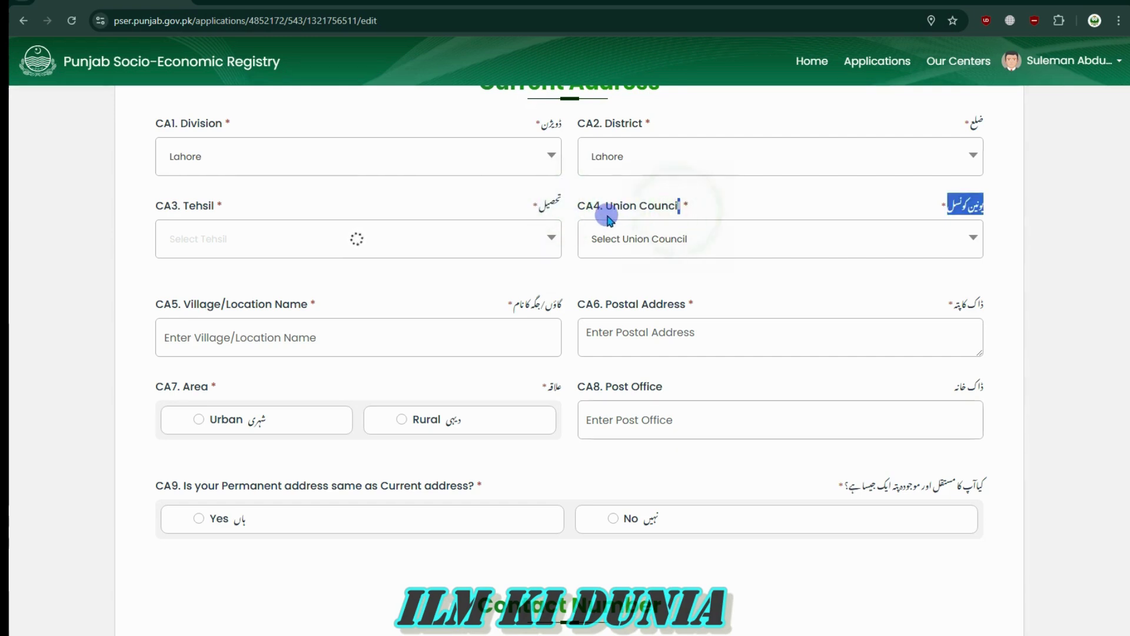
drag(195, 304, 282, 309)
click(650, 304)
drag(171, 388, 233, 393)
click(235, 392)
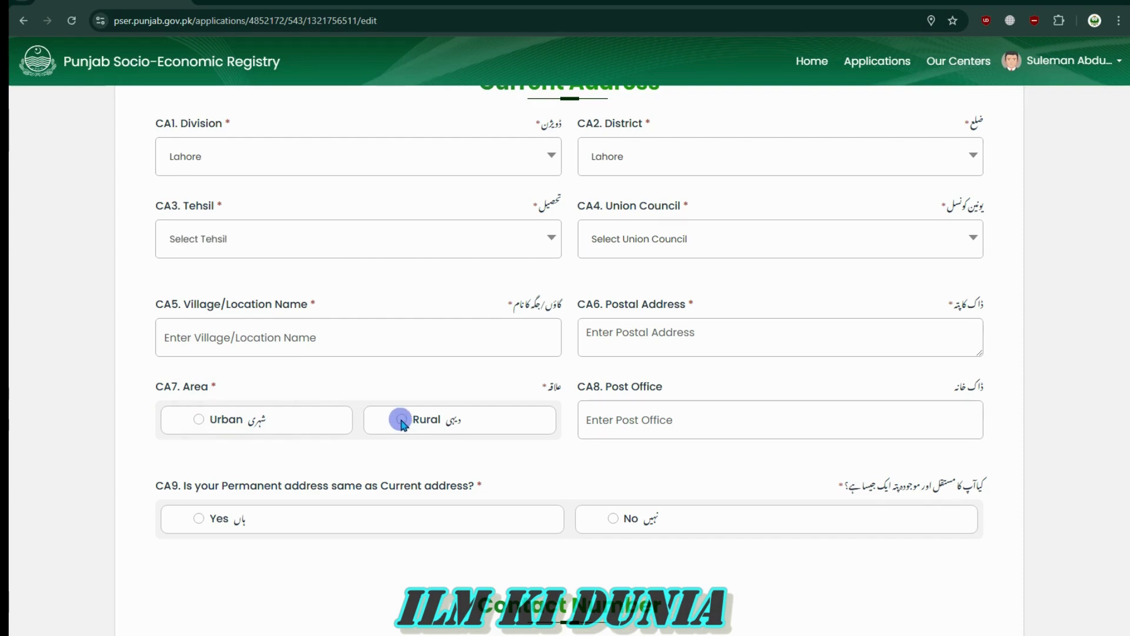
click(312, 246)
double_click(313, 247)
click(313, 246)
click(467, 242)
double_click(550, 240)
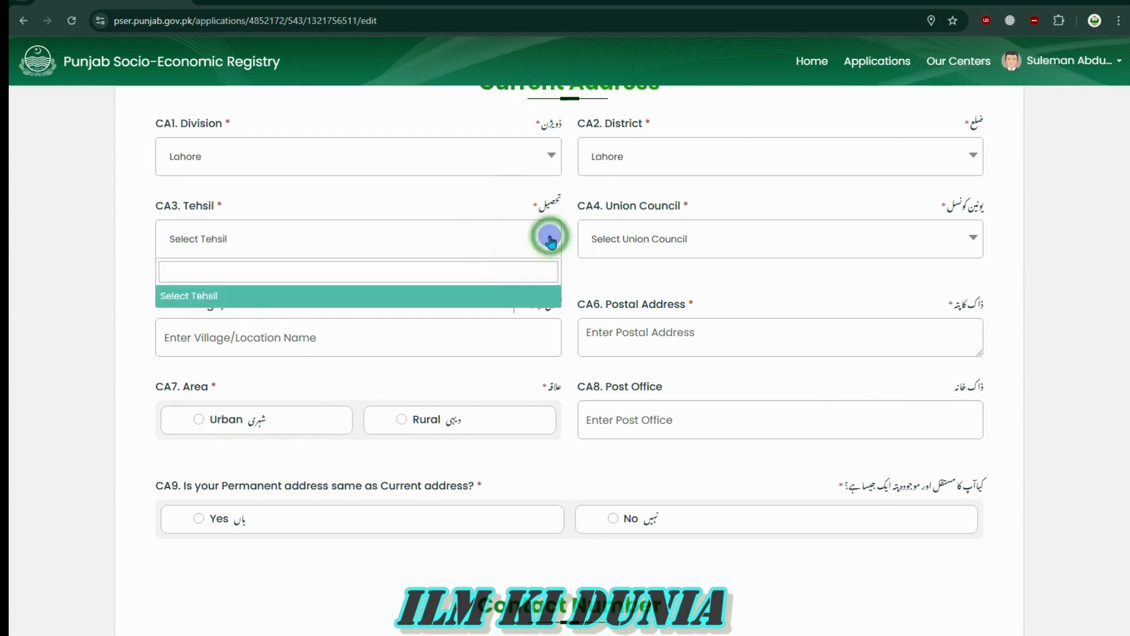
click(549, 239)
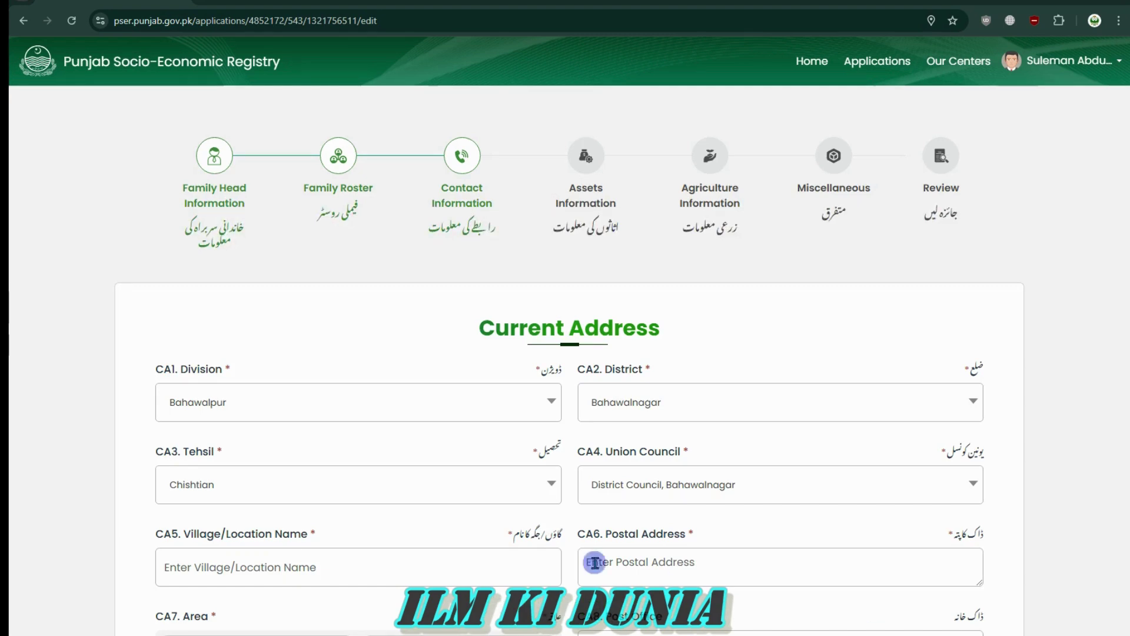
Keep Chishtian as the tehsil and choose All Union Councils as the union council
click(371, 480)
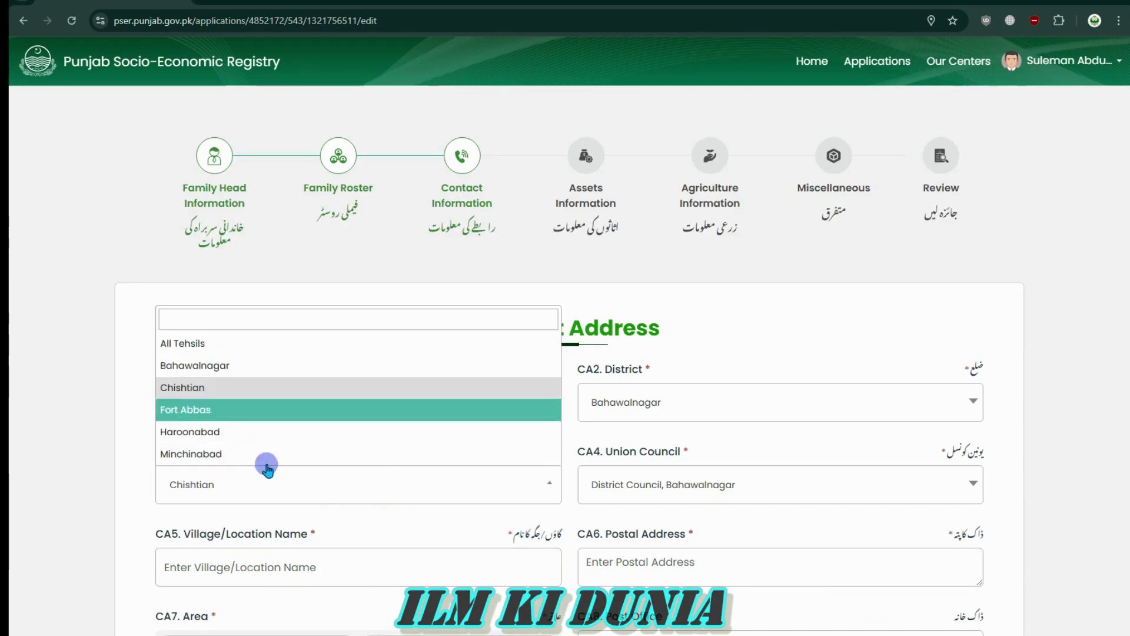
click(270, 481)
click(678, 484)
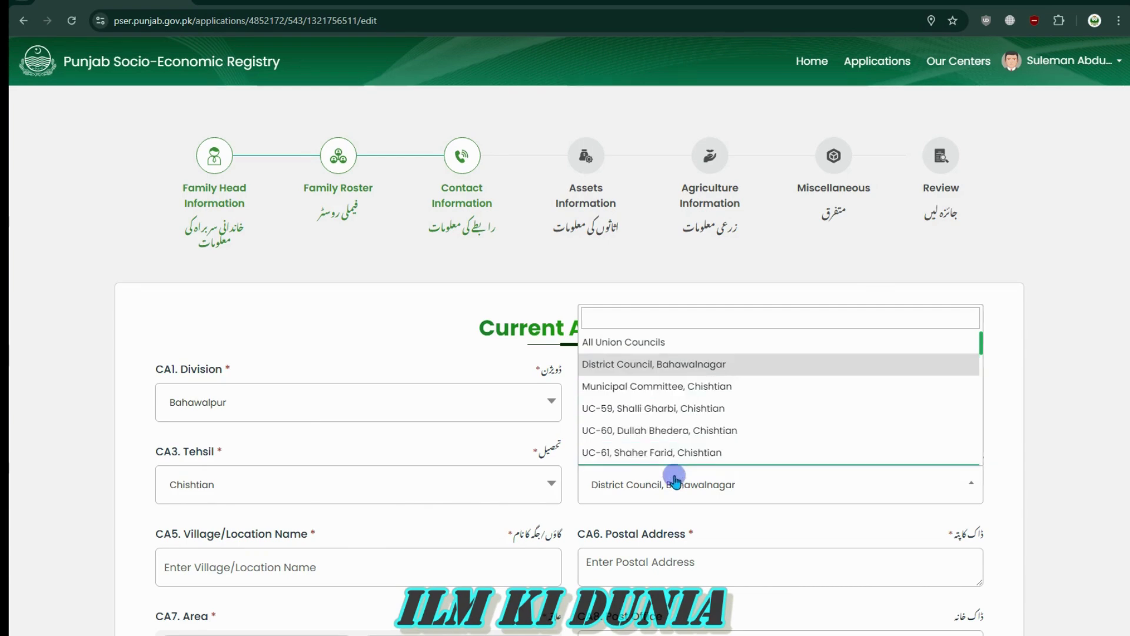
click(645, 344)
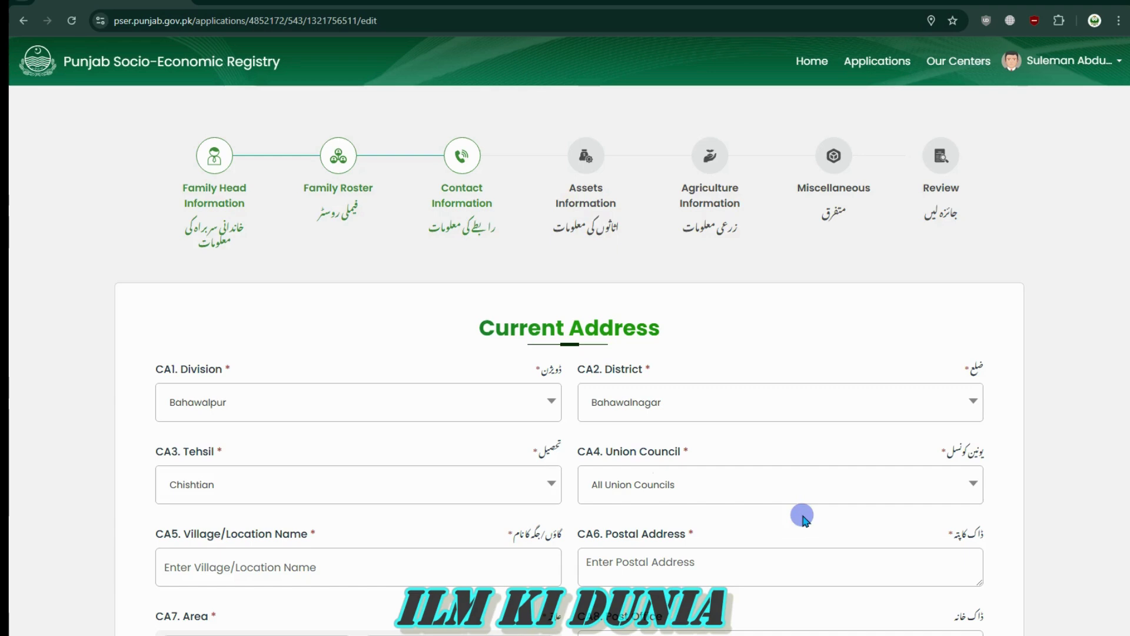
scroll(750, 512, down, 4)
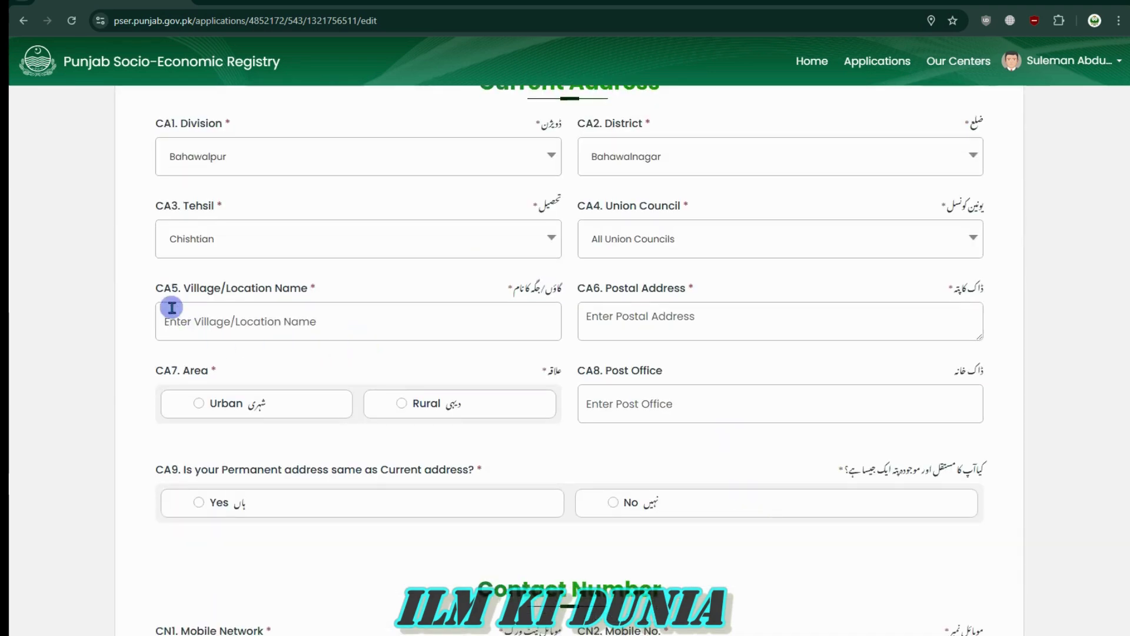
Fill the village or location name with the suggested 50/12_L
click(361, 324)
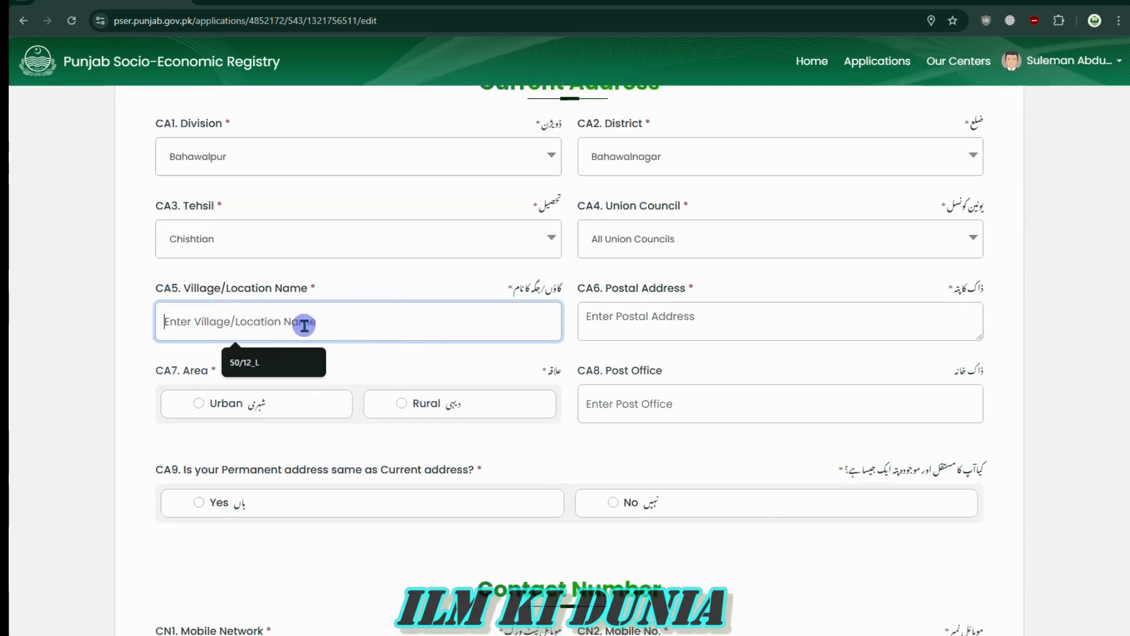
click(244, 362)
click(659, 317)
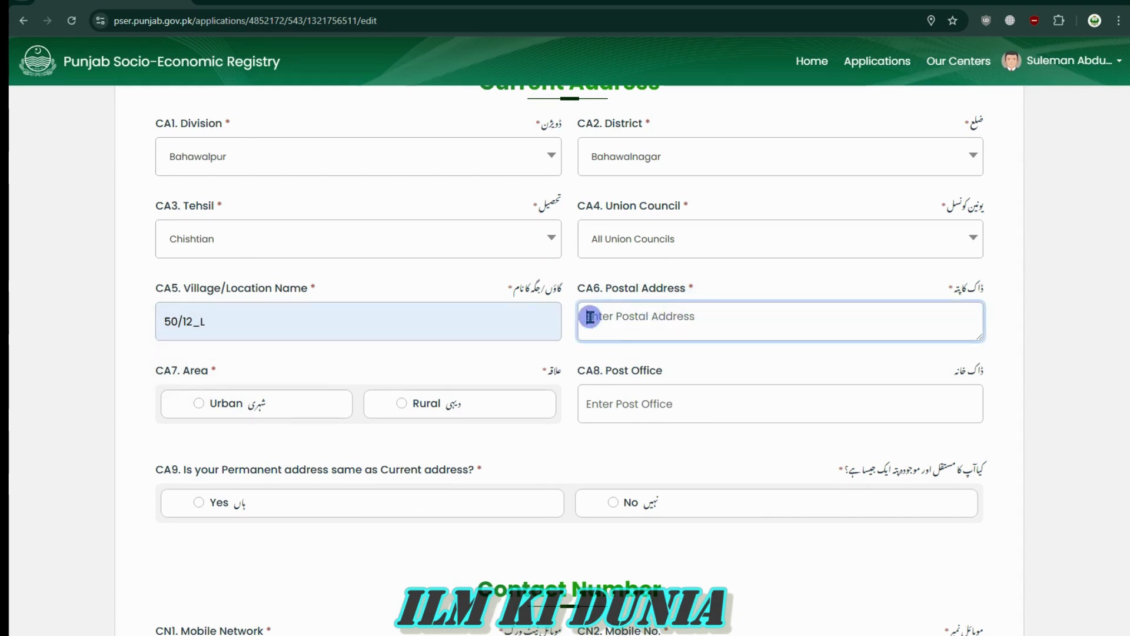
Replace the rejected postal address number with a pasted valid postal code
click(607, 292)
click(672, 290)
click(658, 333)
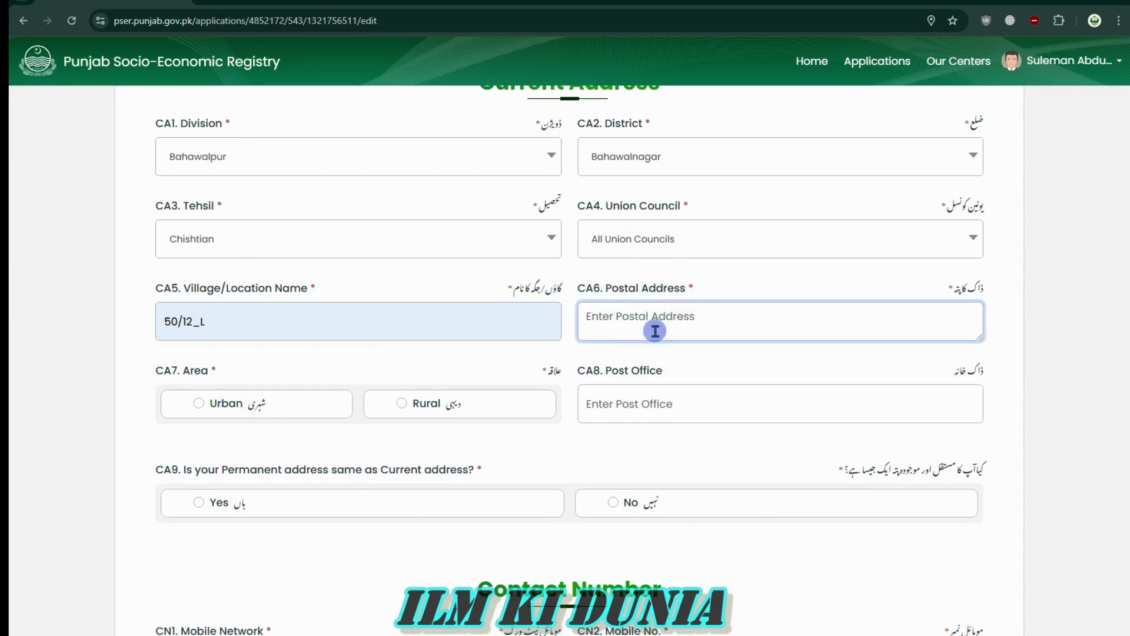
click(609, 378)
drag(602, 349, 782, 347)
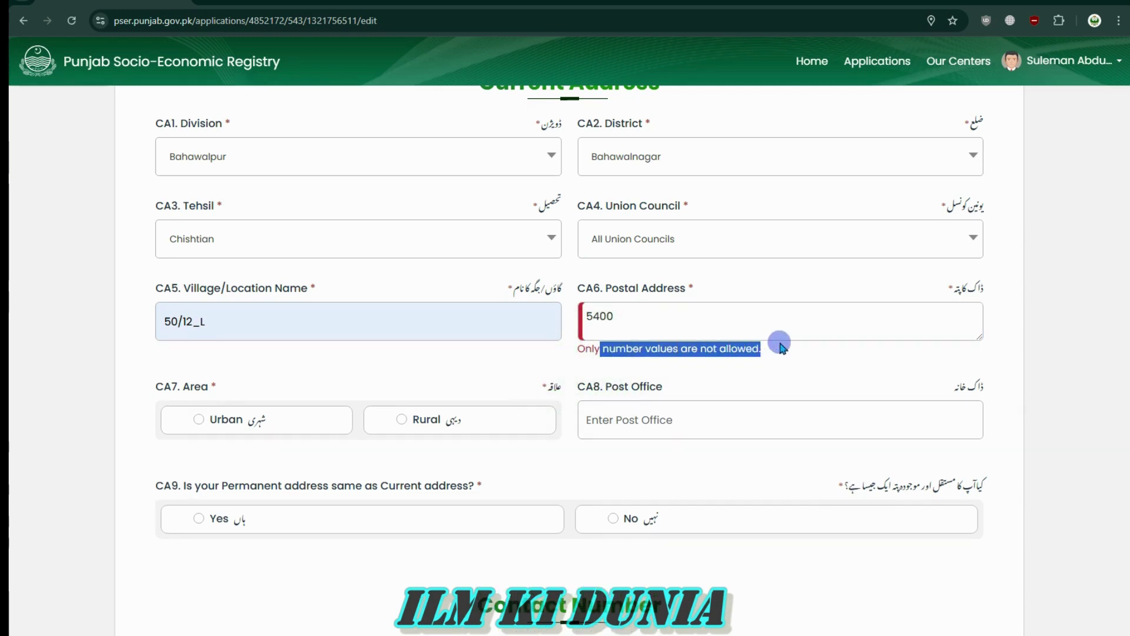
double_click(678, 324)
key(BackSpace)
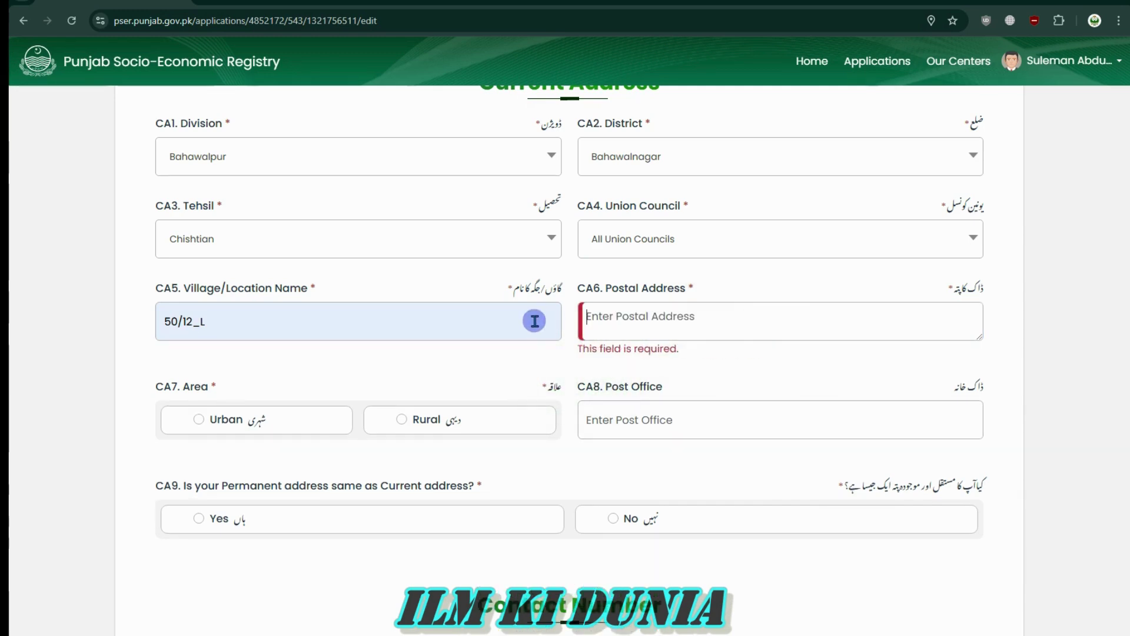
text(4111)
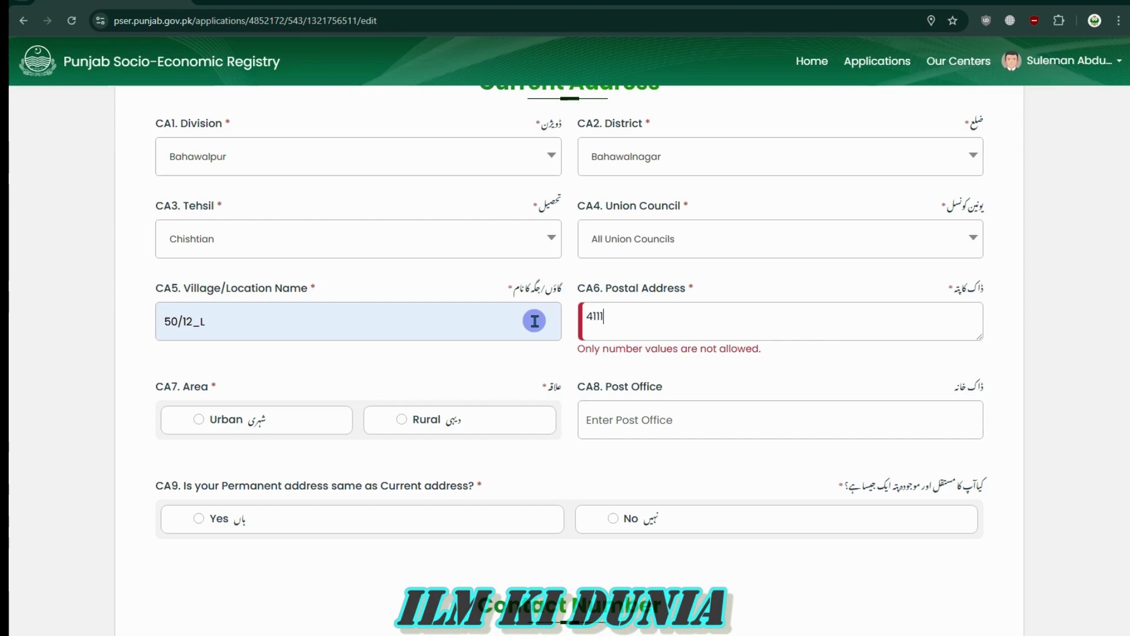
key(BackSpace)
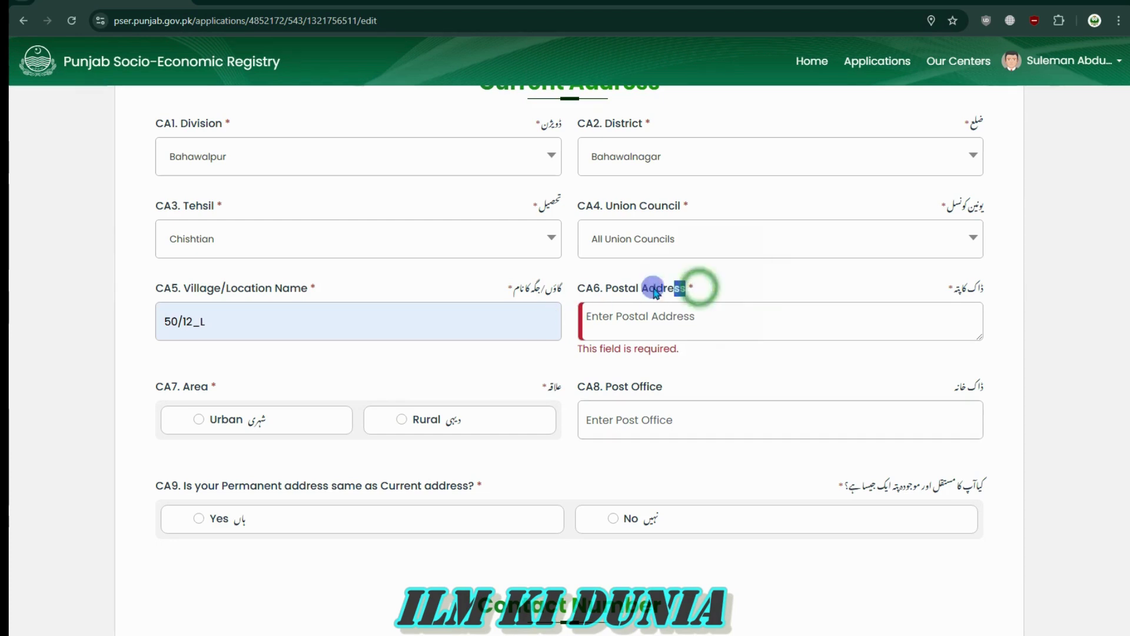
text(05450)
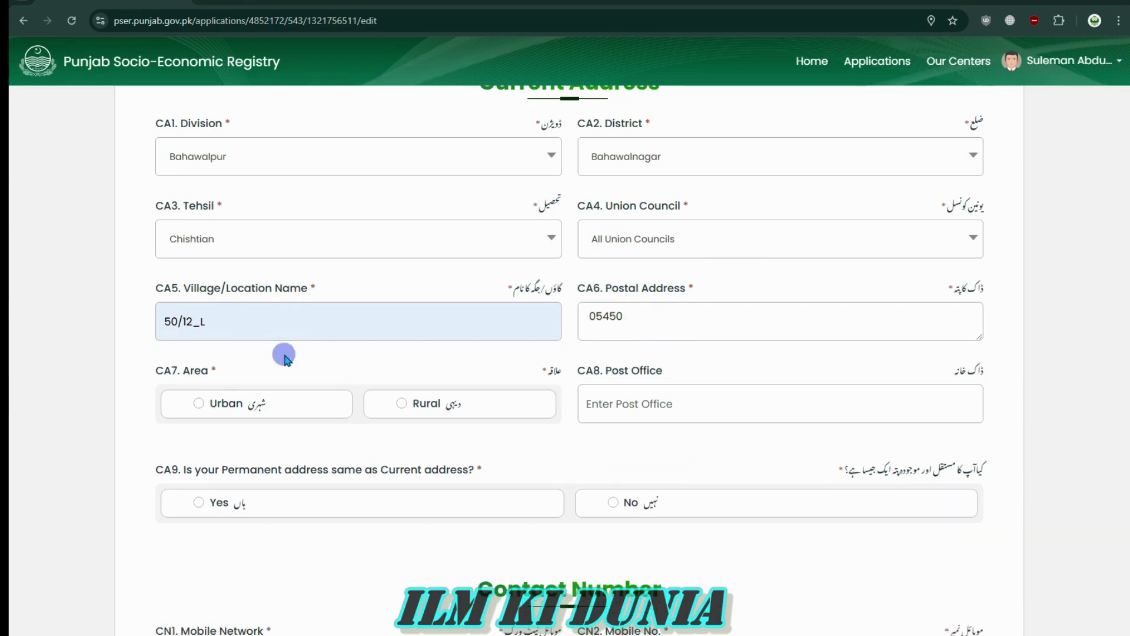
triple_click(144, 372)
click(239, 371)
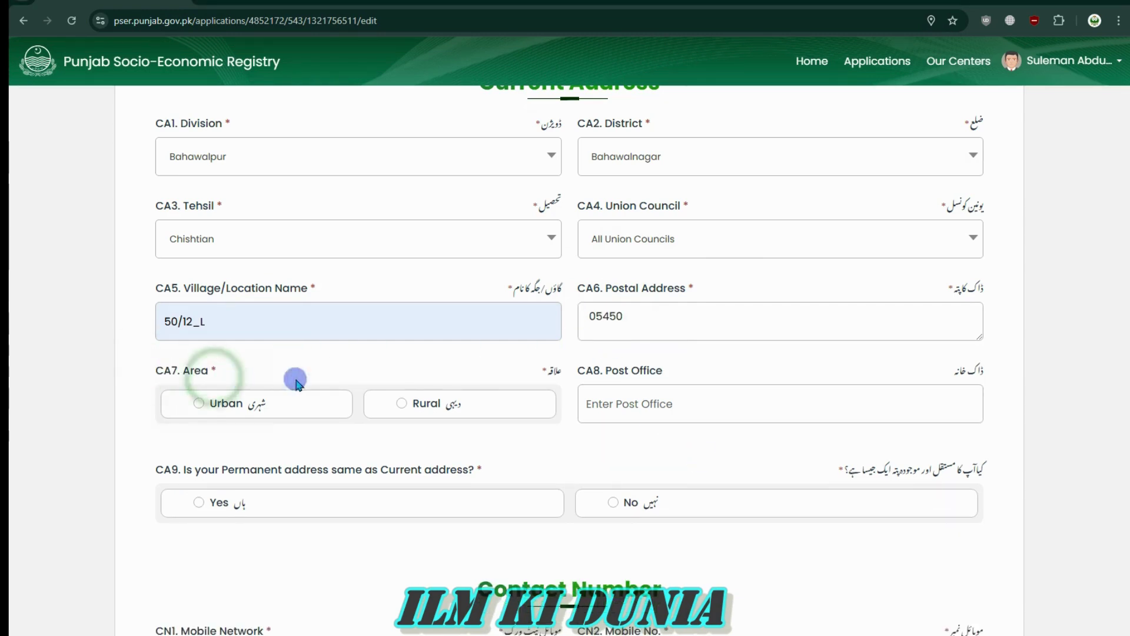
Set the current address area under CA7 to Urban
scroll(486, 396, down, 4)
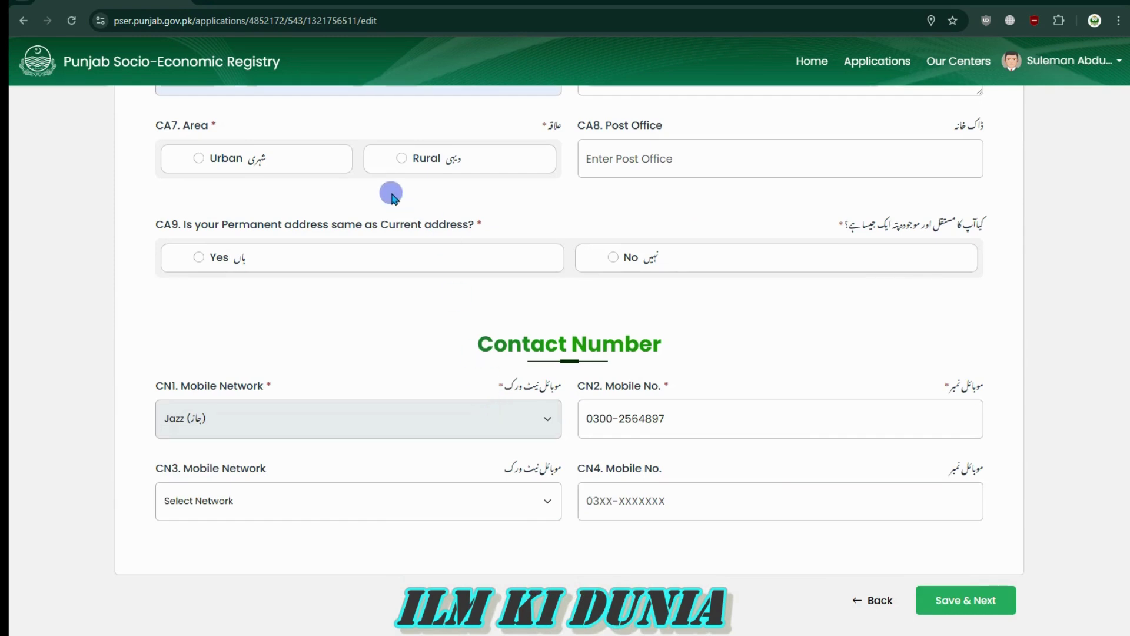
click(402, 159)
click(199, 158)
click(401, 160)
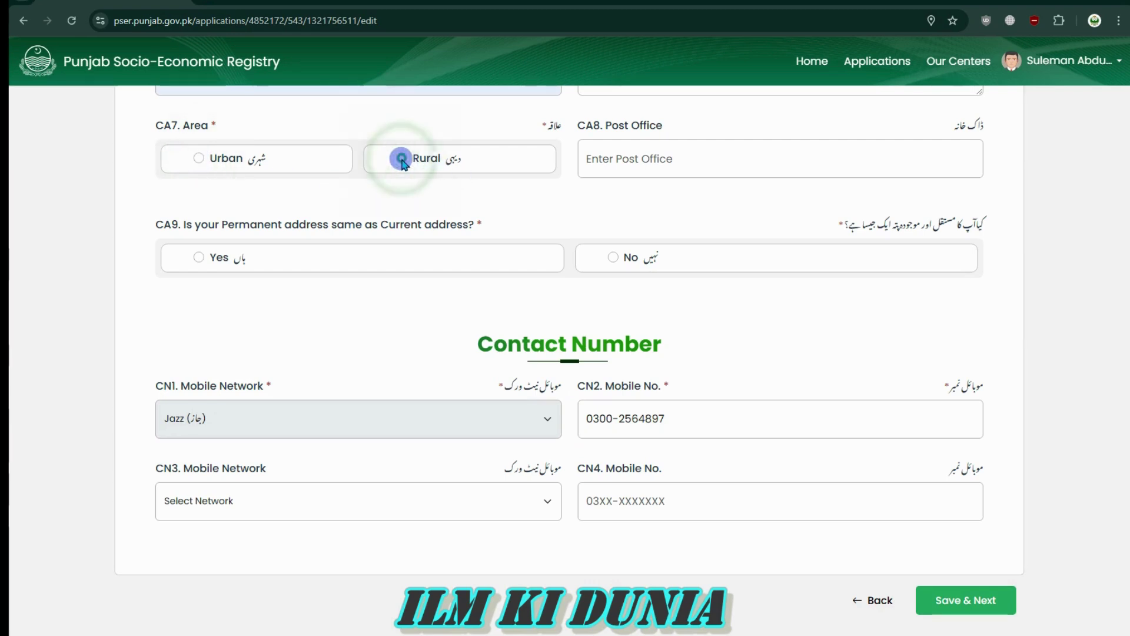
click(200, 159)
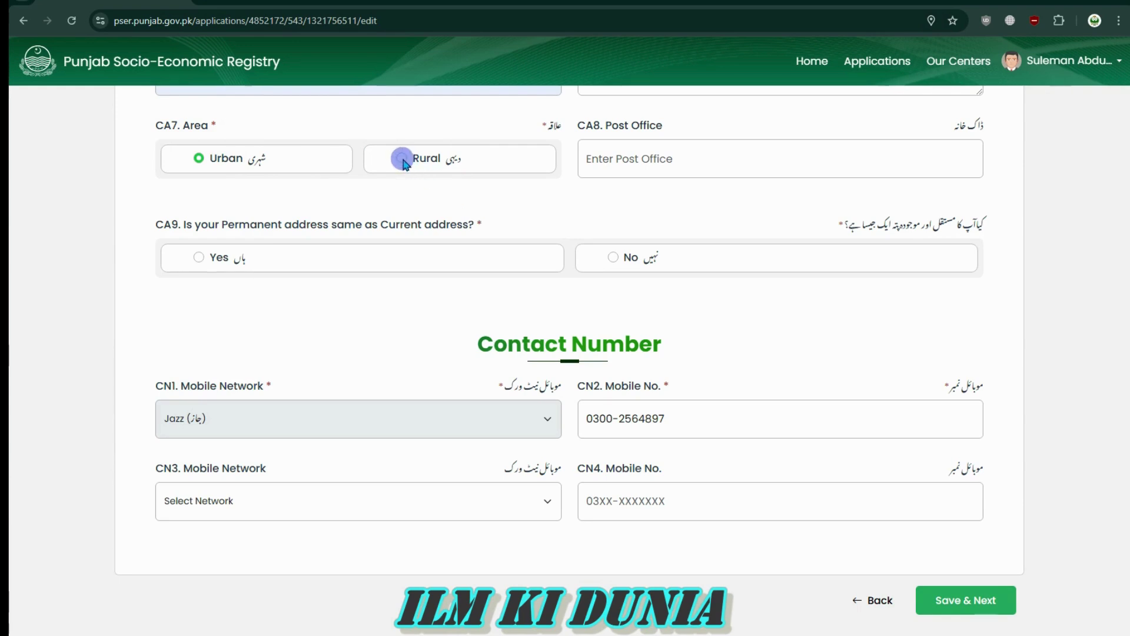
click(402, 160)
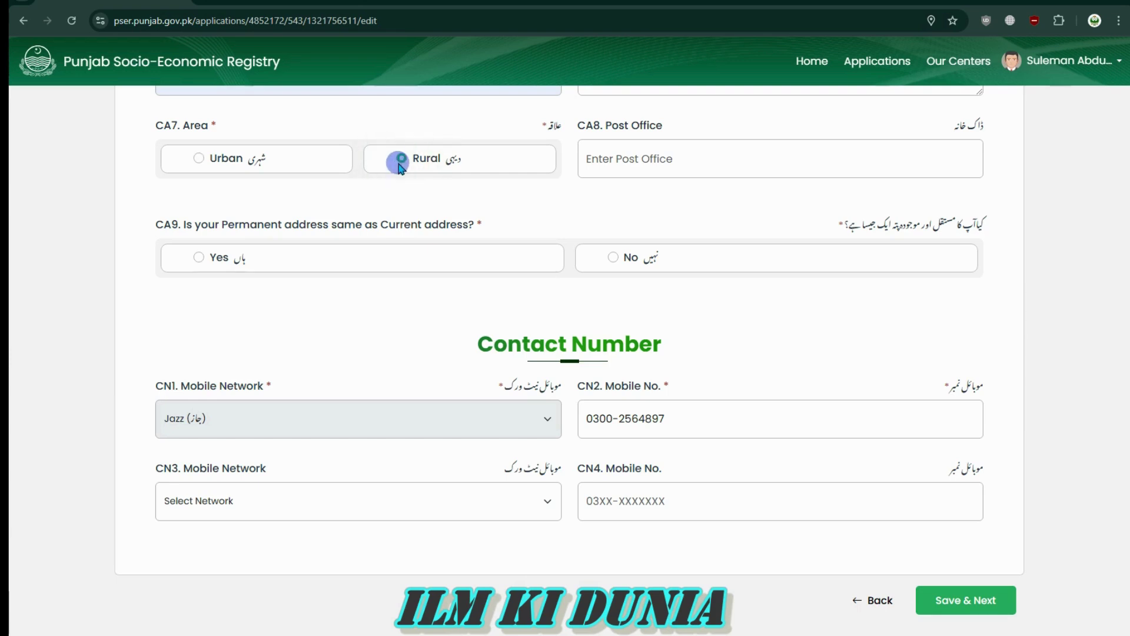
click(206, 160)
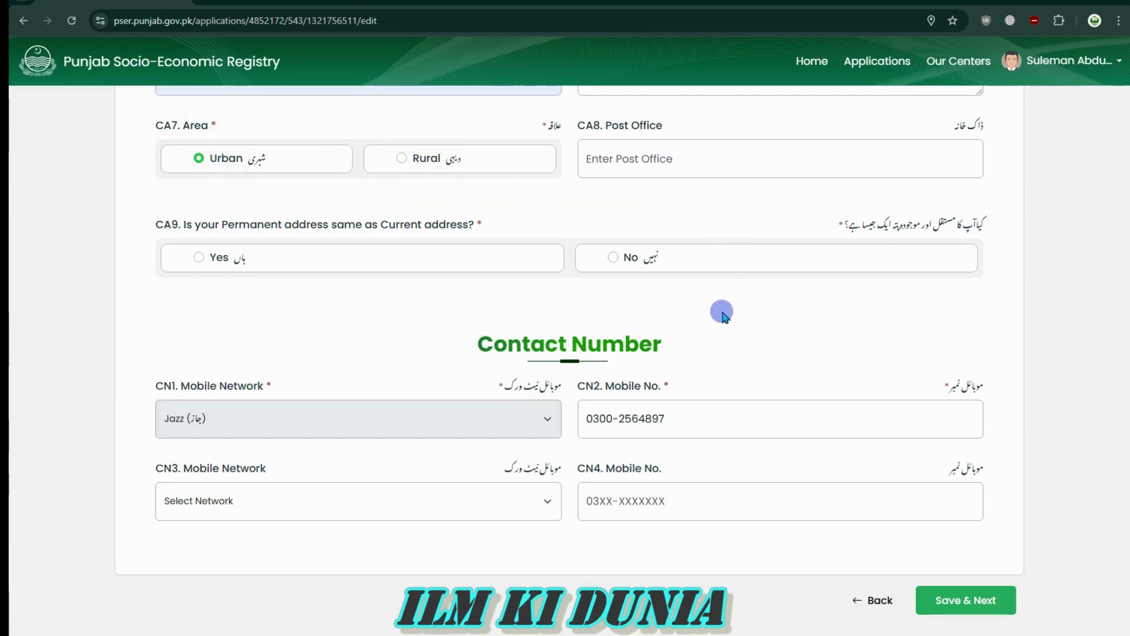
Fill in the post office from the autofill suggestion
click(597, 161)
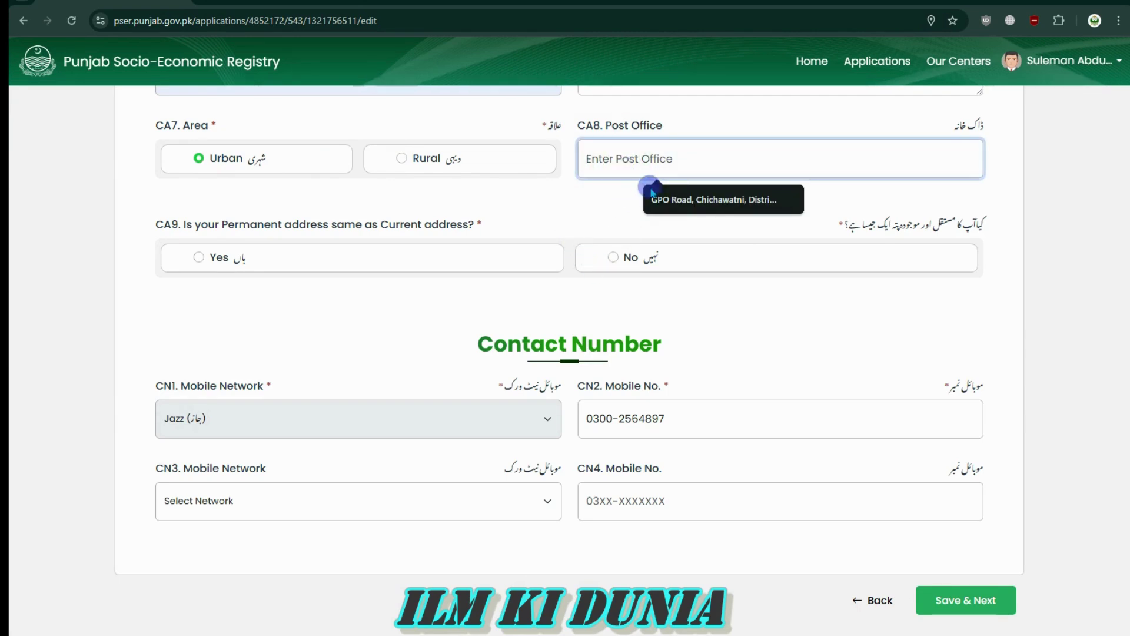
click(677, 197)
click(609, 191)
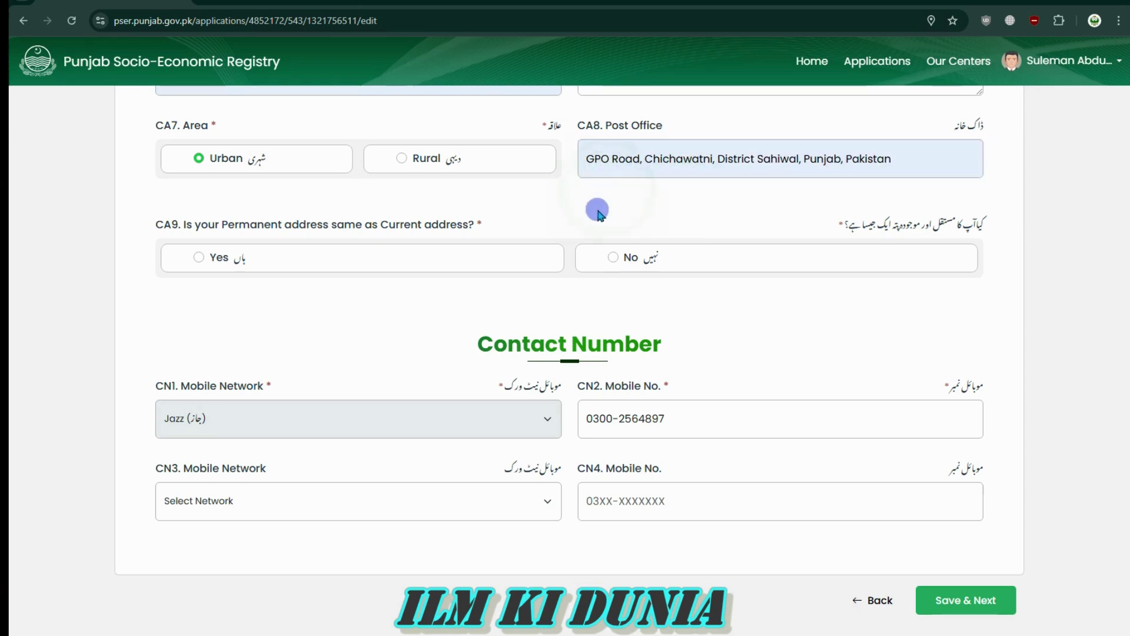
drag(603, 164, 804, 170)
click(805, 169)
Answer Yes to CA9, marking the permanent address the same as current
scroll(579, 258, down, 1)
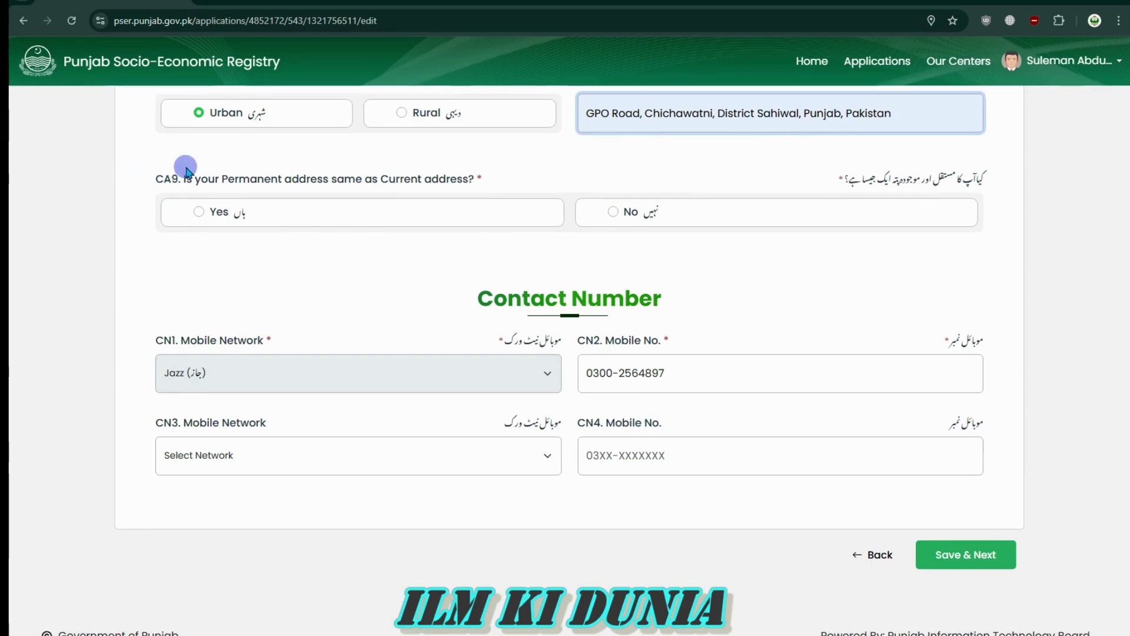
drag(177, 179, 479, 182)
click(480, 182)
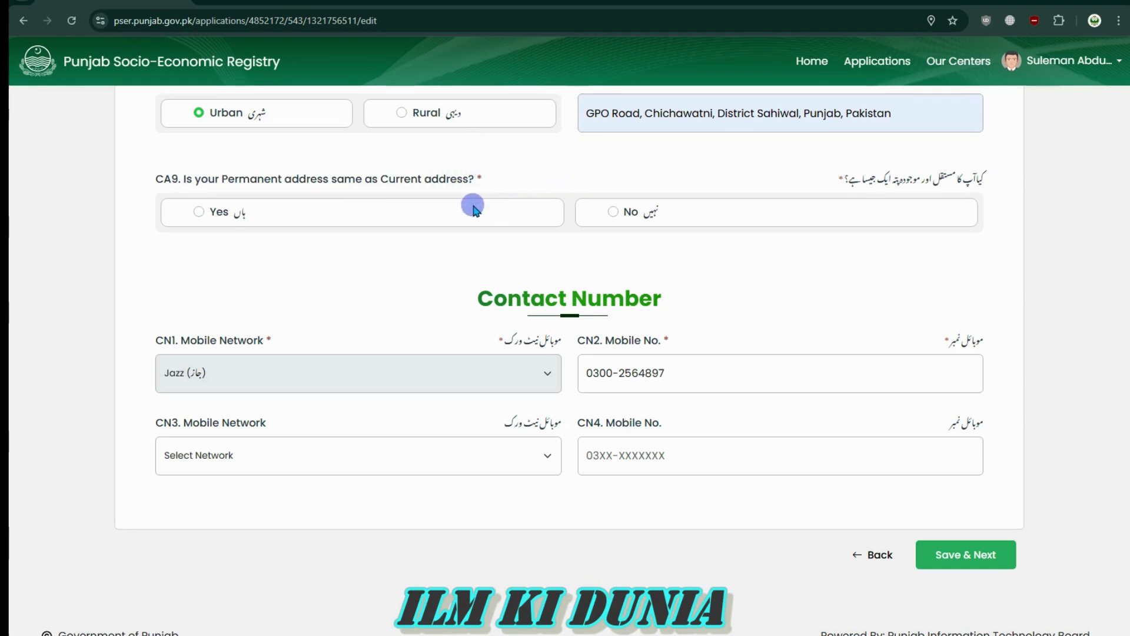
click(614, 216)
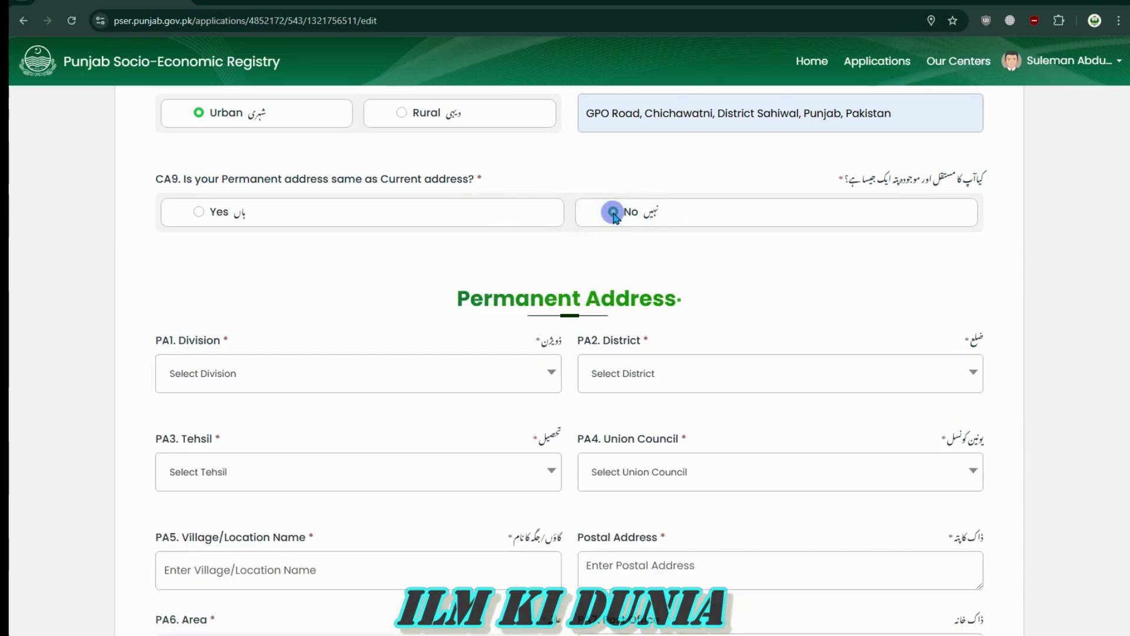
scroll(598, 471, down, 4)
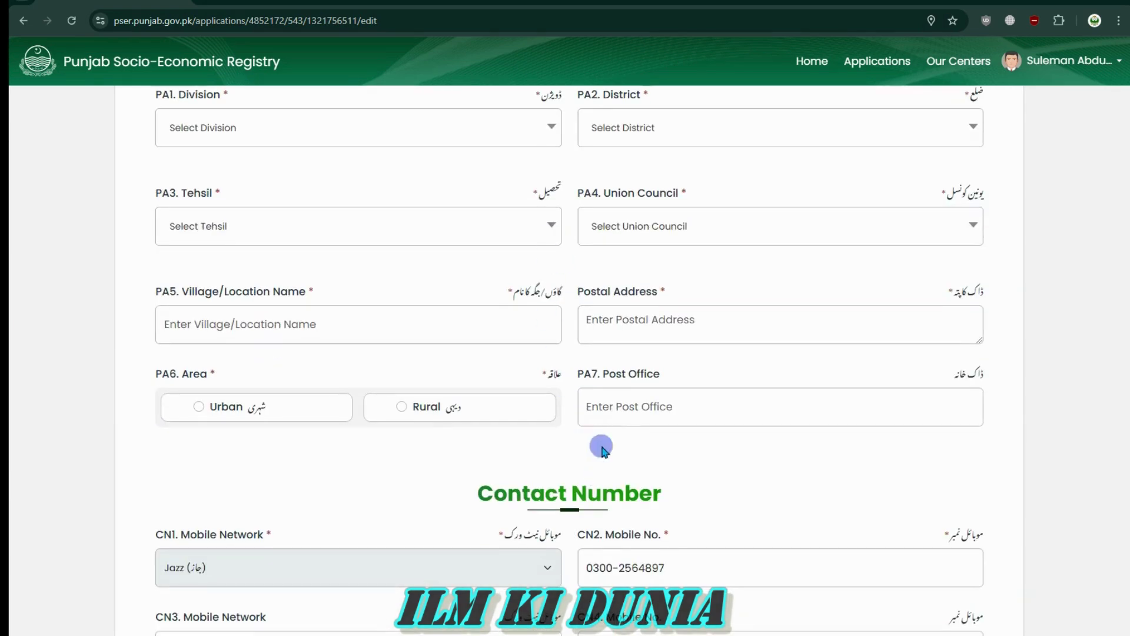
scroll(705, 465, up, 8)
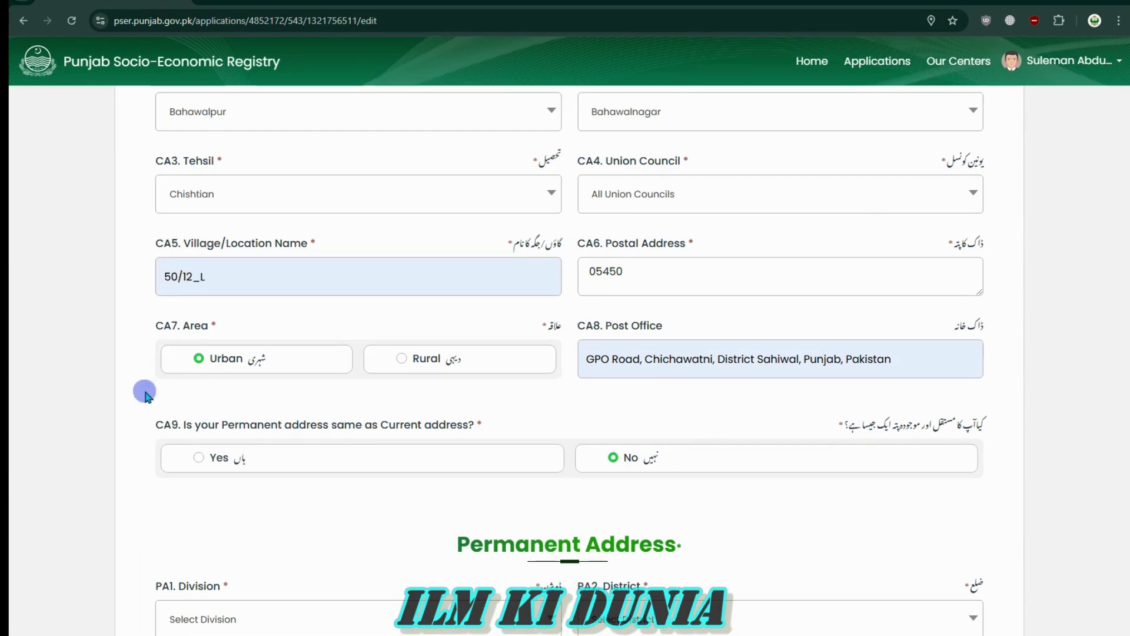
click(204, 458)
Choose Jazz as the CN3 second mobile network
scroll(591, 399, down, 4)
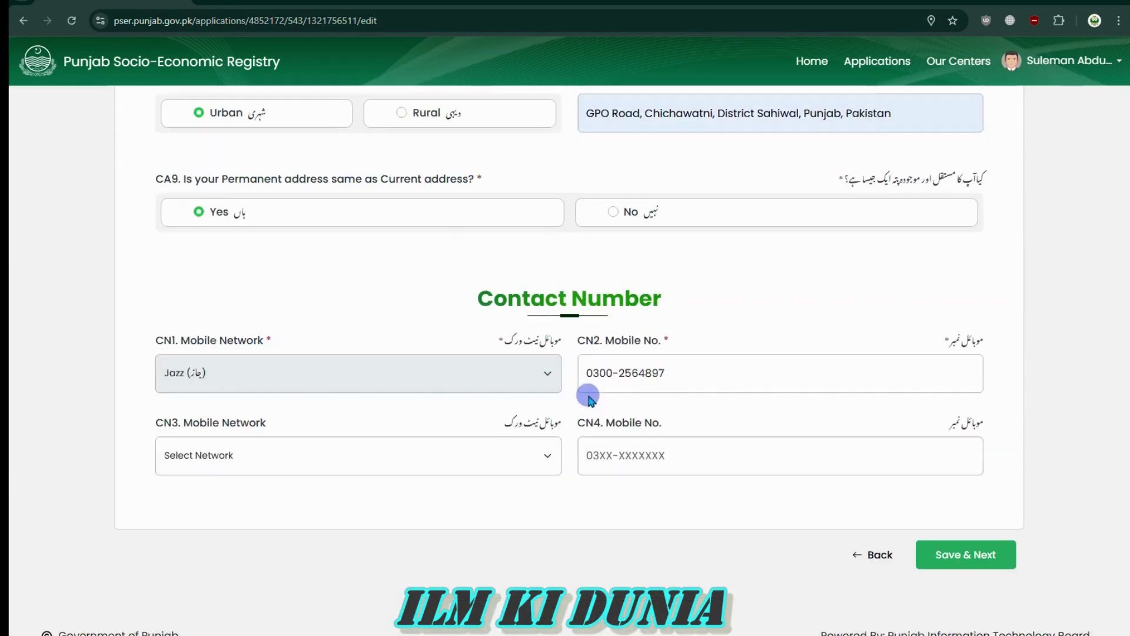
drag(478, 303, 648, 292)
click(465, 296)
click(649, 292)
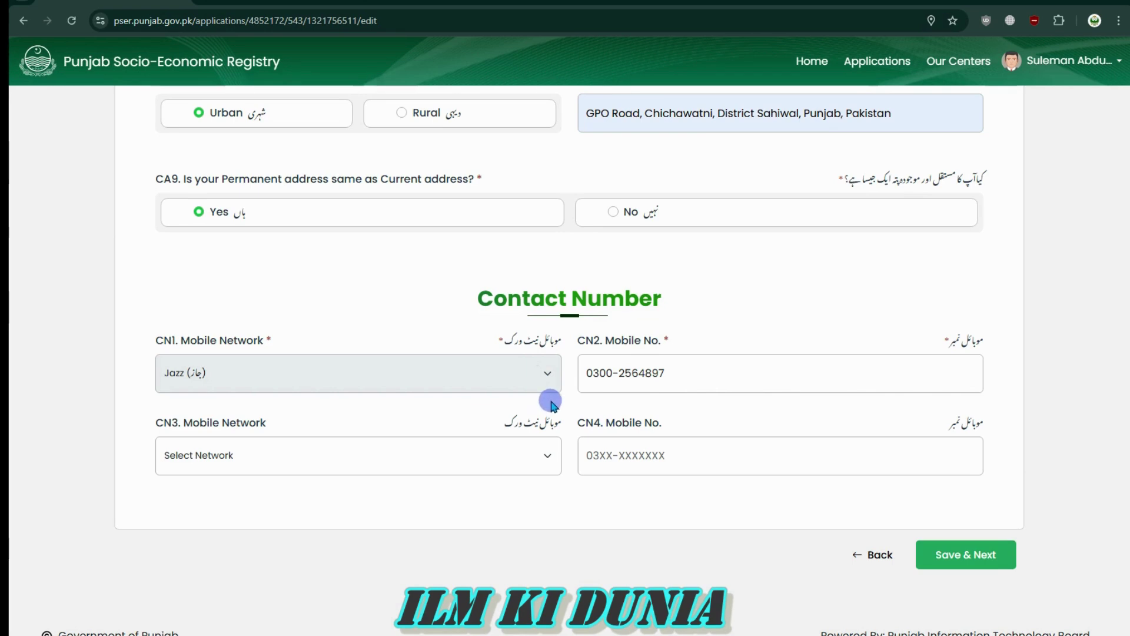
mouse_move(685, 373)
mouse_down()
mouse_move(557, 372)
mouse_move(671, 373)
mouse_up()
click(593, 381)
click(671, 373)
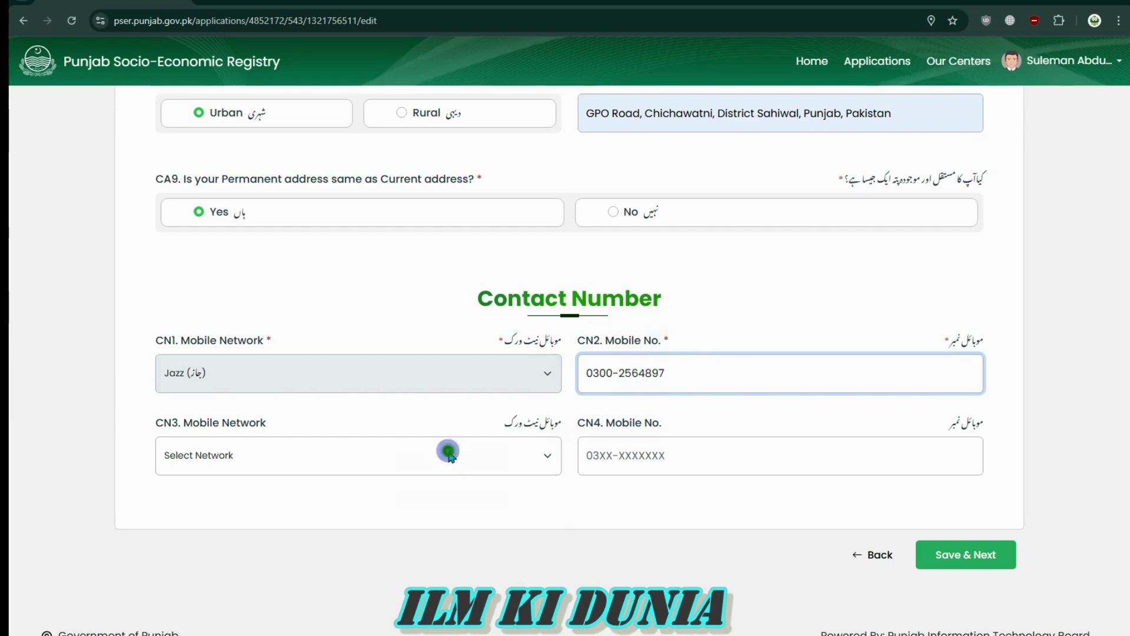
click(451, 458)
click(306, 512)
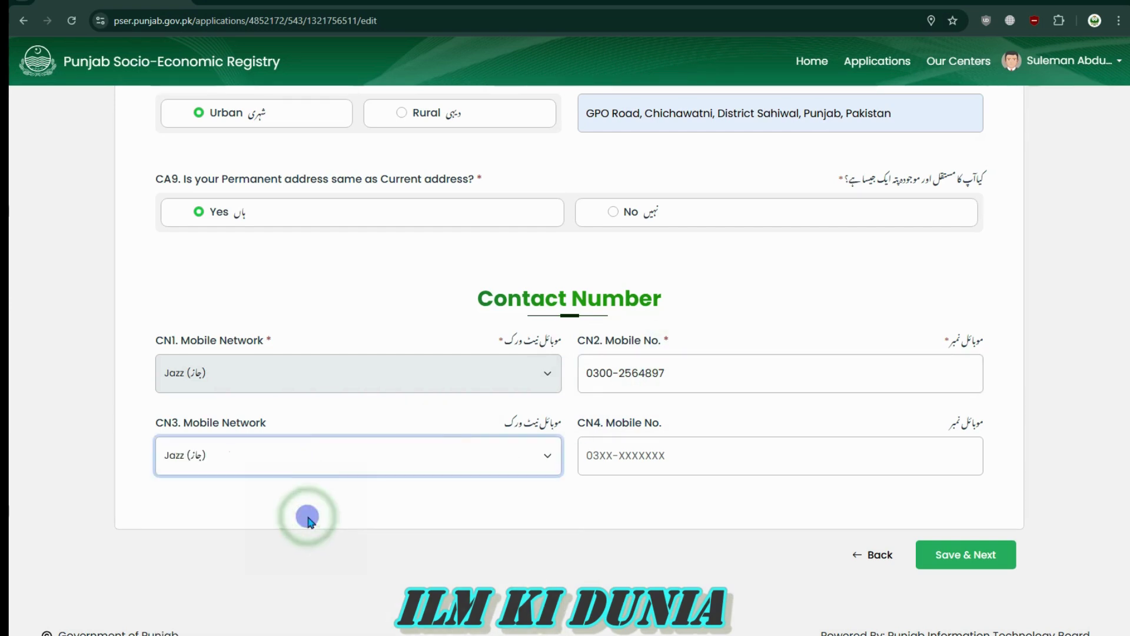
Fill the CN4 second mobile number from the suggested number
click(609, 469)
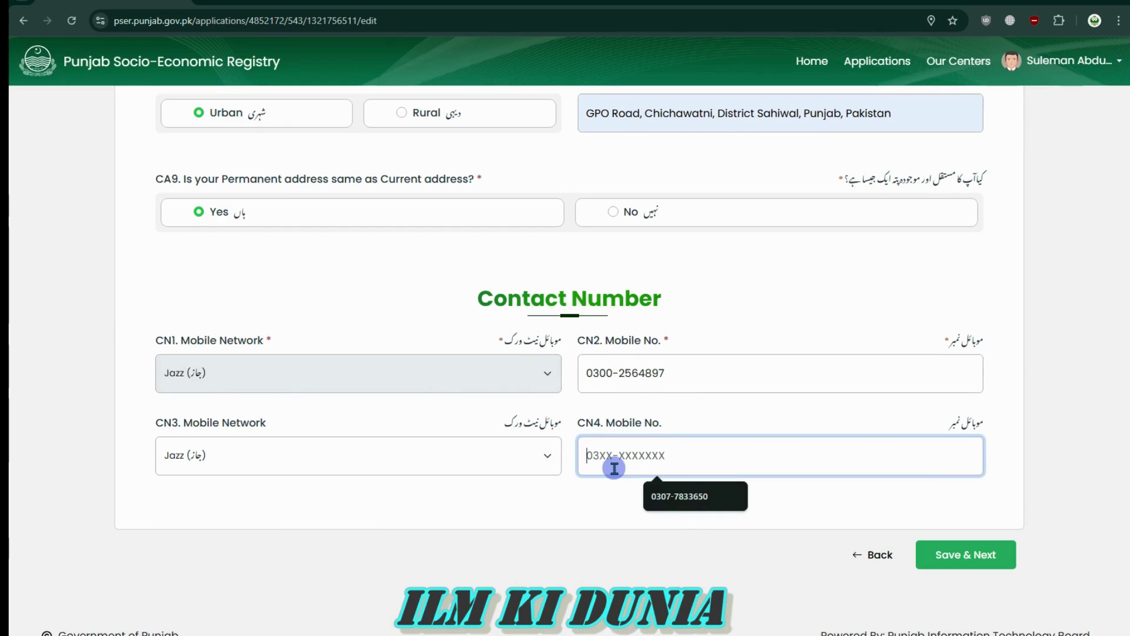
click(605, 499)
click(591, 458)
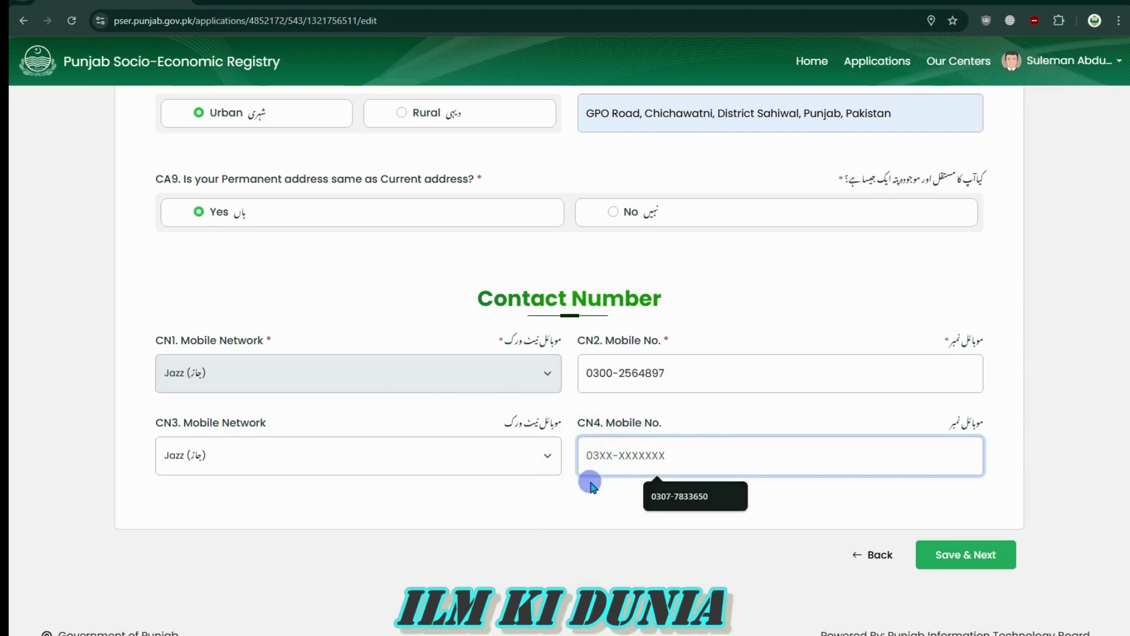
click(662, 496)
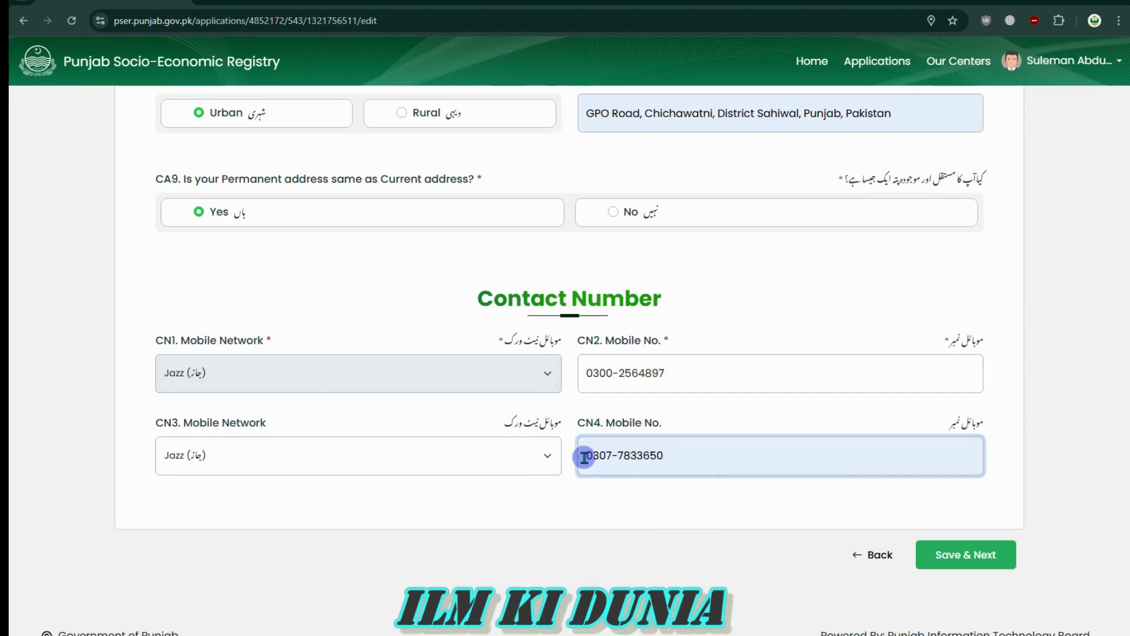
Pick UC-60 as the union council and dismiss the chat notifications
click(972, 561)
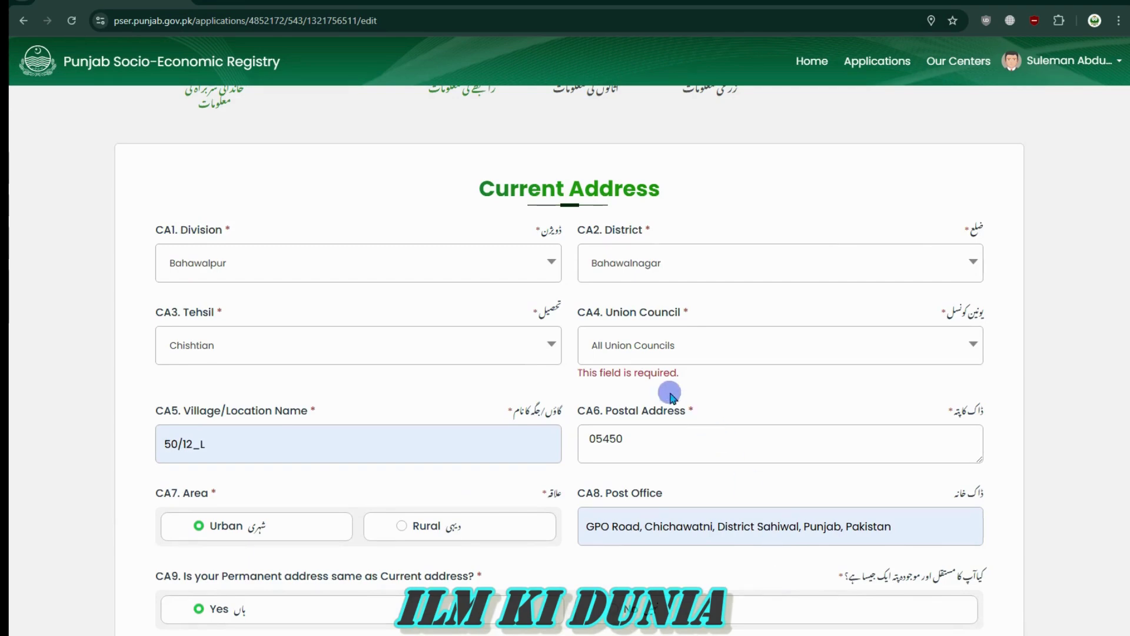
click(689, 356)
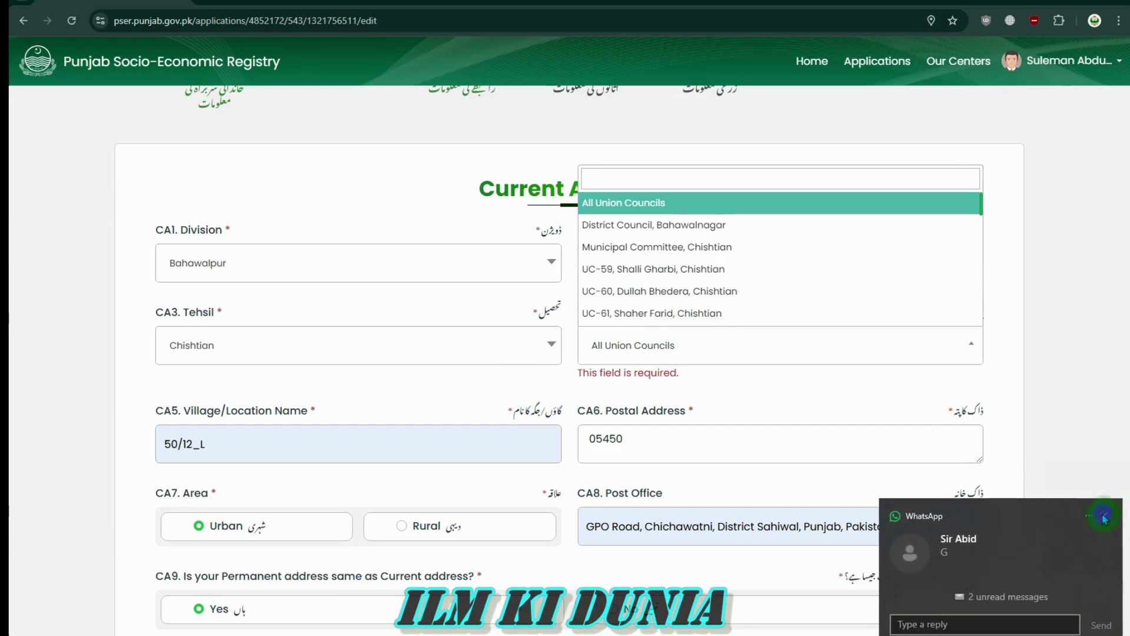
click(1104, 517)
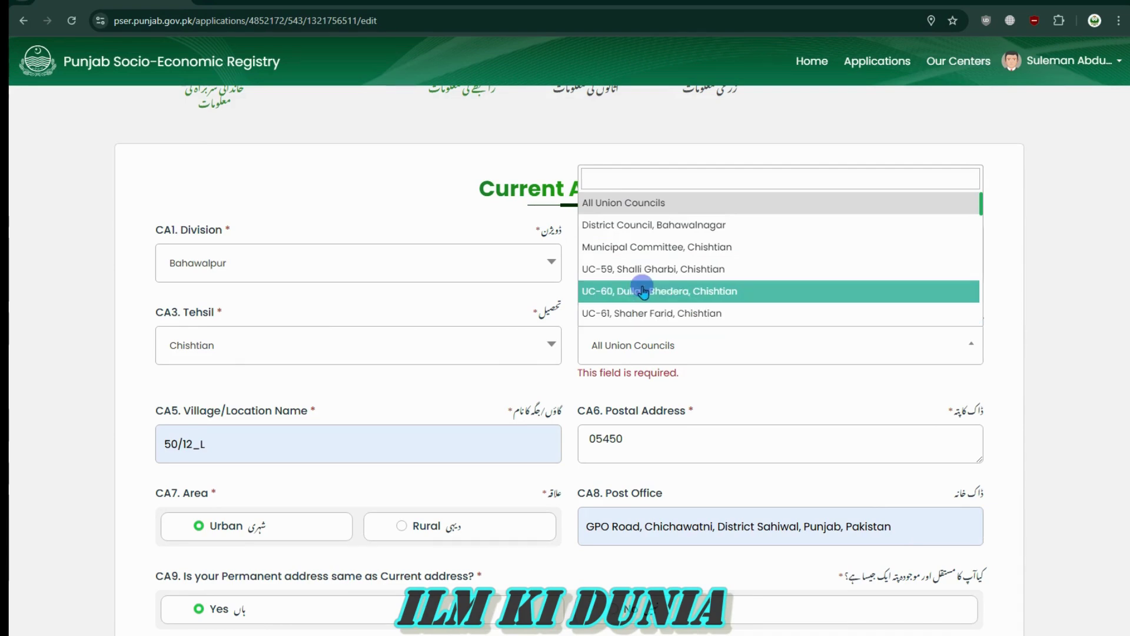
click(643, 291)
scroll(825, 447, down, 6)
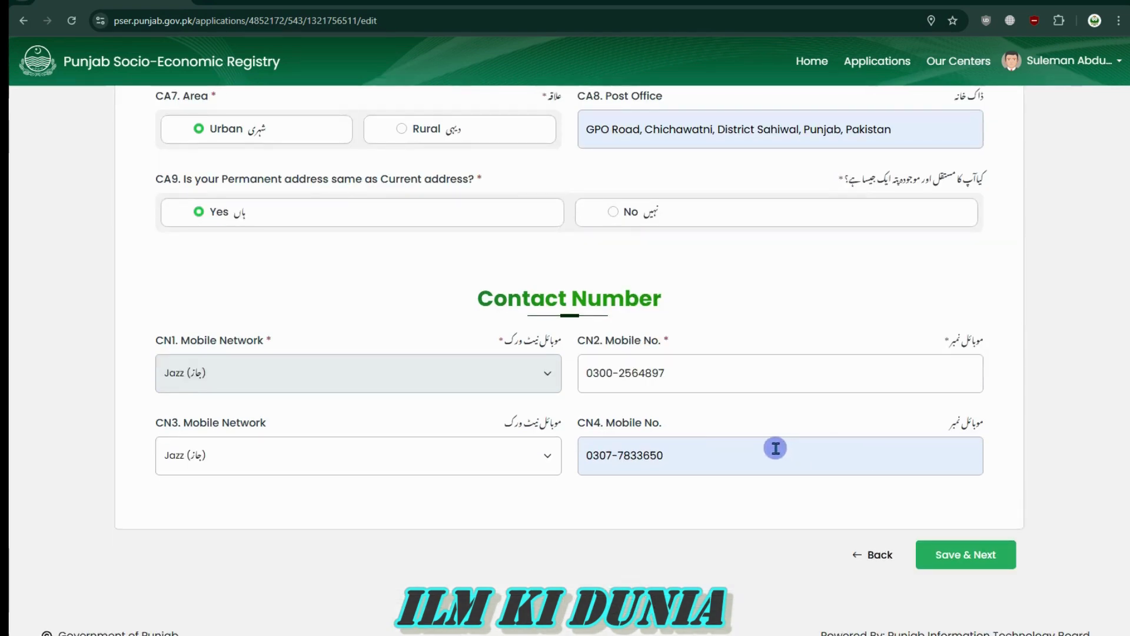
click(1104, 516)
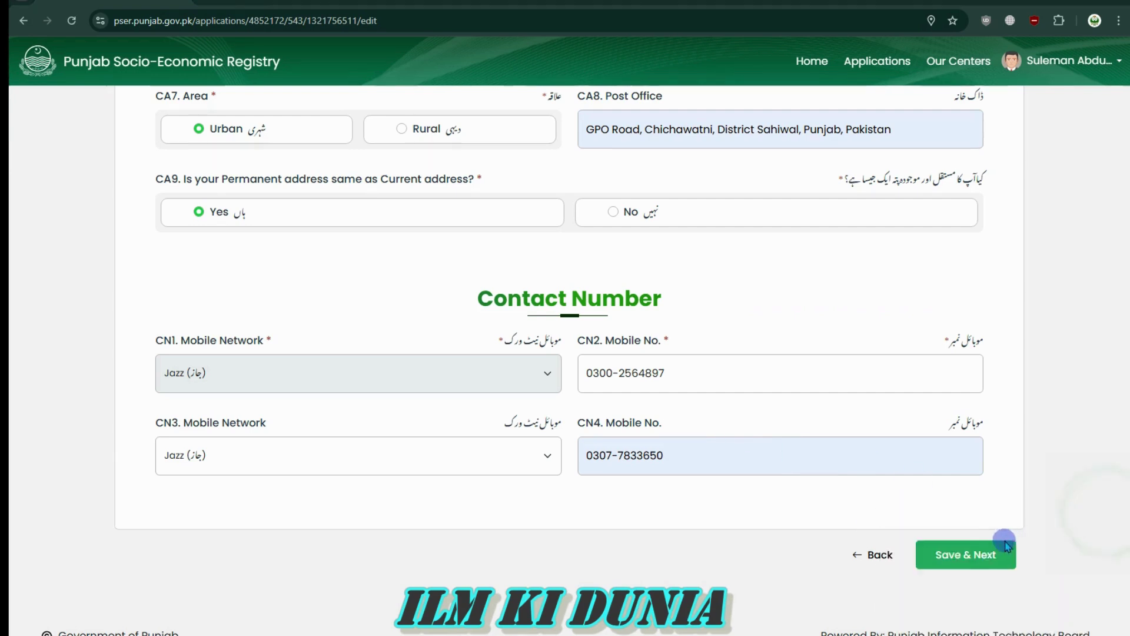
Save & Next the contact details, landing on the Assets Information occupancy question
click(970, 554)
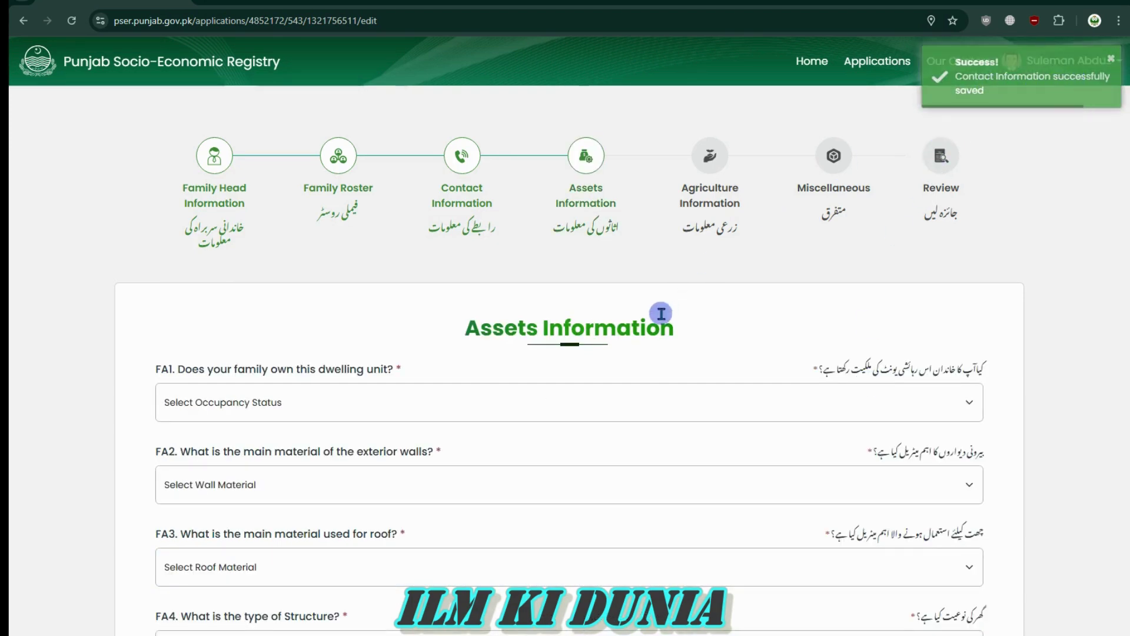
drag(469, 326, 410, 324)
click(671, 330)
click(410, 324)
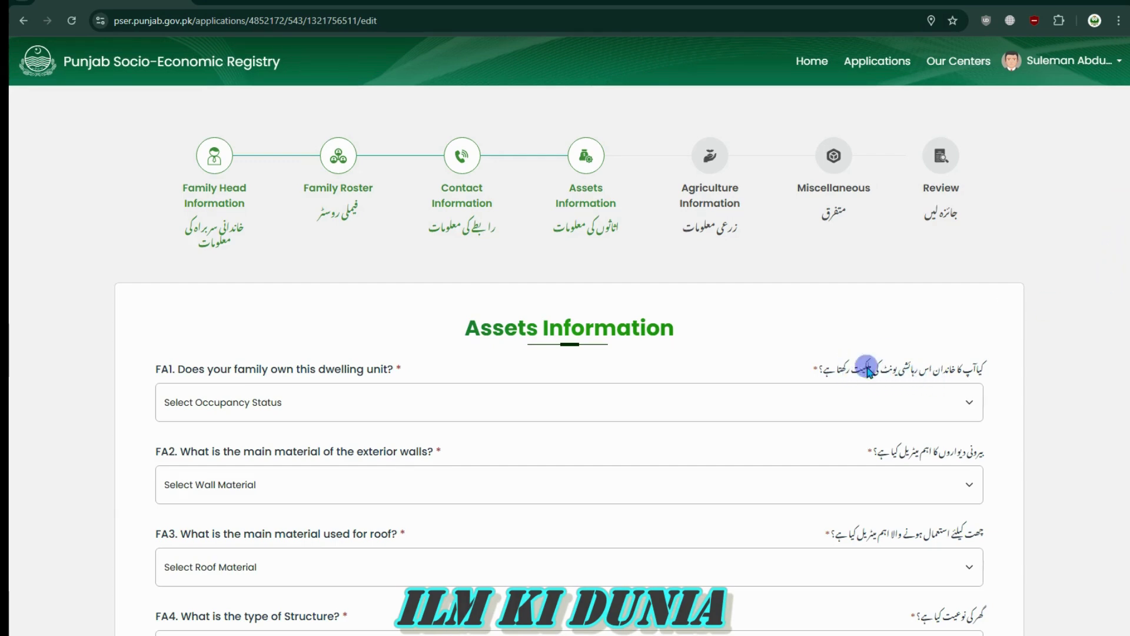
scroll(899, 370, down, 4)
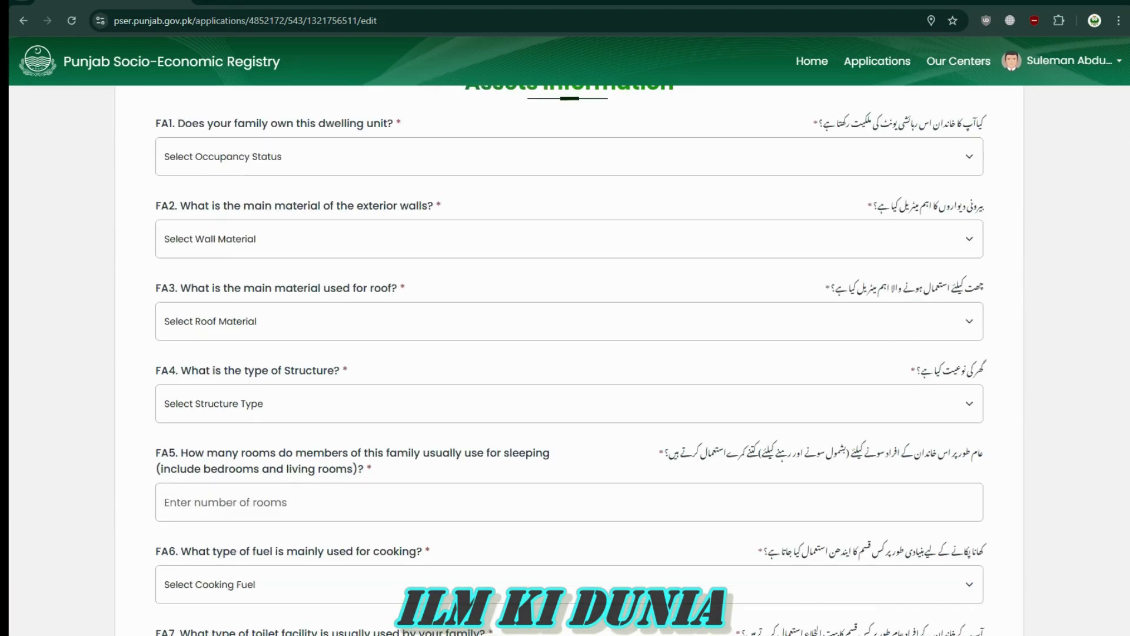
scroll(570, 360, up, 2)
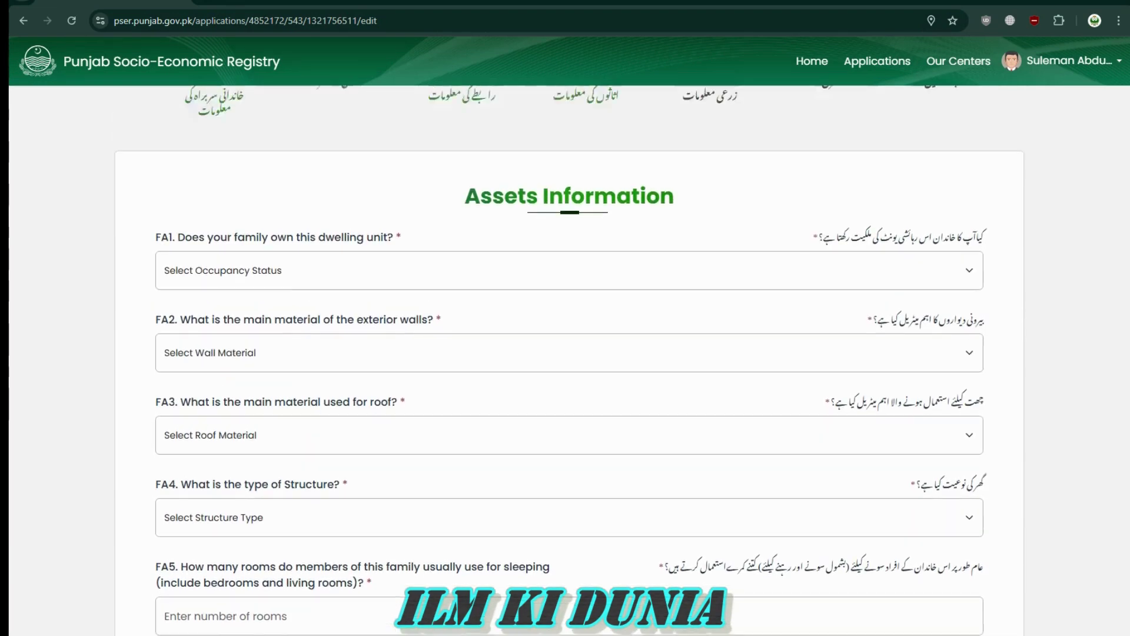
click(801, 272)
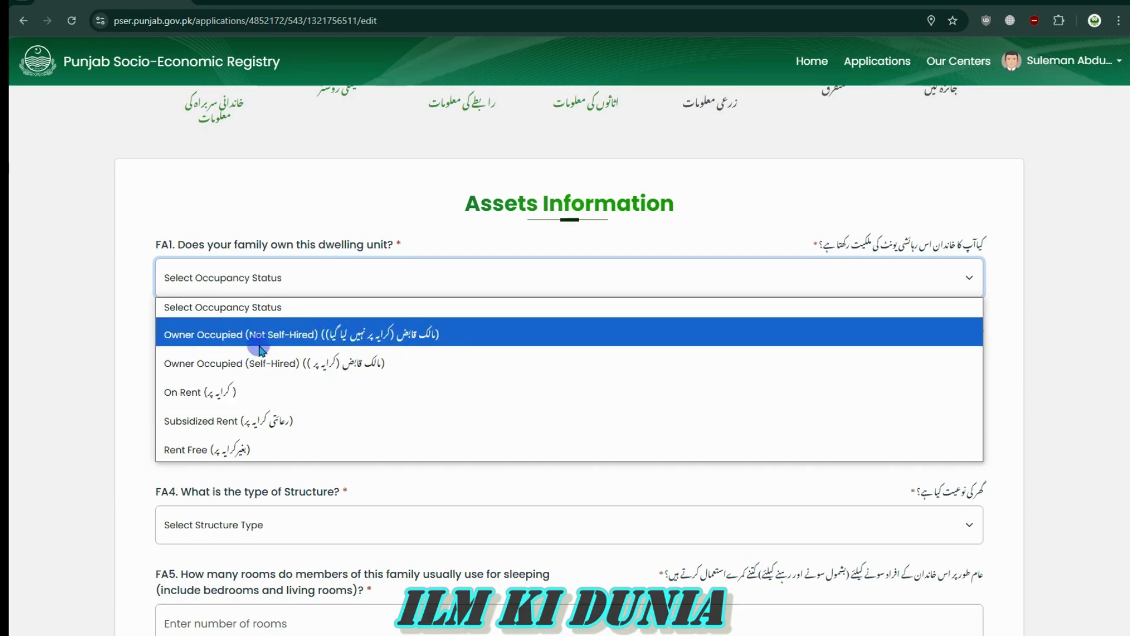
Record occupancy as On Rent and exterior walls as Burned Bricks/Blocks
click(265, 404)
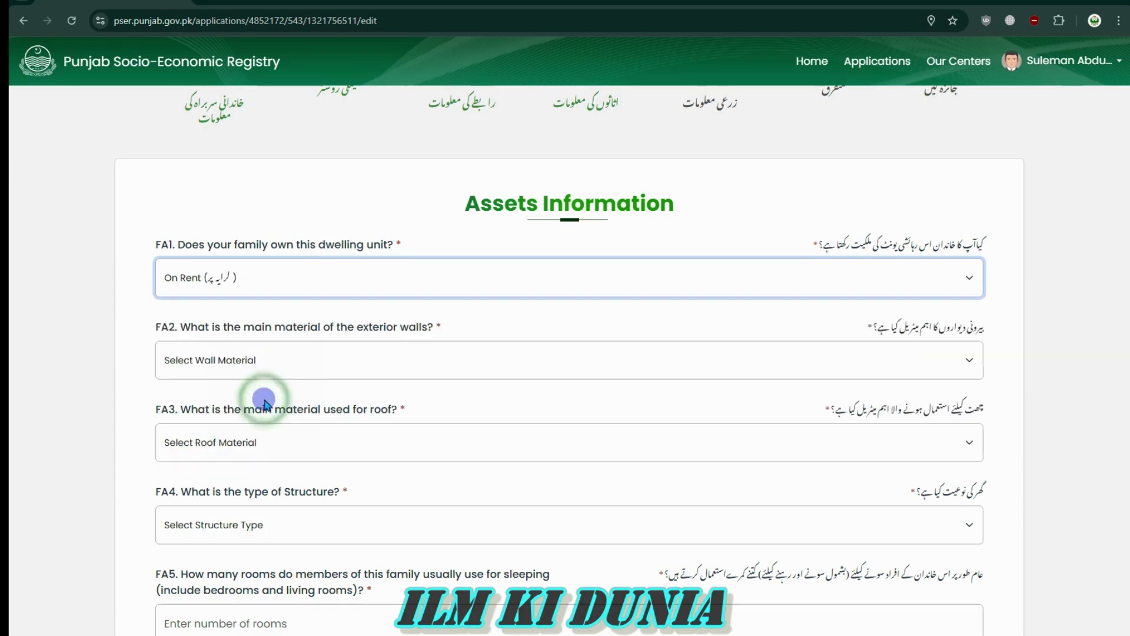
click(186, 301)
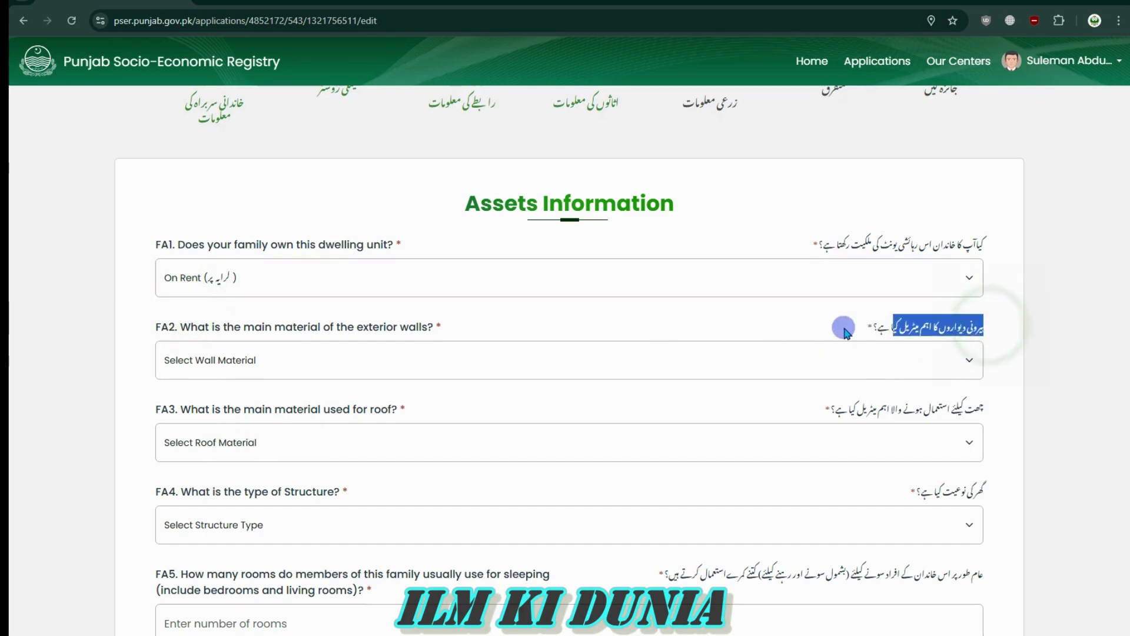
click(412, 363)
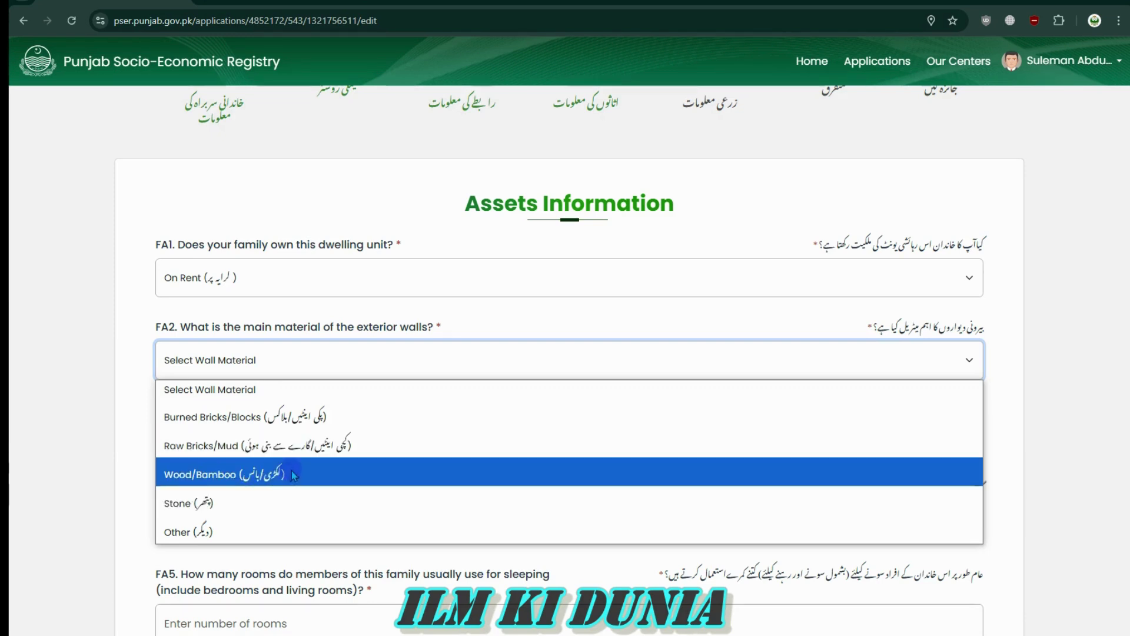
click(228, 446)
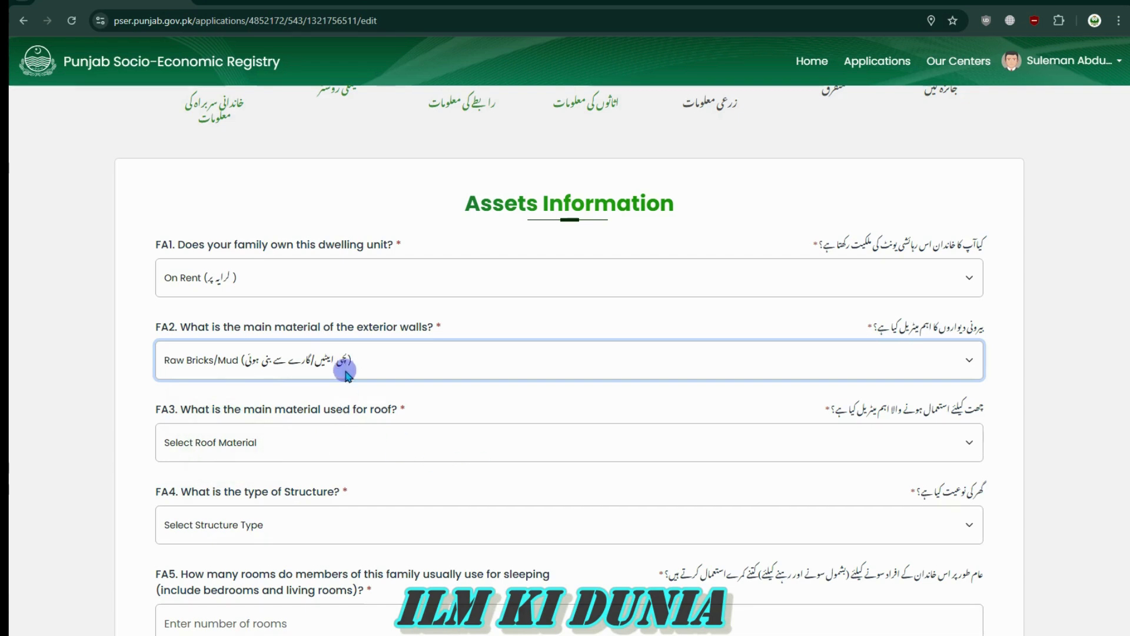
click(346, 360)
click(266, 423)
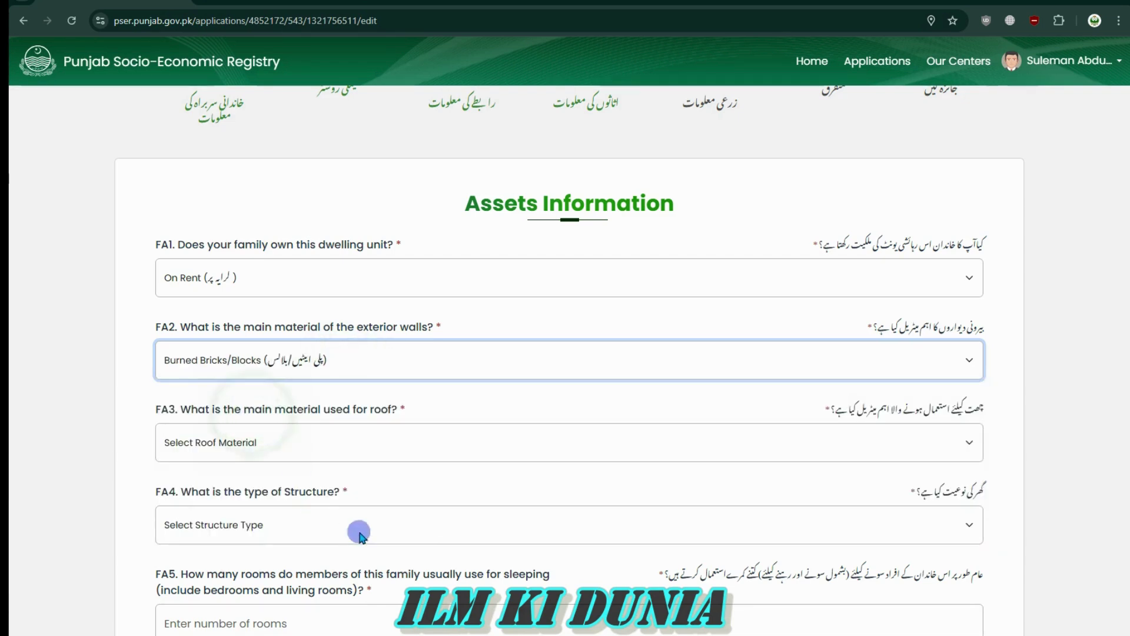
click(342, 390)
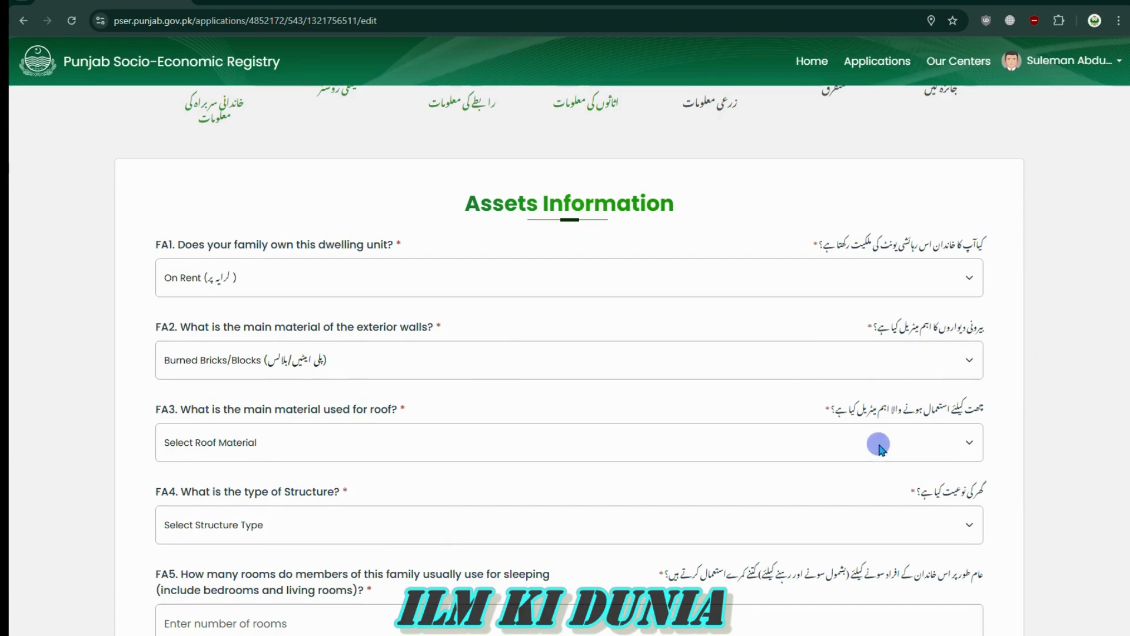
Set the roof material in FA3 to Iron/Cement Sheets
drag(988, 411, 950, 413)
click(915, 442)
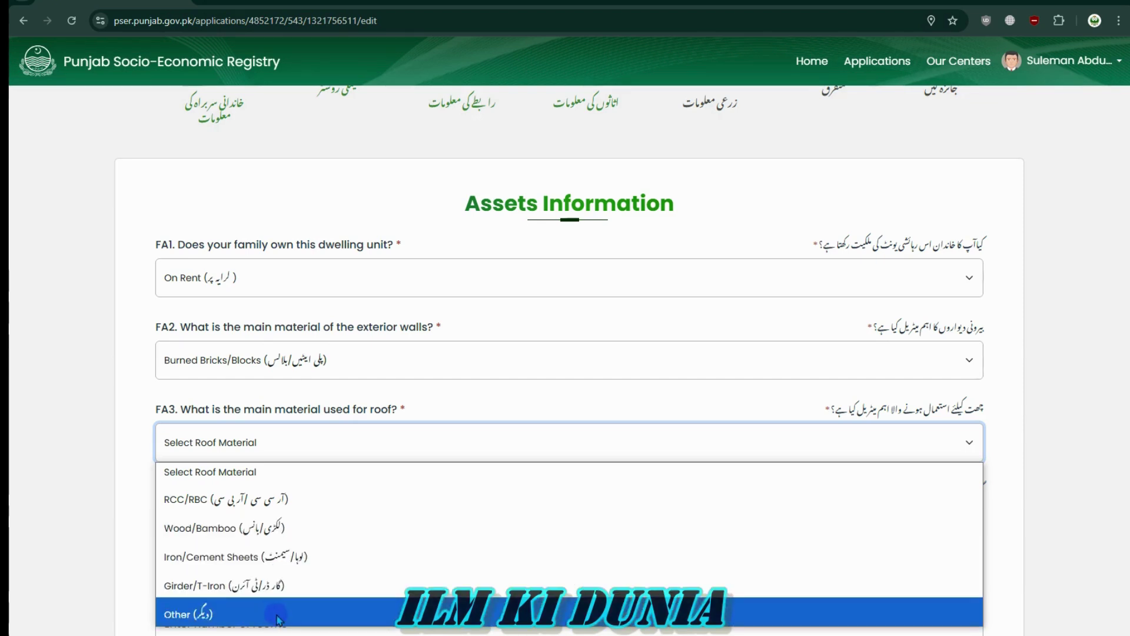
click(250, 556)
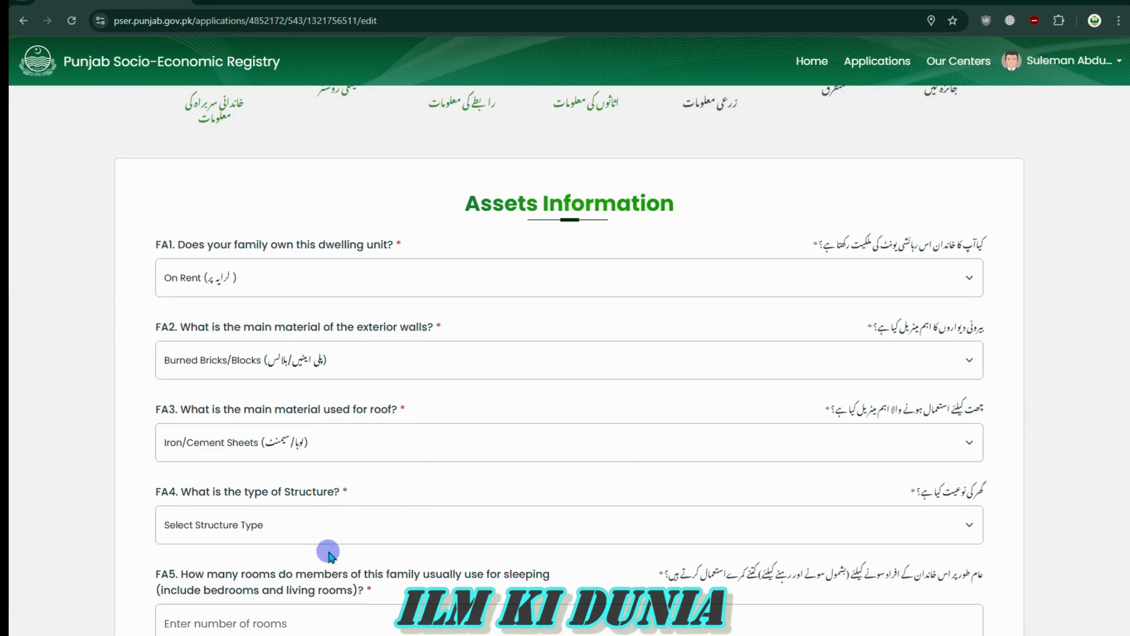
scroll(837, 520, down, 4)
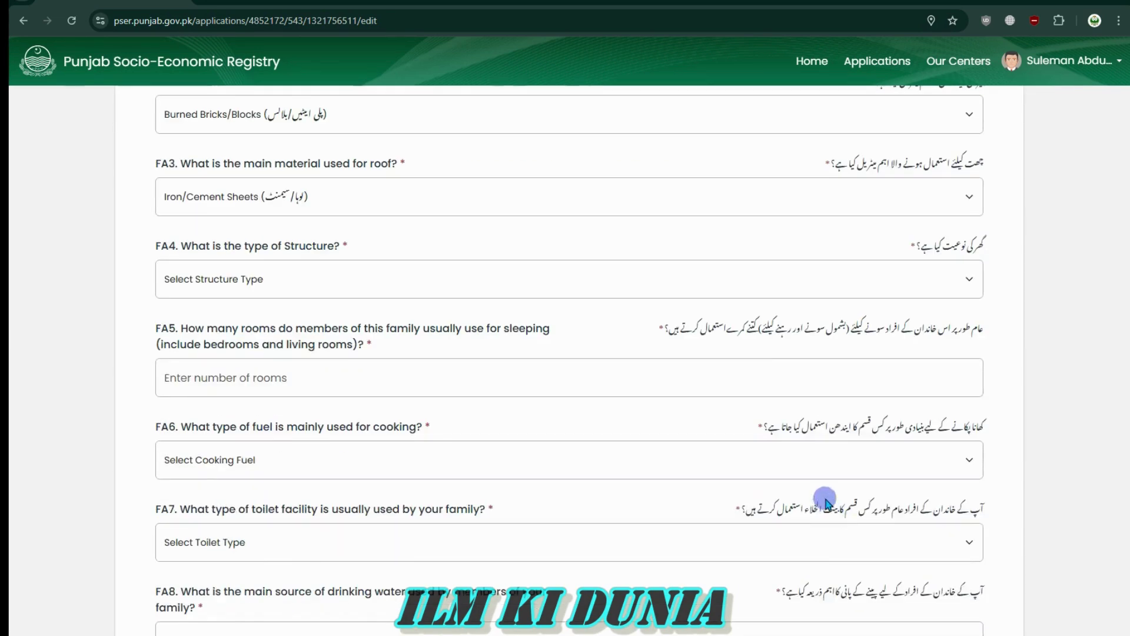
Set the FA4 structure type to Residential
click(648, 278)
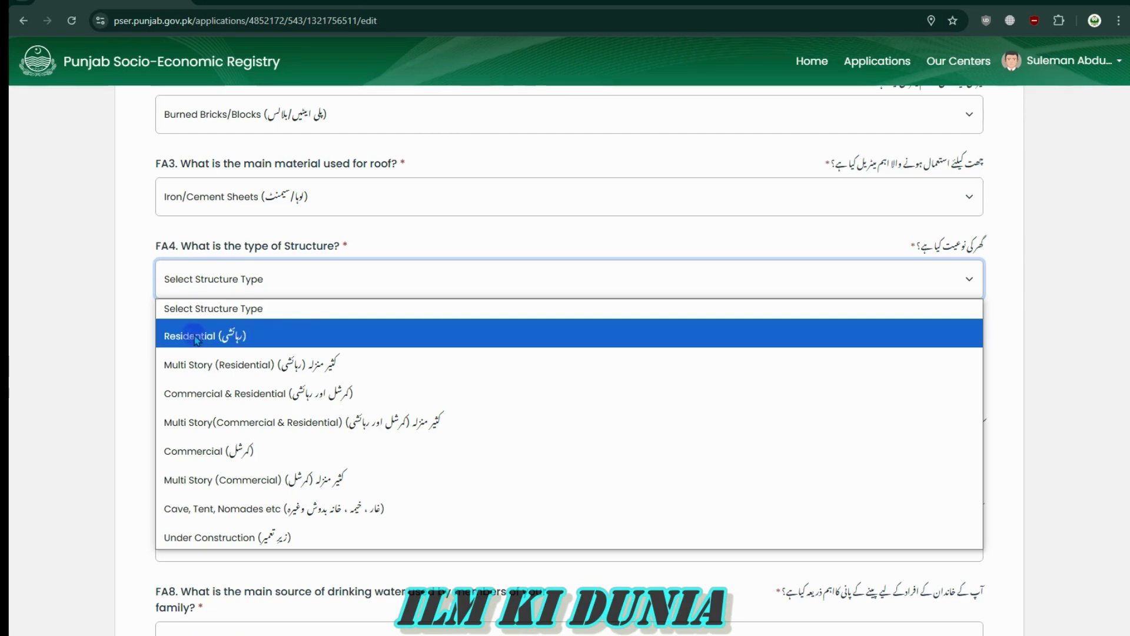
click(250, 336)
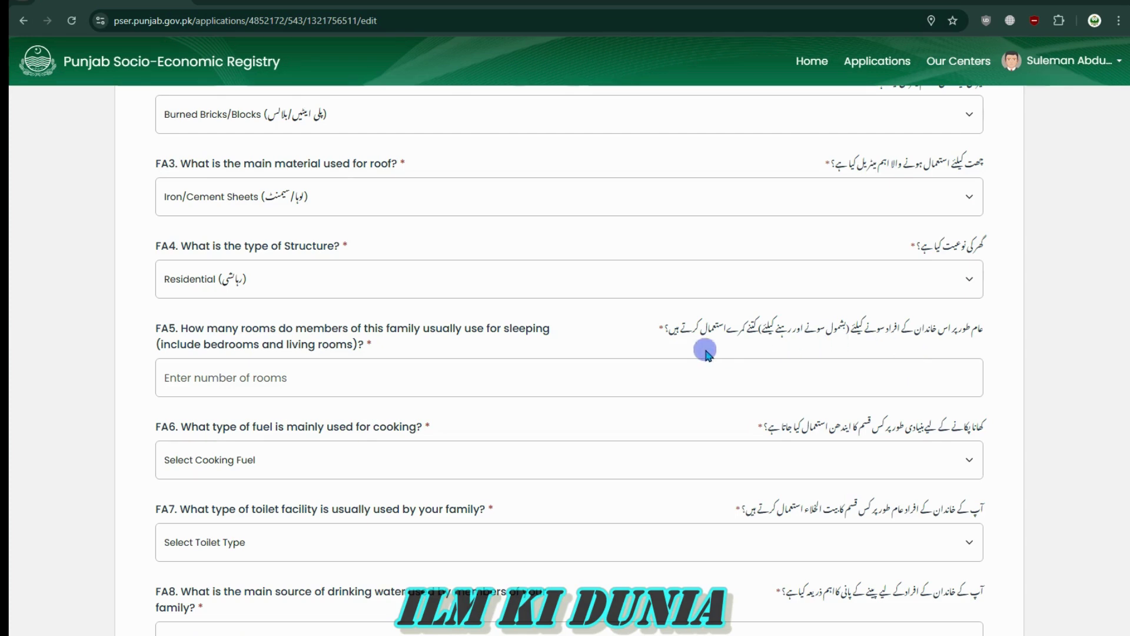
drag(651, 329, 979, 331)
click(983, 331)
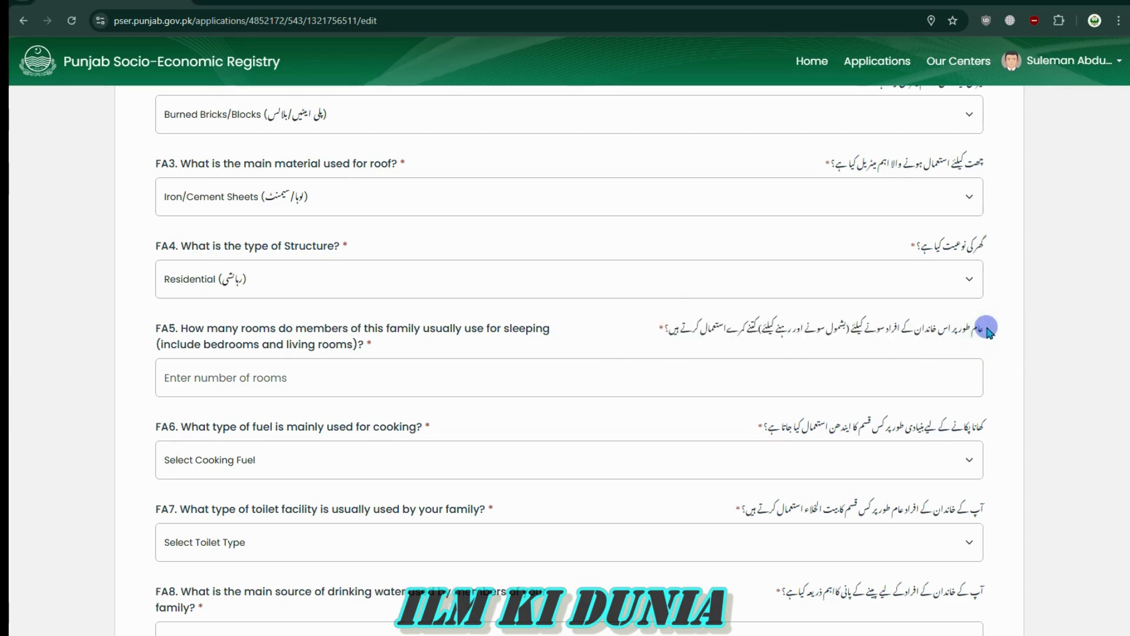
scroll(266, 379, down, 4)
scroll(264, 380, up, 4)
Enter 2 as the number of rooms used for sleeping
click(210, 381)
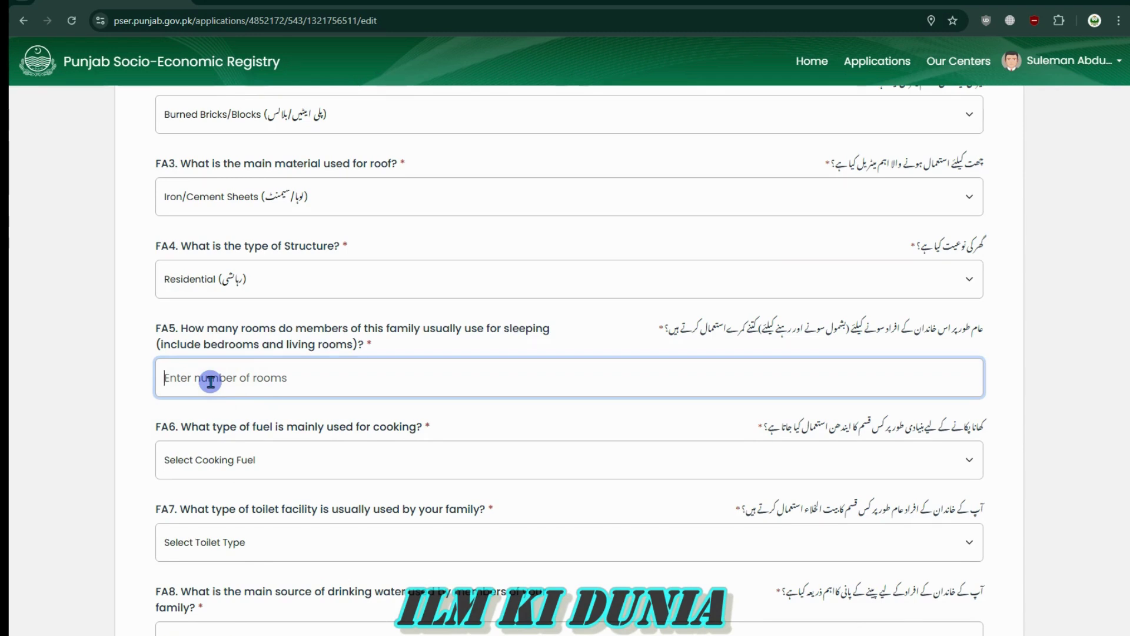
text(2)
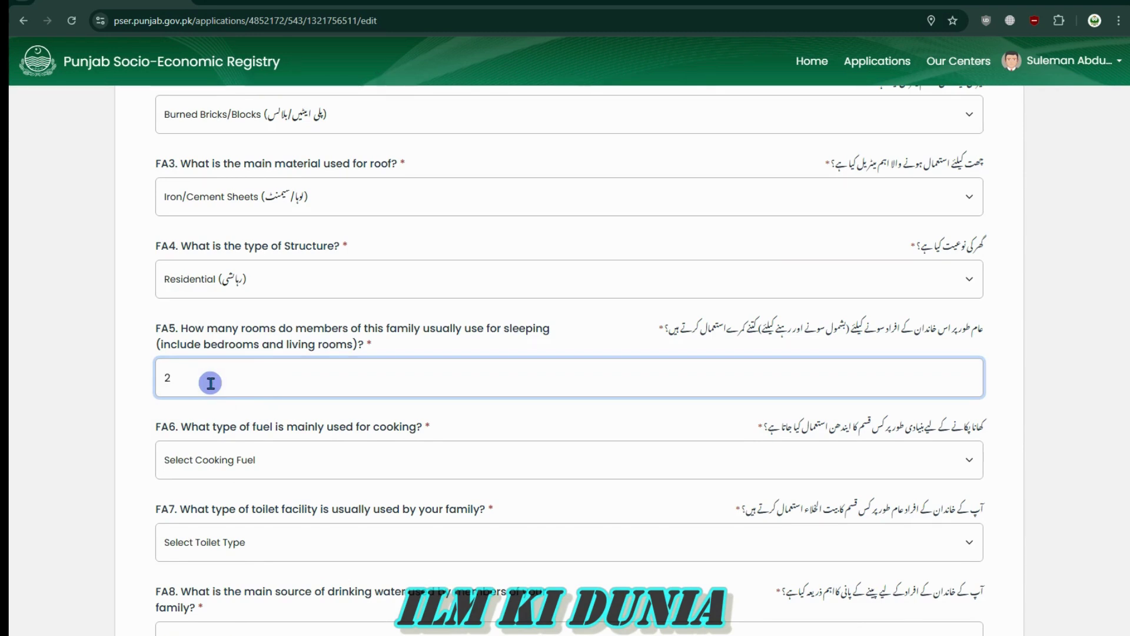
click(209, 378)
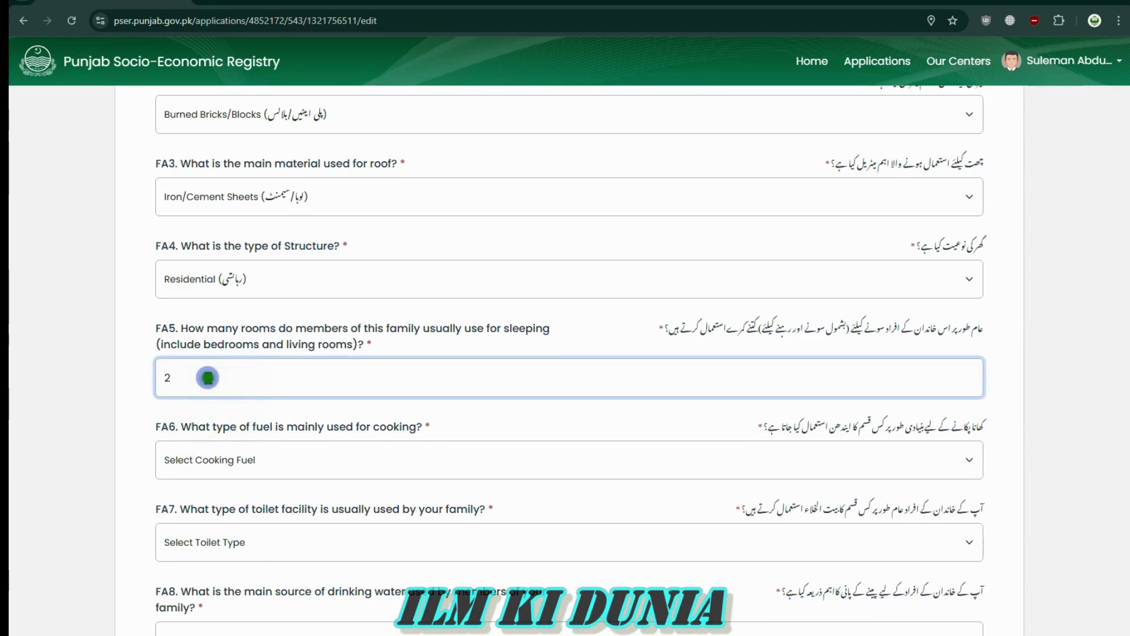
key(BackSpace)
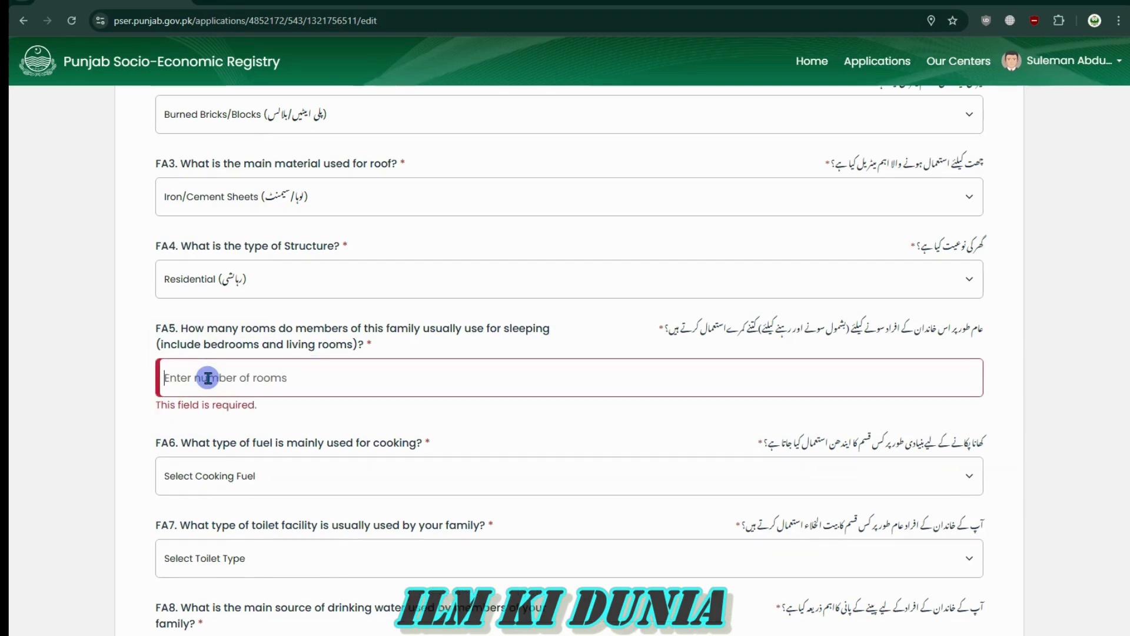
text(3)
key(BackSpace)
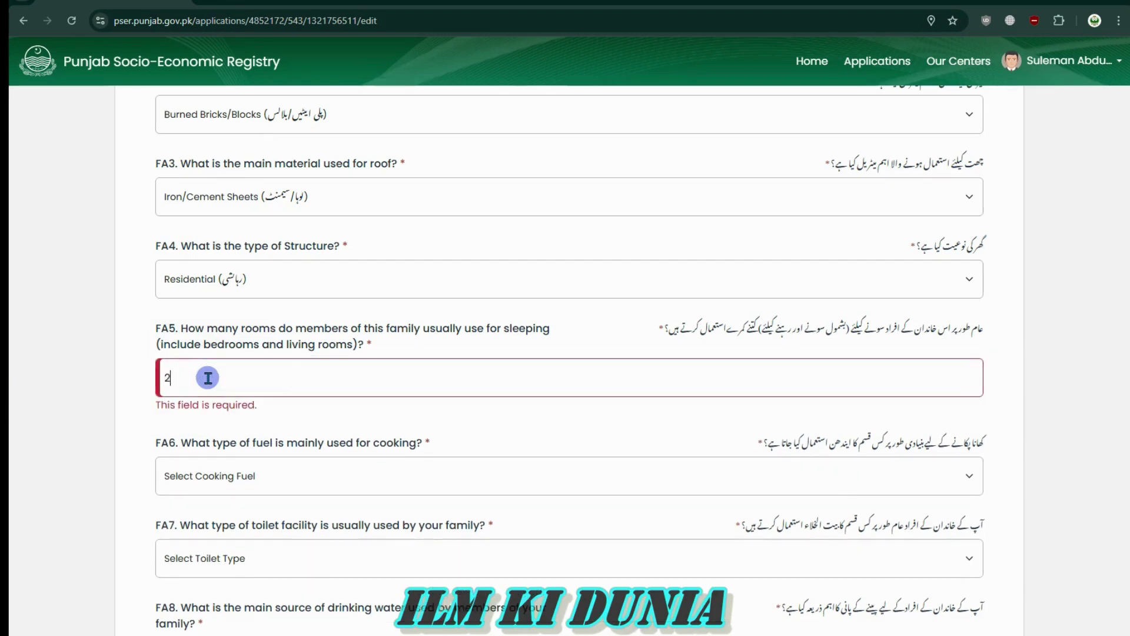
text(2)
click(228, 433)
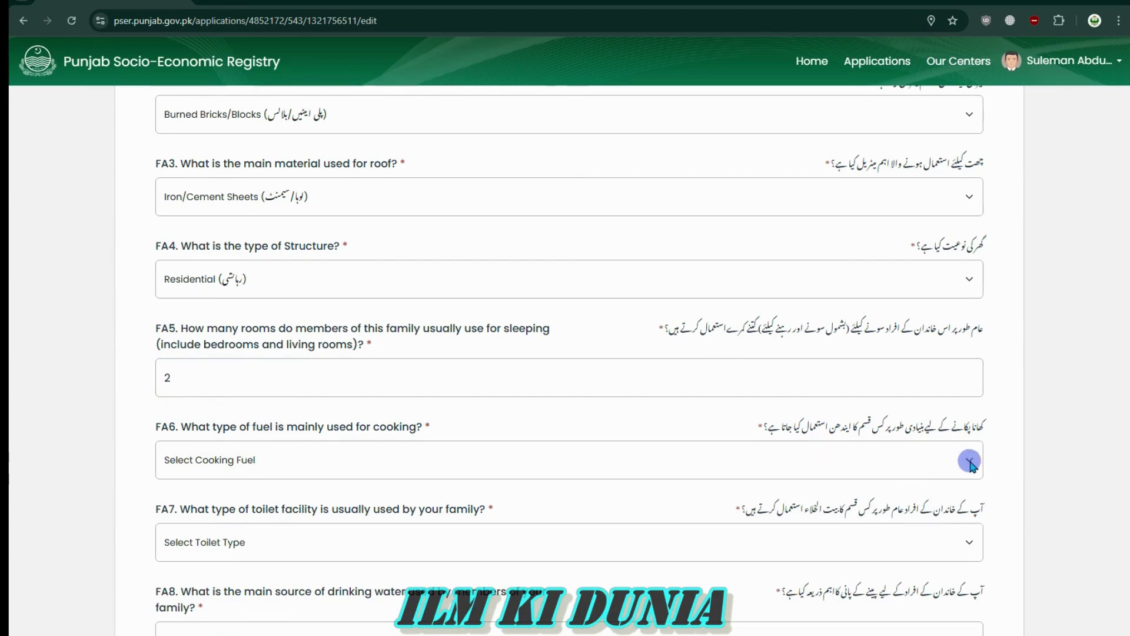
Show the FA6 cooking fuel choices, leaving the fuel unselected
drag(977, 430, 763, 429)
drag(852, 428, 747, 428)
click(746, 428)
scroll(936, 509, down, 4)
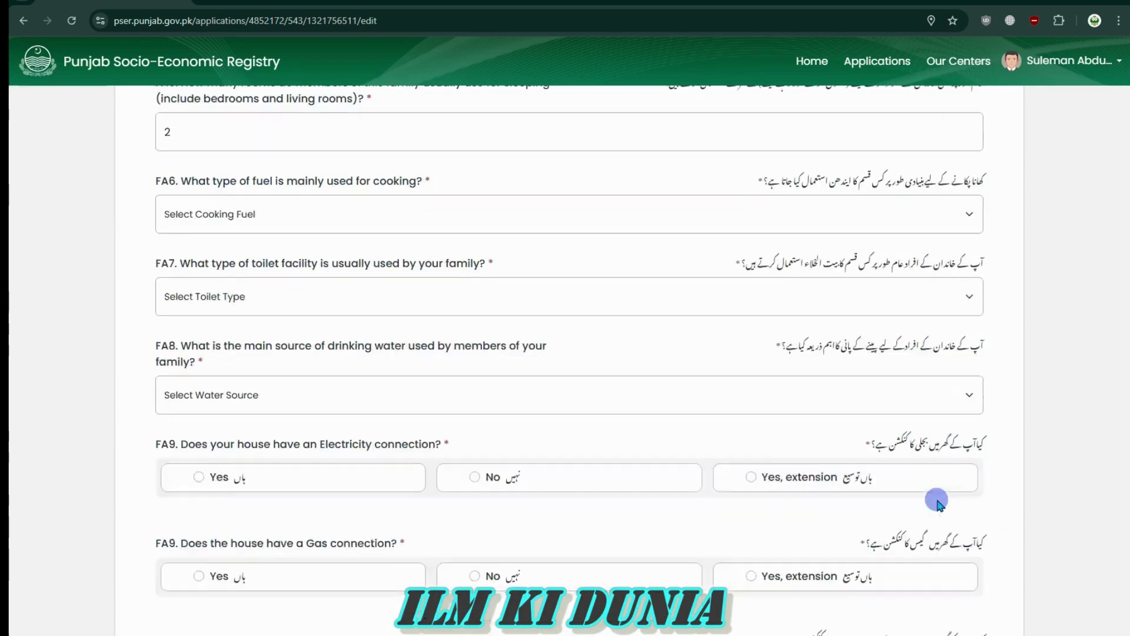
click(785, 224)
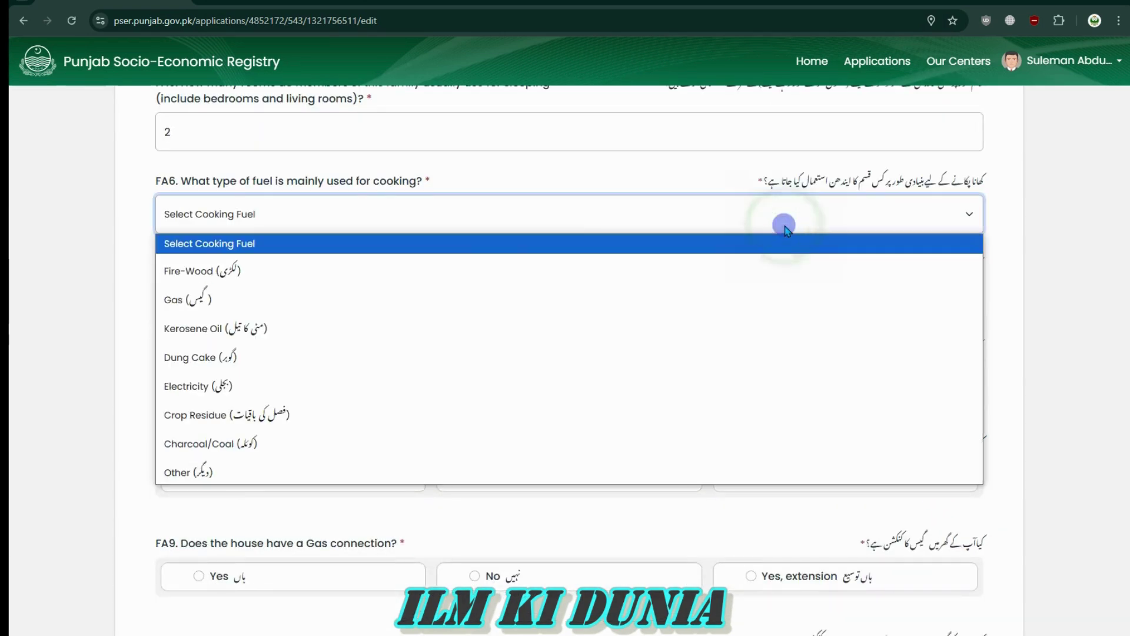
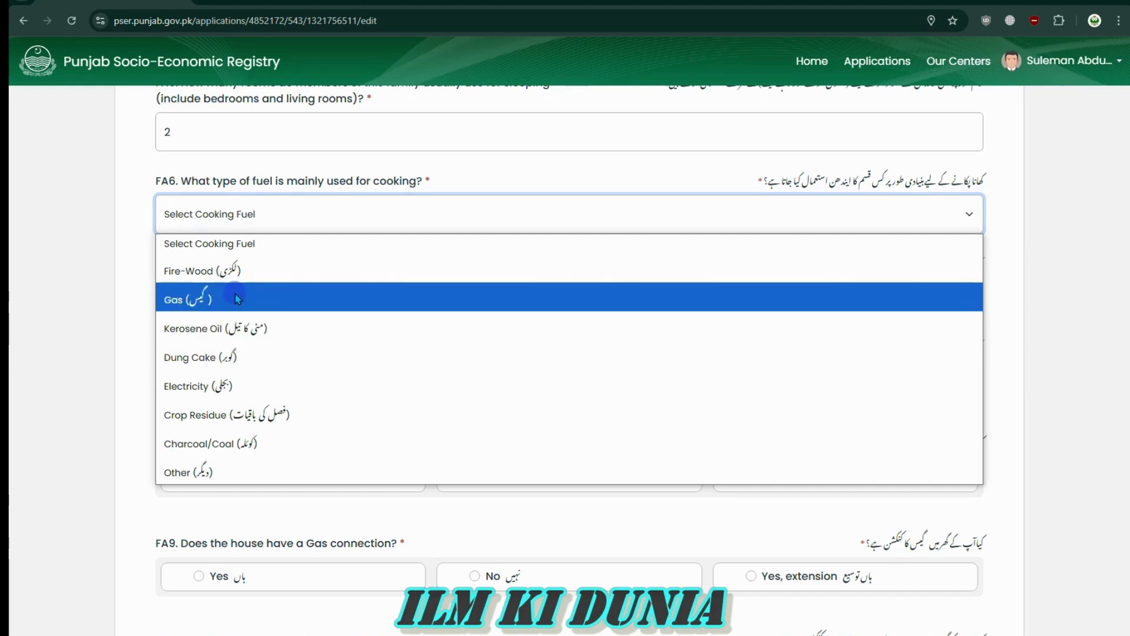
Choose Fire-Wood as the FA6 cooking fuel and Flush Connected To Public Sewerage as the FA7 toilet
click(236, 271)
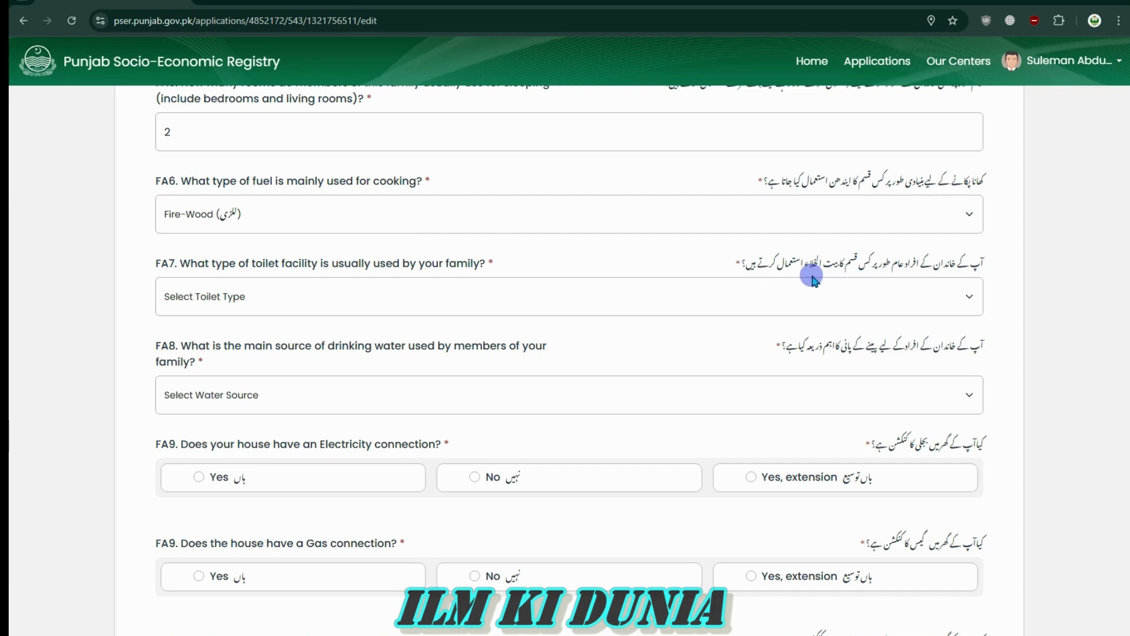
click(504, 310)
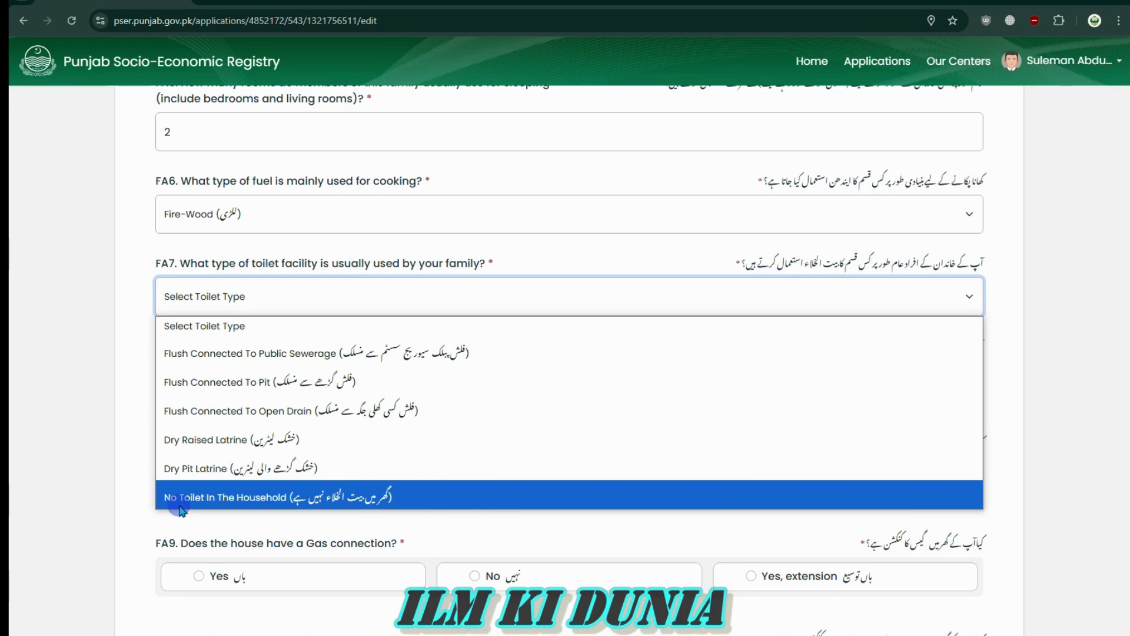
click(297, 354)
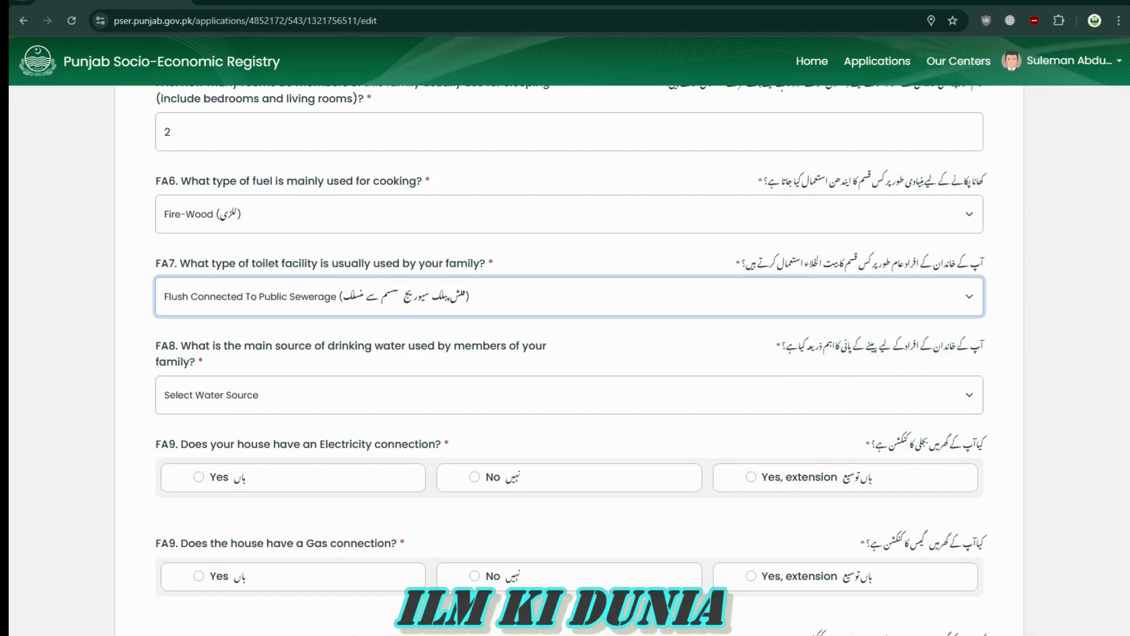
click(769, 392)
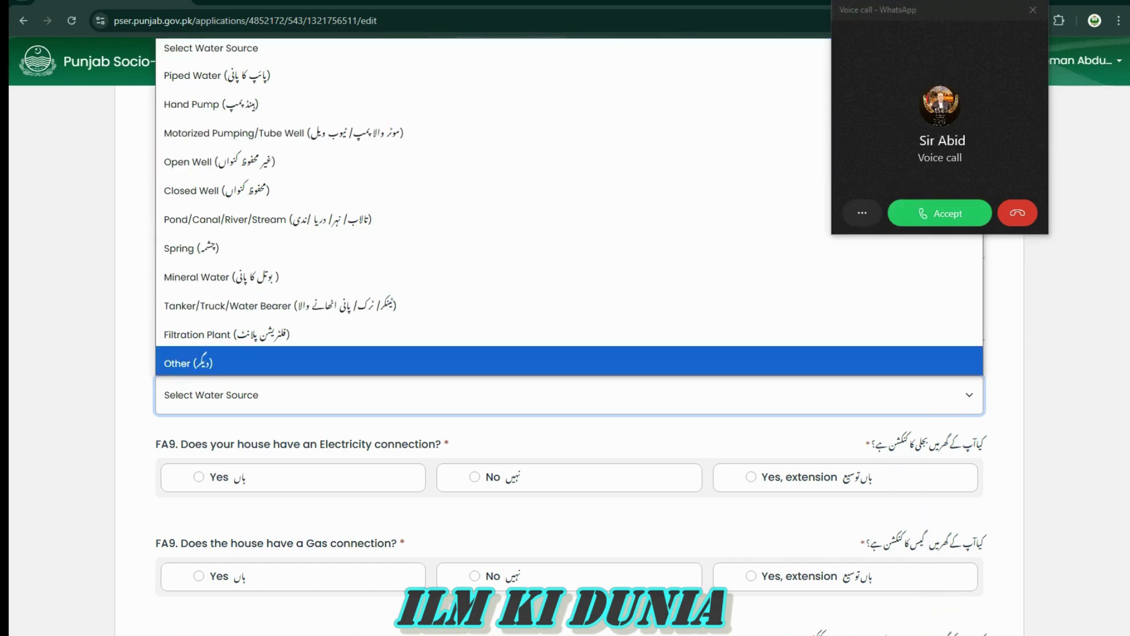
Decline the WhatsApp call and set the FA8 water source to Motorized Pumping/Tube Well
click(1017, 213)
click(757, 396)
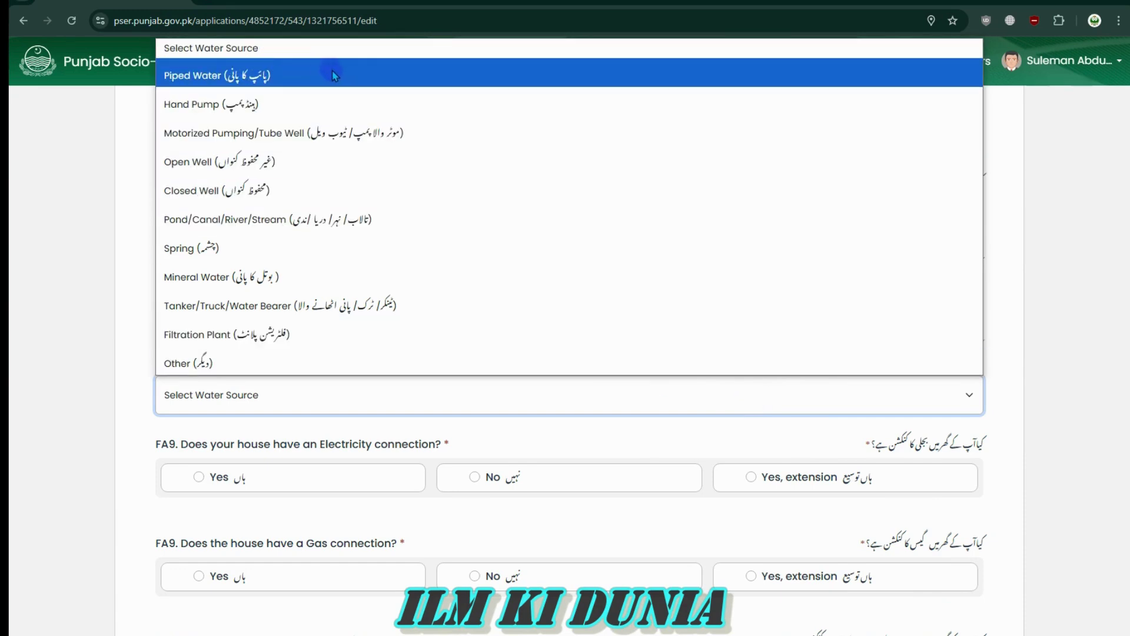
click(307, 140)
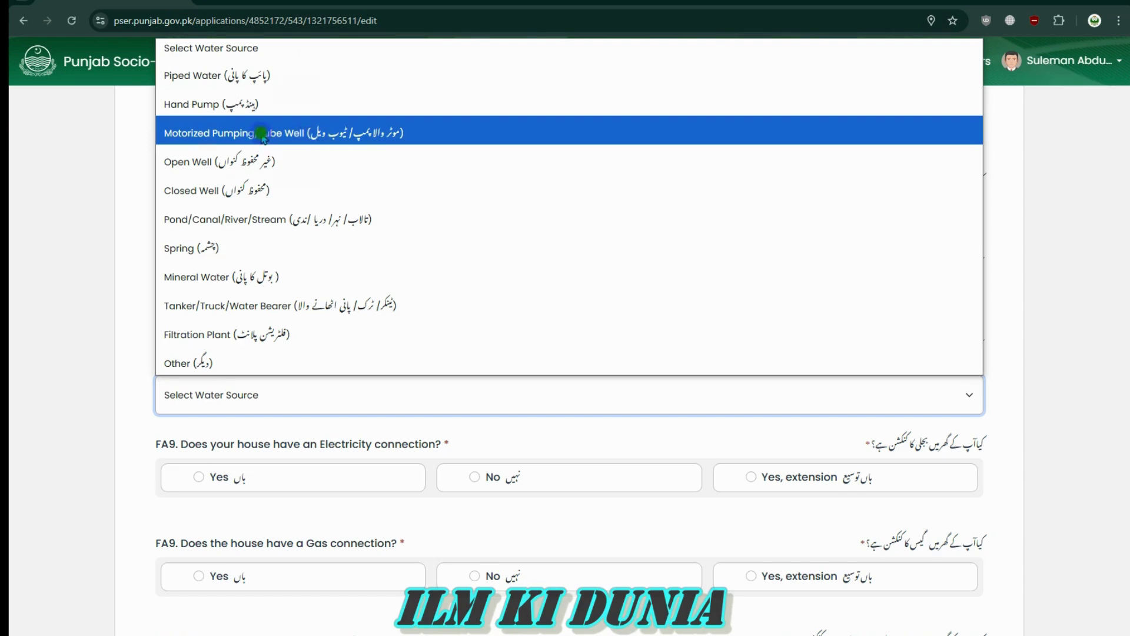
click(446, 400)
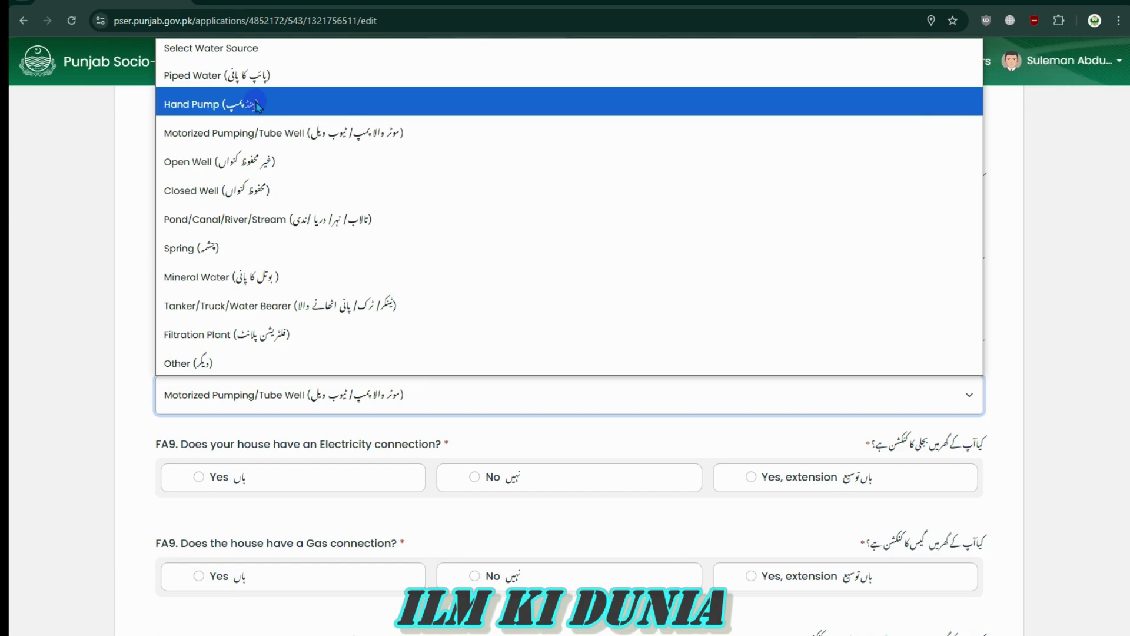
click(303, 160)
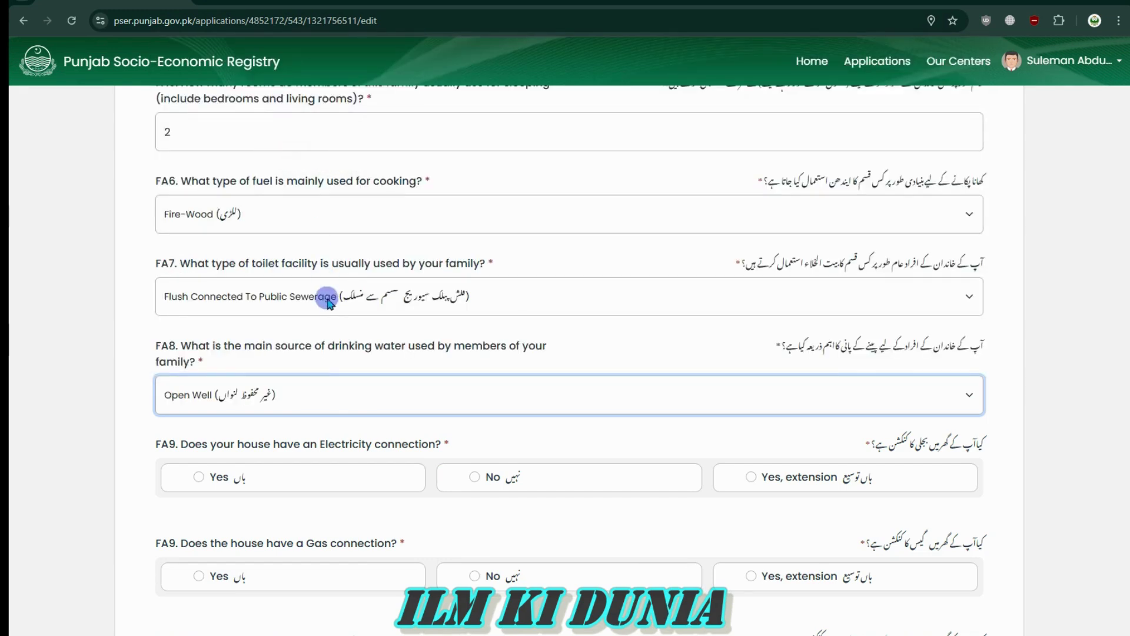
click(318, 401)
click(336, 131)
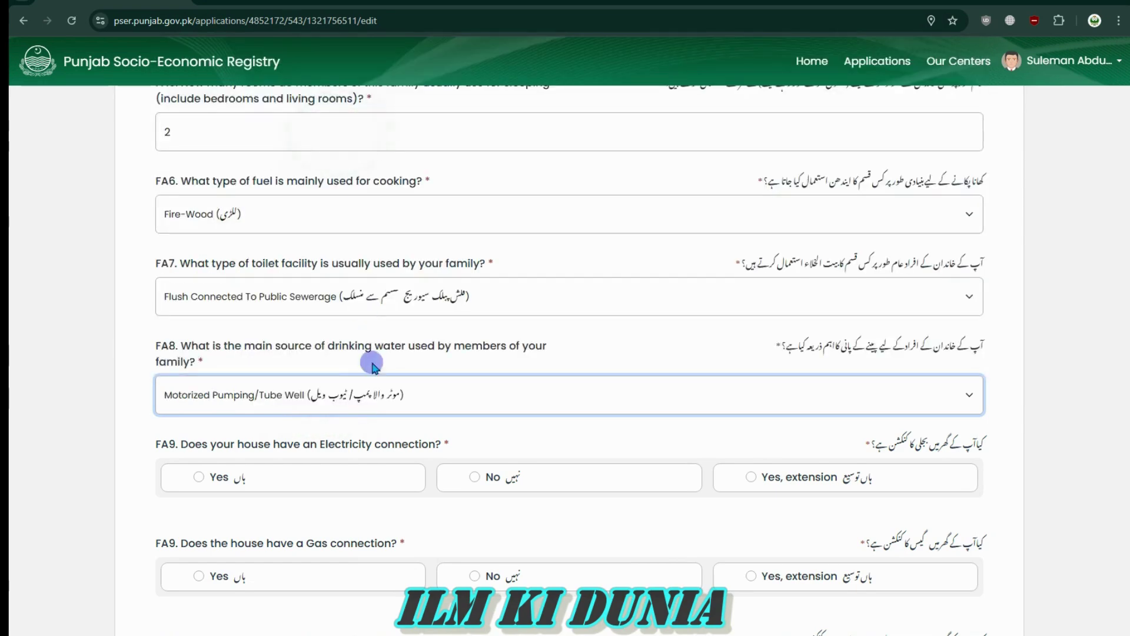
Answer No to the FA9 gas connection question
scroll(969, 488, down, 4)
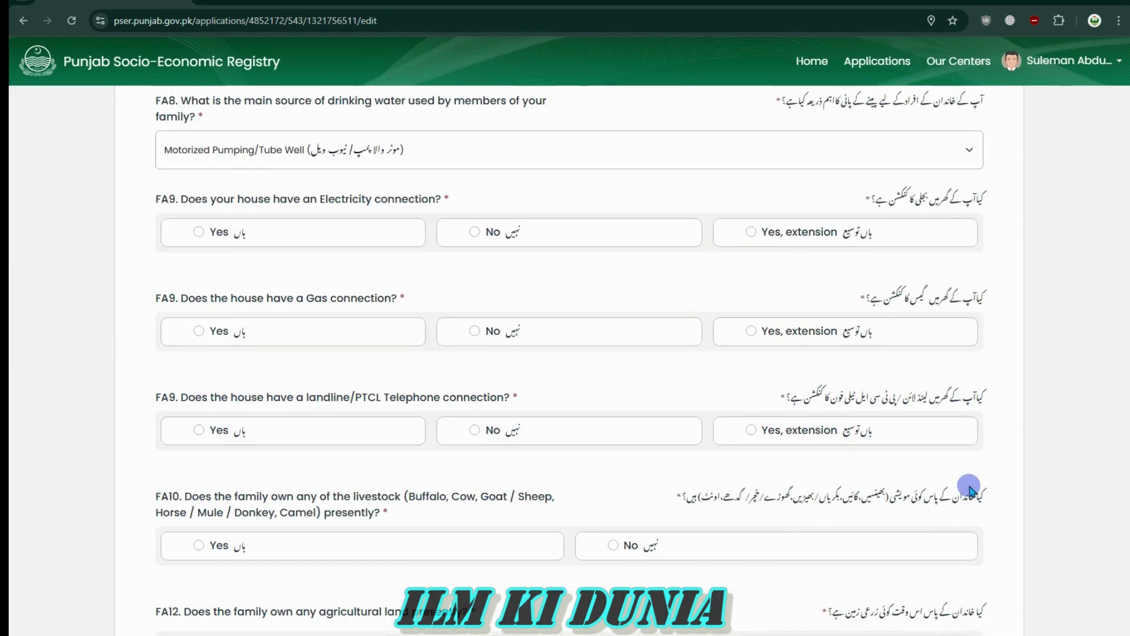
drag(982, 295, 861, 302)
click(863, 301)
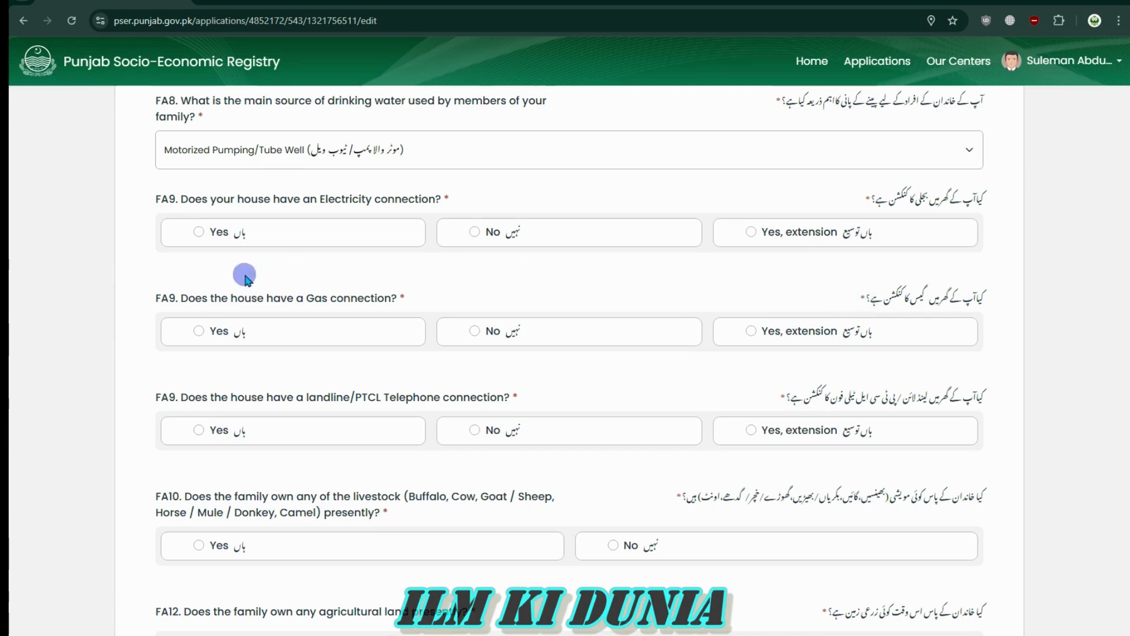
click(199, 331)
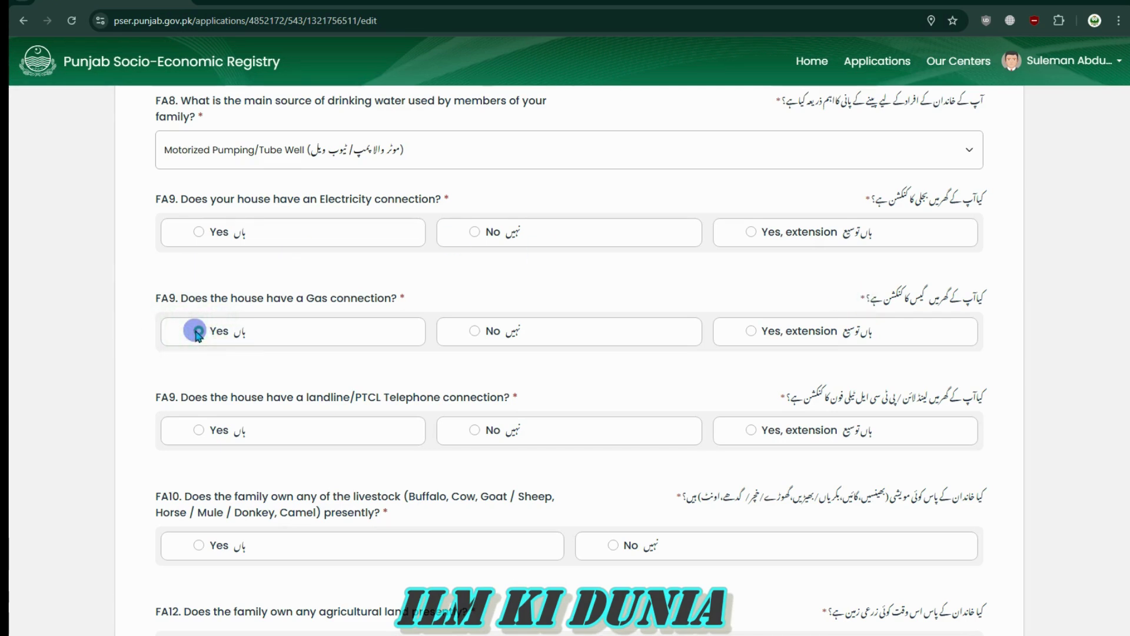
click(474, 332)
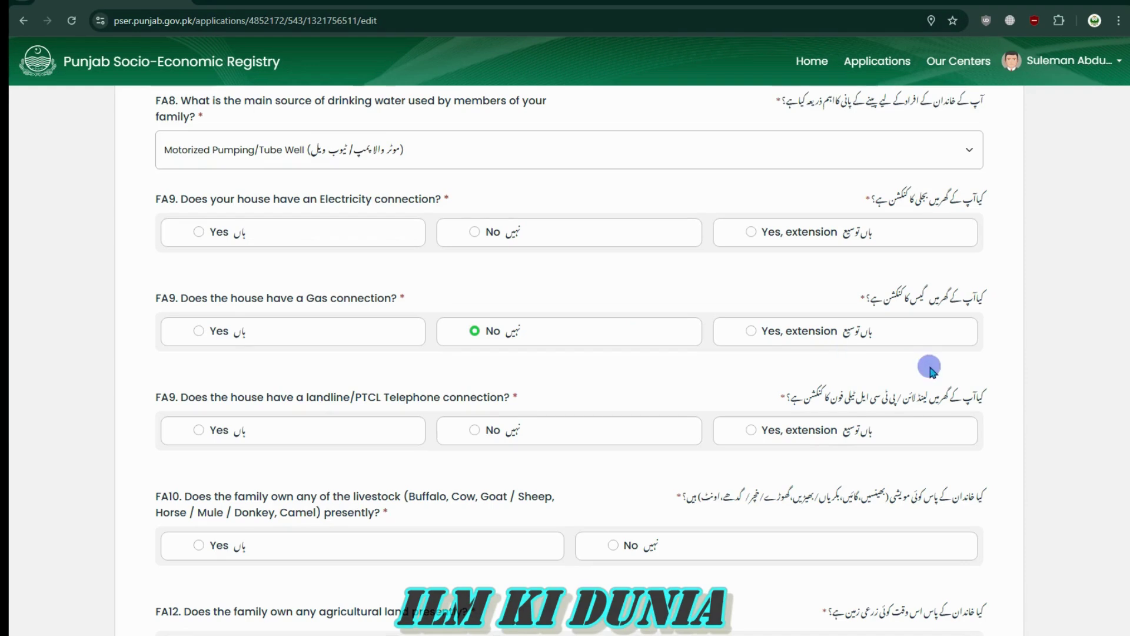
drag(874, 337, 838, 340)
click(751, 331)
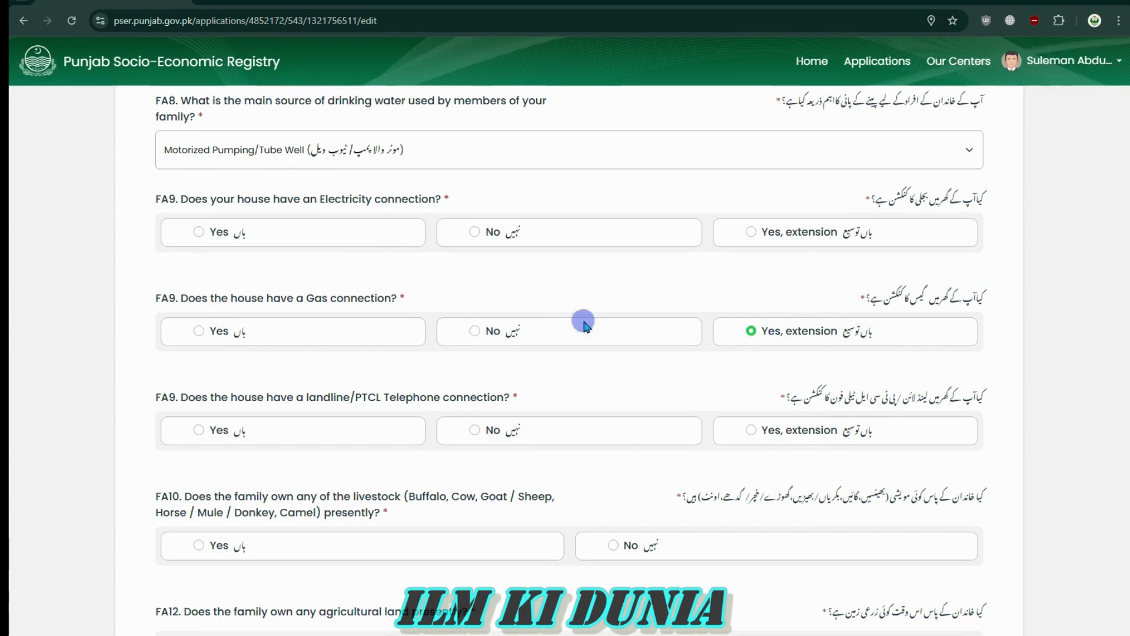
click(199, 331)
click(475, 332)
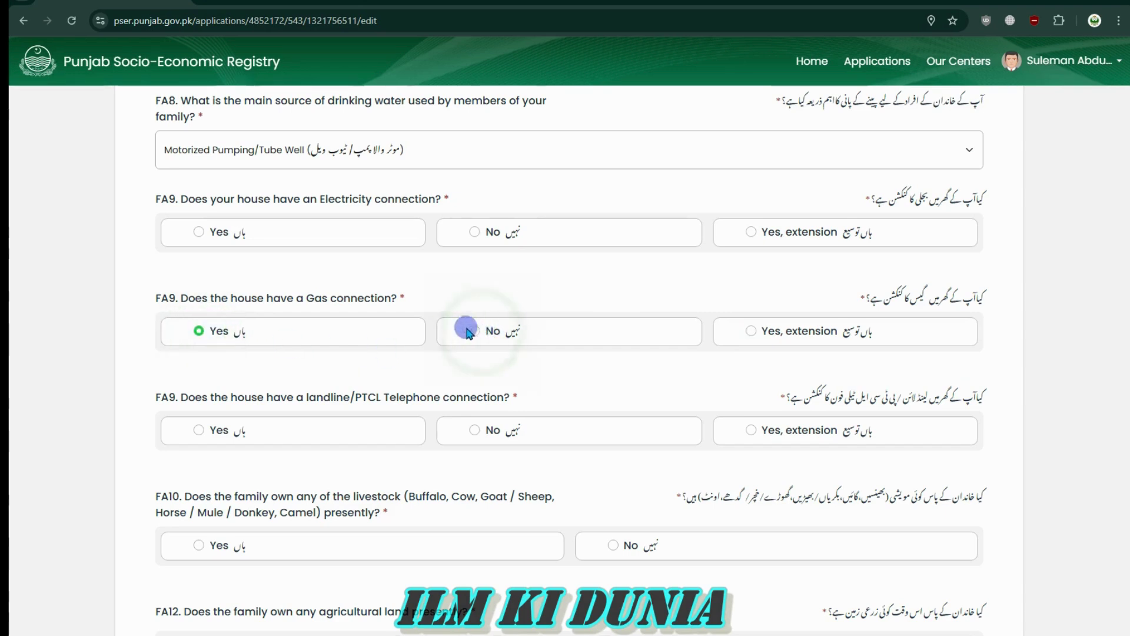
click(474, 331)
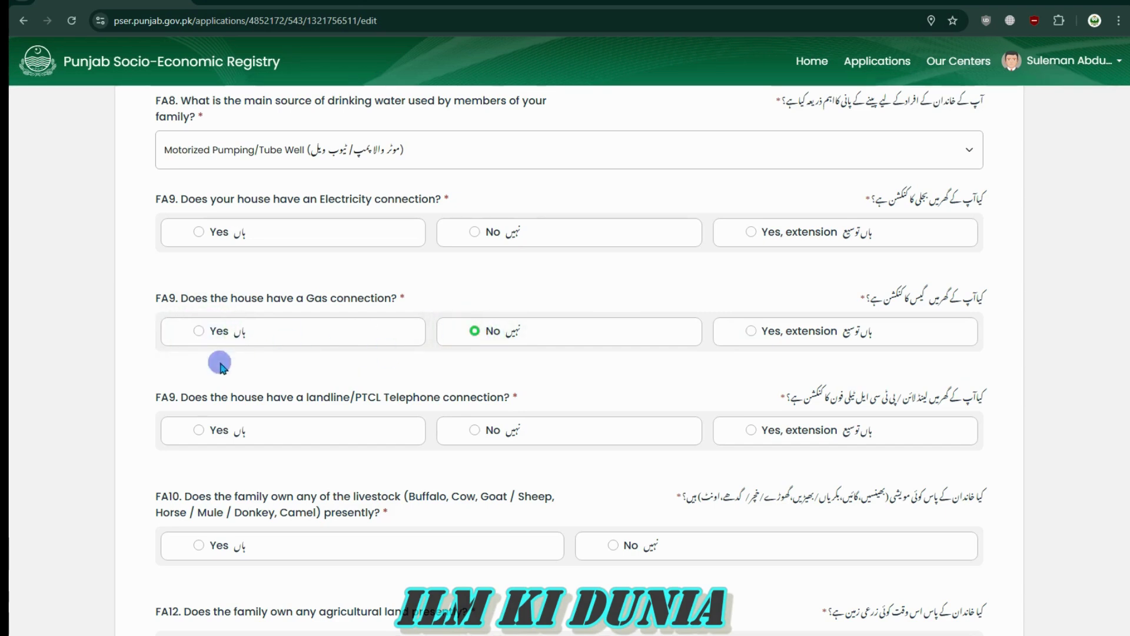
click(198, 333)
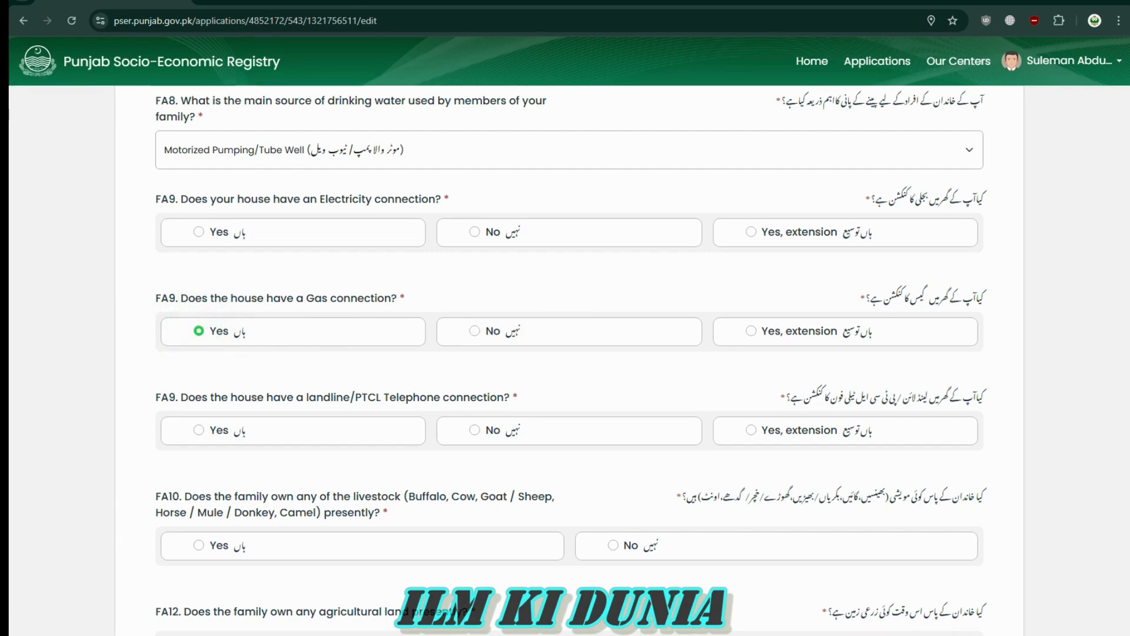
click(476, 329)
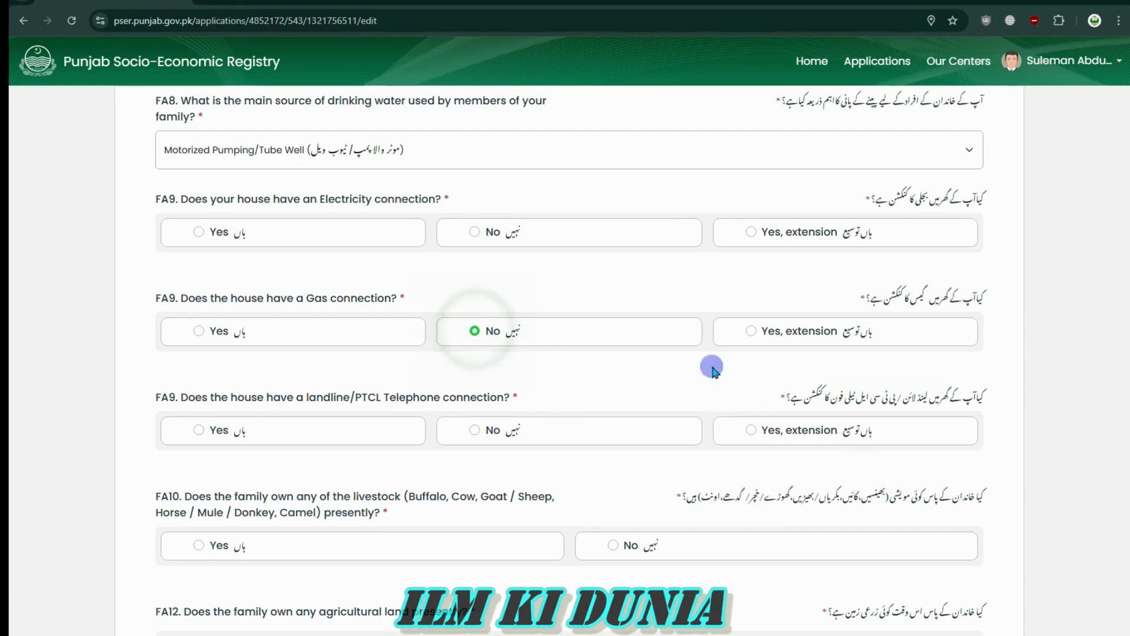
Answer No to the landline/PTCL telephone connection question
scroll(989, 429, down, 4)
drag(974, 151, 772, 153)
drag(782, 151, 983, 147)
click(977, 145)
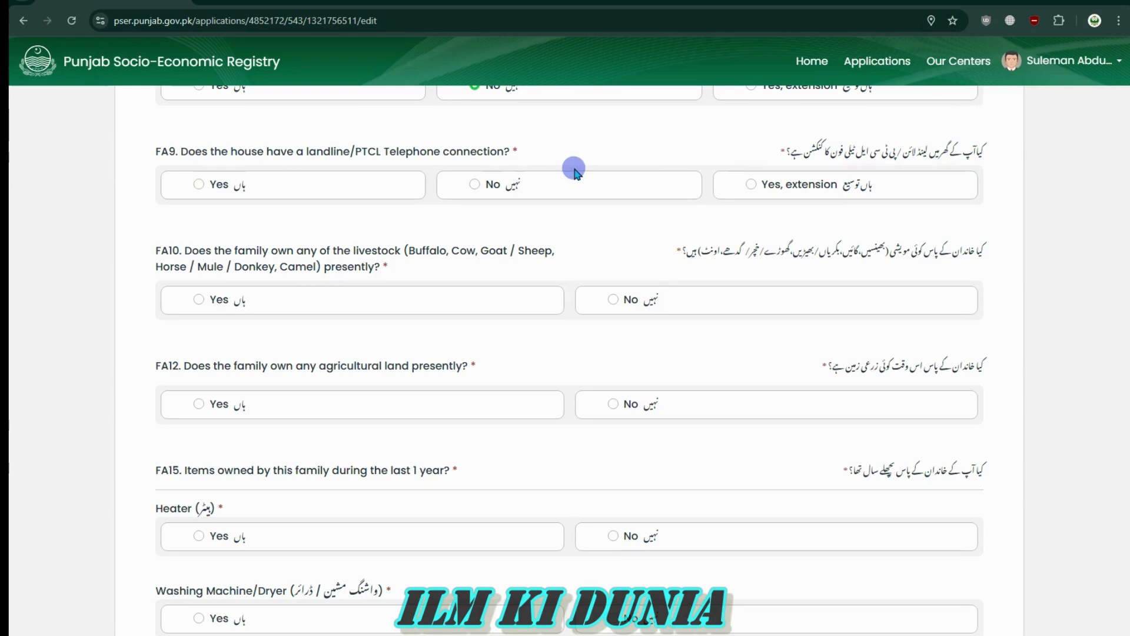
click(199, 185)
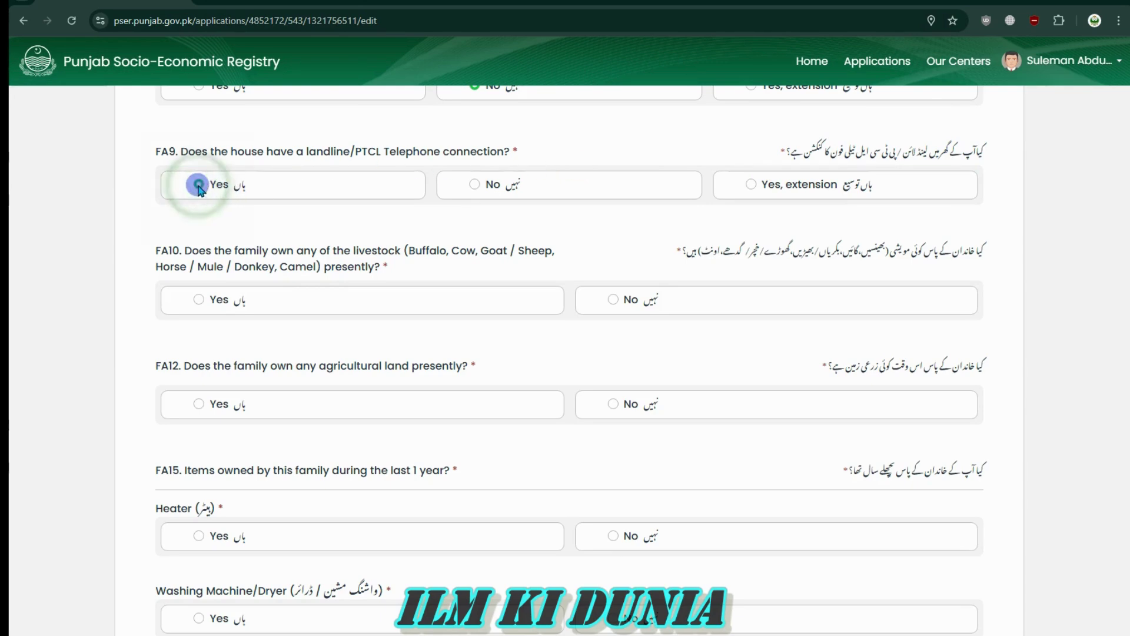
click(475, 185)
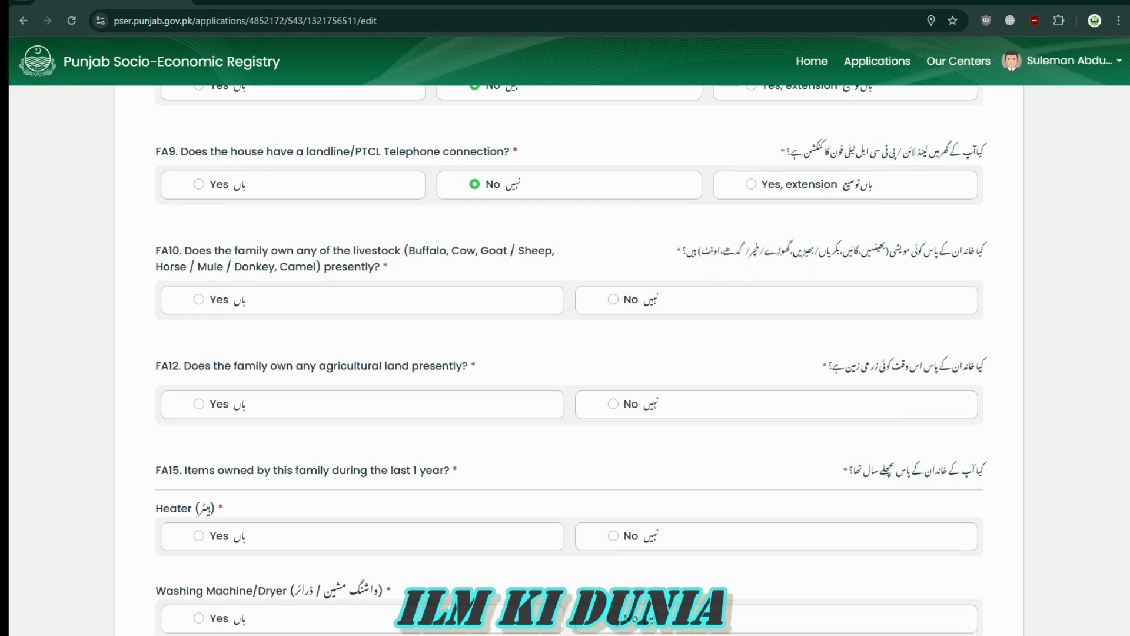
drag(953, 259, 735, 253)
Answer Yes to FA10 livestock ownership and enter 4 as the goats/sheep count
click(715, 259)
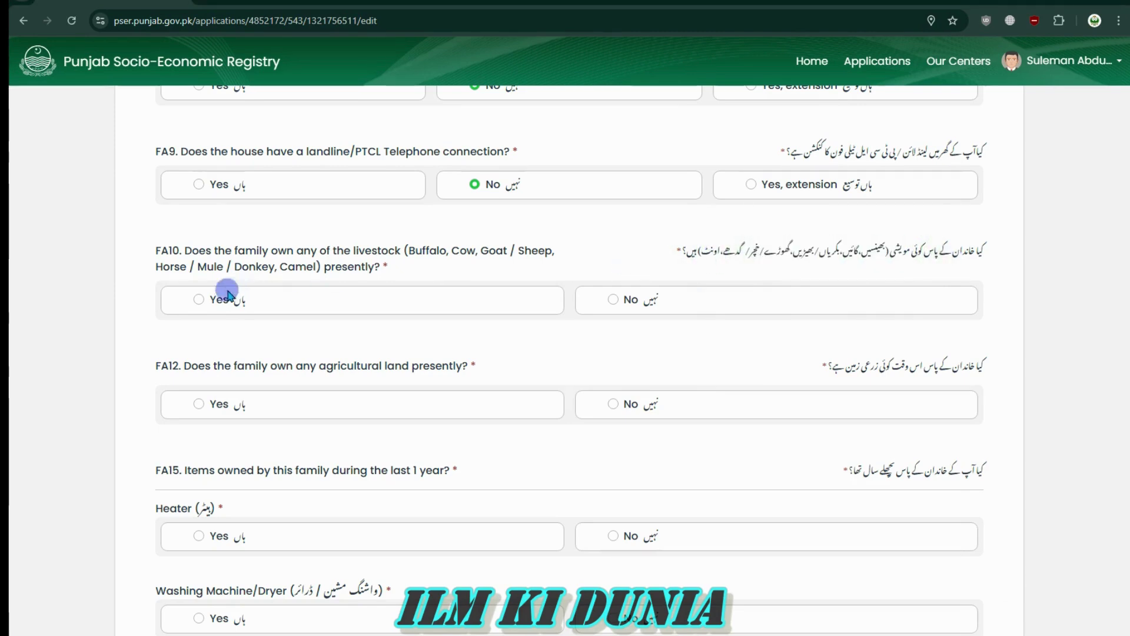
click(198, 299)
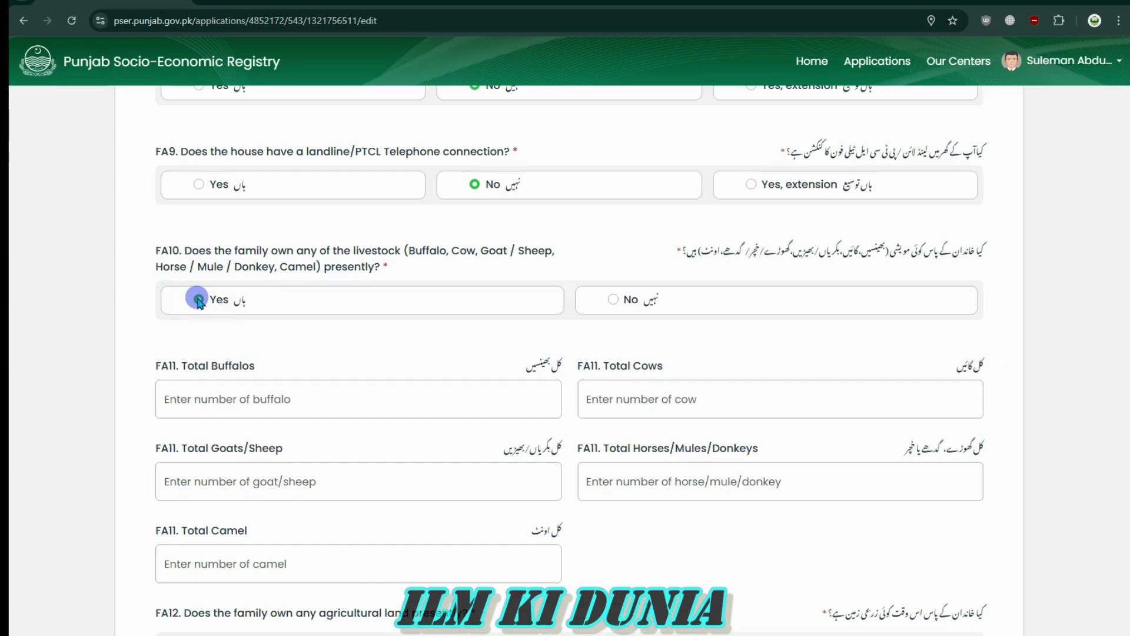
scroll(582, 501, down, 4)
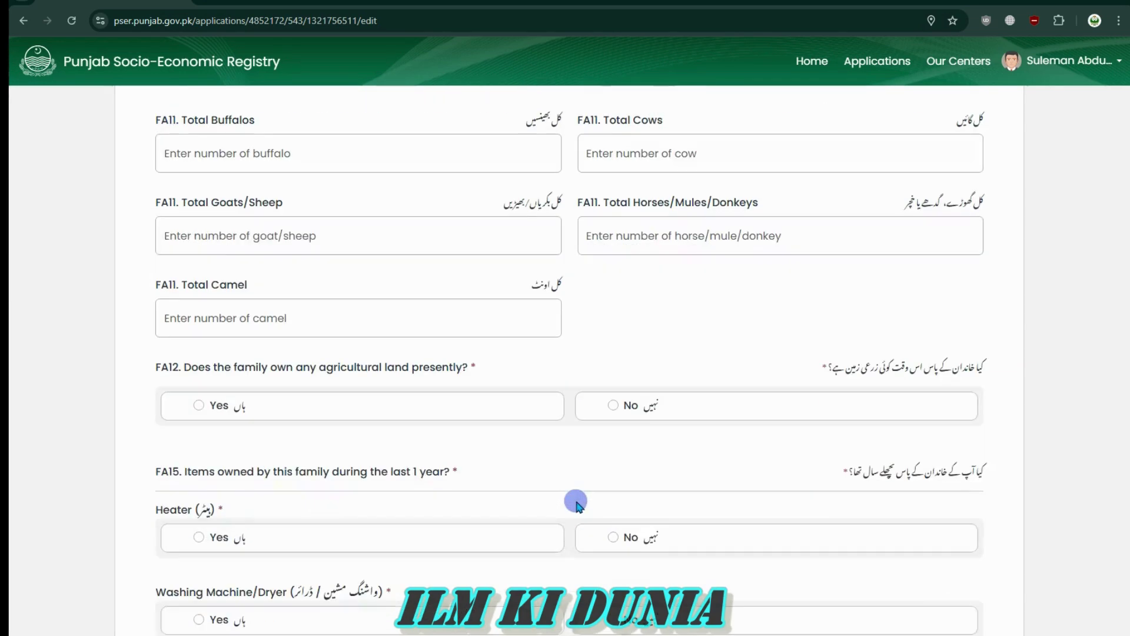
click(497, 155)
click(638, 160)
click(762, 236)
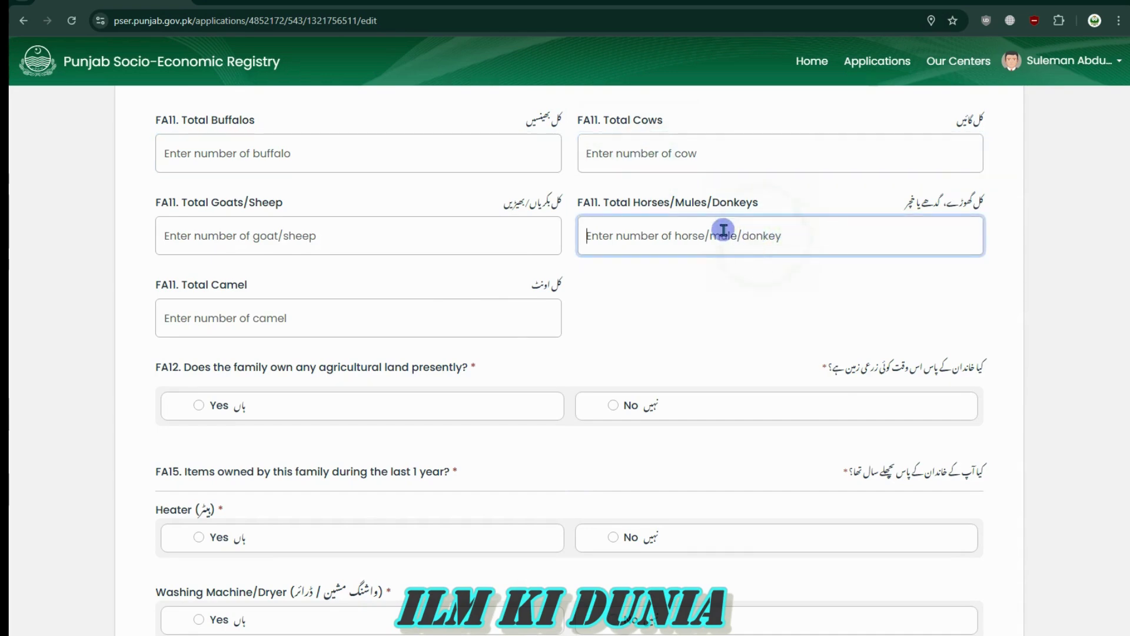
click(681, 158)
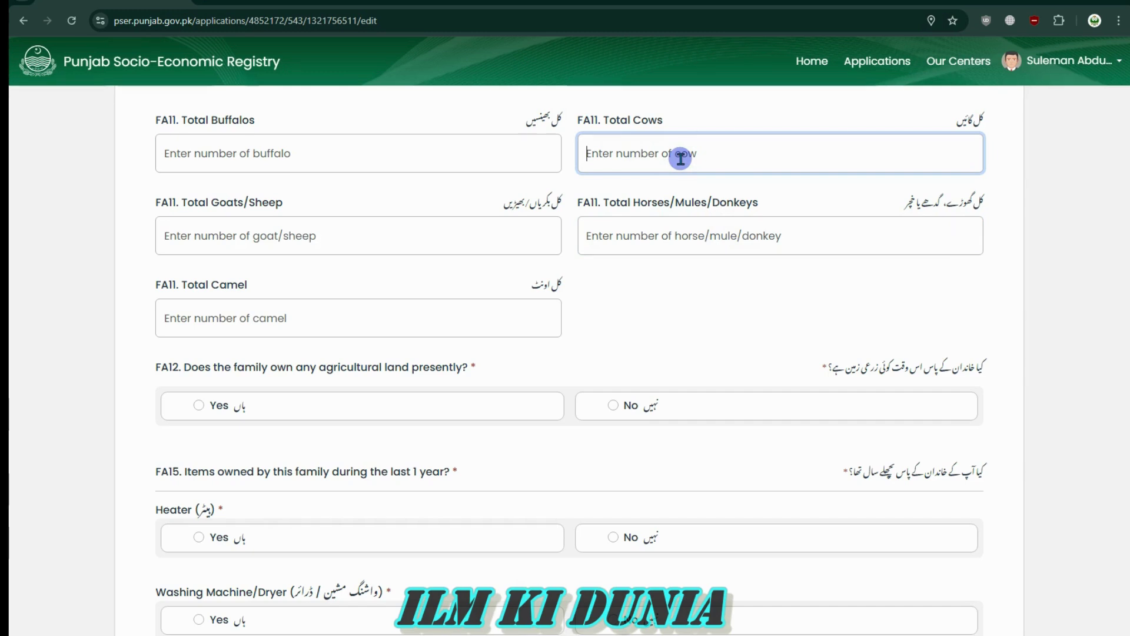
click(524, 149)
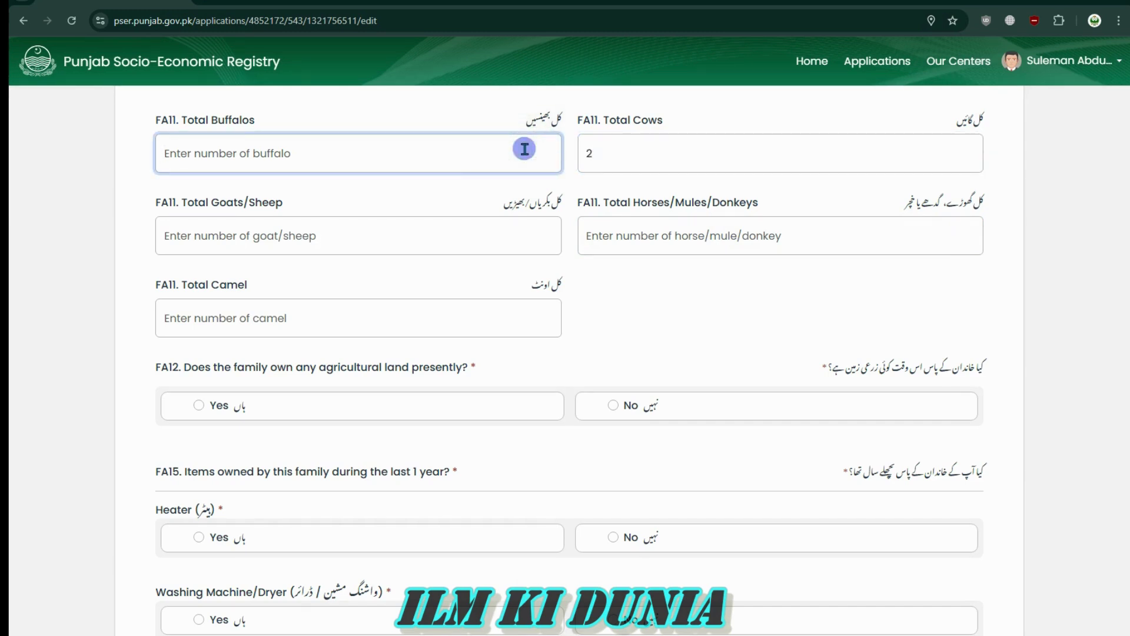
click(608, 144)
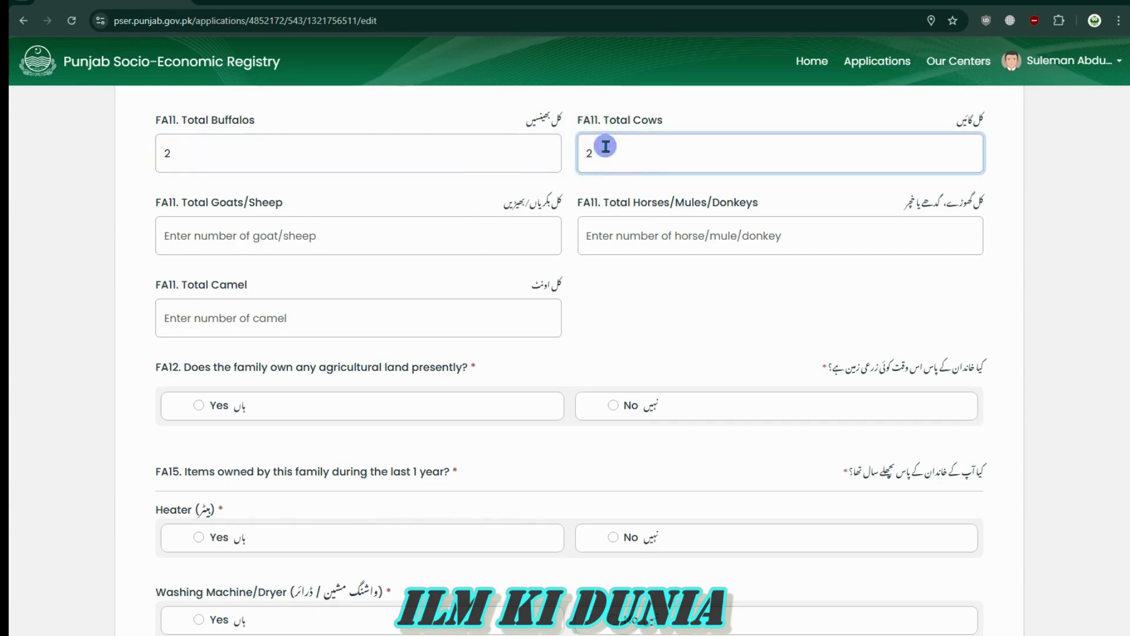
click(315, 202)
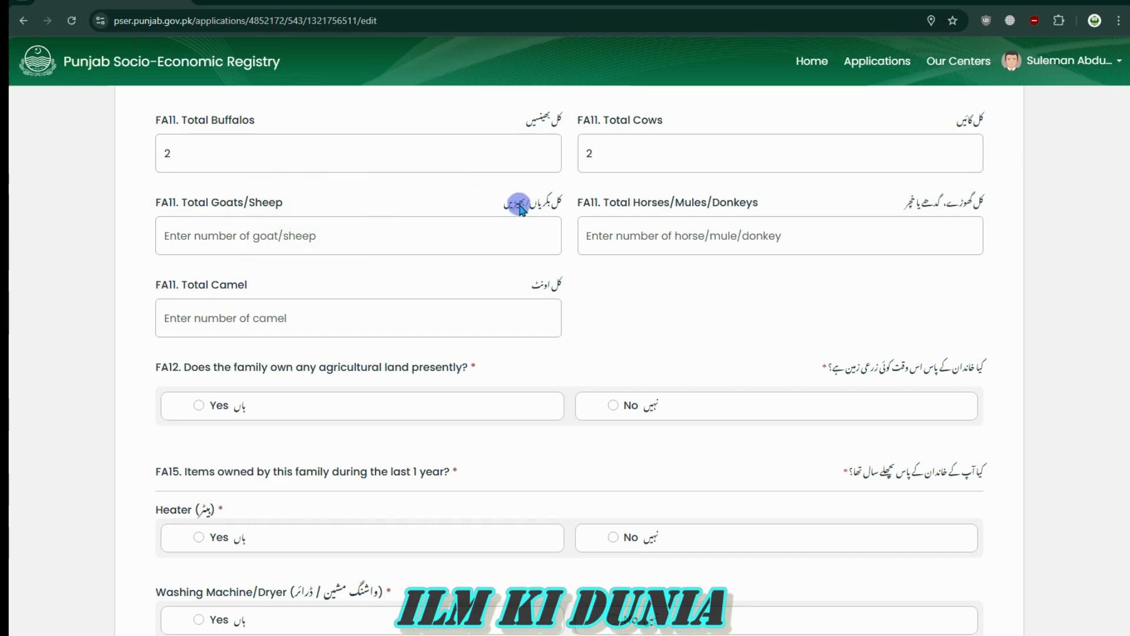
drag(560, 202, 492, 206)
click(432, 236)
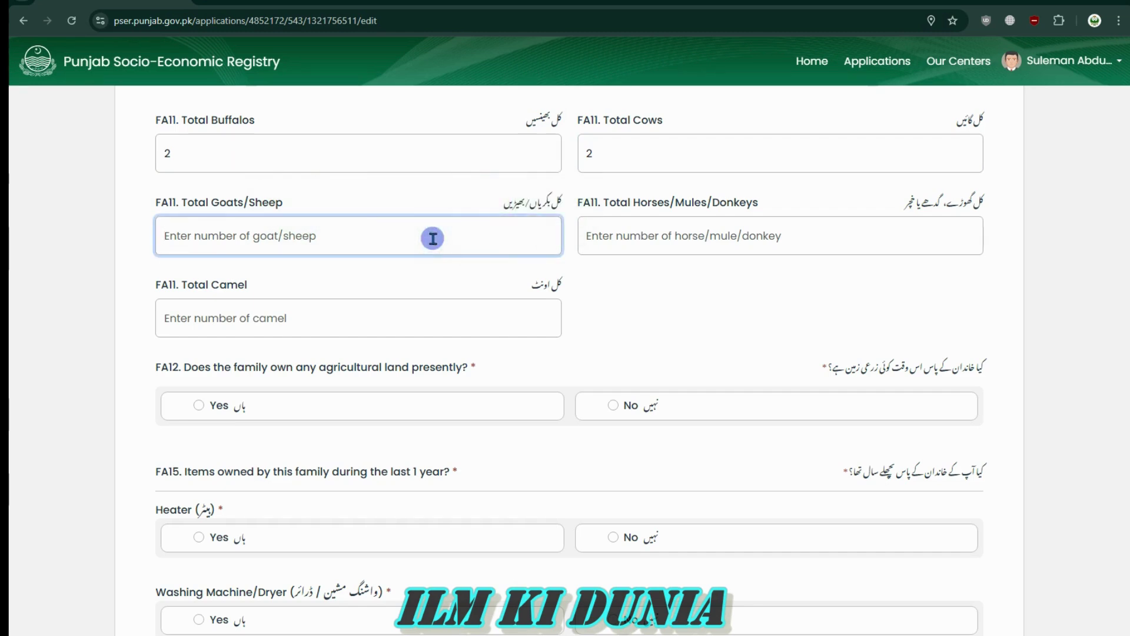
text(4)
click(688, 276)
Enter 3 as the horses/mules/donkeys count
drag(989, 202, 894, 199)
click(894, 199)
click(767, 234)
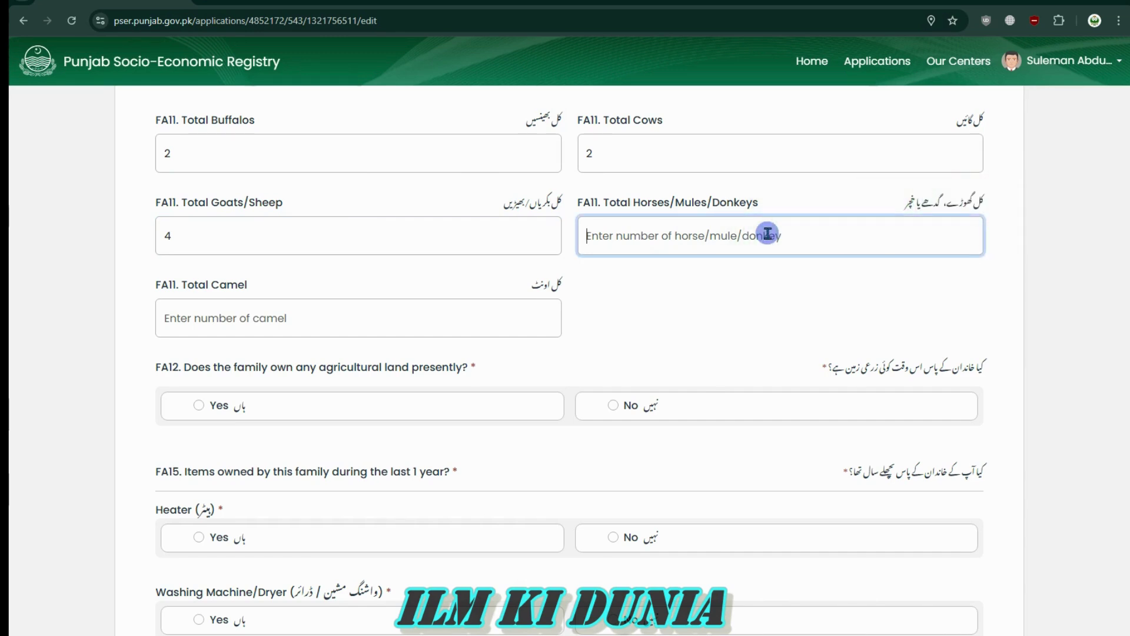
text(2)
key(BackSpace)
text(3)
click(706, 277)
Erase the horses, cows, buffalos and goats/sheep counts so all FA11 fields are empty
click(683, 238)
key(BackSpace)
click(601, 151)
key(BackSpace)
click(450, 163)
key(BackSpace)
click(416, 237)
key(BackSpace)
scroll(671, 338, up, 4)
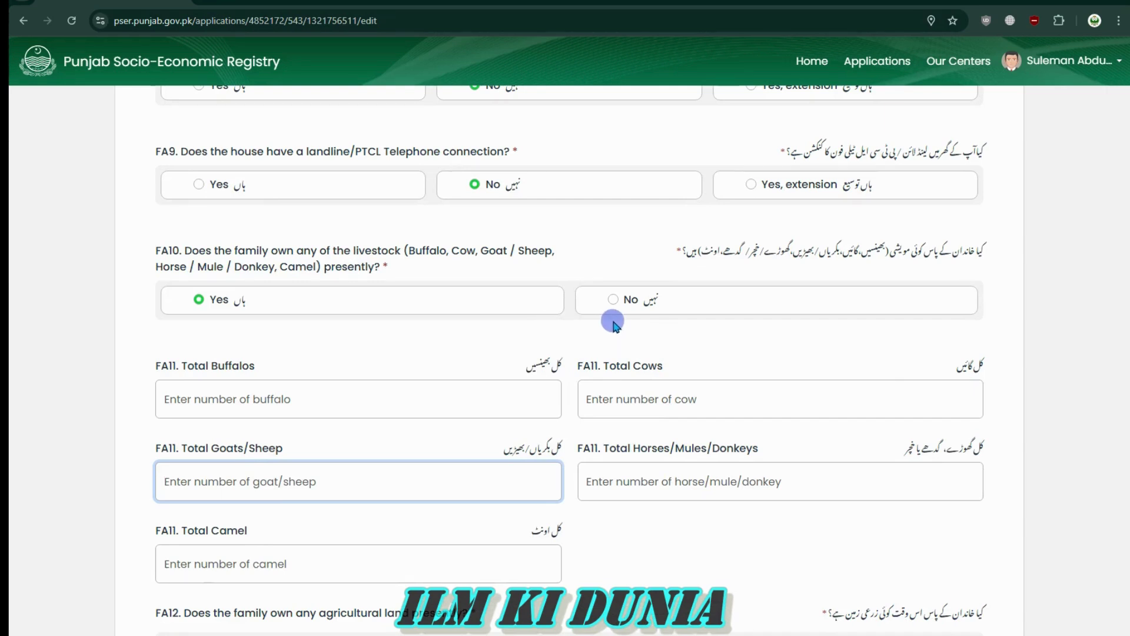
Answer No for FA10 livestock and Yes for FA12 agricultural land ownership
click(612, 303)
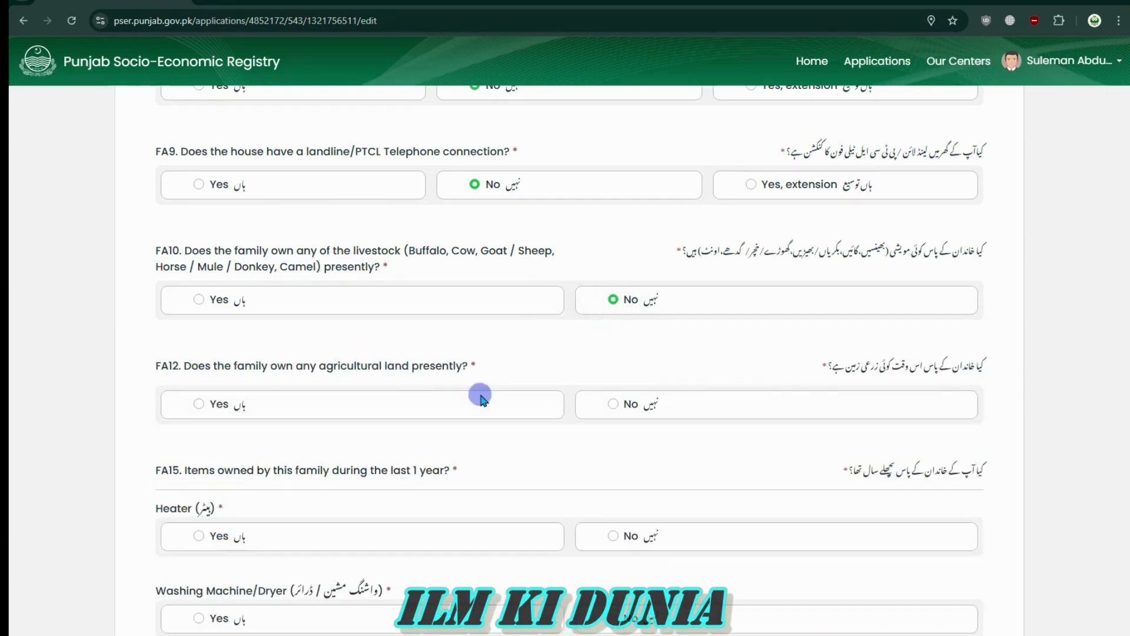
drag(988, 365, 815, 373)
click(815, 373)
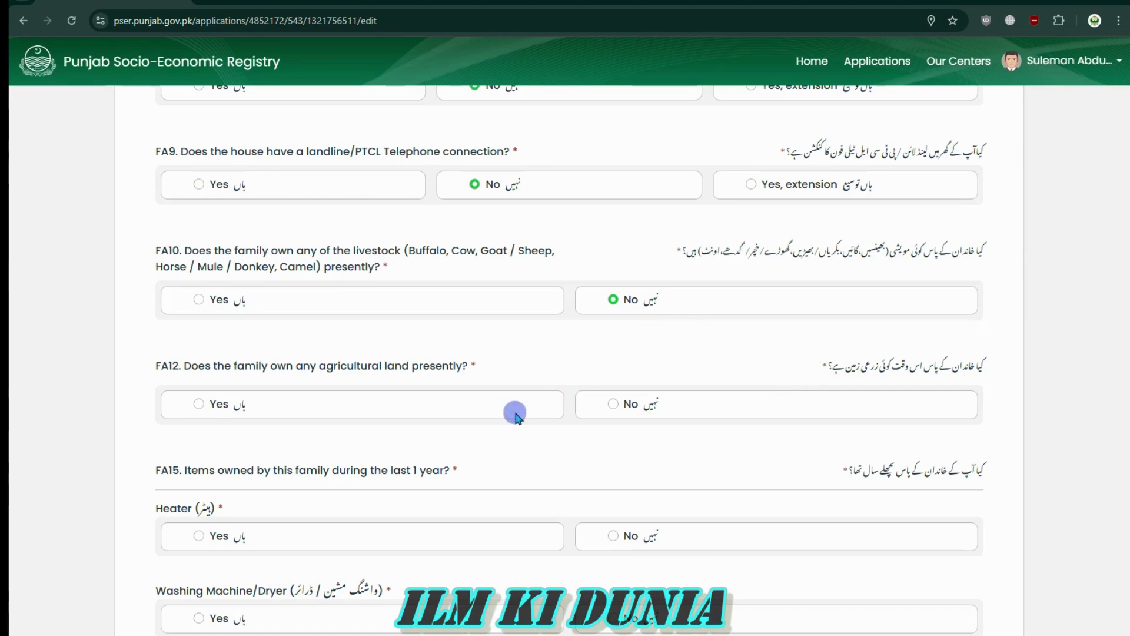
click(610, 405)
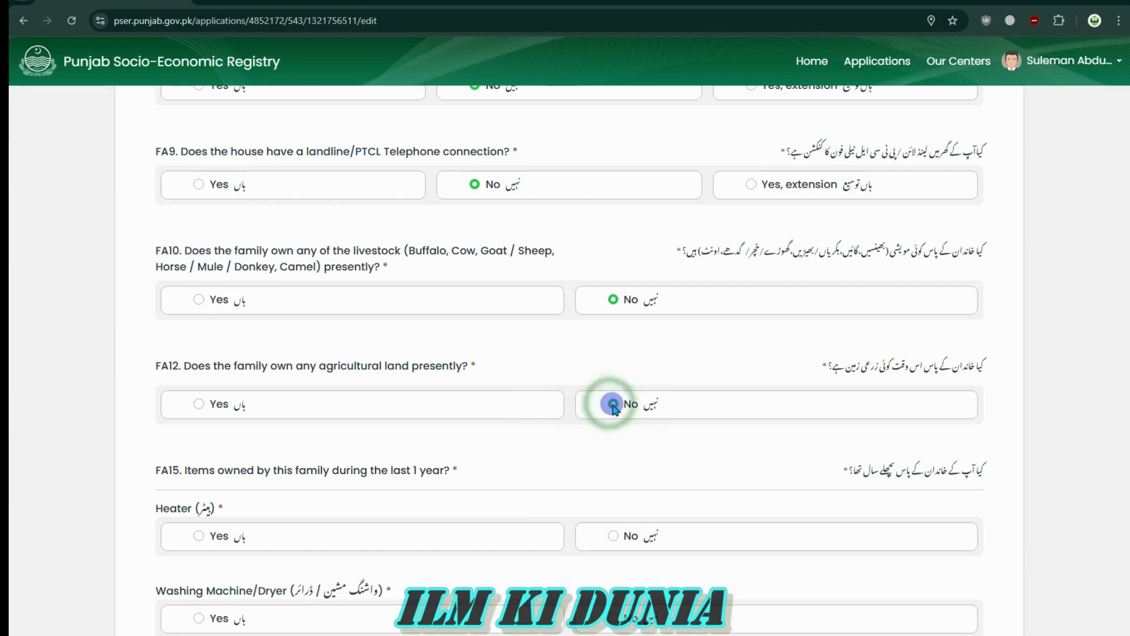
click(197, 404)
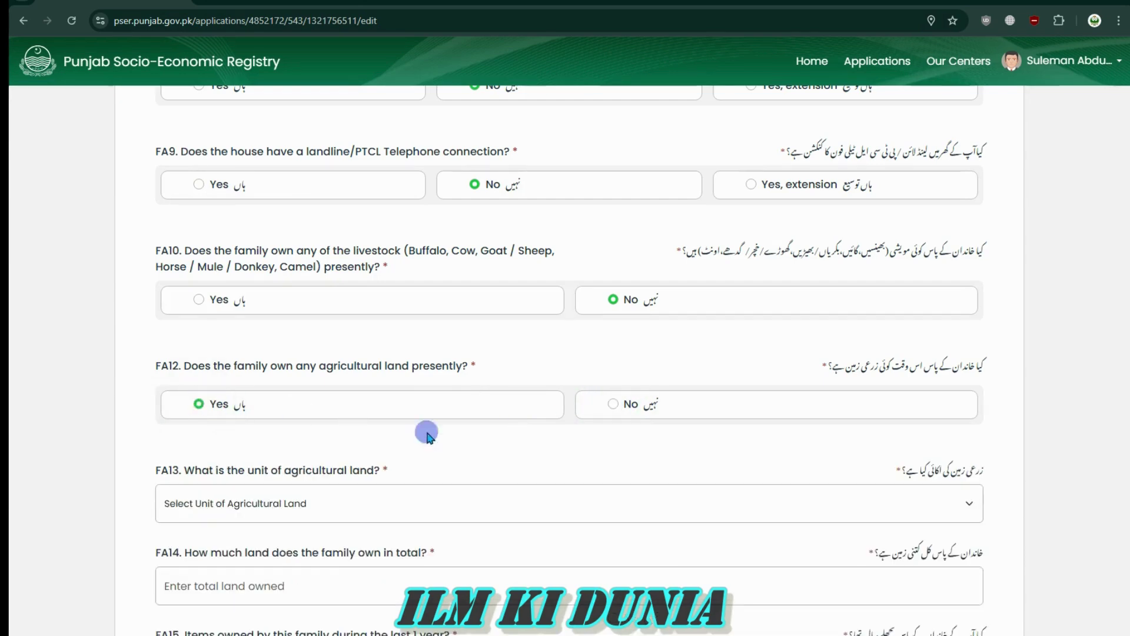
scroll(661, 464, down, 4)
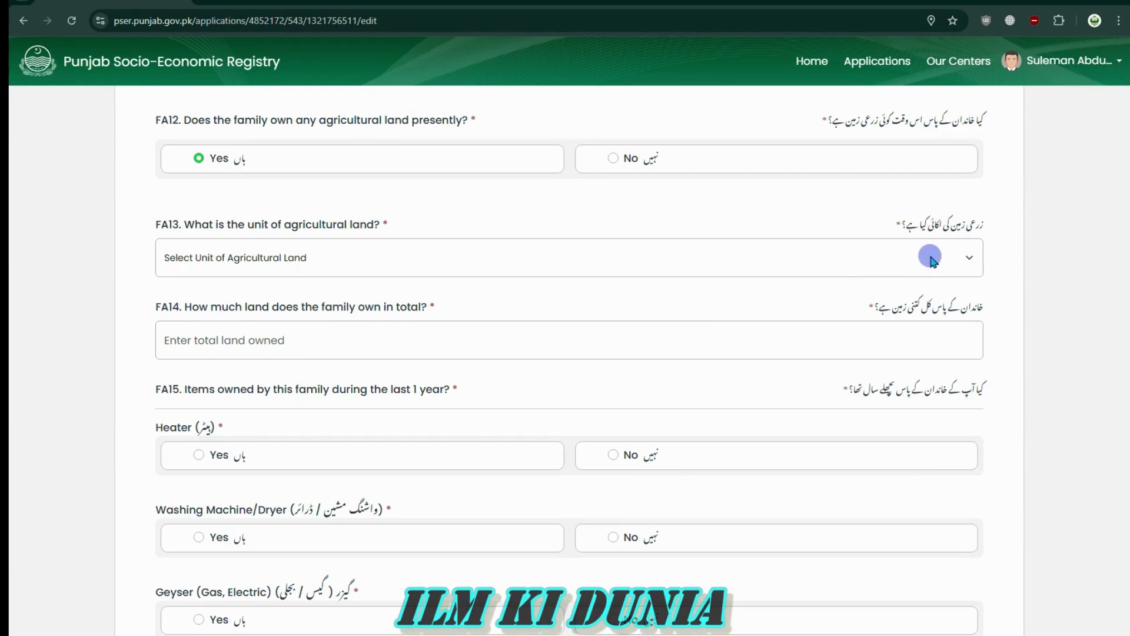
Browse the FA13 land unit list without choosing a unit
click(931, 257)
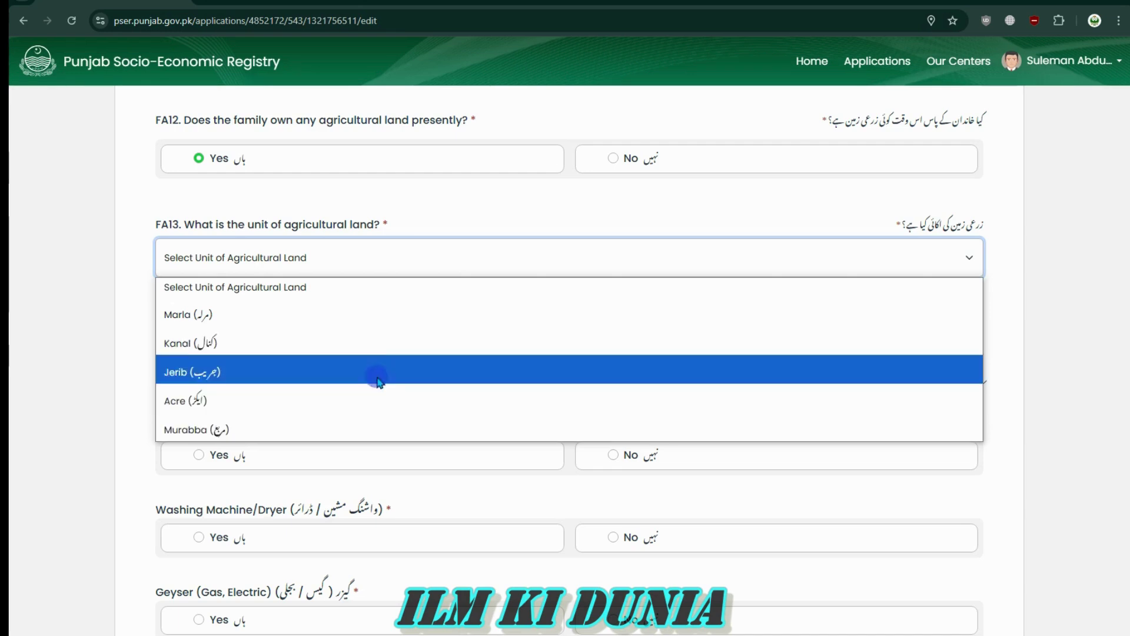
click(140, 275)
click(298, 253)
click(129, 326)
click(304, 252)
click(309, 251)
Click in and out of the FA14 total land field without entering a value
drag(861, 313, 988, 312)
click(988, 311)
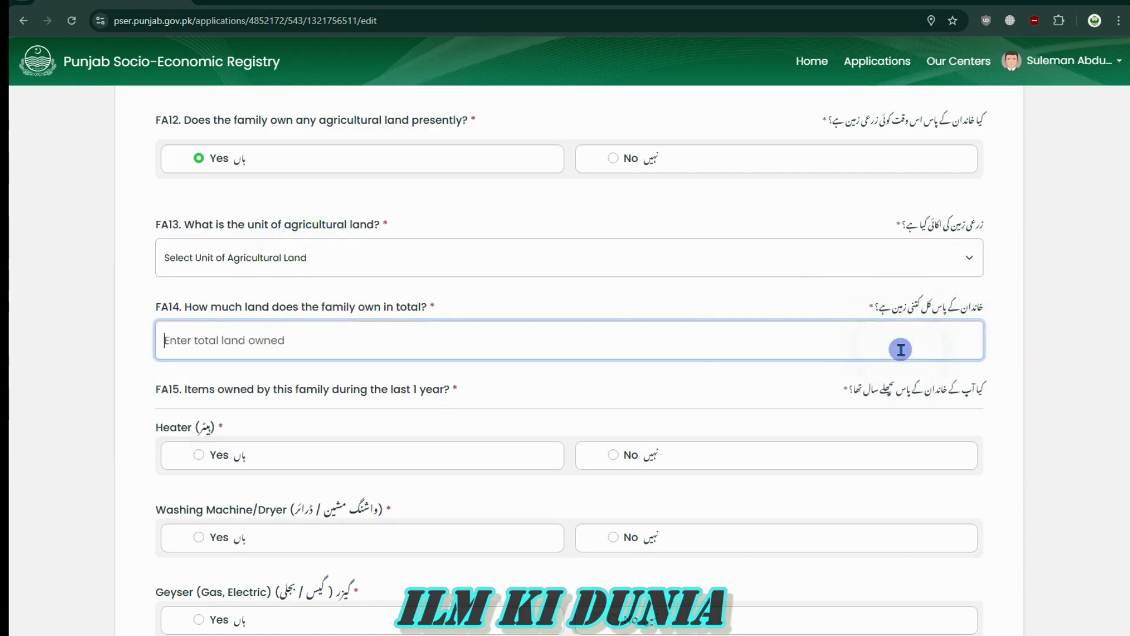
click(636, 331)
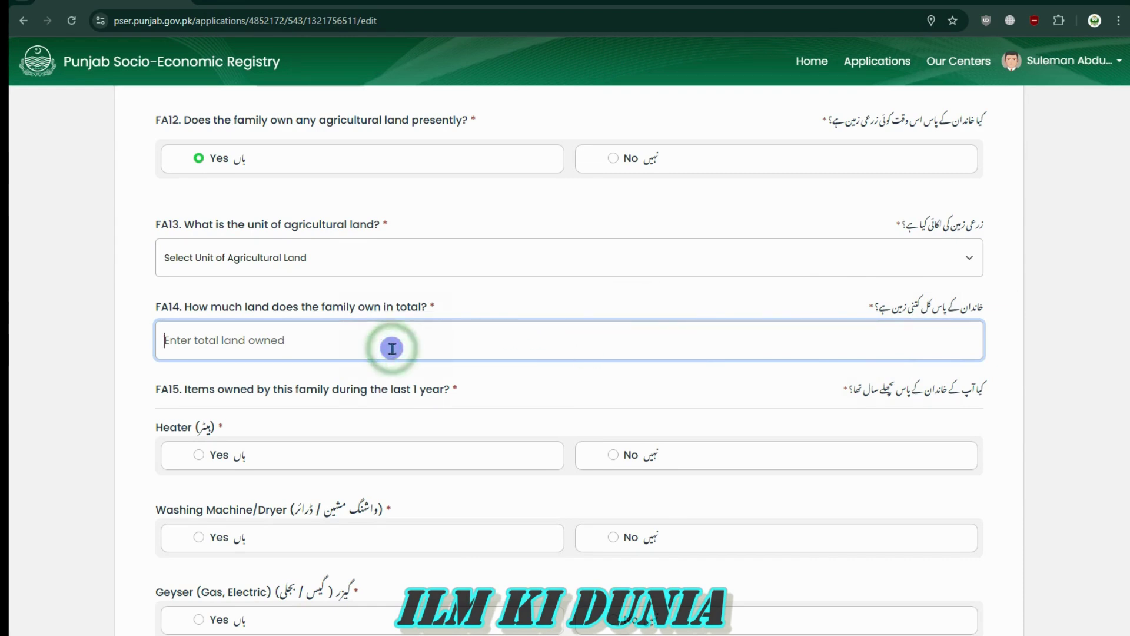
drag(313, 307, 421, 312)
click(431, 347)
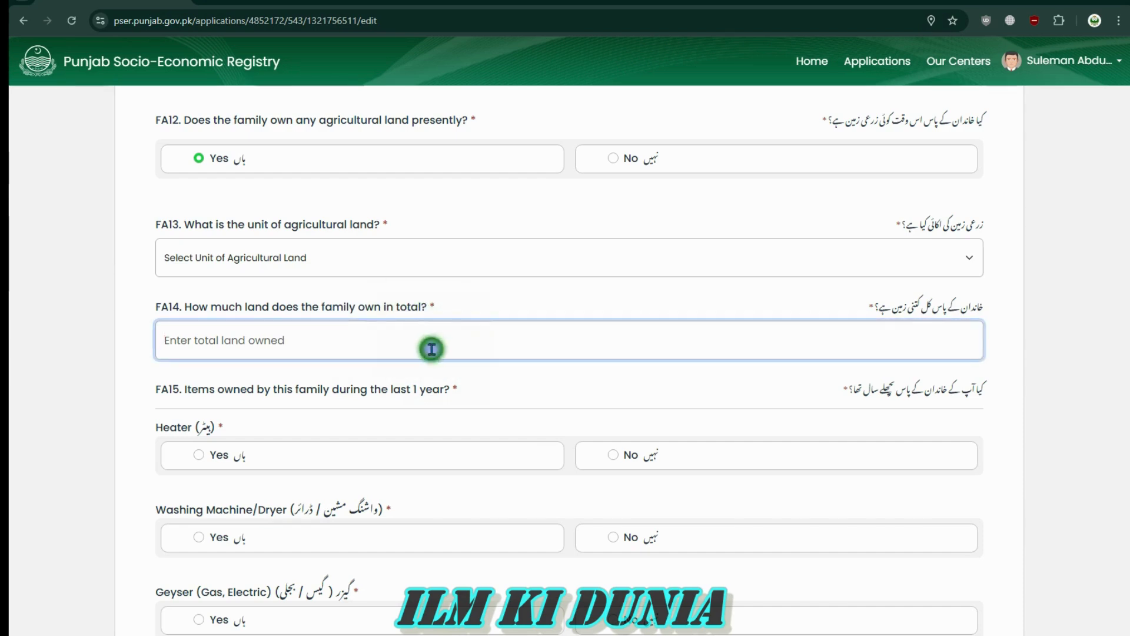
click(326, 347)
click(175, 379)
click(326, 344)
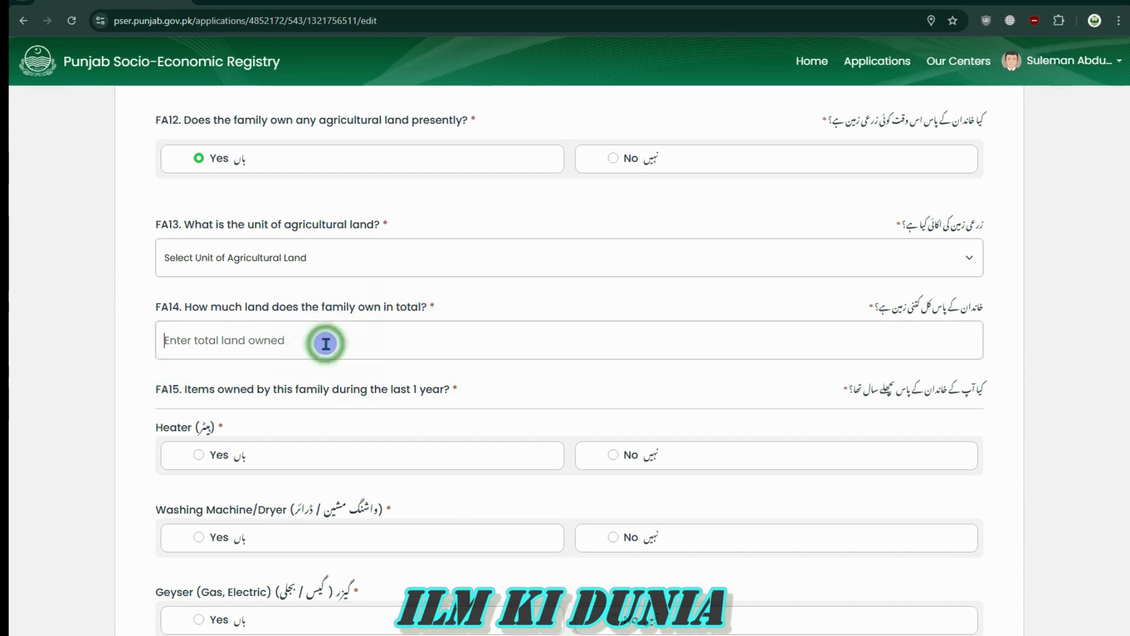
click(108, 361)
click(269, 349)
click(165, 373)
click(338, 352)
click(340, 398)
Read over the FA15 and FA12 question wording
drag(983, 386, 918, 389)
click(986, 388)
drag(988, 389, 838, 398)
click(837, 398)
drag(158, 427, 227, 430)
click(227, 429)
scroll(756, 446, up, 3)
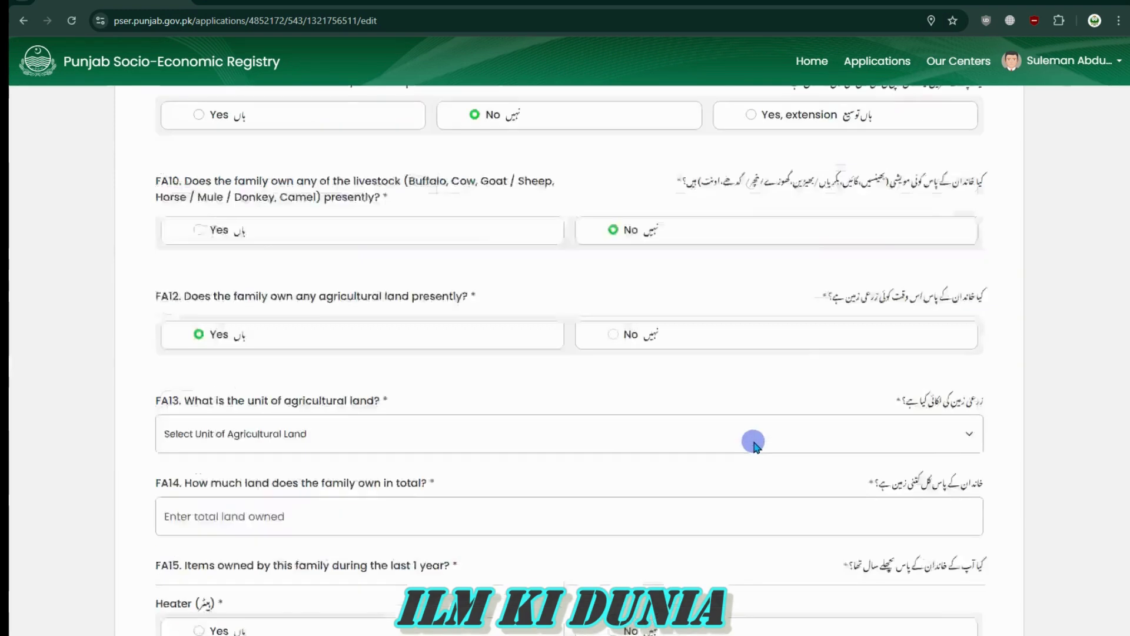
scroll(756, 446, up, 1)
drag(989, 369, 824, 362)
click(803, 363)
scroll(323, 469, down, 4)
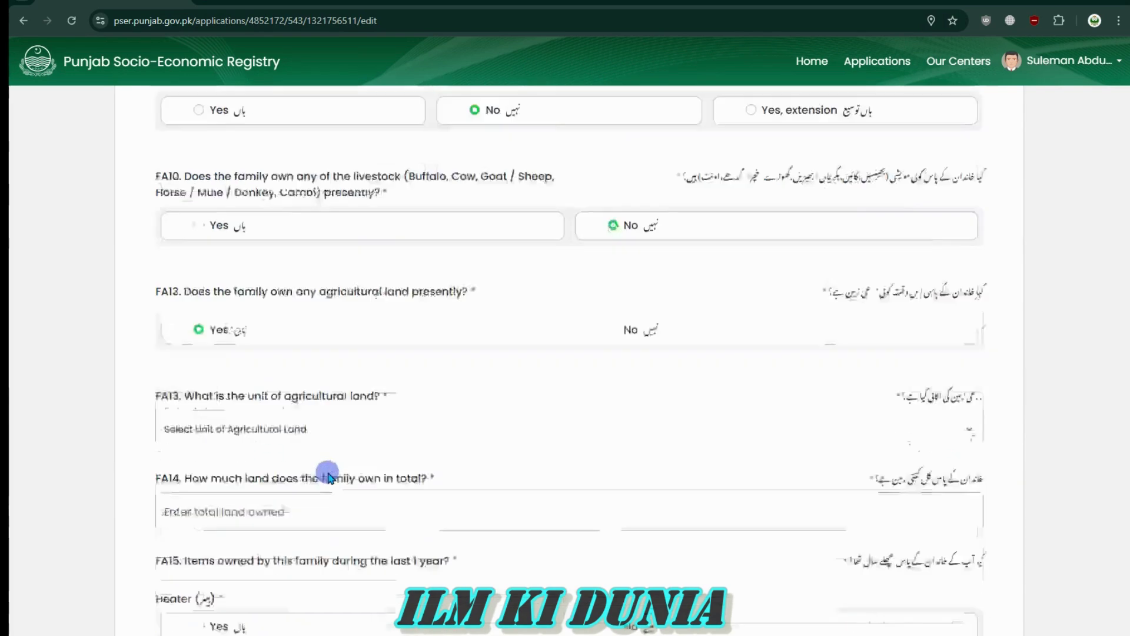
Choose Murabba as the land unit and enter 2 as total land owned
click(348, 260)
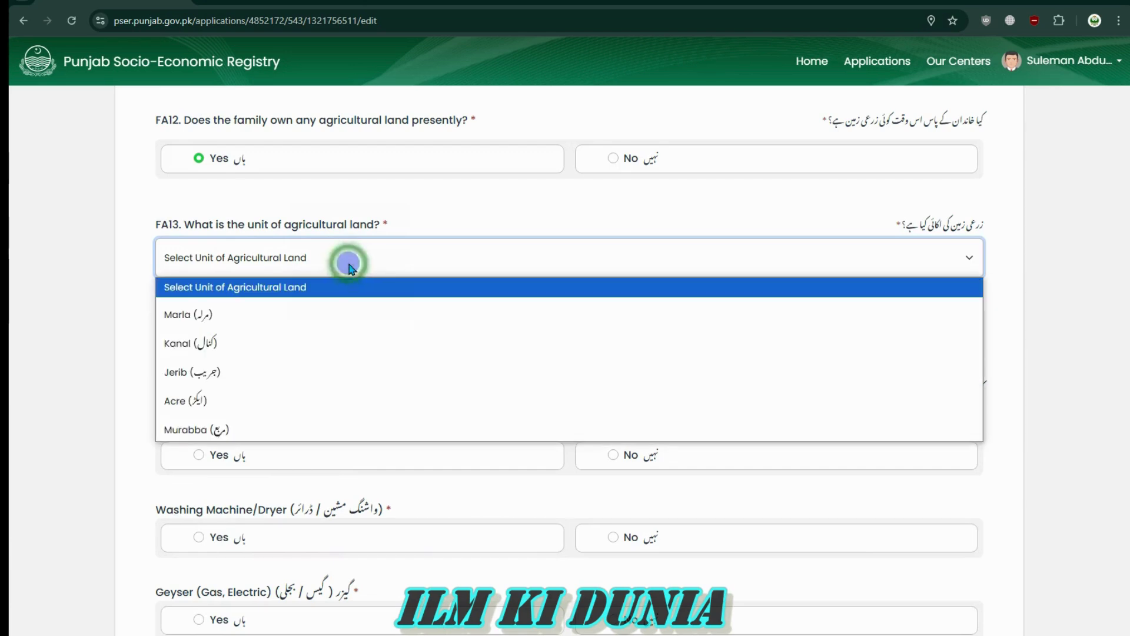
click(234, 428)
click(293, 344)
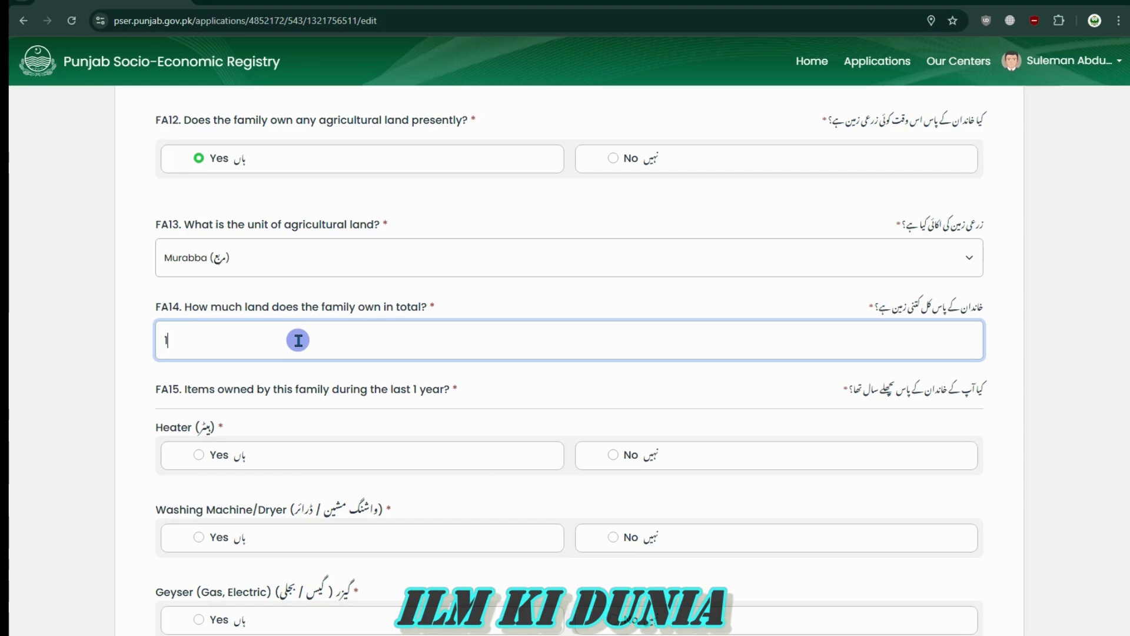
text(1)
key(BackSpace)
text(2)
Change the land unit to Marla and the total land owned to 6
click(315, 266)
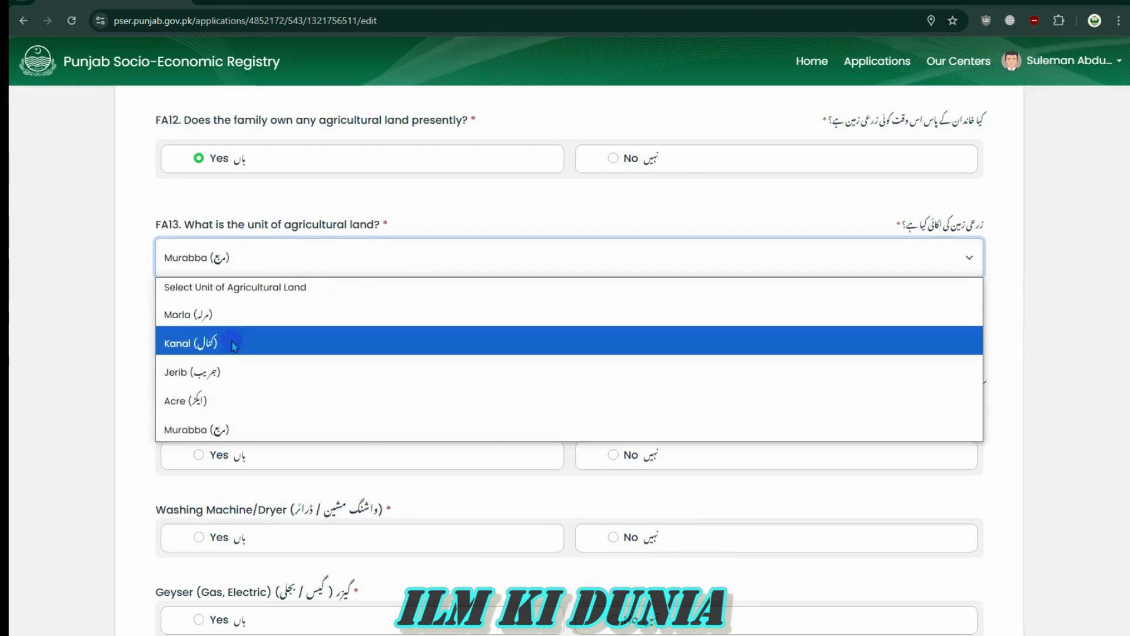
click(241, 314)
click(213, 347)
key(BackSpace)
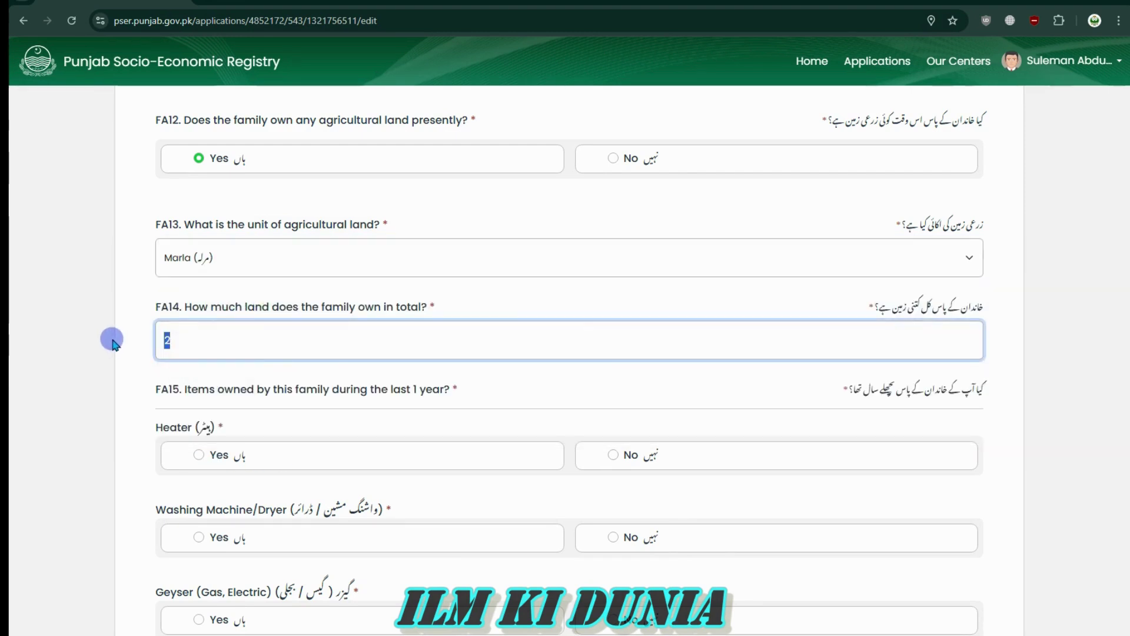
click(248, 333)
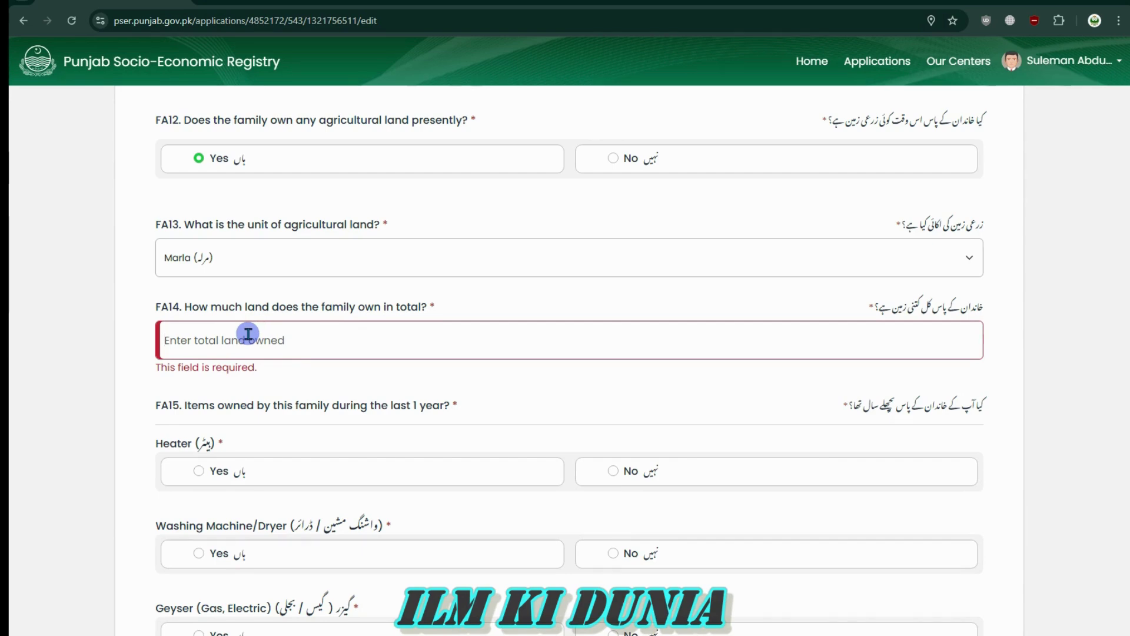
text(6)
click(108, 372)
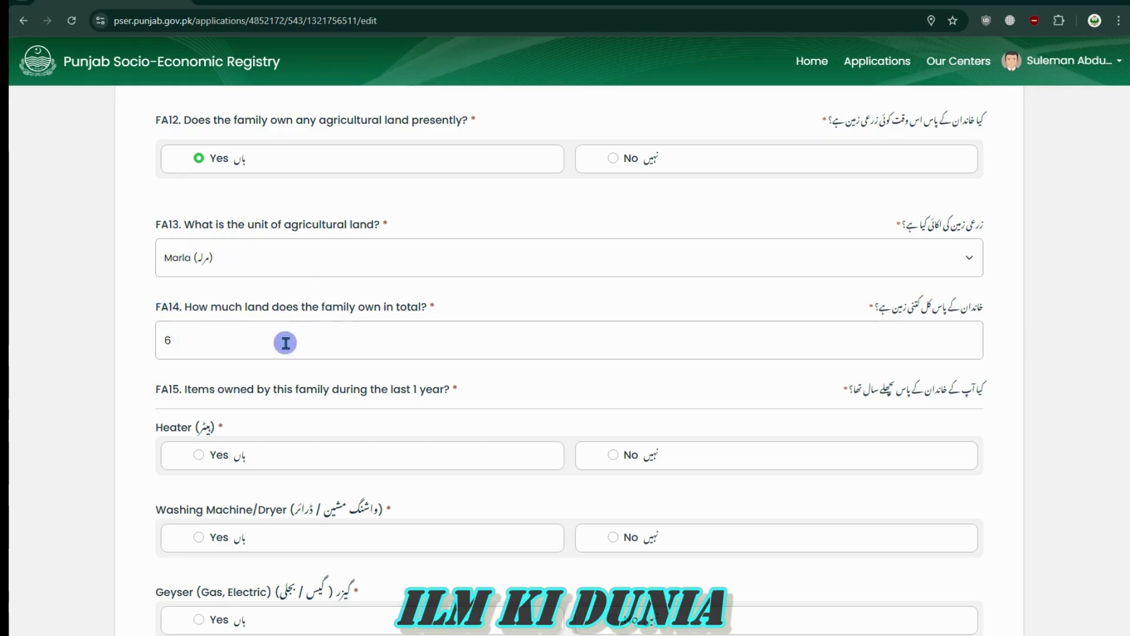
Answer No to FA12 agricultural land and No for owning a heater
click(613, 160)
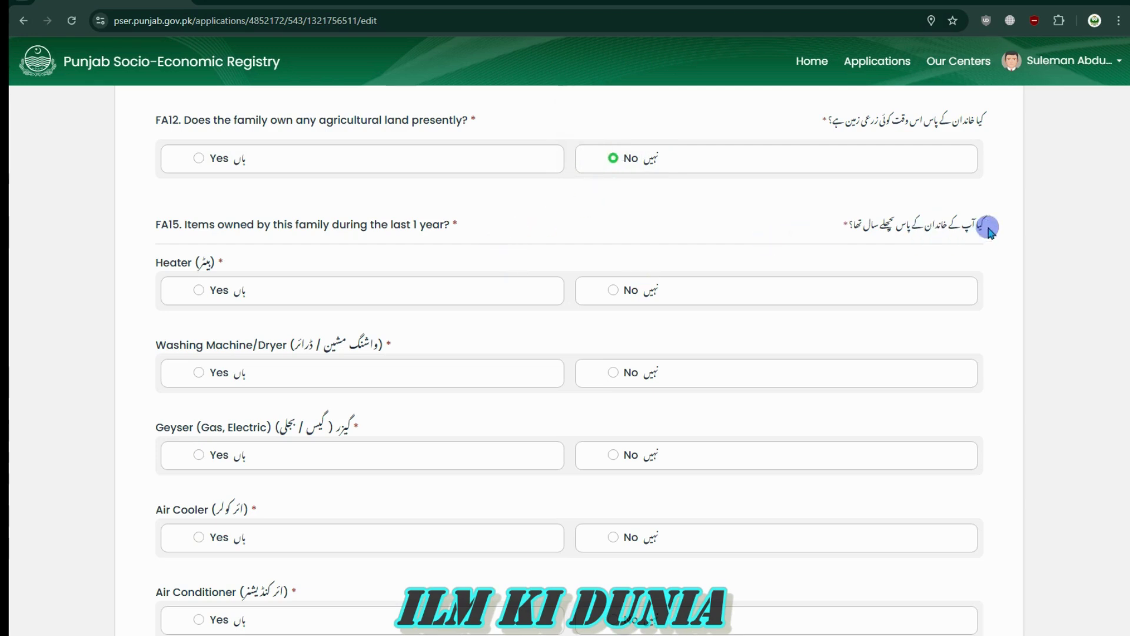
drag(986, 223, 831, 225)
click(831, 225)
mouse_move(151, 260)
mouse_down()
mouse_move(222, 282)
mouse_move(151, 265)
mouse_up()
click(230, 270)
click(136, 264)
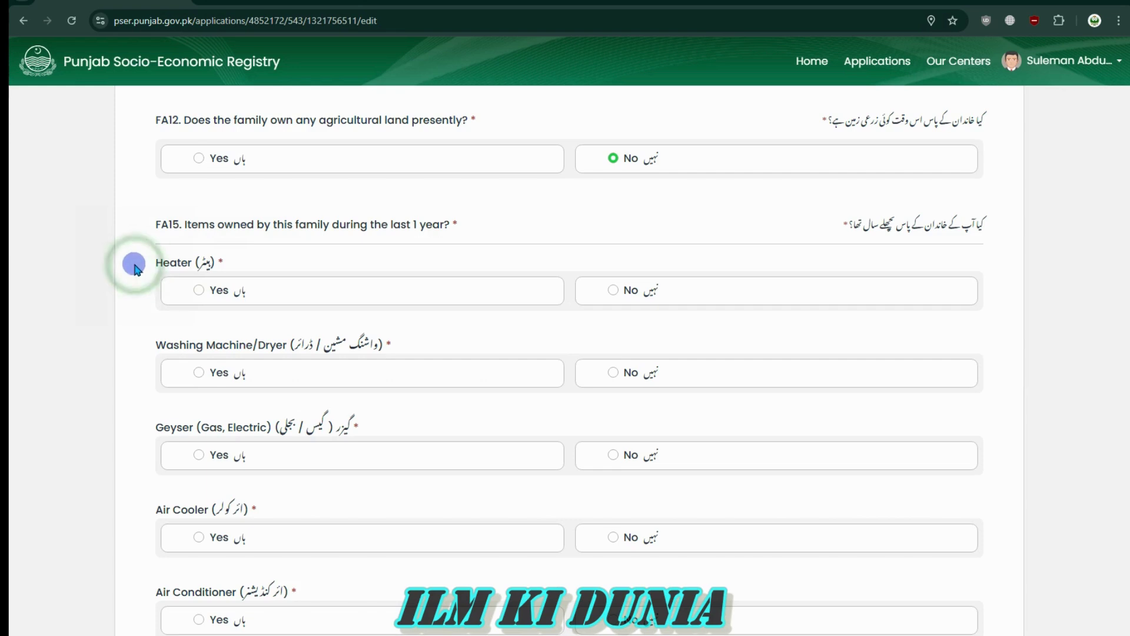
click(201, 291)
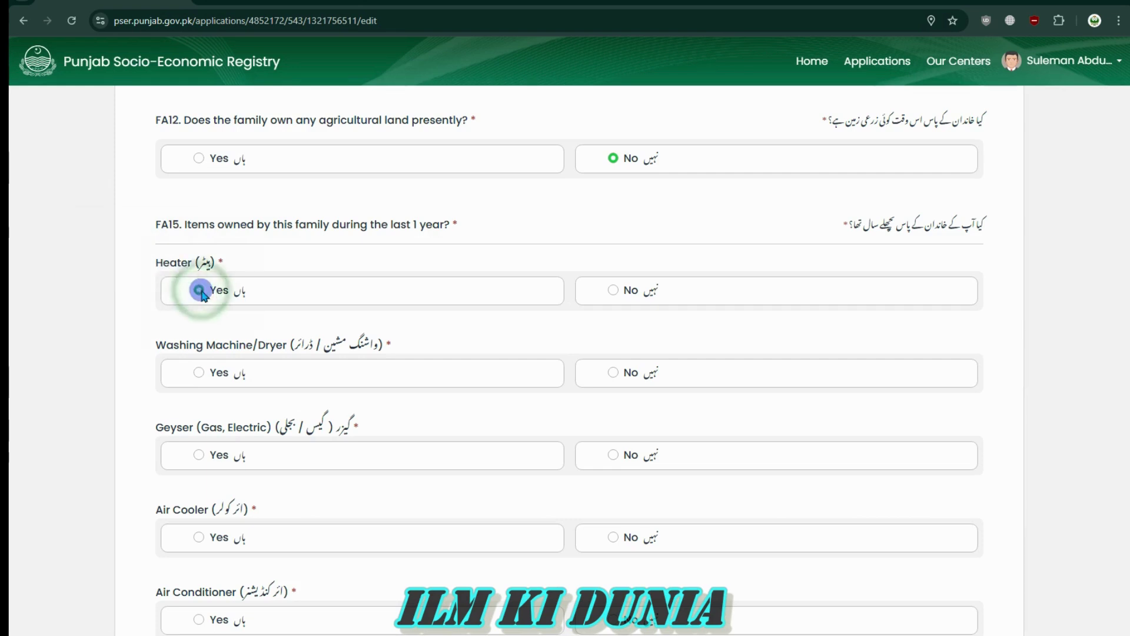
click(614, 288)
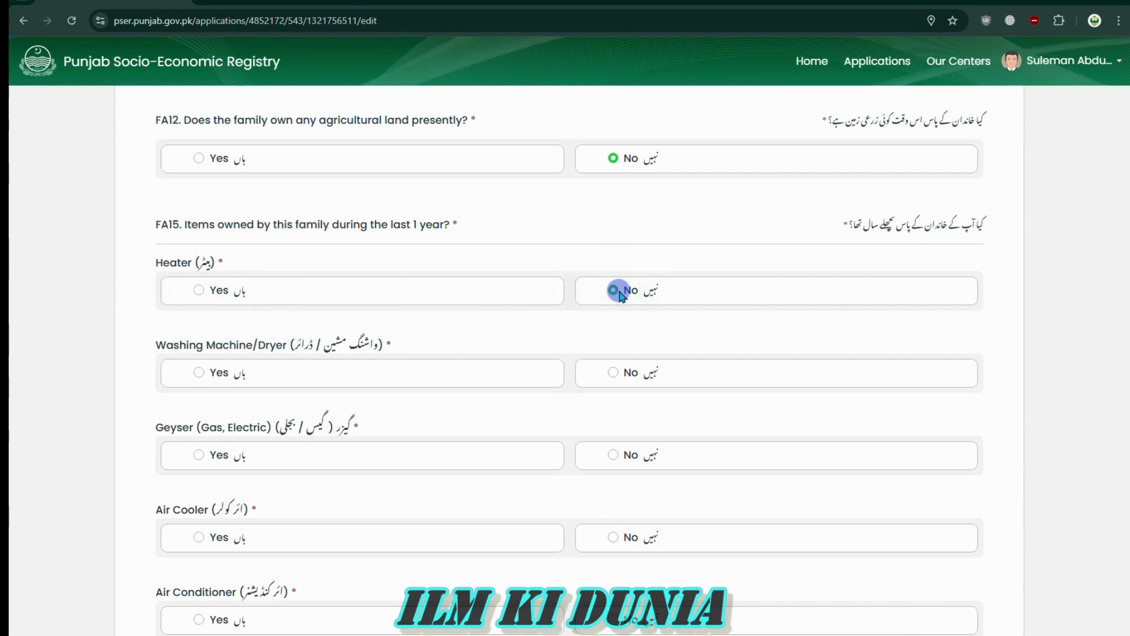
Answer Yes for owning a washing machine/dryer
drag(196, 344, 147, 352)
click(146, 351)
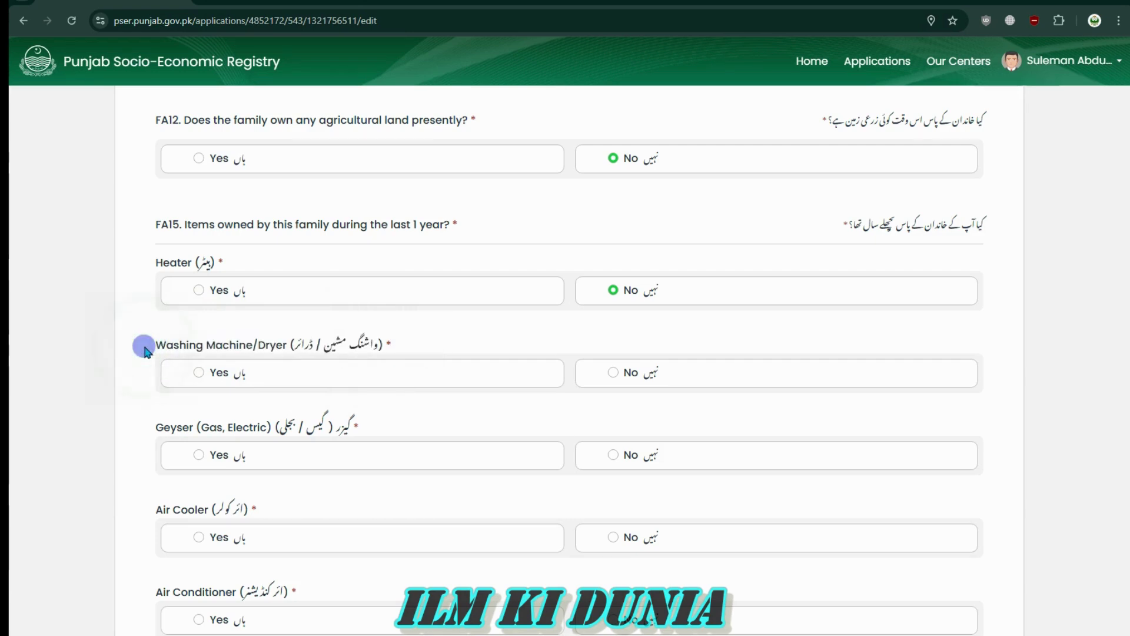
drag(160, 348, 298, 345)
click(302, 345)
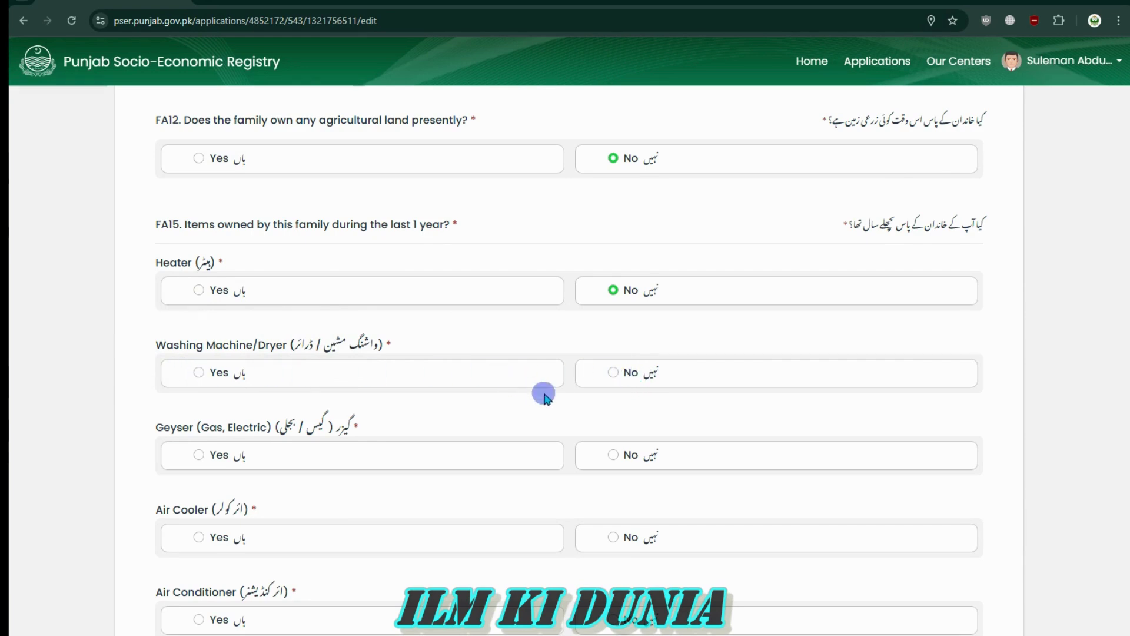
click(204, 375)
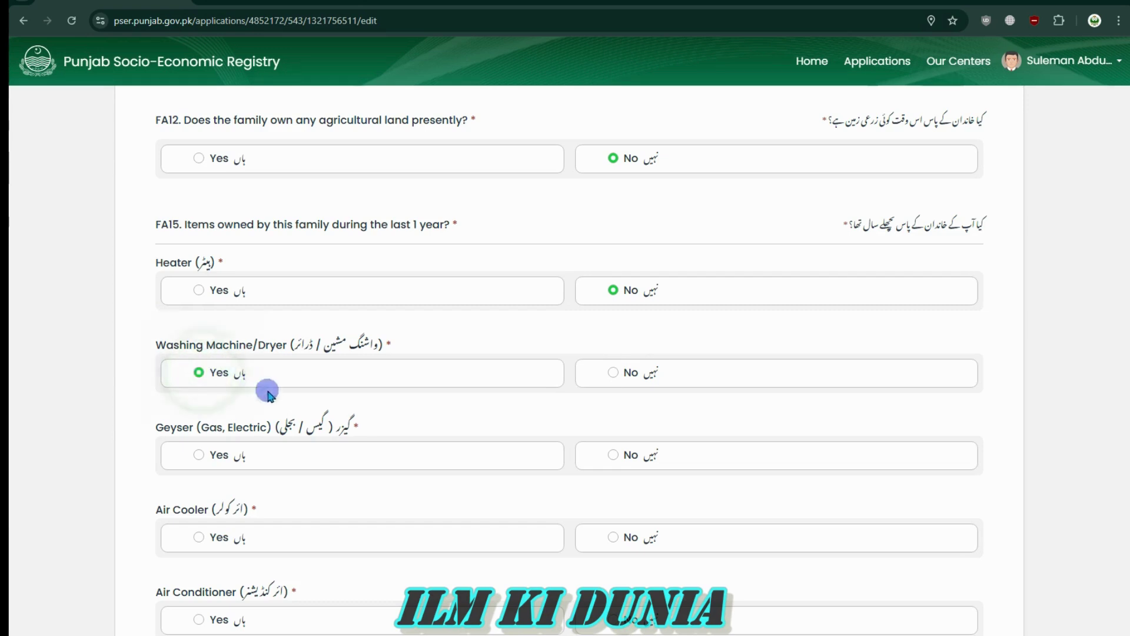
scroll(587, 475, down, 4)
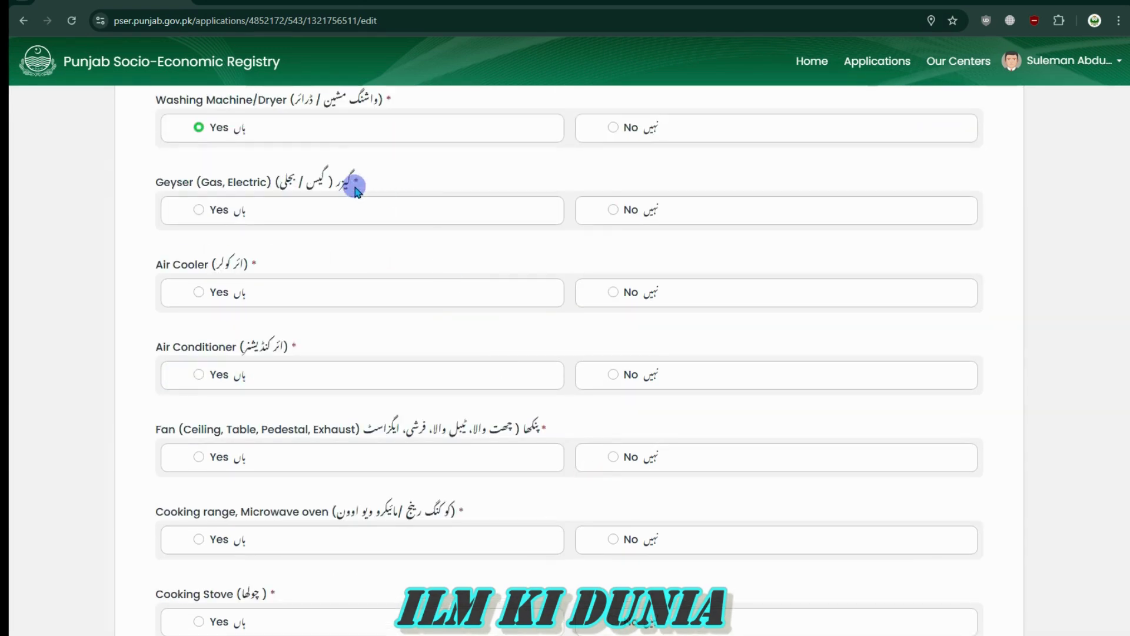
Answer No for owning a geyser
drag(352, 184, 157, 183)
click(157, 182)
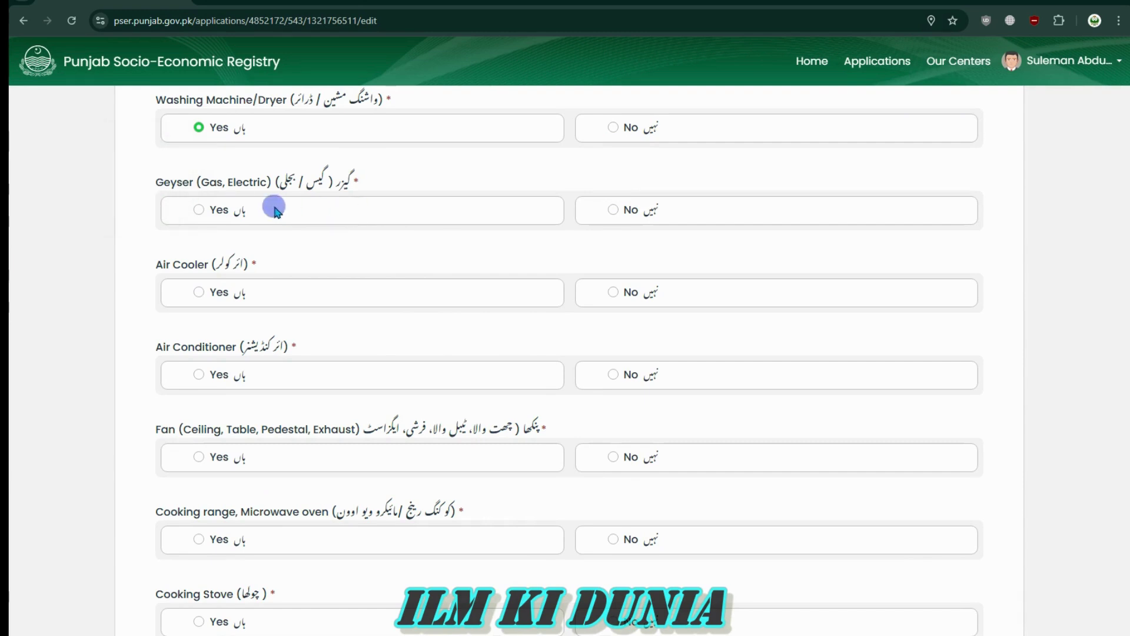
click(200, 212)
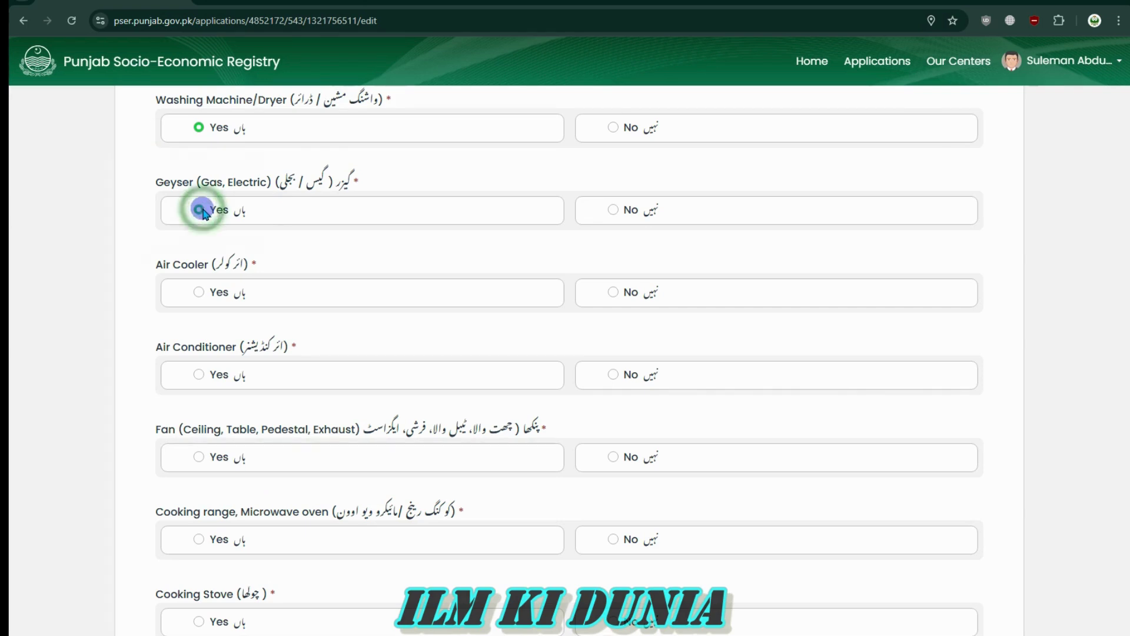
click(613, 211)
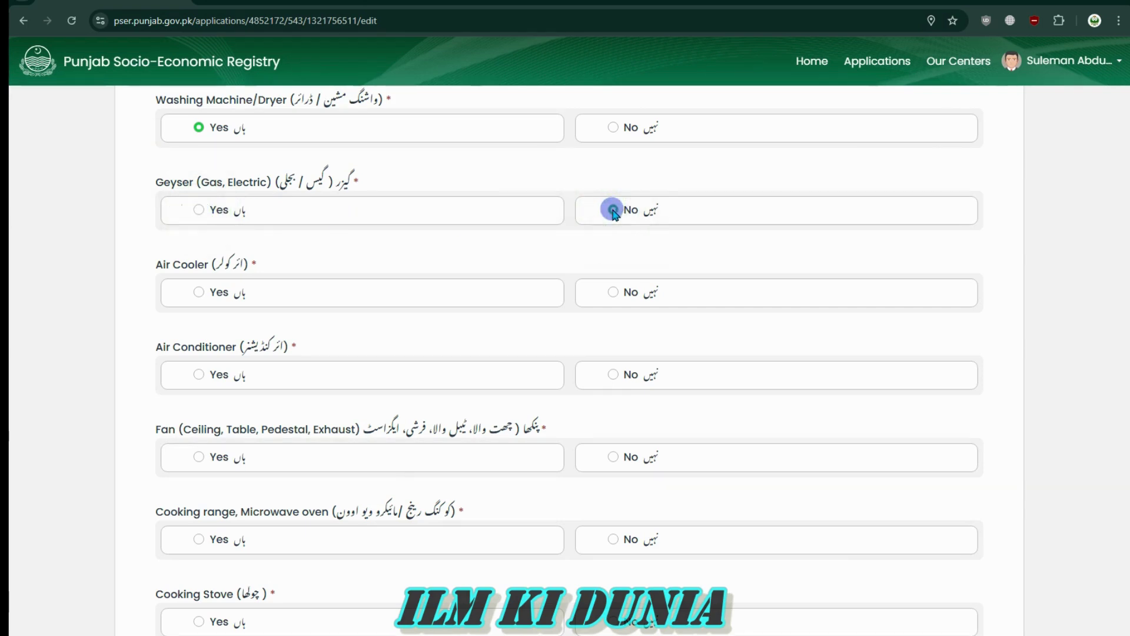
Answer No for Air Cooler and Air Conditioner
drag(151, 265, 270, 257)
click(120, 265)
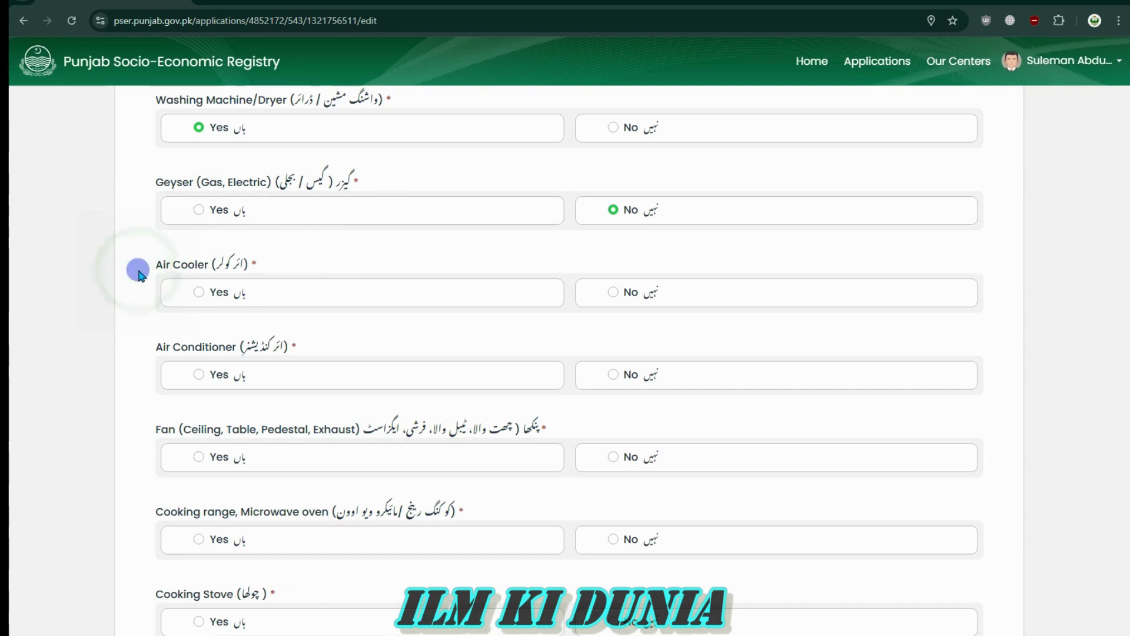
drag(346, 242, 291, 251)
click(156, 265)
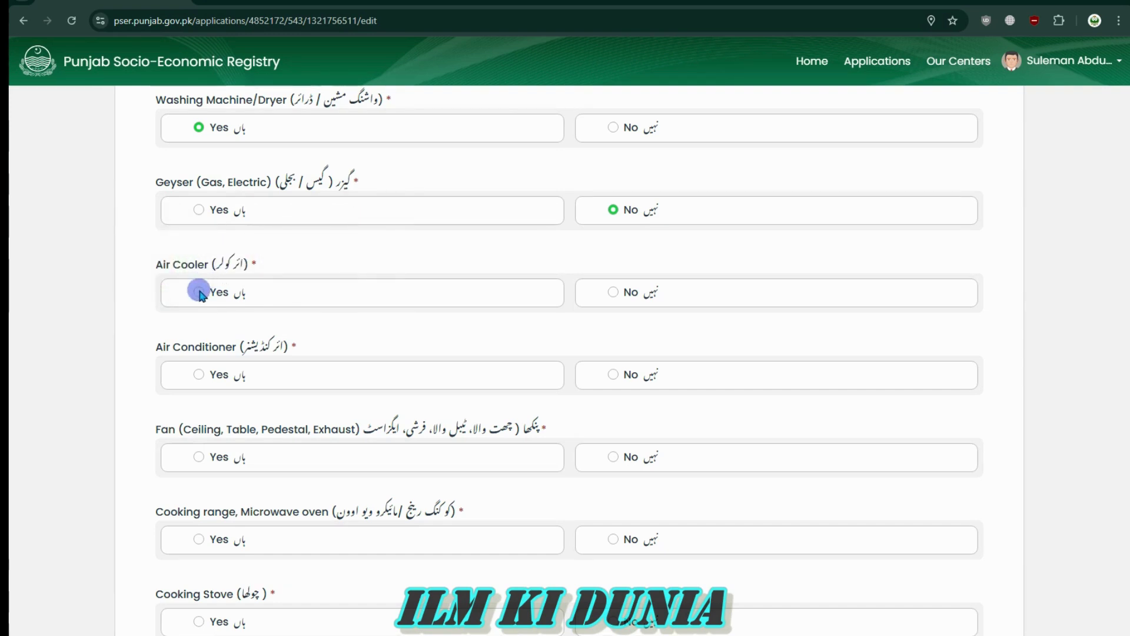
click(612, 292)
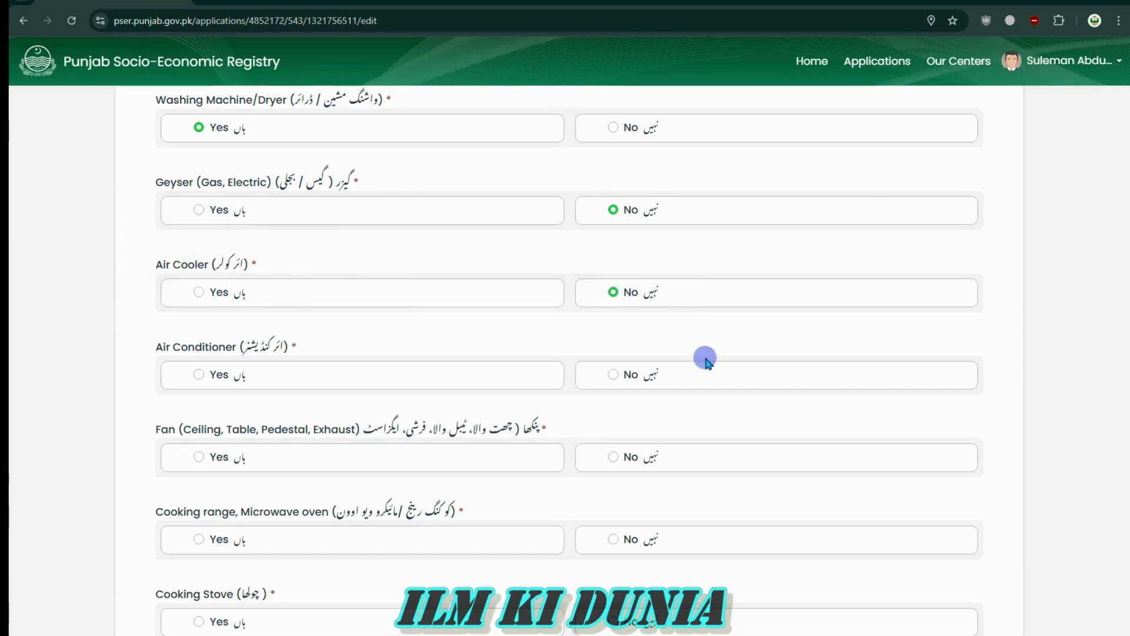
scroll(704, 361, down, 4)
drag(285, 101, 194, 101)
click(446, 124)
click(610, 134)
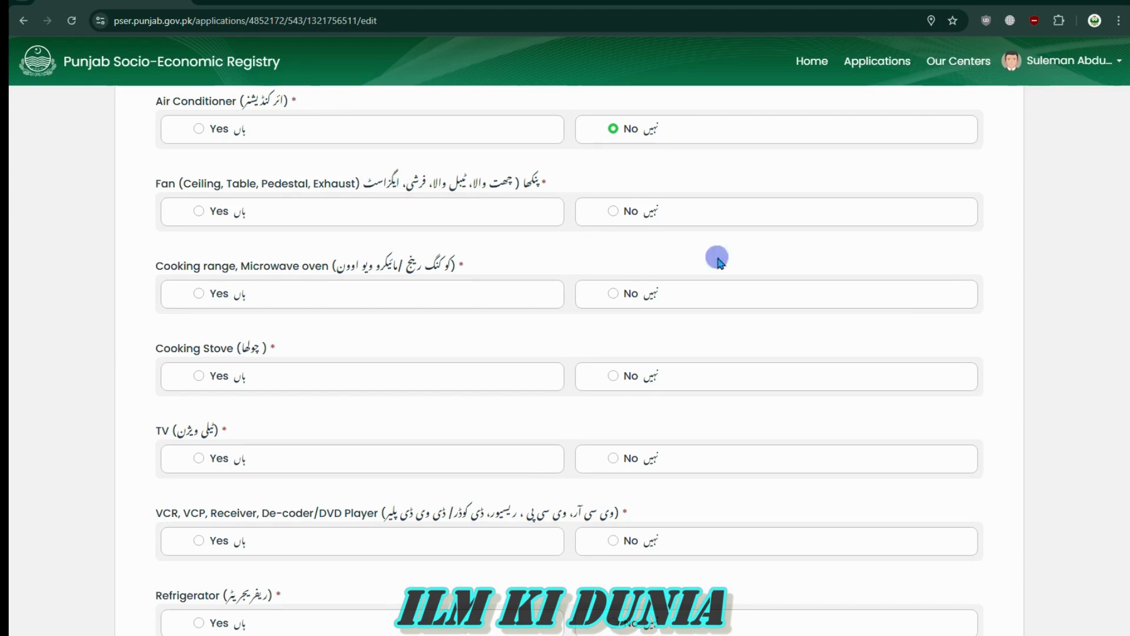
Answer No for Fan and Yes for Cooking range/Microwave oven
click(220, 211)
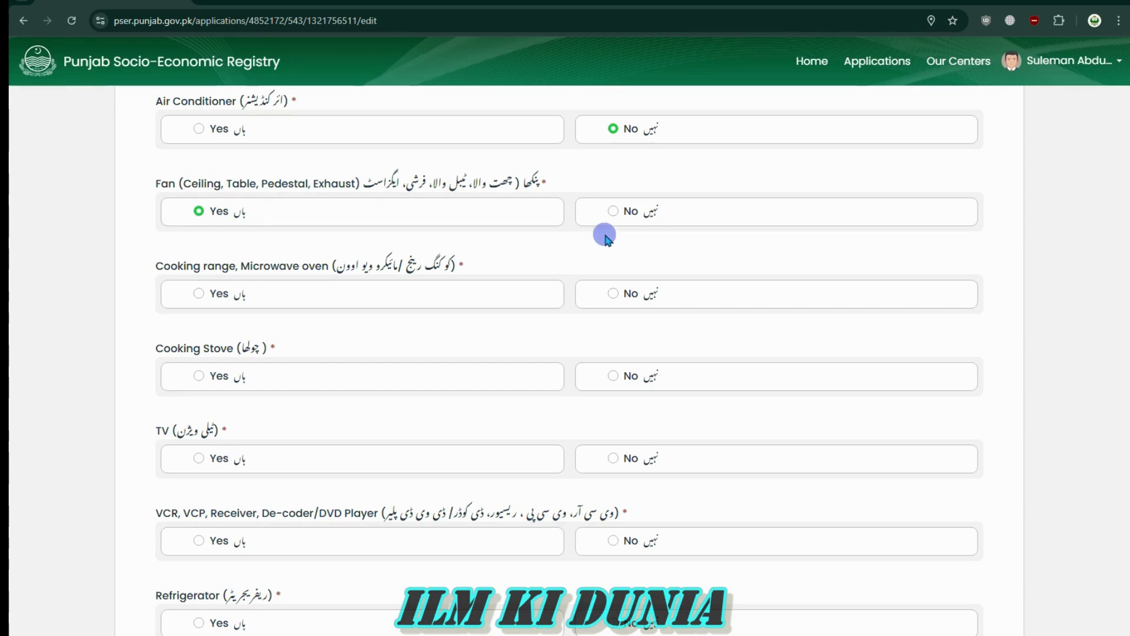
click(616, 212)
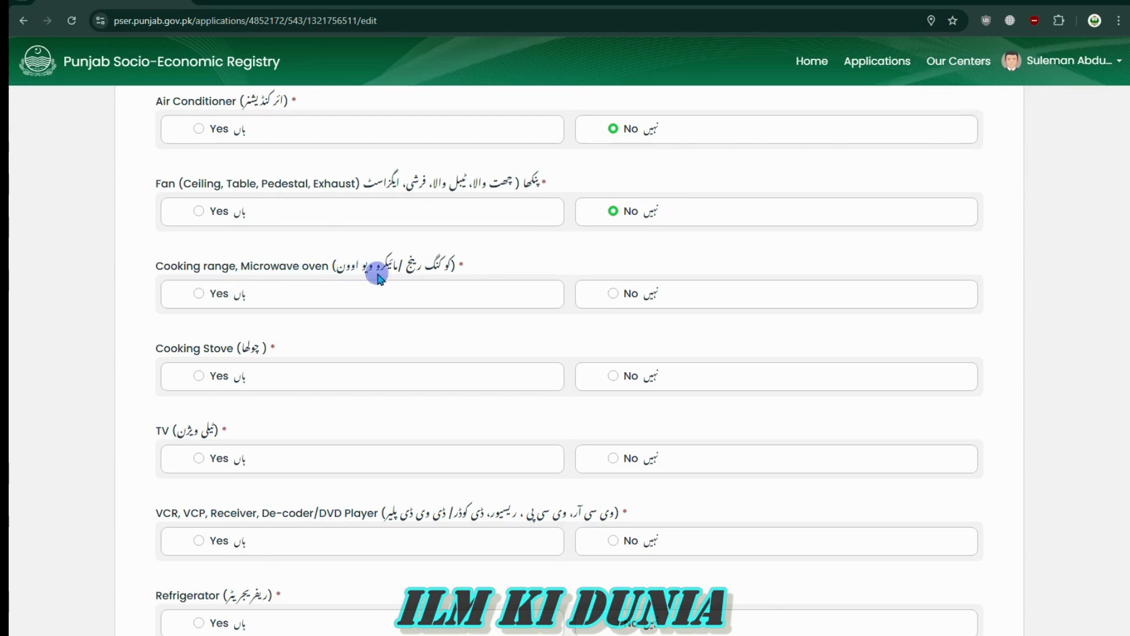
click(198, 293)
click(613, 294)
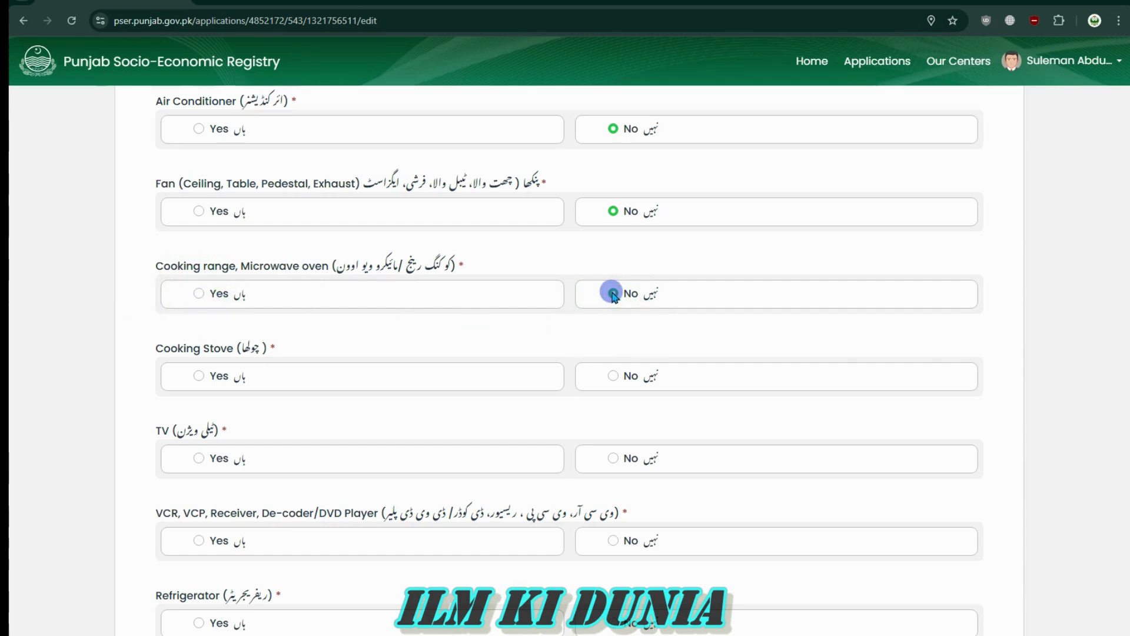
click(196, 293)
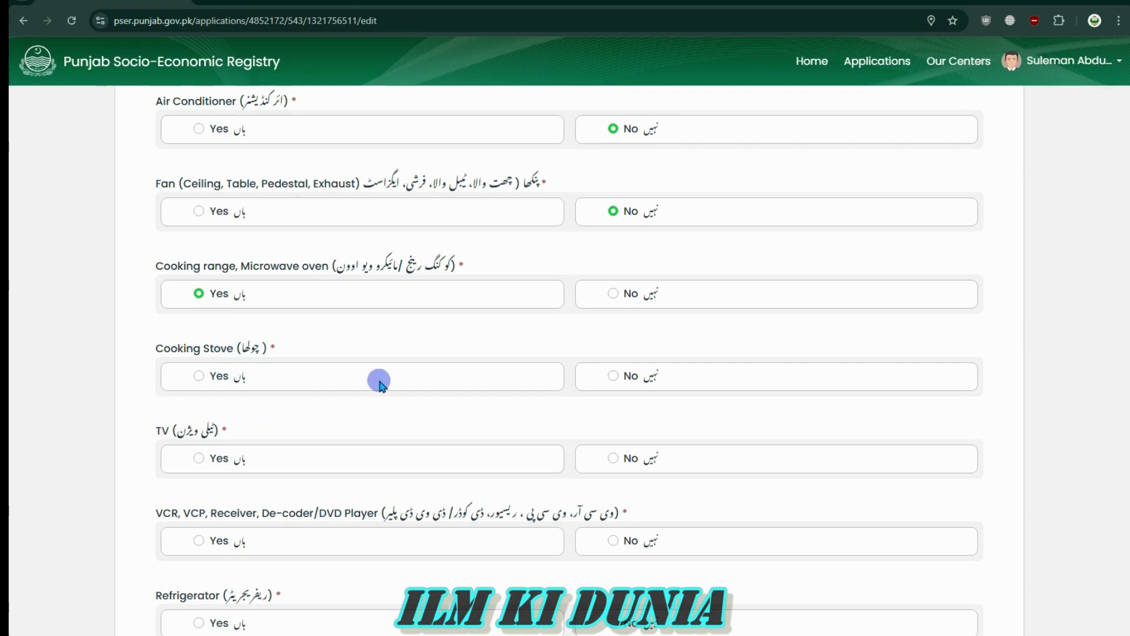
scroll(377, 379, down, 4)
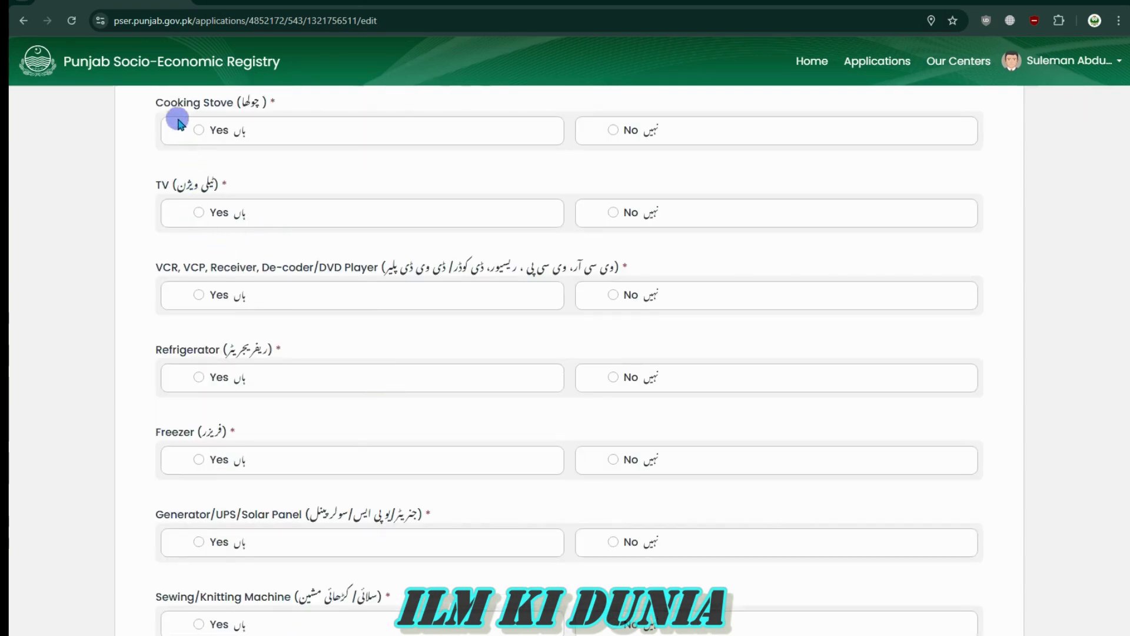
Answer Yes for Cooking Stove and No for TV
mouse_move(152, 101)
mouse_down()
mouse_move(292, 118)
mouse_move(155, 104)
mouse_up()
click(310, 103)
click(156, 104)
click(197, 130)
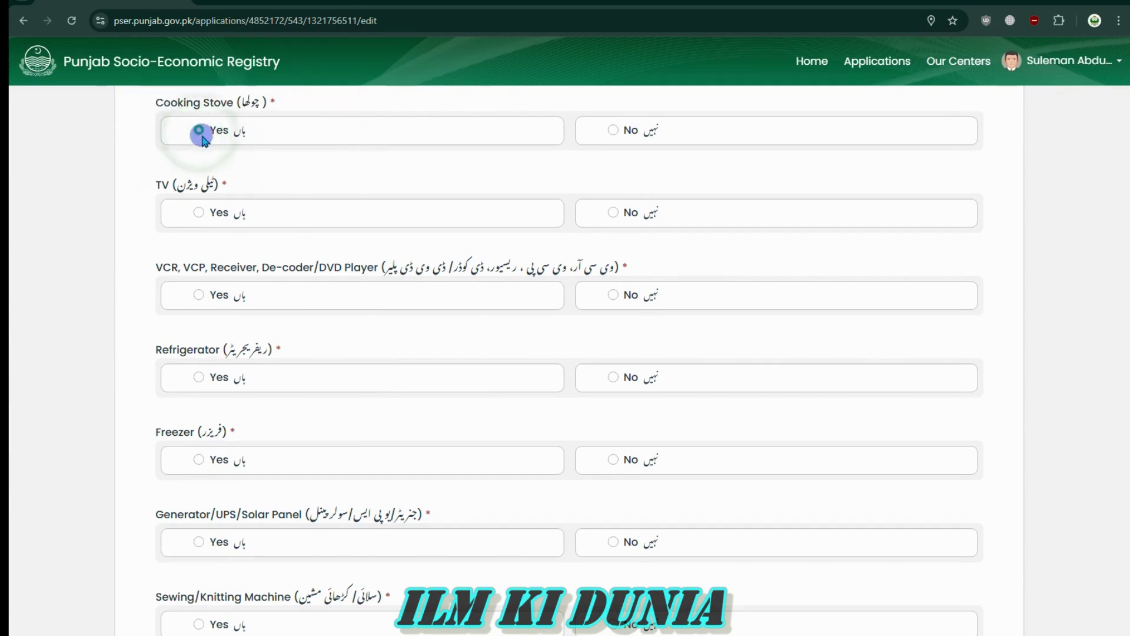
drag(237, 183, 199, 187)
click(270, 183)
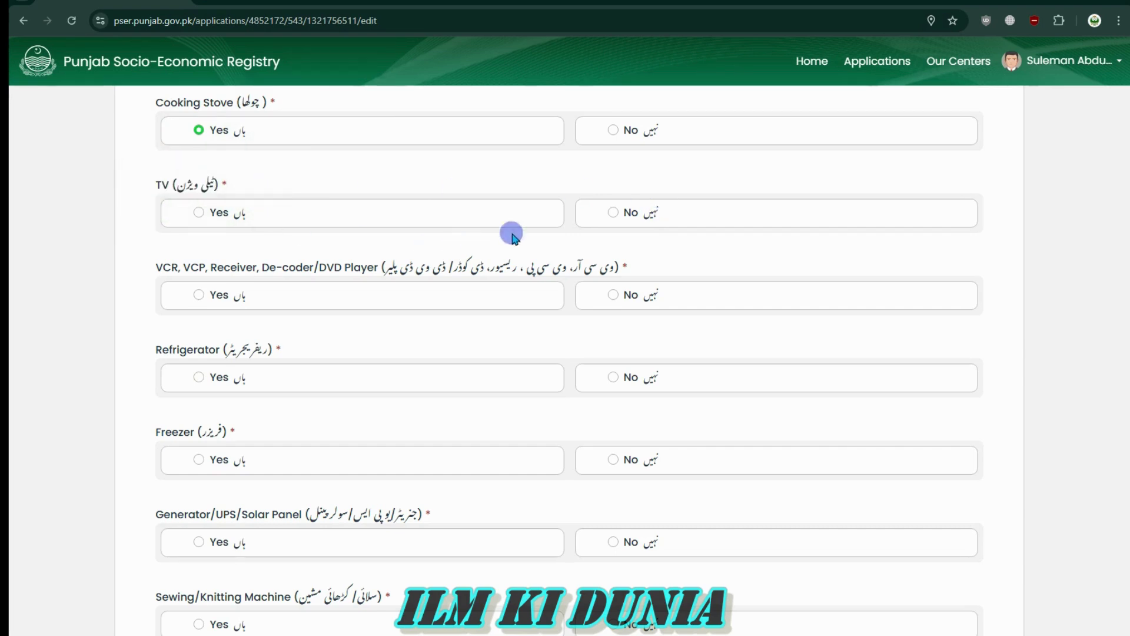
click(612, 222)
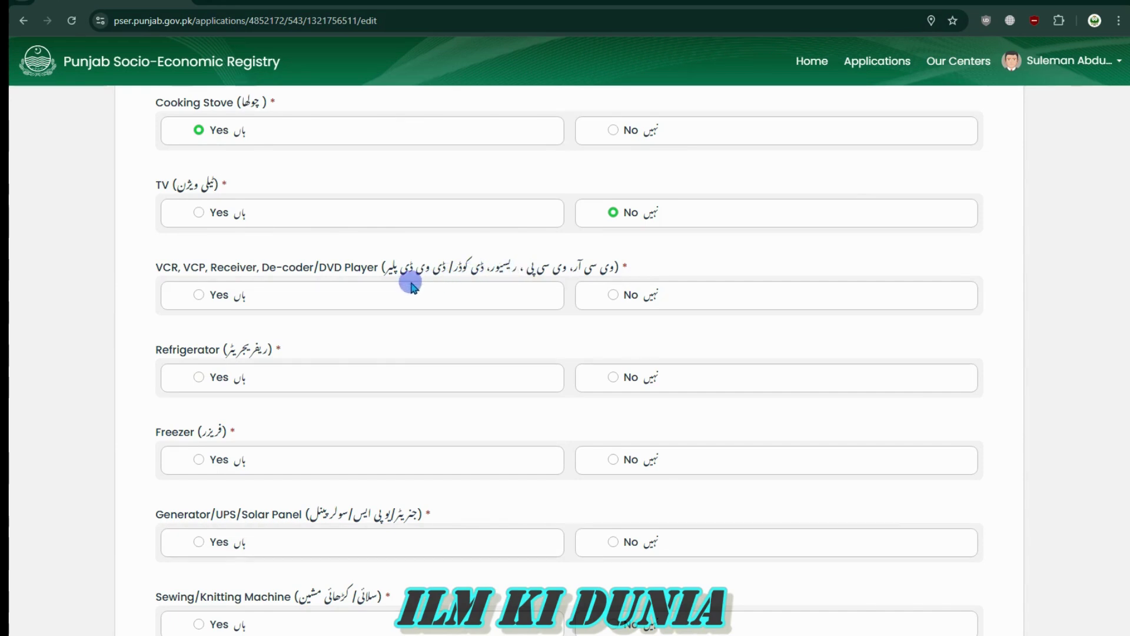
Answer No for VCR/Receiver/DVD Player
drag(147, 266, 660, 280)
click(640, 269)
click(147, 270)
click(643, 254)
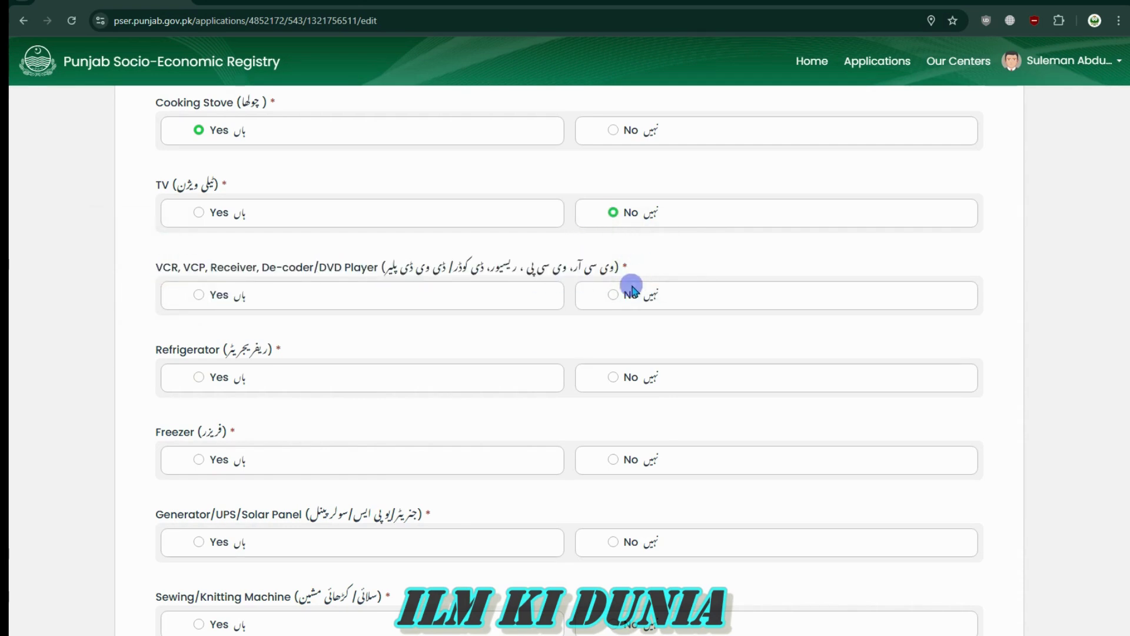
click(613, 295)
drag(335, 269, 551, 268)
click(569, 269)
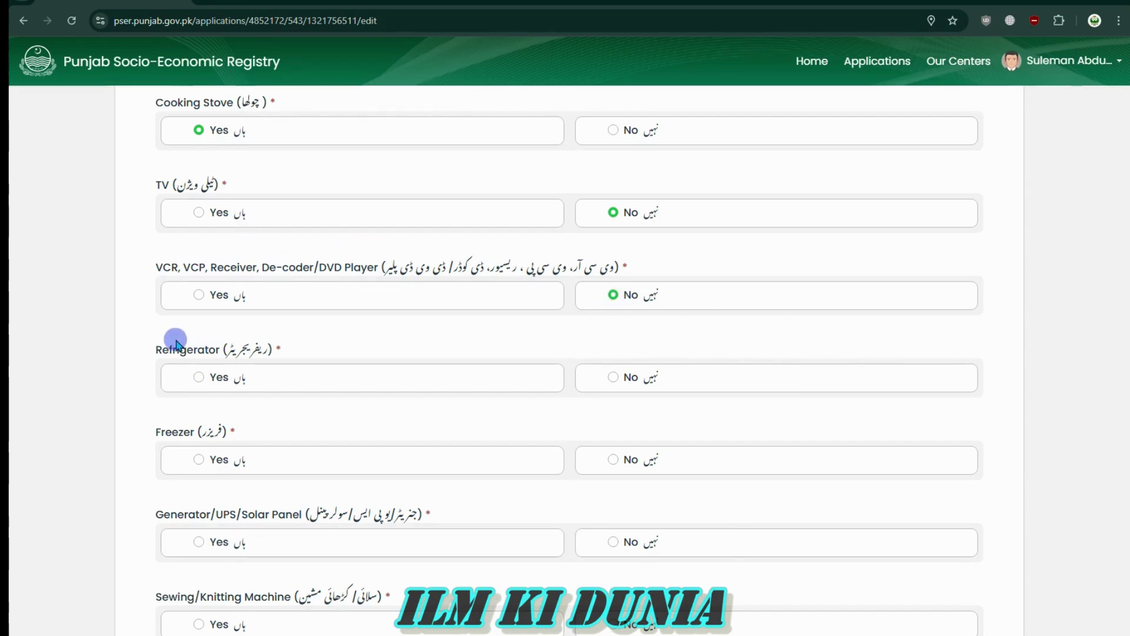
Answer Yes for Refrigerator
drag(152, 351, 328, 366)
click(328, 366)
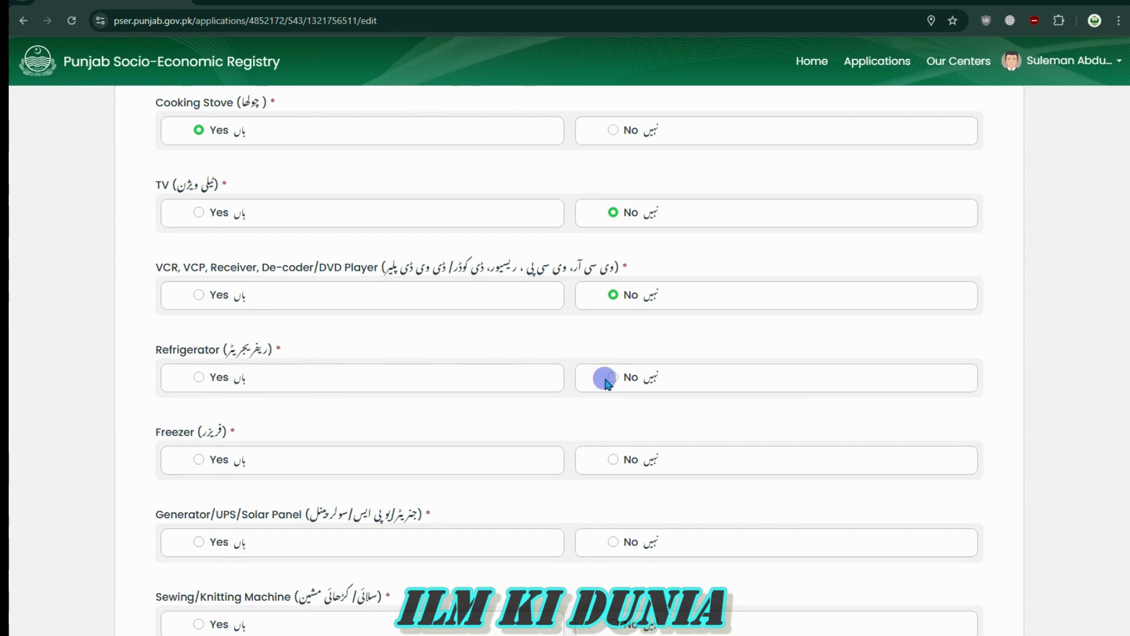
click(198, 377)
scroll(711, 482, down, 4)
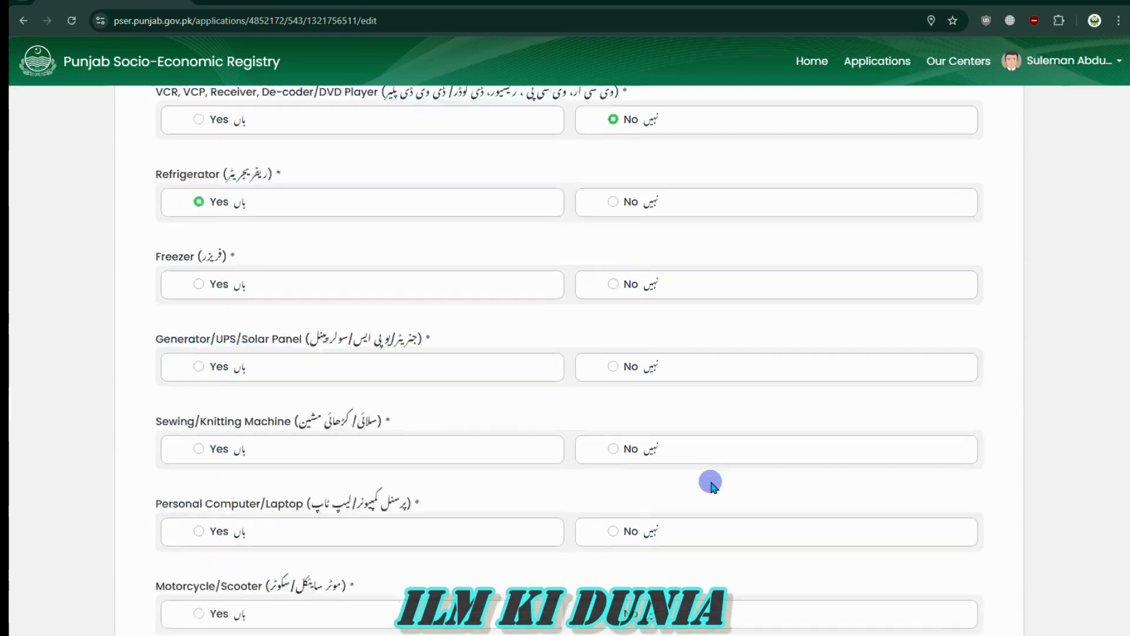
drag(152, 186, 291, 184)
click(291, 184)
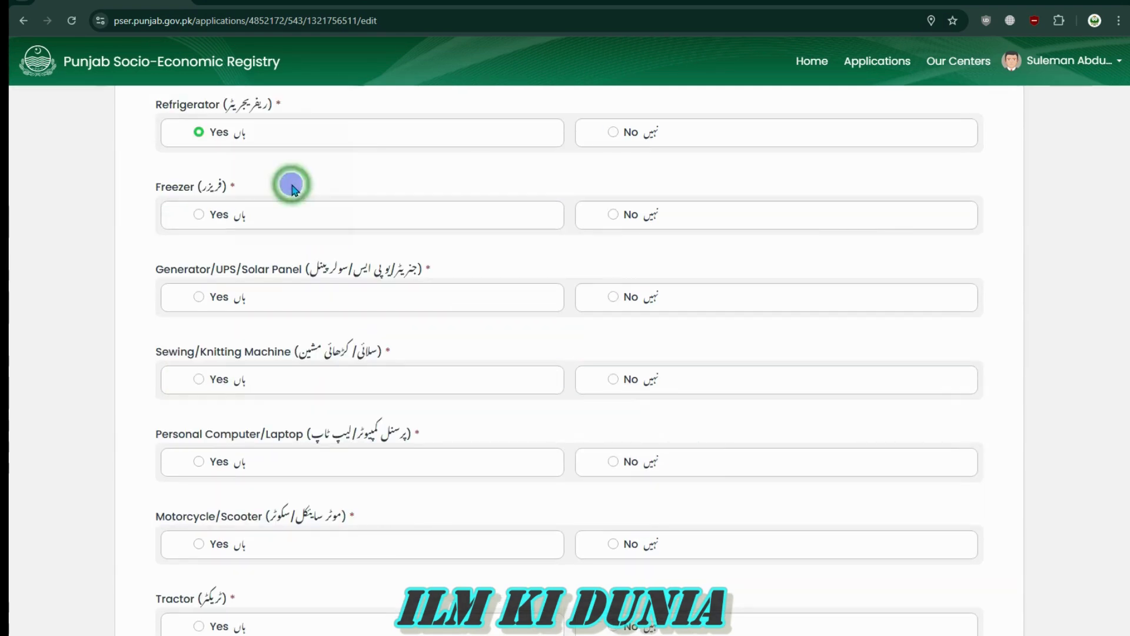
drag(265, 106, 168, 111)
click(168, 110)
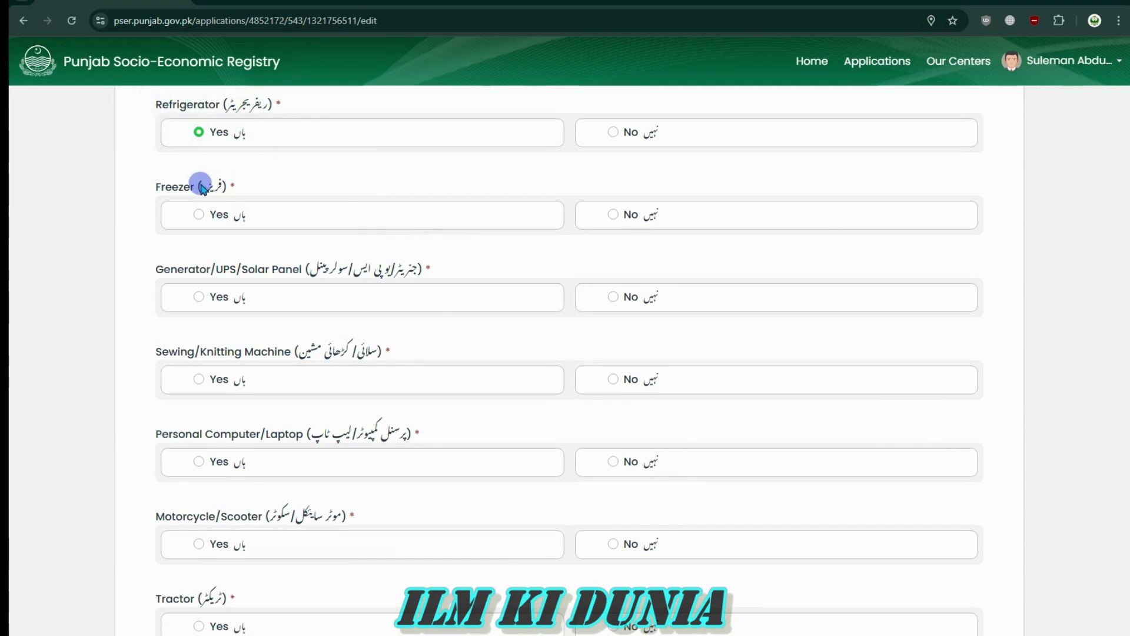
Answer No for Freezer and Generator/UPS/Solar Panel
click(613, 216)
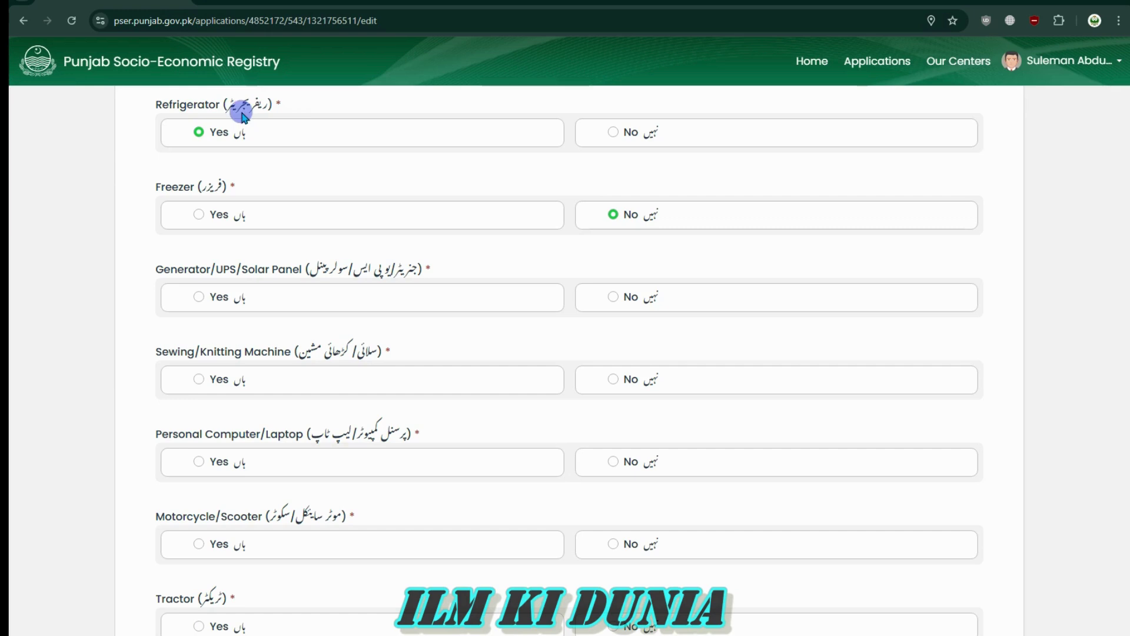
triple_click(412, 268)
click(278, 256)
click(218, 260)
drag(351, 264, 321, 266)
click(174, 263)
click(612, 298)
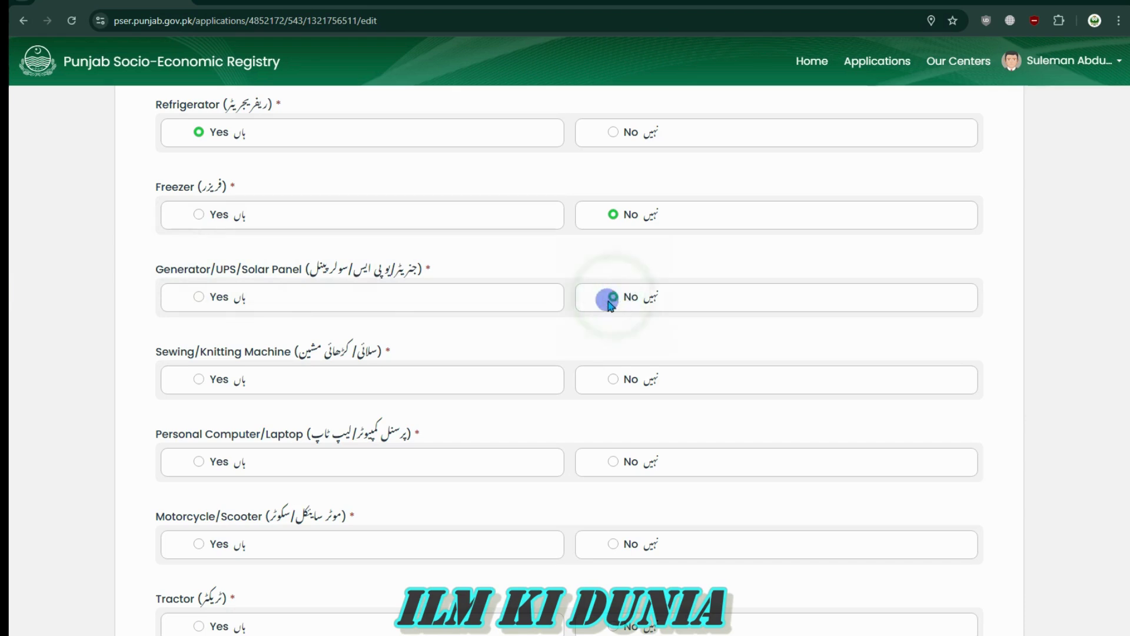
drag(312, 267, 359, 277)
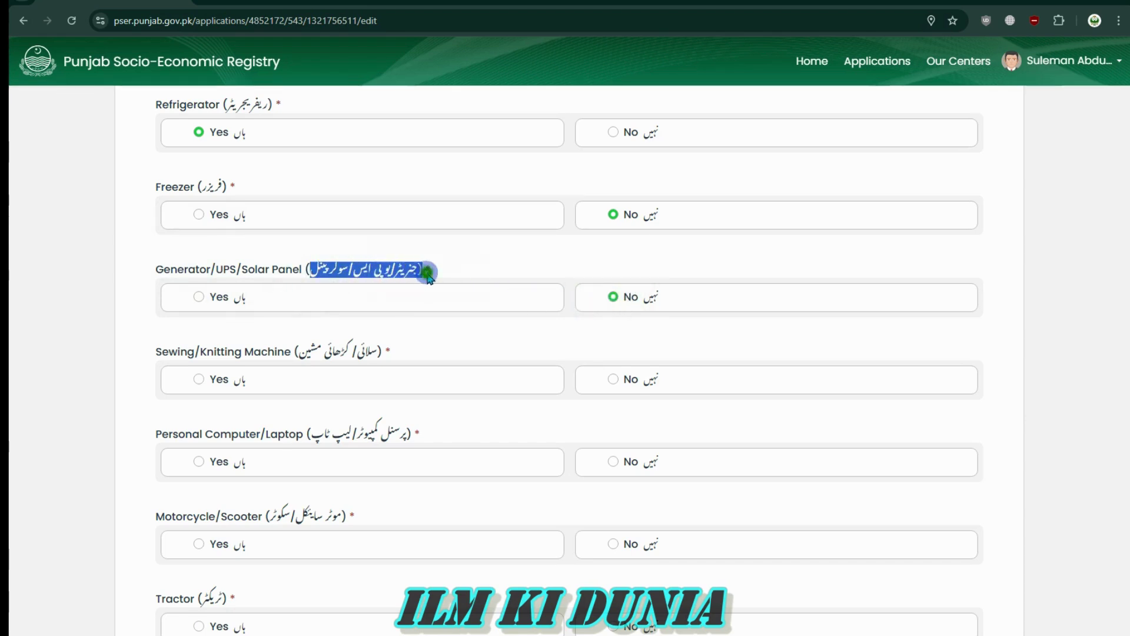
click(197, 289)
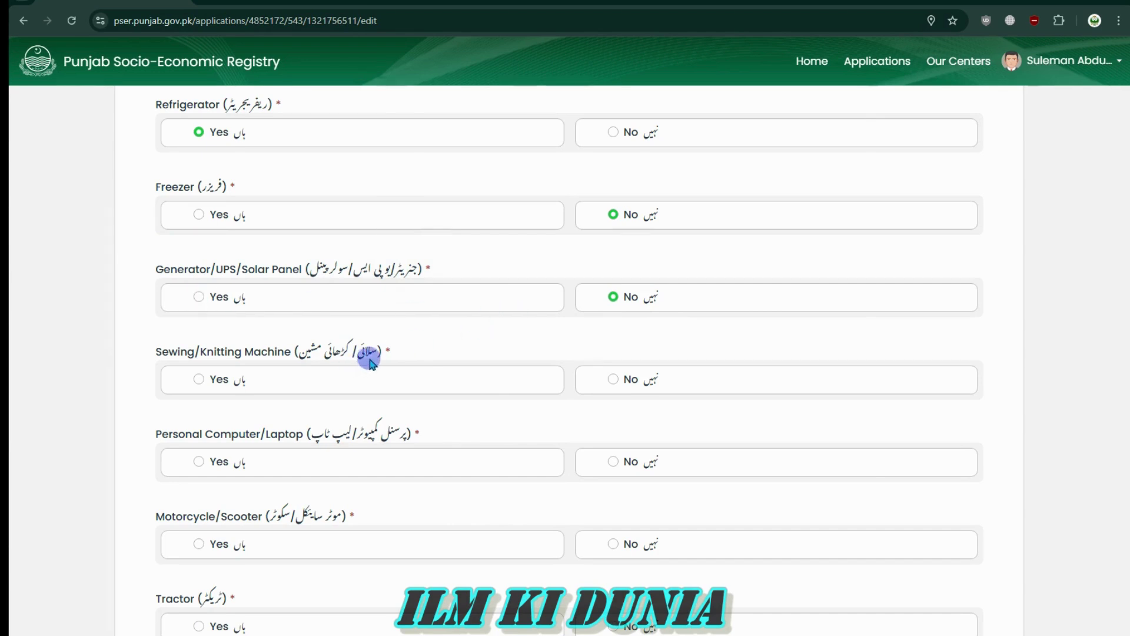
Answer No for Sewing/Knitting Machine and Personal Computer/Laptop
drag(377, 354, 262, 358)
click(143, 352)
drag(143, 347, 404, 361)
click(418, 352)
click(404, 361)
click(611, 389)
scroll(441, 471, down, 4)
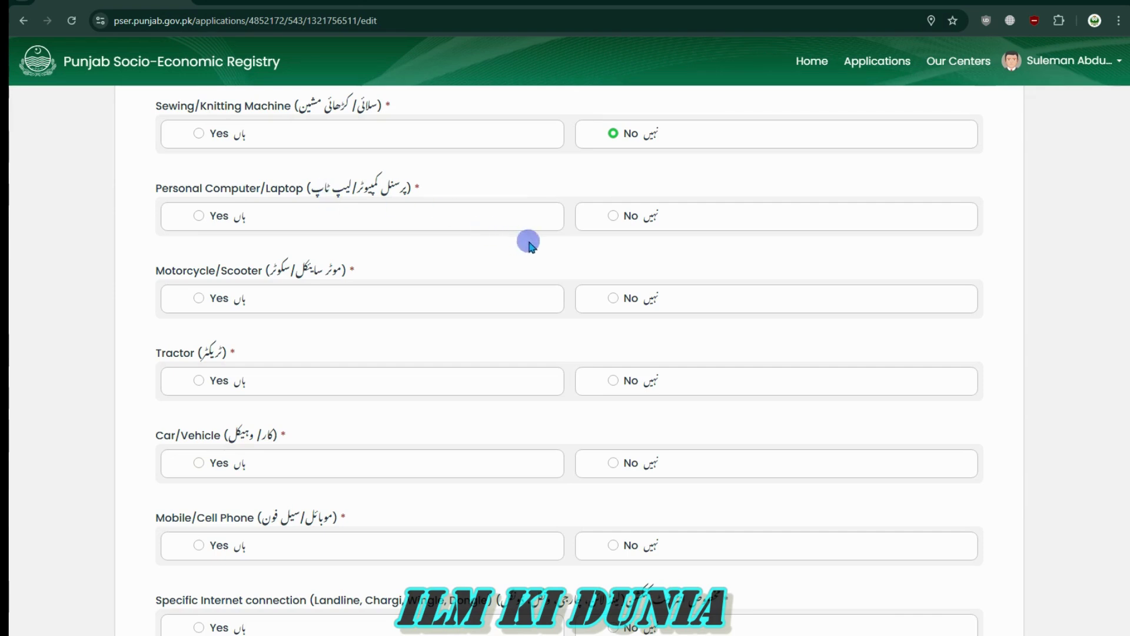
click(613, 216)
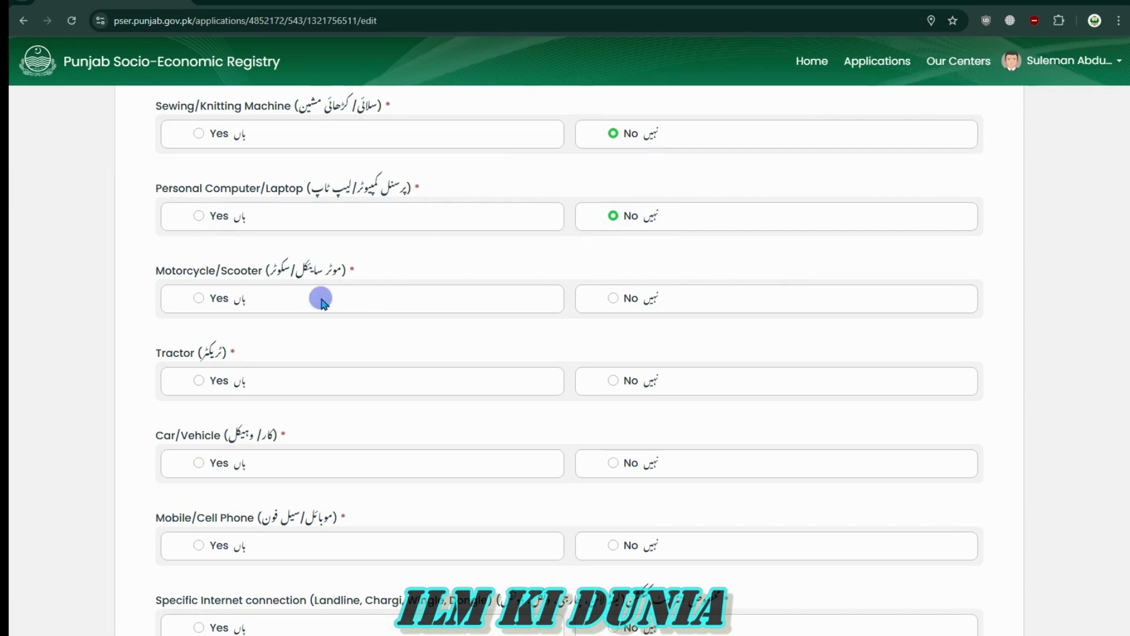
Answer No for Motorcycle/Scooter
drag(269, 271, 360, 270)
click(180, 275)
click(360, 270)
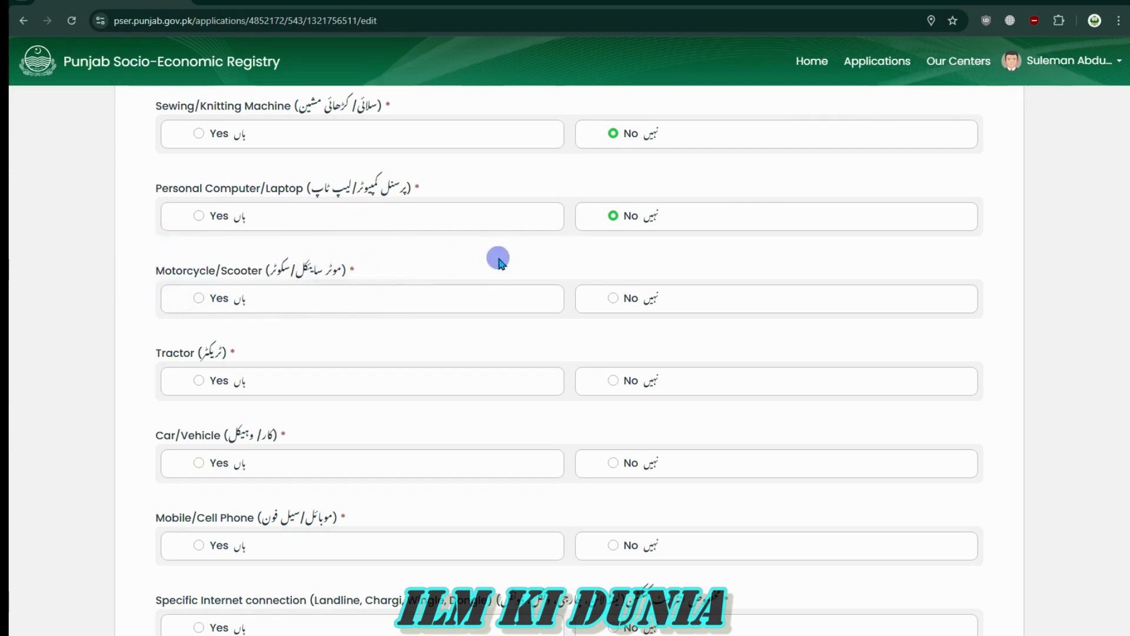
click(200, 298)
click(613, 298)
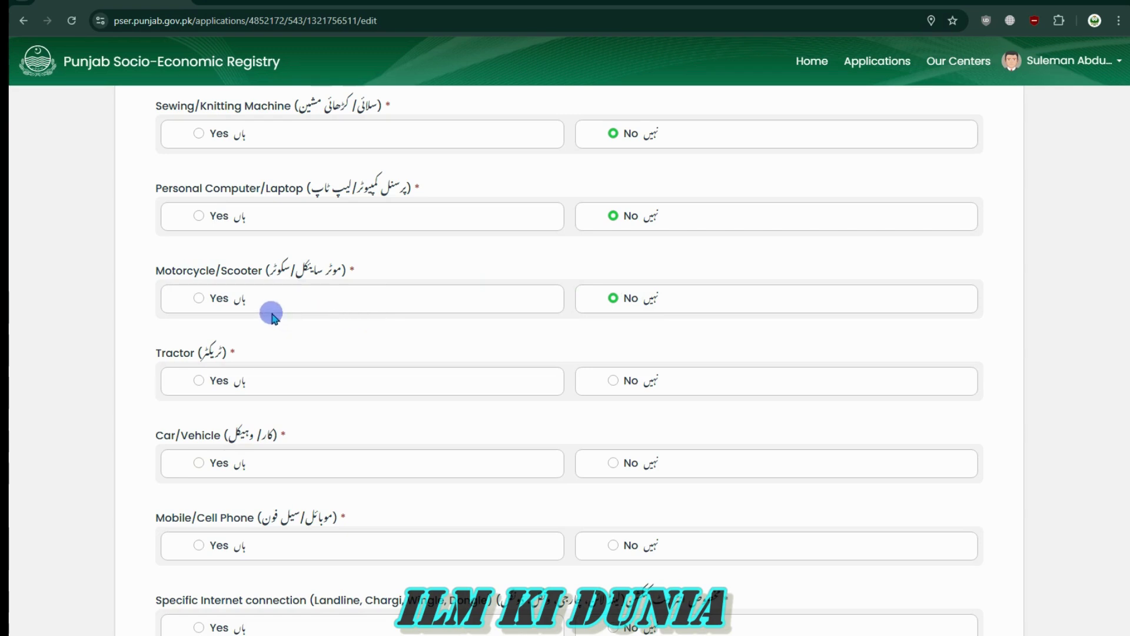
Answer No for Tractor
double_click(163, 361)
click(242, 353)
drag(244, 353, 163, 359)
click(161, 358)
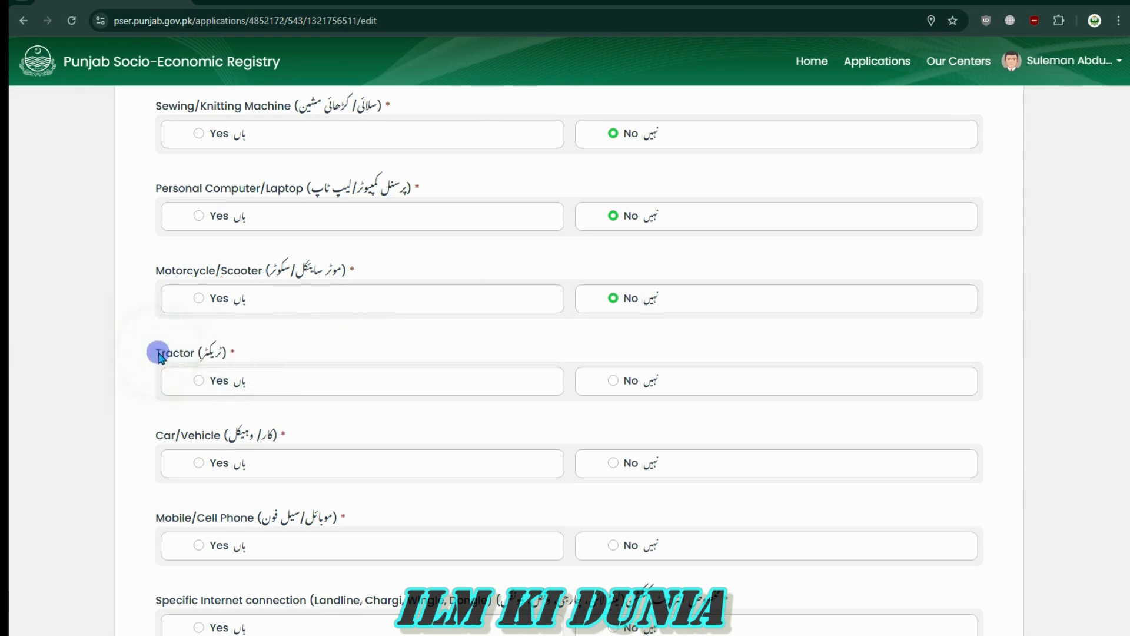
click(237, 355)
drag(250, 272, 333, 270)
click(321, 272)
click(225, 351)
click(145, 344)
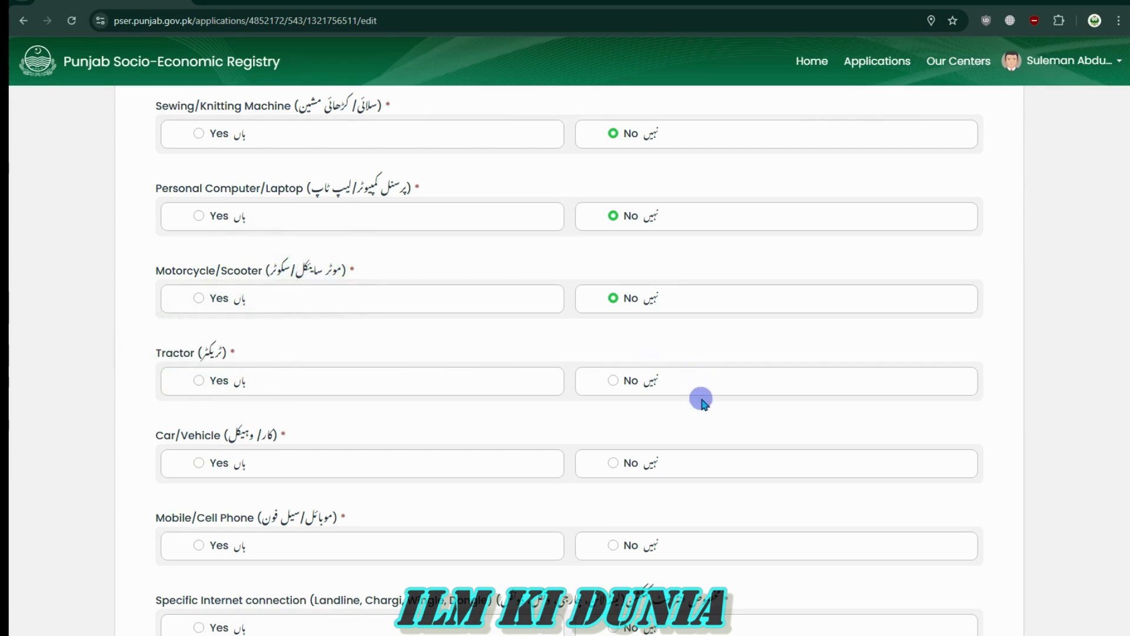
click(612, 381)
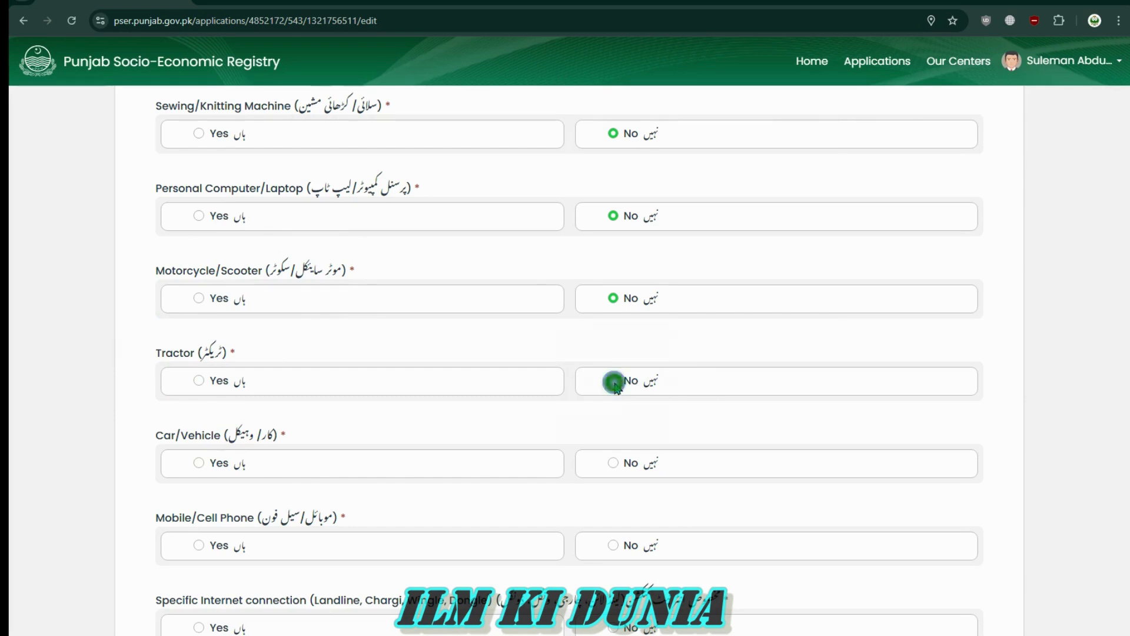
Answer No for Car/Vehicle
scroll(522, 449, down, 5)
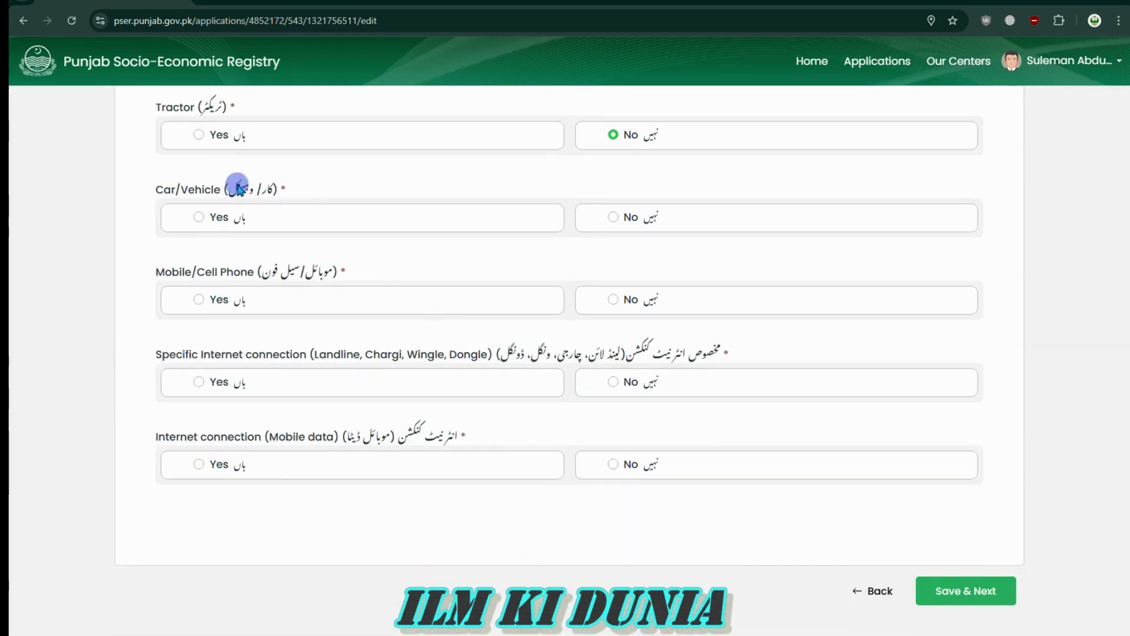
click(152, 187)
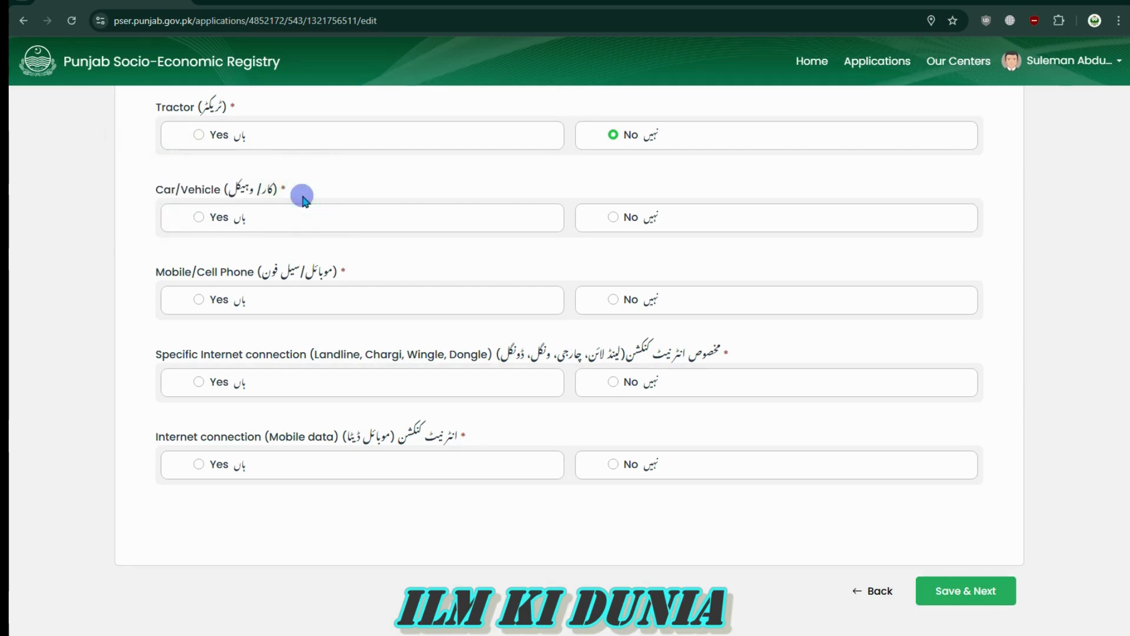
drag(305, 200, 156, 182)
click(157, 183)
click(615, 219)
Answer Yes for owning a Mobile/Cell Phone
click(349, 275)
drag(296, 275, 106, 278)
click(386, 274)
click(165, 277)
click(361, 275)
click(105, 277)
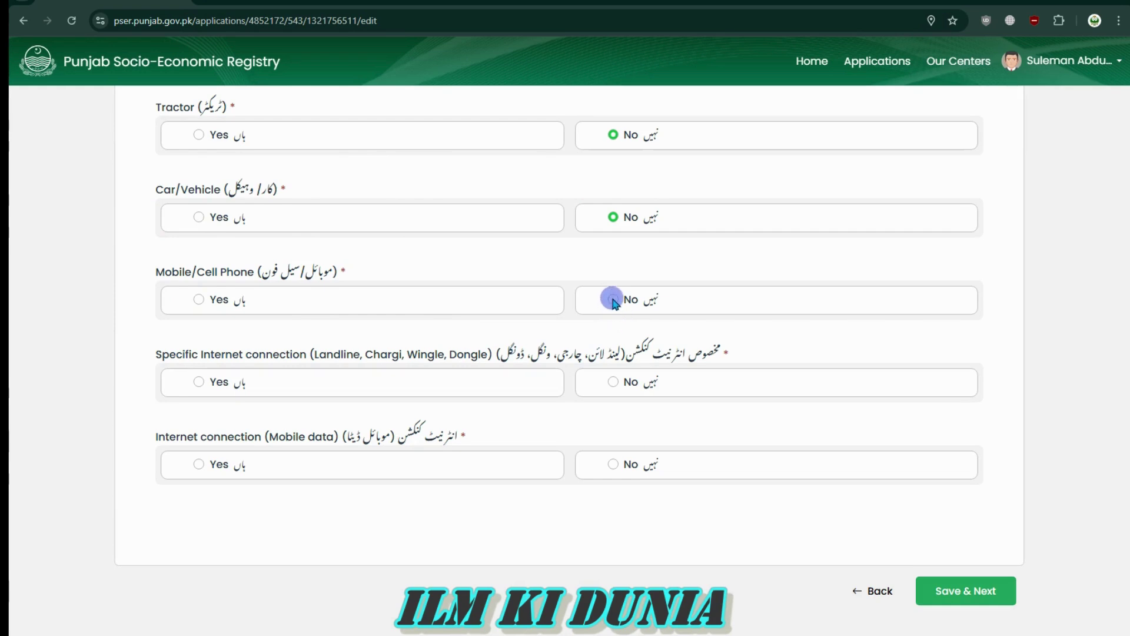
drag(605, 261, 270, 291)
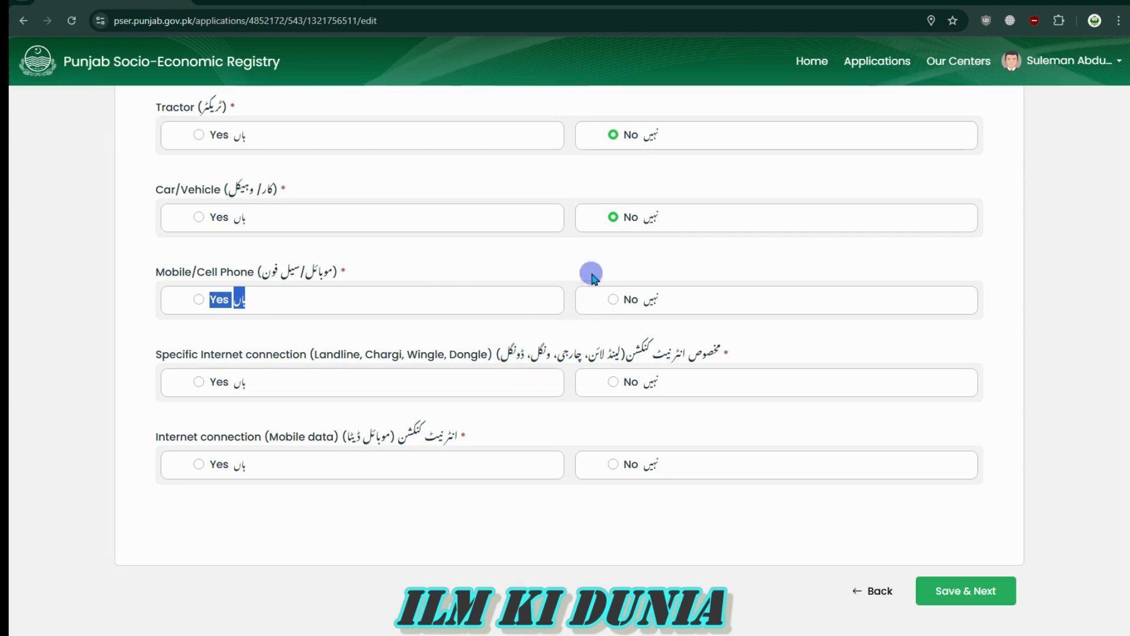
click(199, 300)
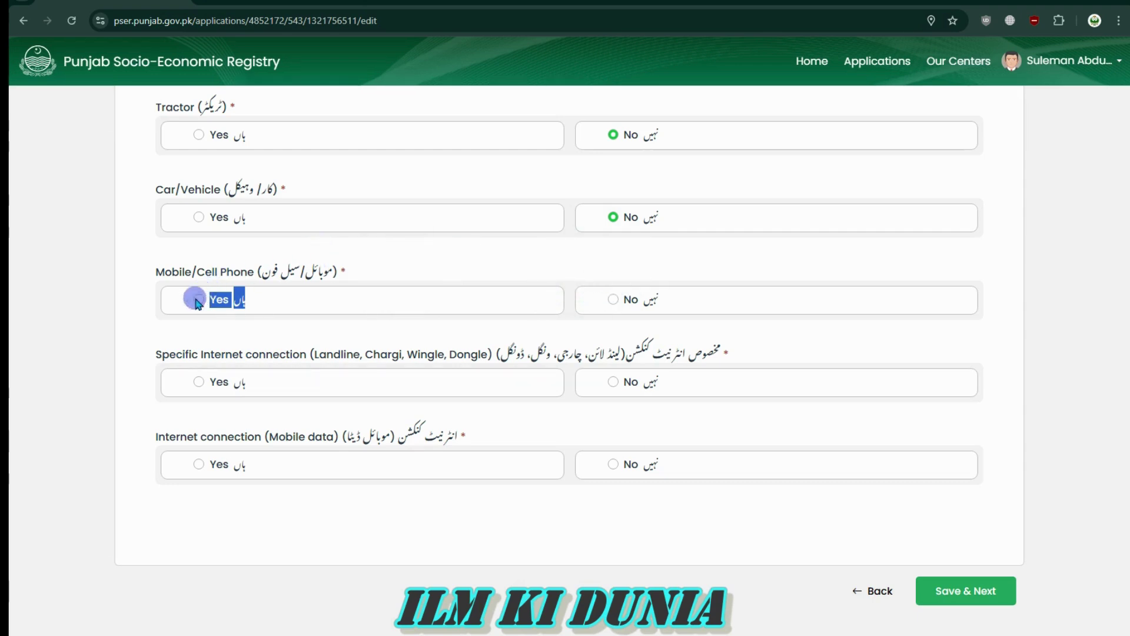
click(234, 323)
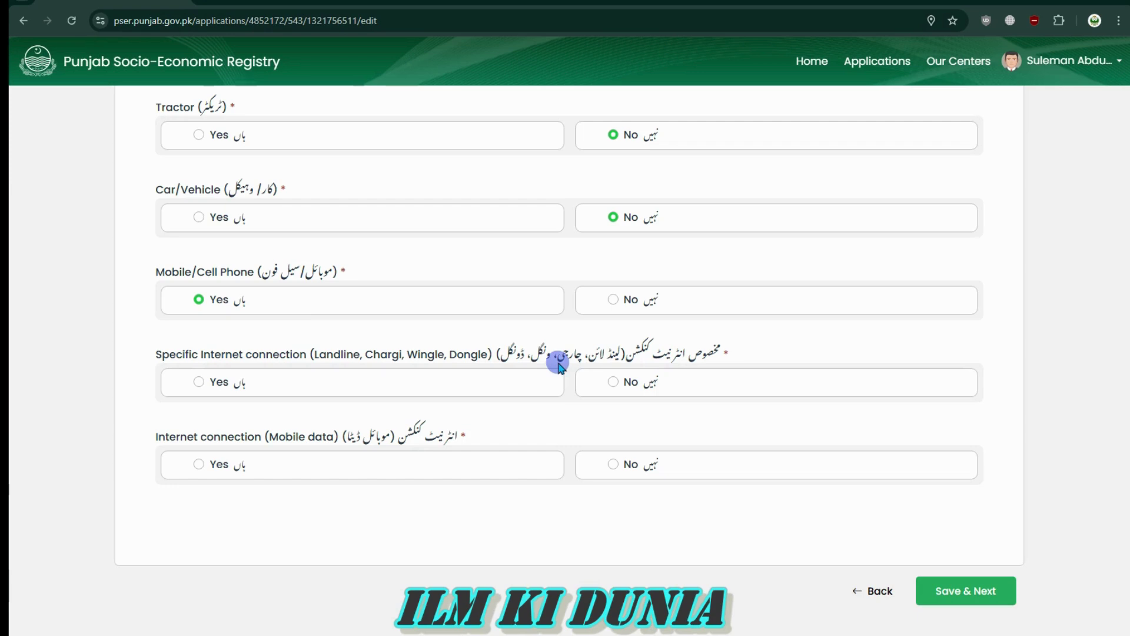
Answer No for a specific internet connection and Yes for mobile data internet
drag(496, 357, 147, 357)
click(150, 357)
click(198, 381)
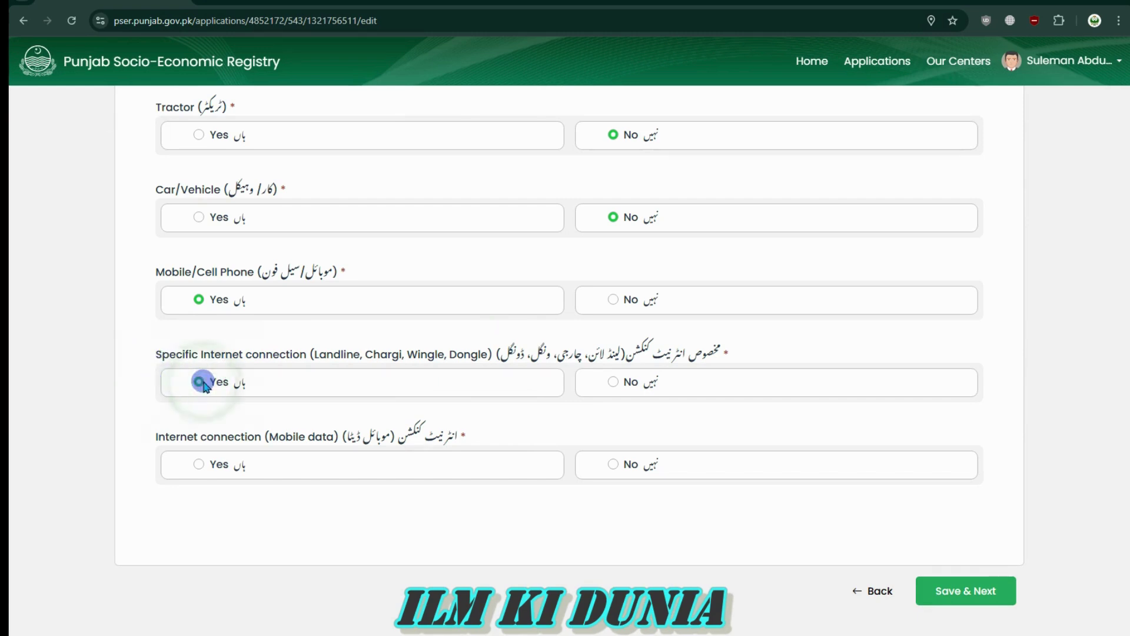
click(613, 381)
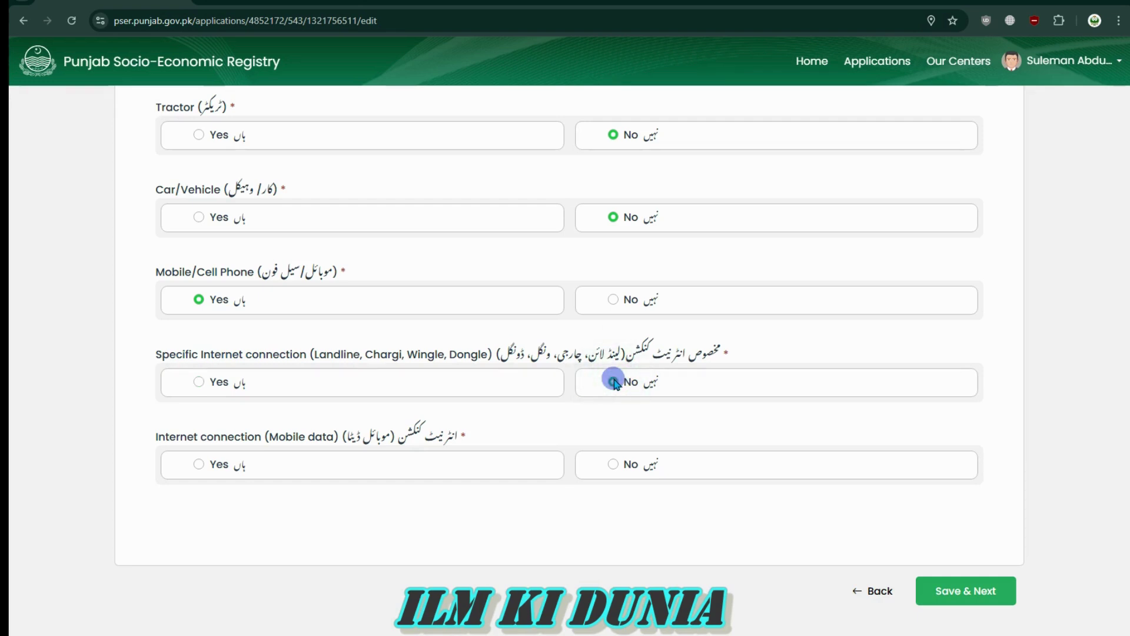
mouse_move(451, 442)
mouse_down()
mouse_move(466, 438)
mouse_move(139, 443)
mouse_move(464, 434)
mouse_up()
click(139, 440)
click(464, 433)
mouse_move(465, 434)
mouse_down()
mouse_move(187, 409)
mouse_move(152, 443)
mouse_move(468, 431)
mouse_up()
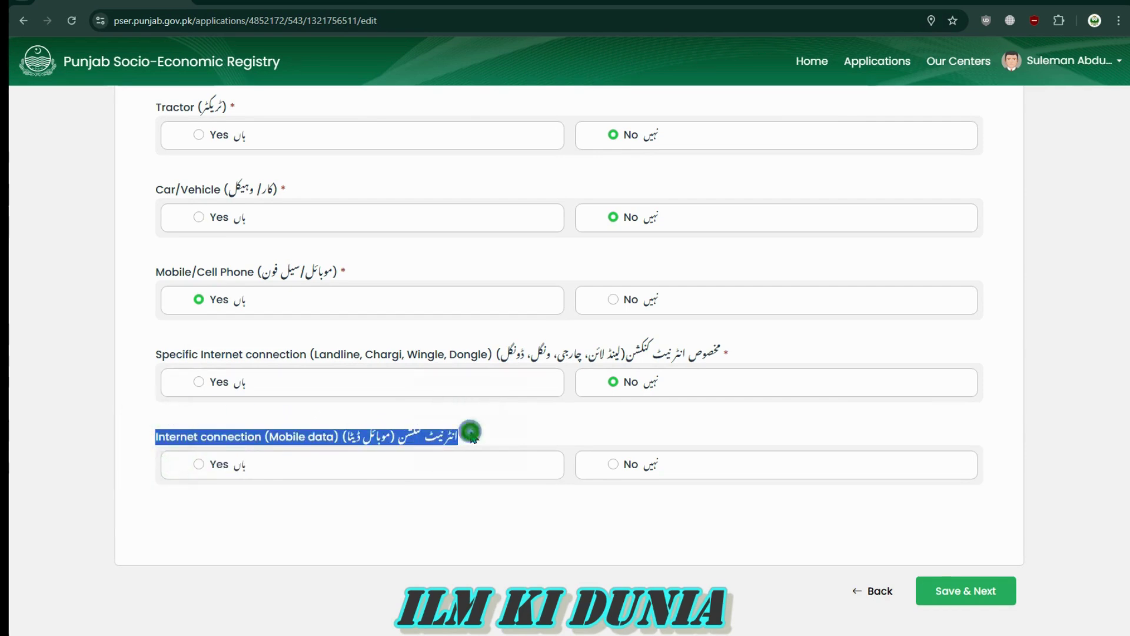
click(259, 453)
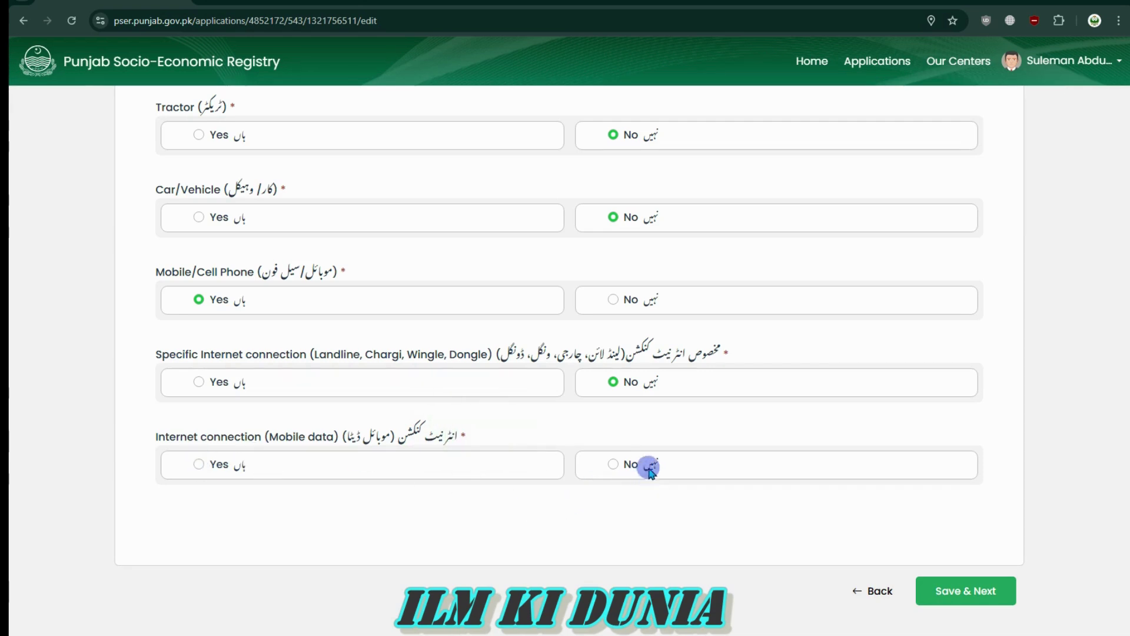
click(613, 464)
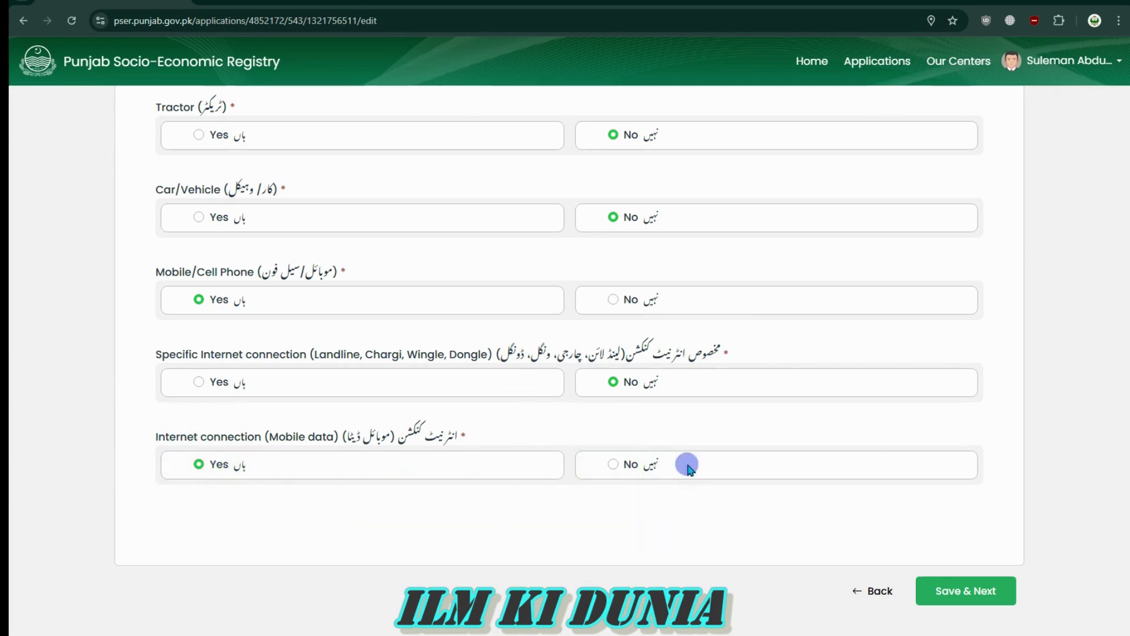
Attempt Save & Next on Assets Information, which flags the FA9 electricity question as required
scroll(865, 516, up, 4)
scroll(933, 569, down, 5)
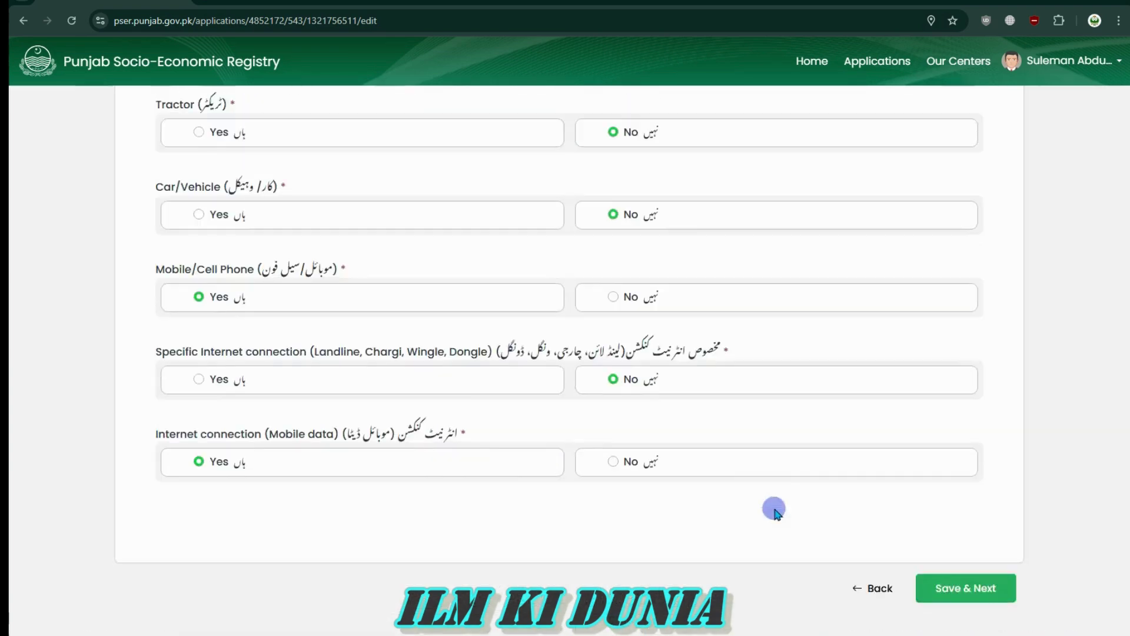
scroll(795, 522, up, 20)
scroll(756, 498, up, 3)
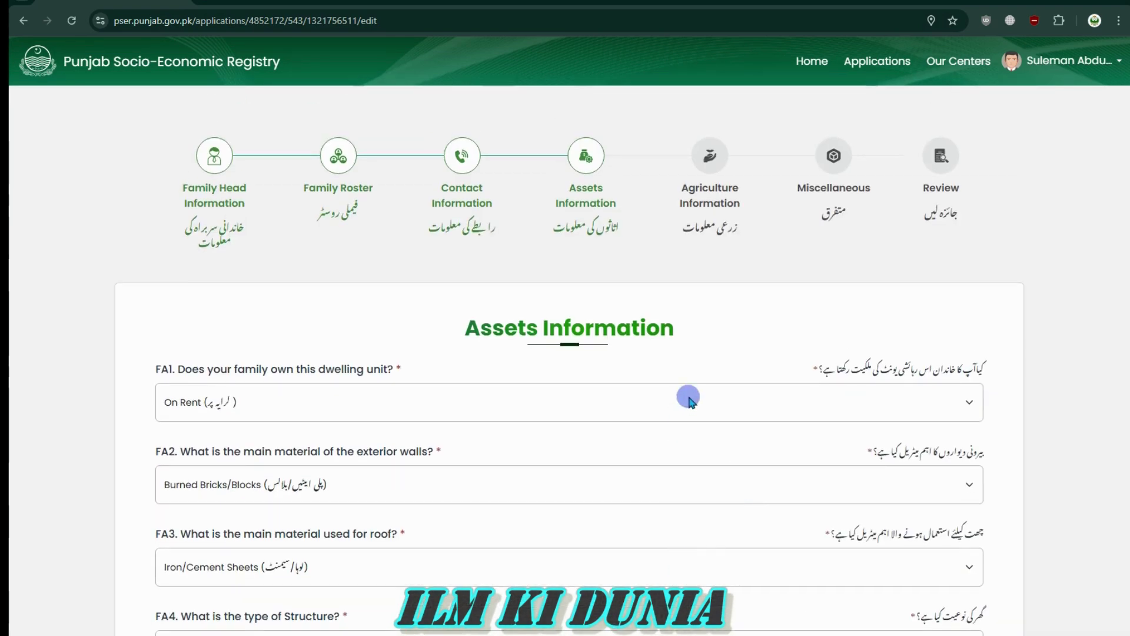
scroll(679, 423, down, 4)
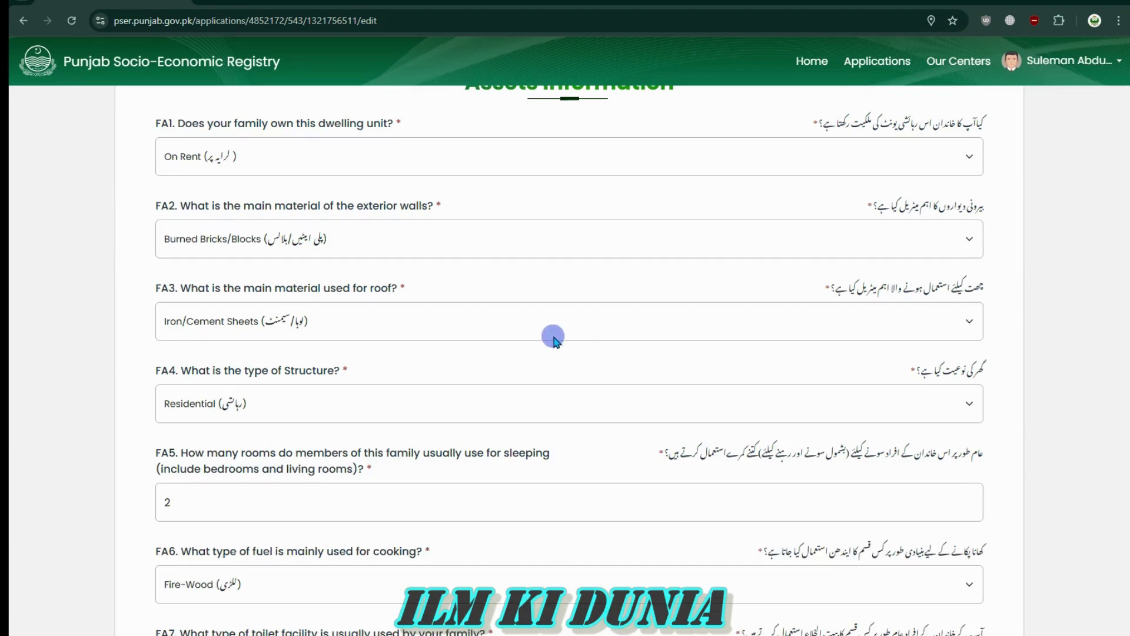
scroll(581, 340, down, 20)
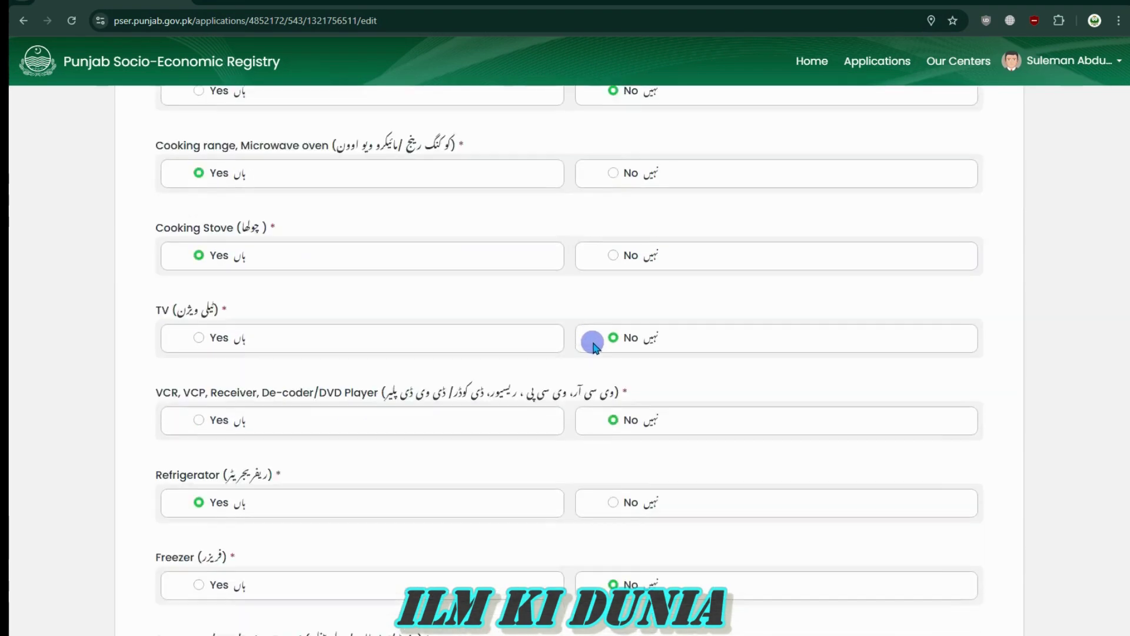
scroll(596, 367, down, 7)
click(969, 556)
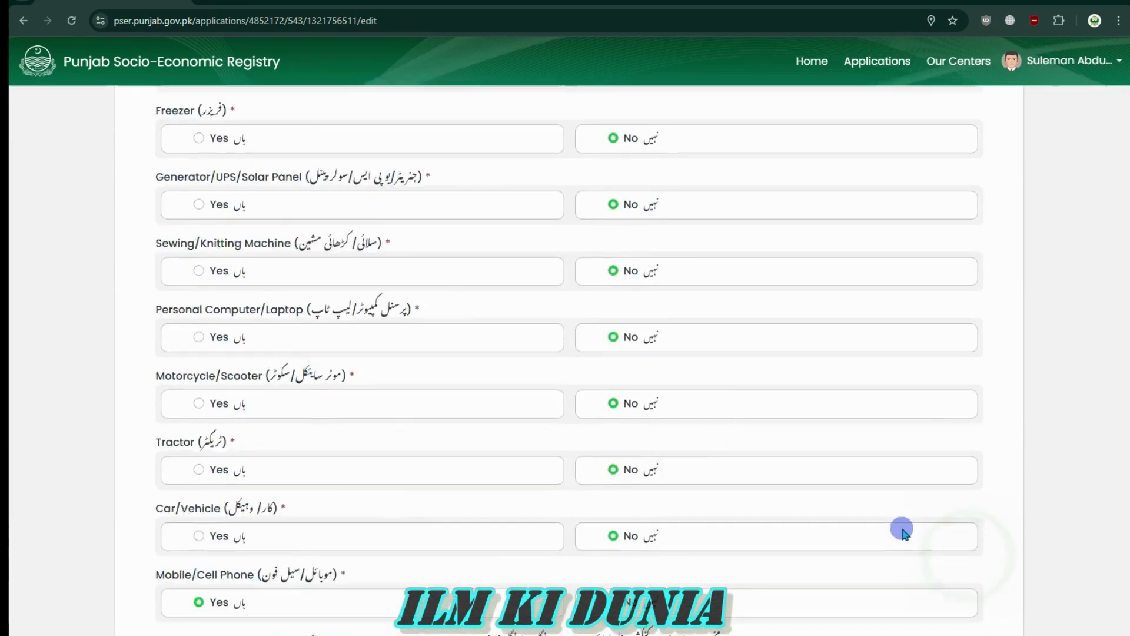
scroll(824, 465, up, 12)
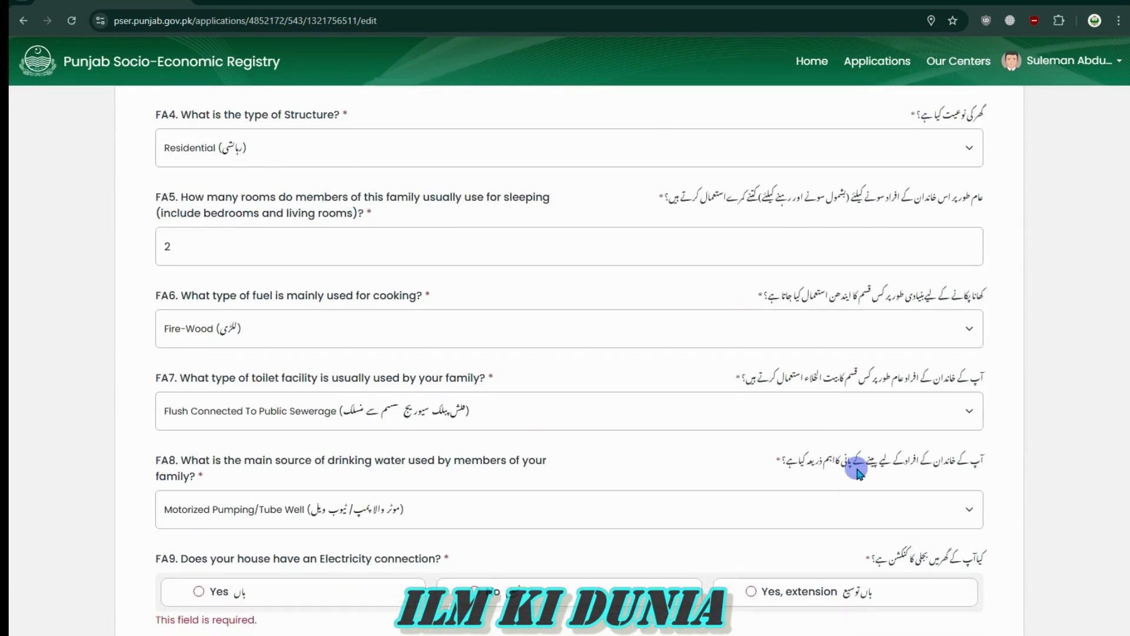
scroll(789, 462, down, 12)
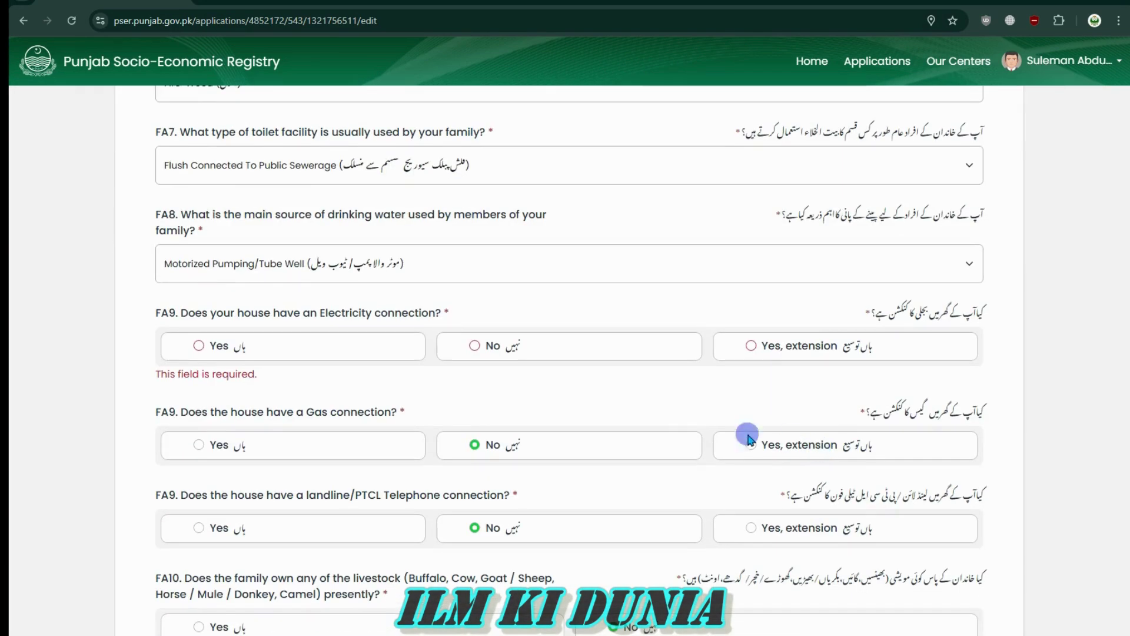
Answer Yes for the electricity connection and save the Assets Information step
drag(989, 312, 843, 307)
click(843, 308)
drag(158, 369, 268, 374)
click(267, 374)
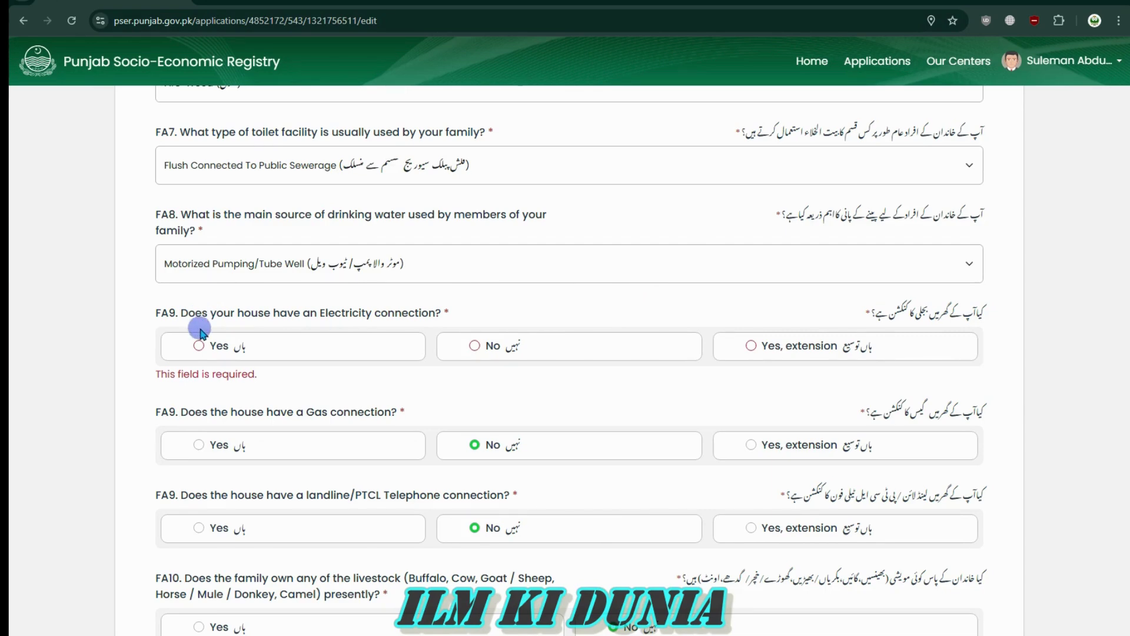
click(475, 346)
click(199, 346)
scroll(952, 426, down, 1)
scroll(918, 422, down, 10)
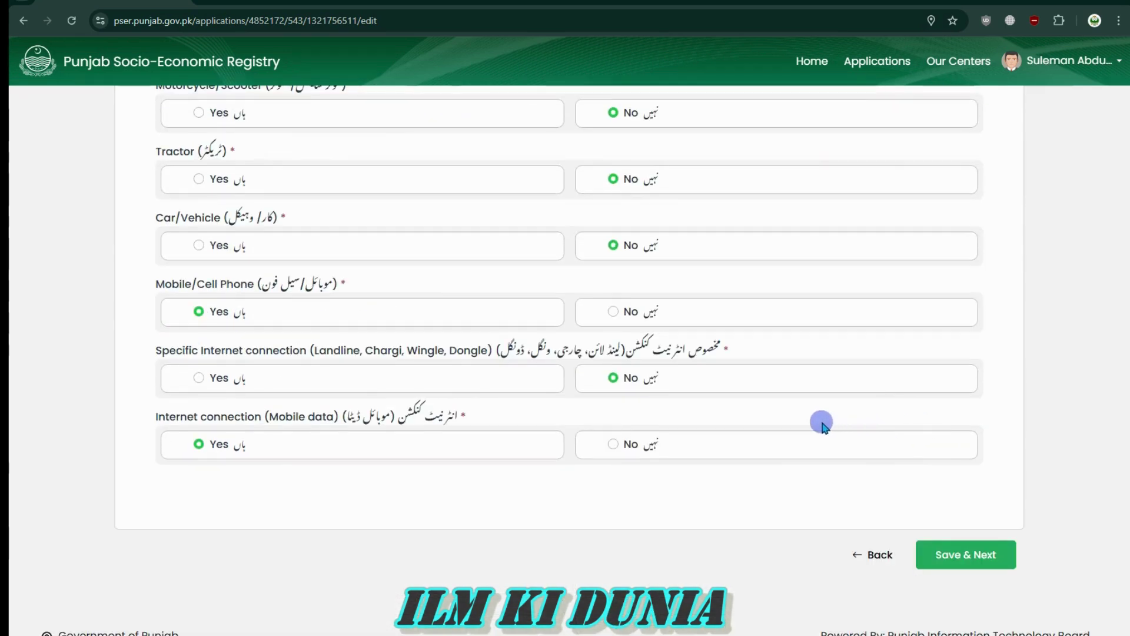
click(966, 557)
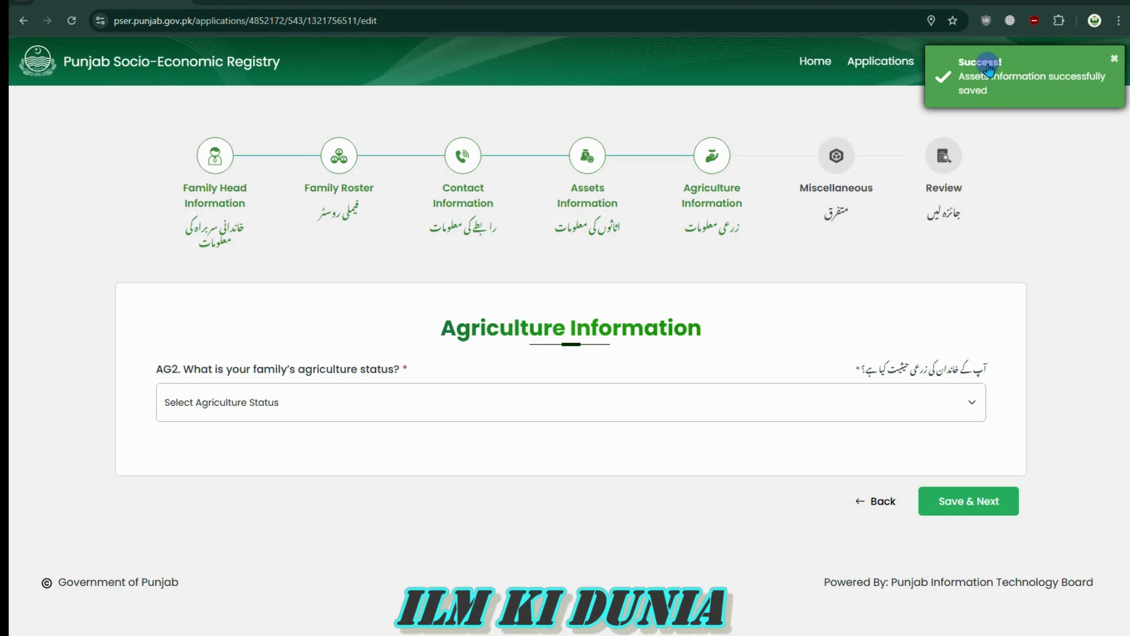
Choose "Don't cultivate land" in the AG2 agriculture status dropdown, then Save & Next
drag(681, 190, 753, 204)
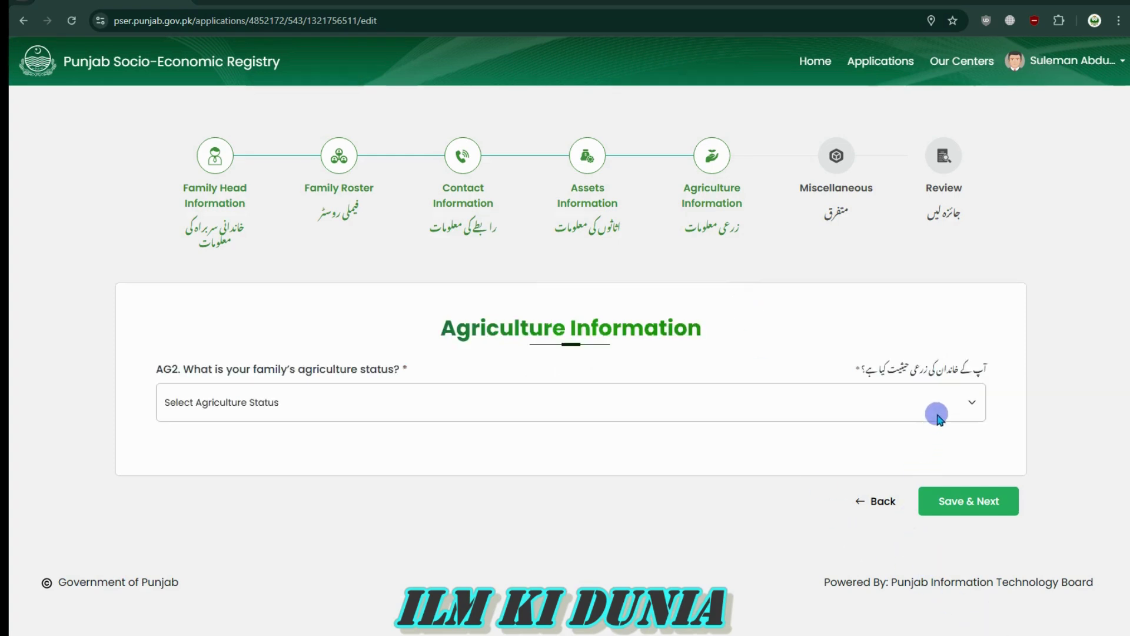
drag(988, 364, 856, 374)
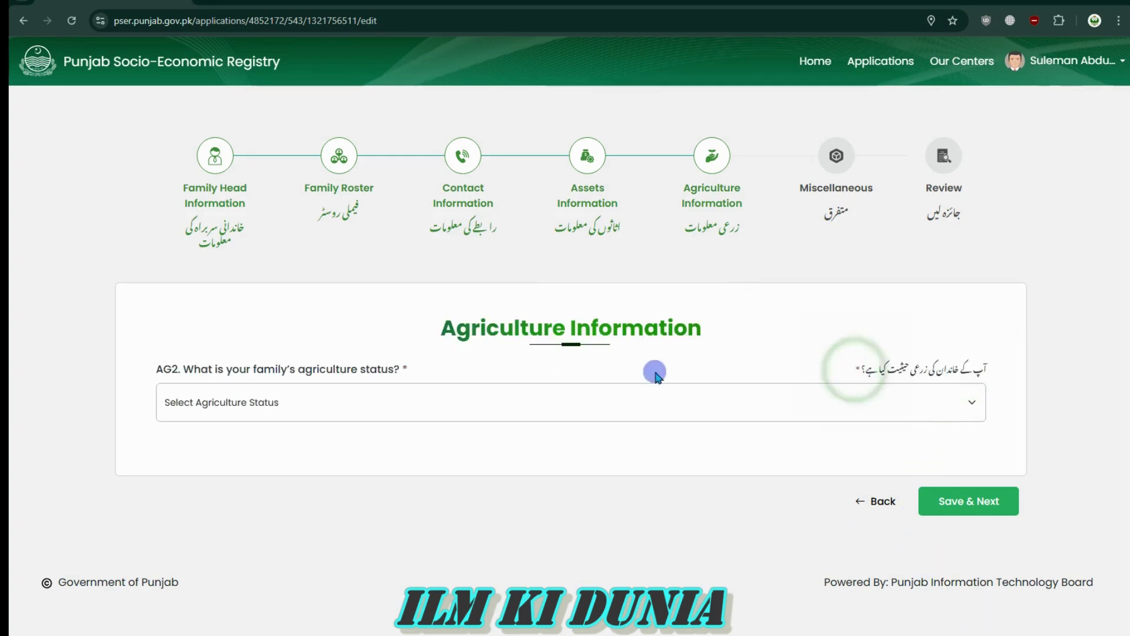
click(636, 397)
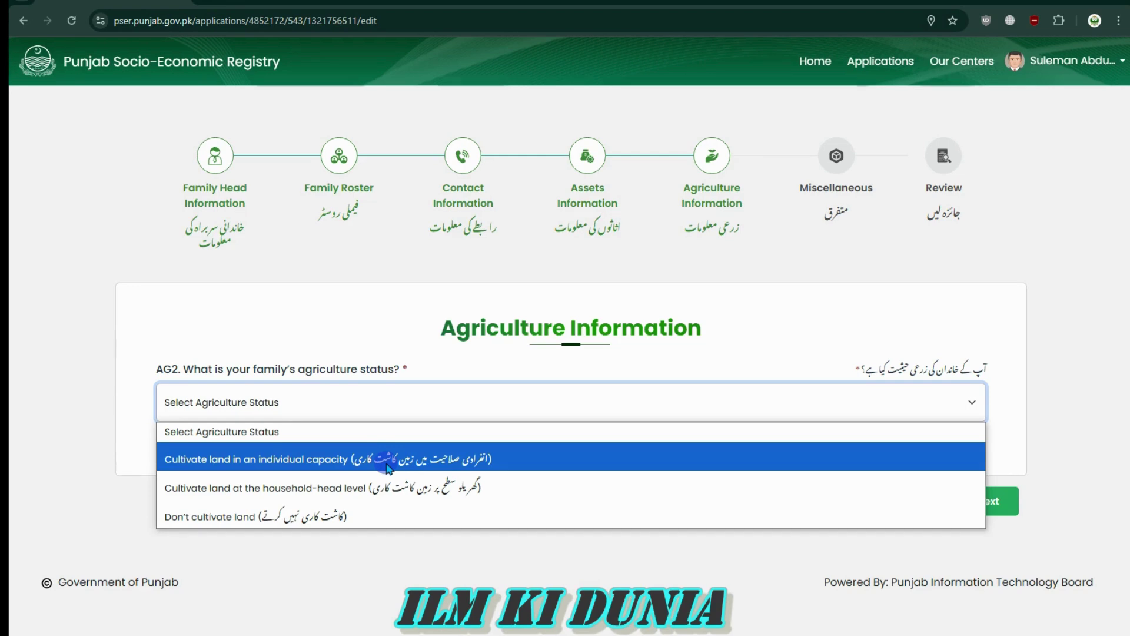
click(252, 517)
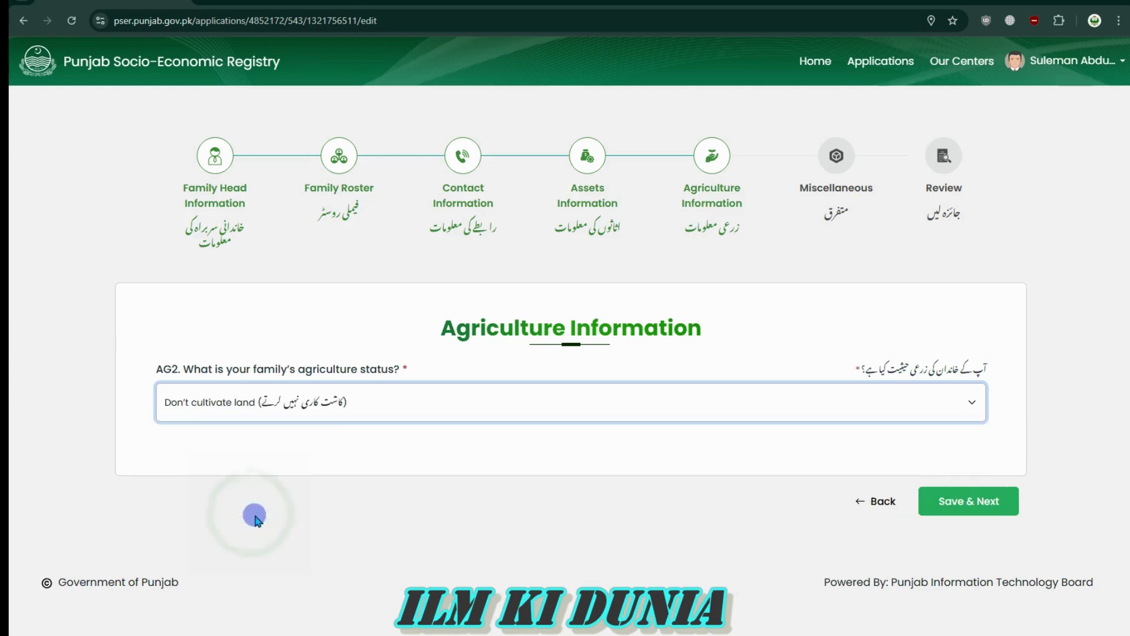
click(178, 436)
drag(151, 423, 747, 447)
click(272, 421)
triple_click(242, 419)
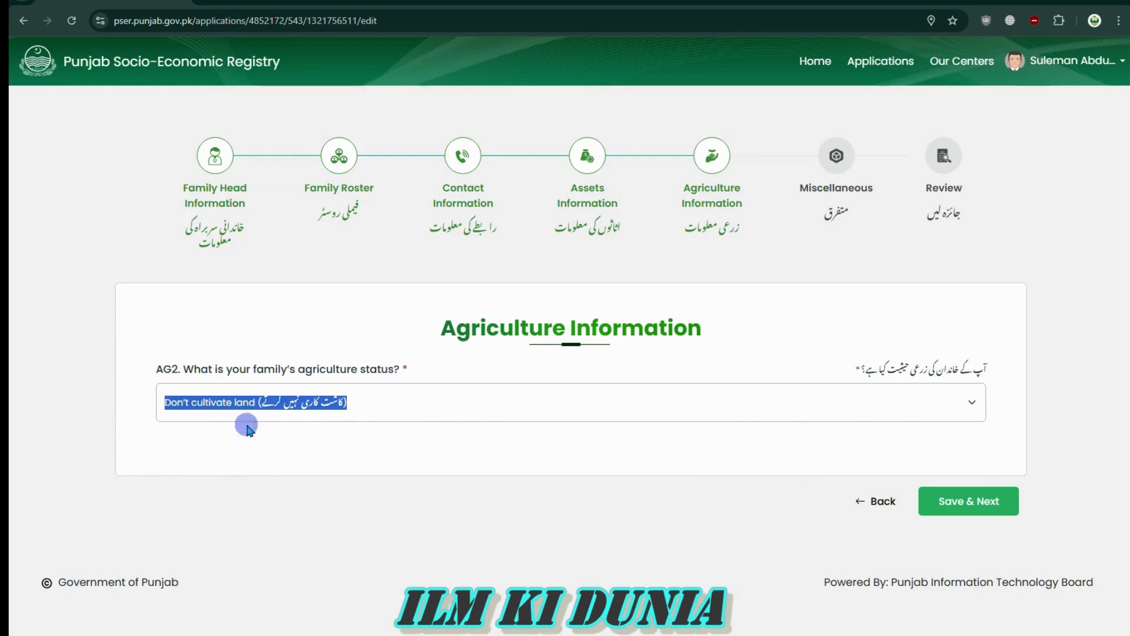
click(393, 408)
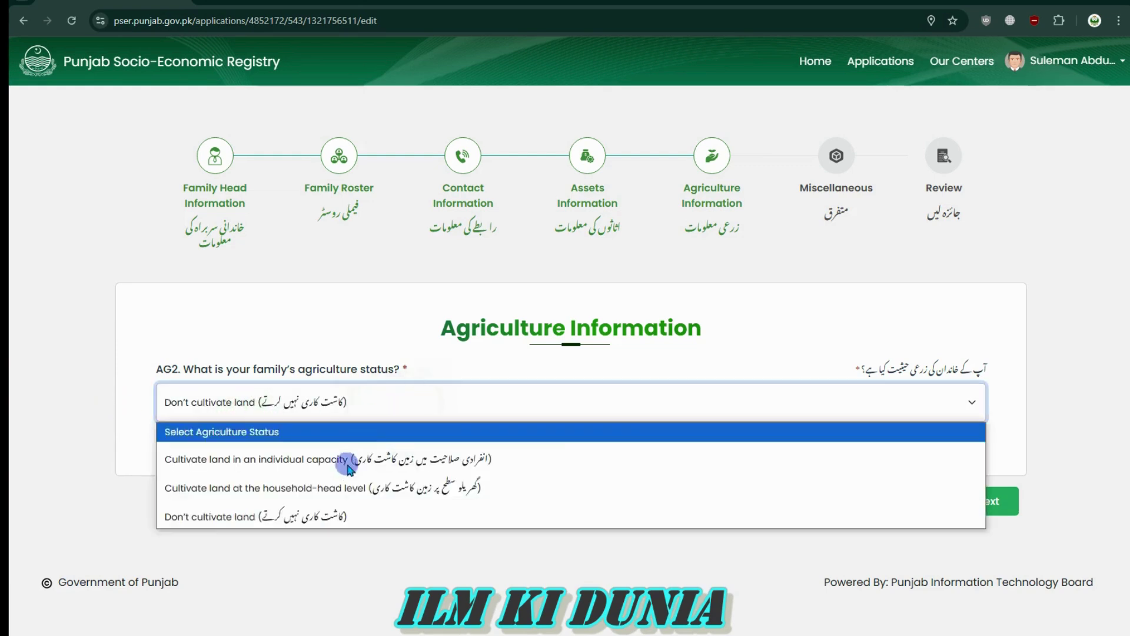
click(397, 521)
click(957, 501)
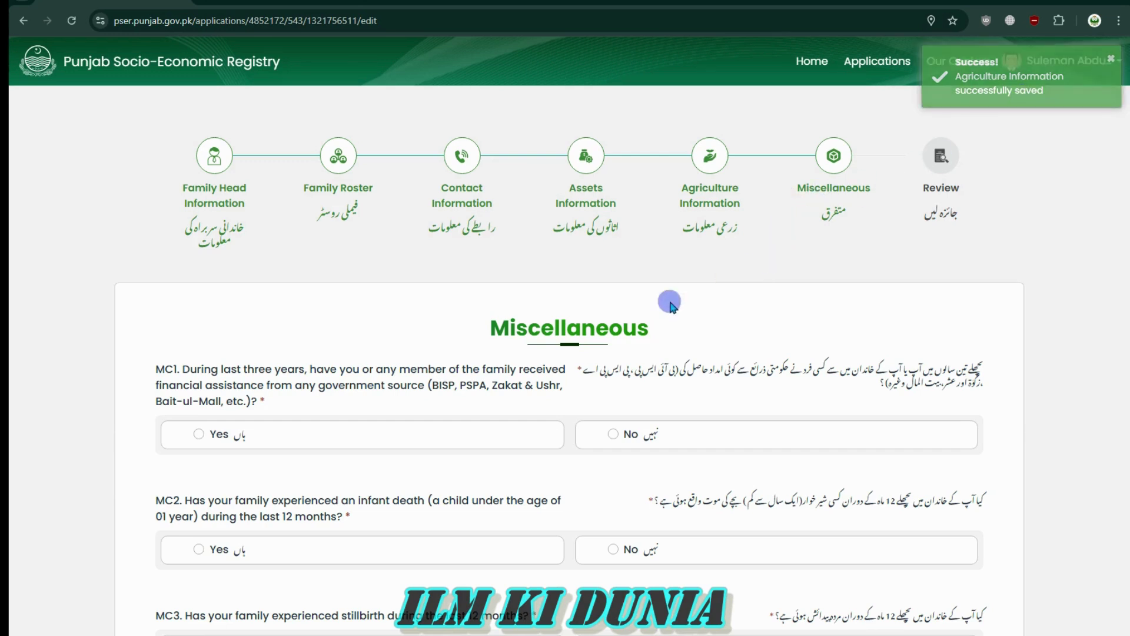
Answer No to MC1, the government financial assistance question
drag(480, 325, 517, 321)
click(701, 327)
click(453, 321)
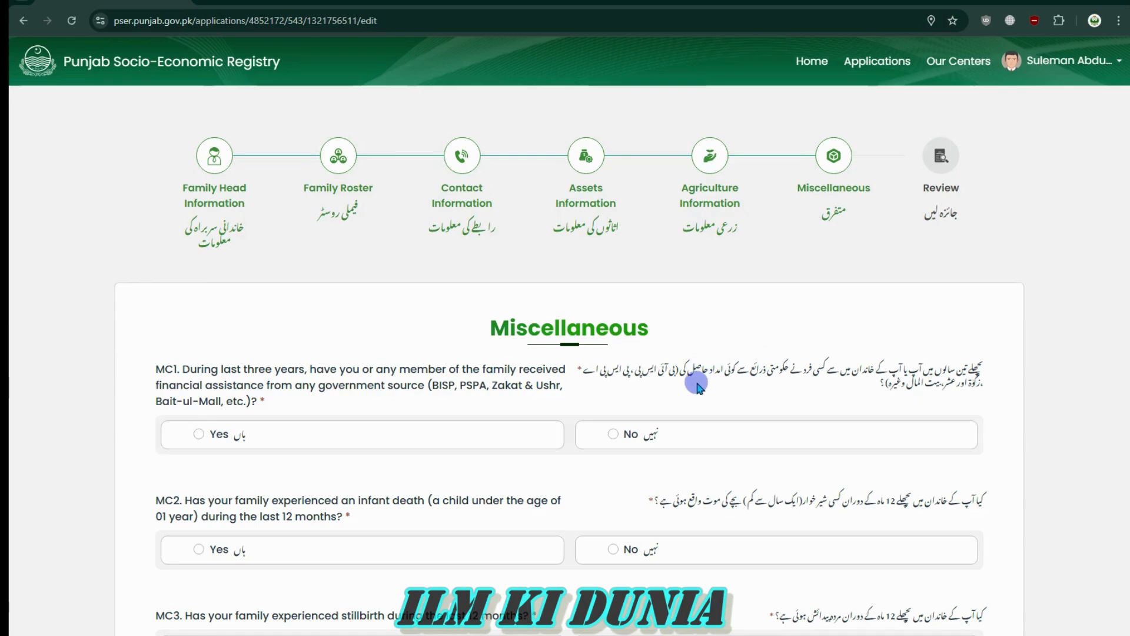
scroll(688, 367, down, 4)
scroll(686, 358, up, 4)
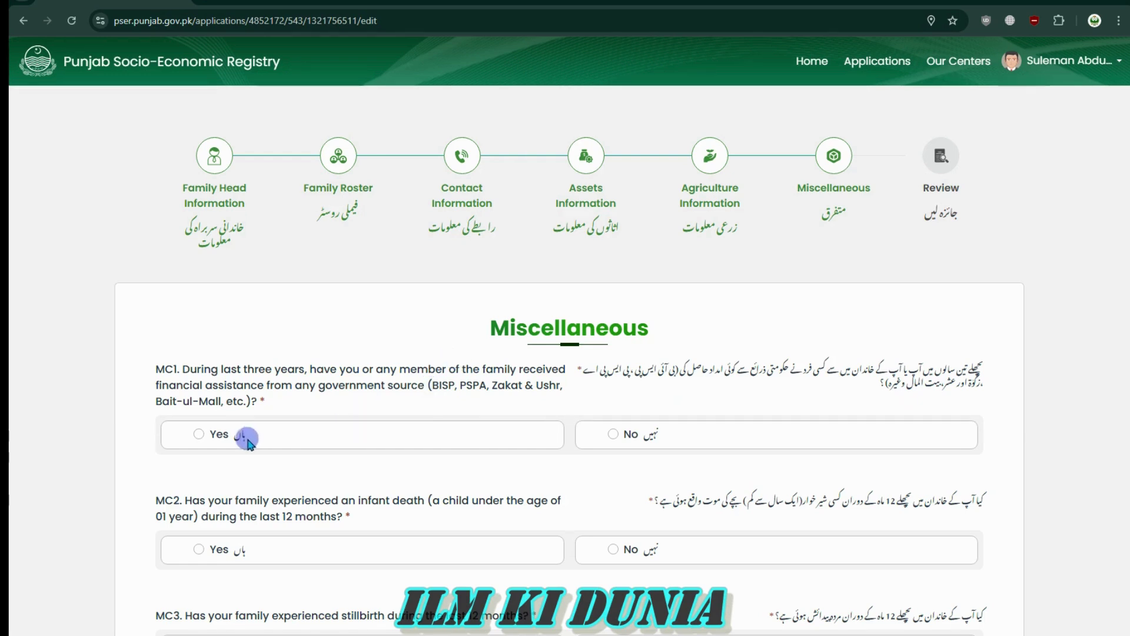
click(612, 434)
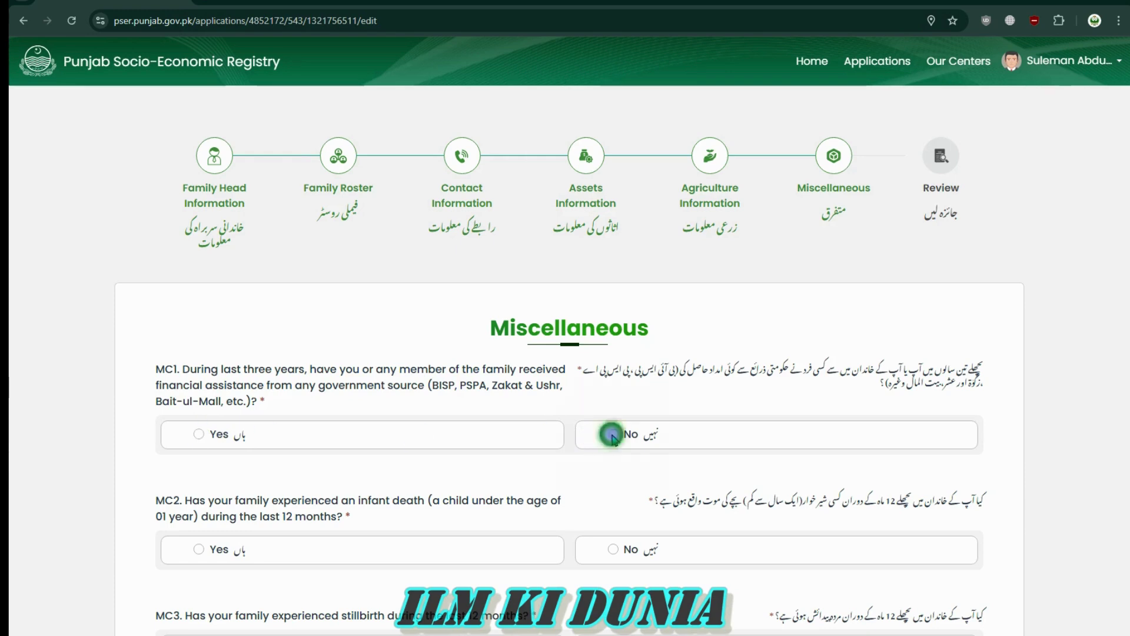
Answer No to MC2 (infant death in the last 12 months) and MC3 (stillbirth)
scroll(909, 512, down, 4)
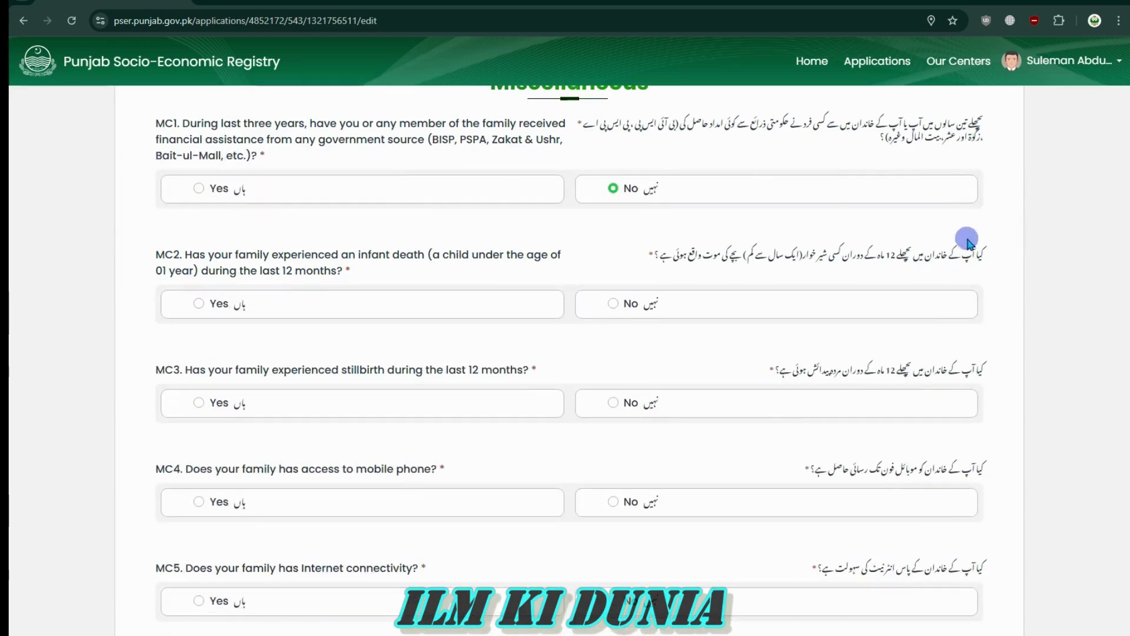
drag(945, 253, 610, 260)
click(996, 265)
click(609, 261)
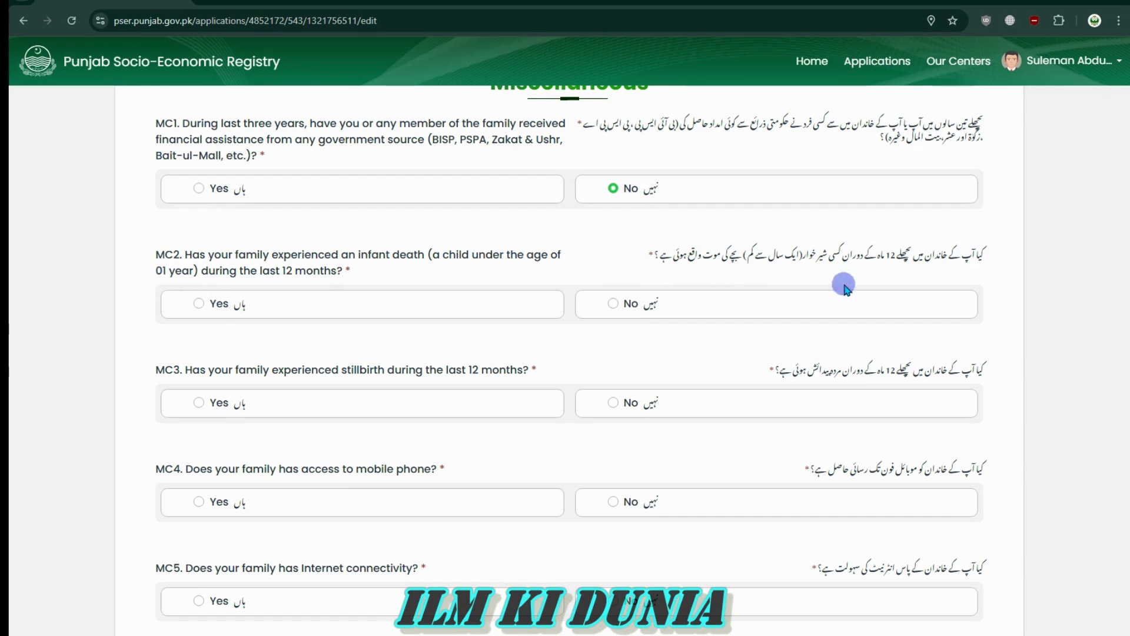
drag(876, 252, 903, 246)
click(905, 249)
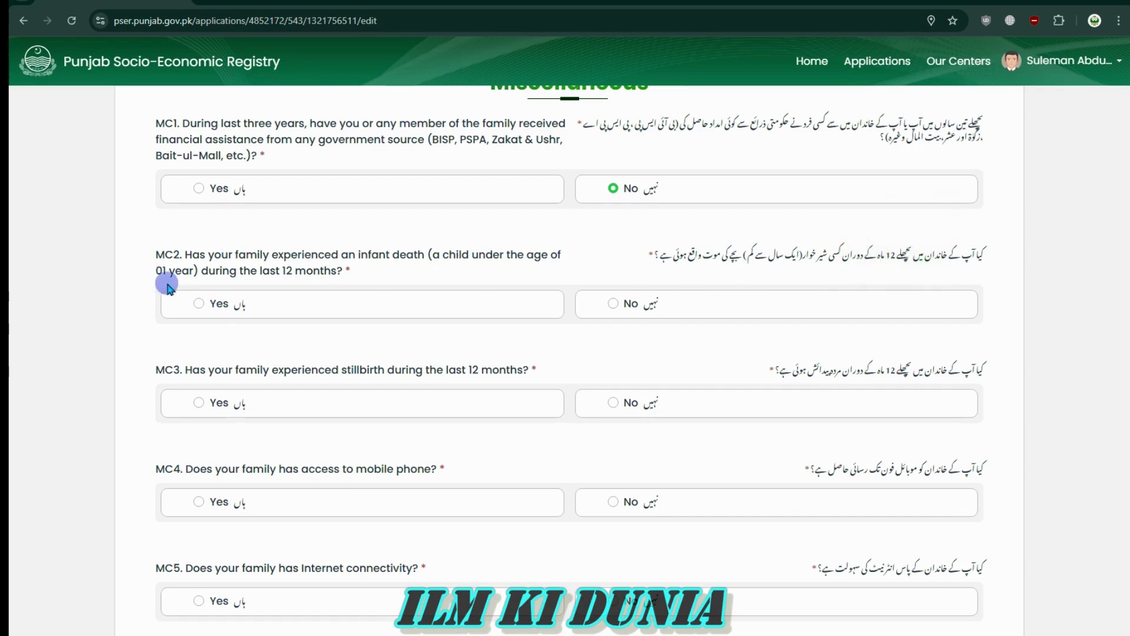
click(614, 304)
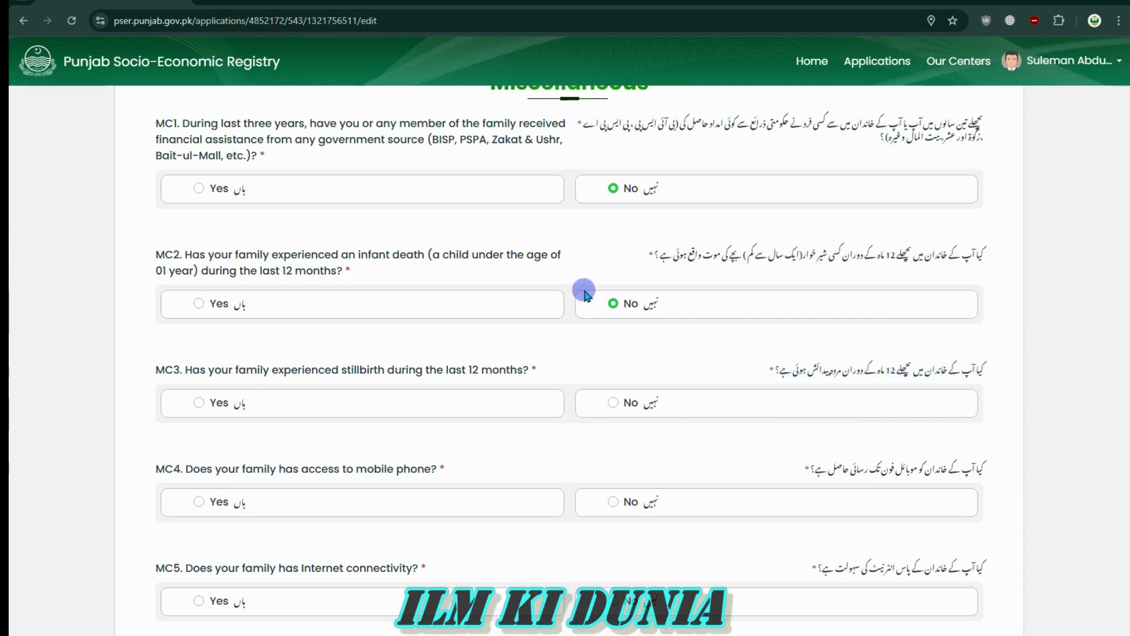
click(615, 399)
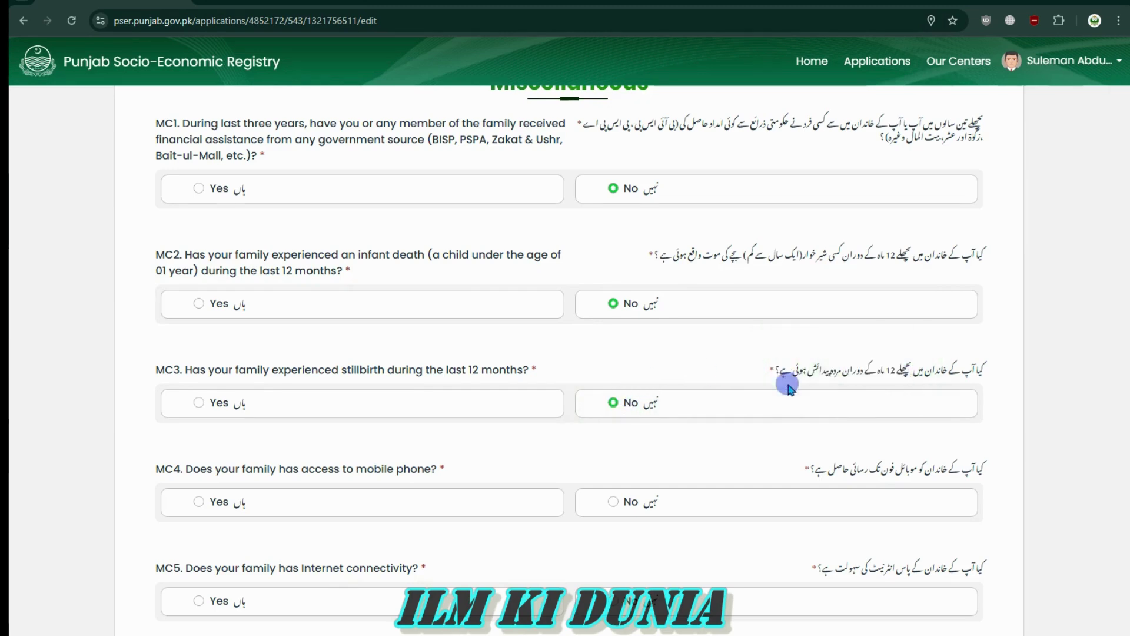
Answer Yes to MC5, the internet connectivity question
scroll(943, 459, down, 4)
drag(984, 321, 815, 327)
click(815, 327)
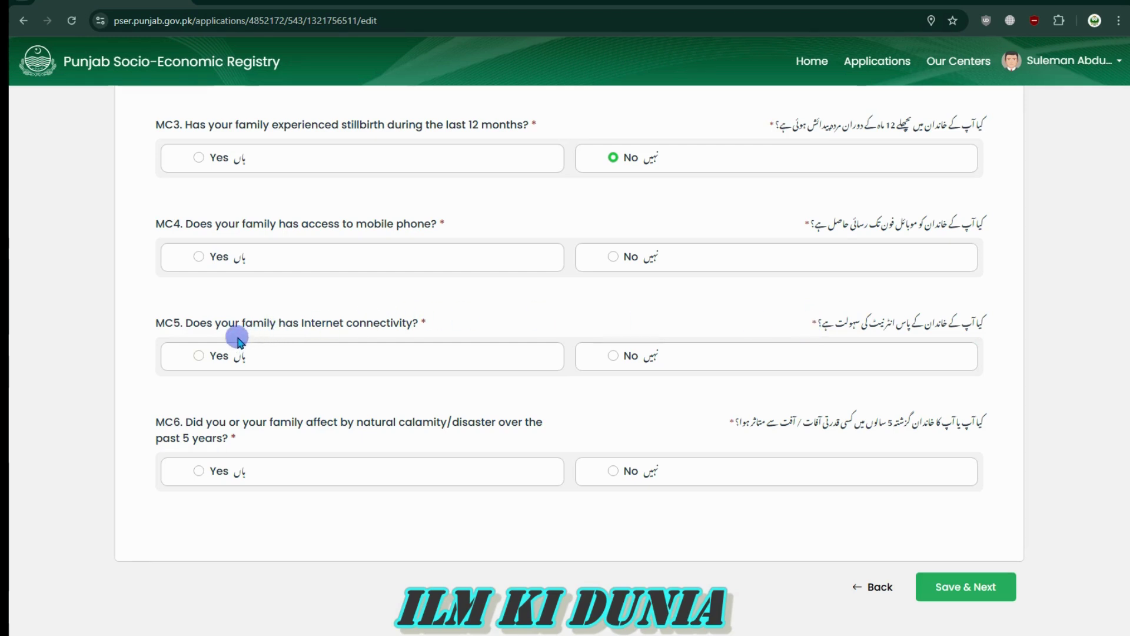
click(202, 357)
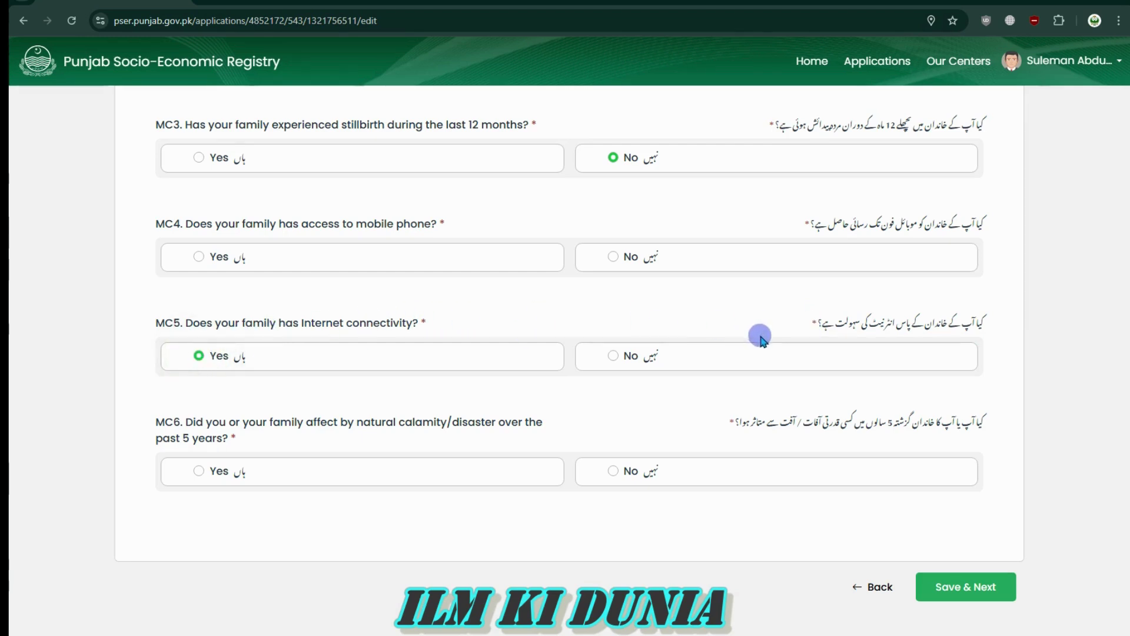
Answer No to MC6 natural calamity and try saving, which flags MC4 as required
drag(803, 324, 1014, 322)
click(1014, 322)
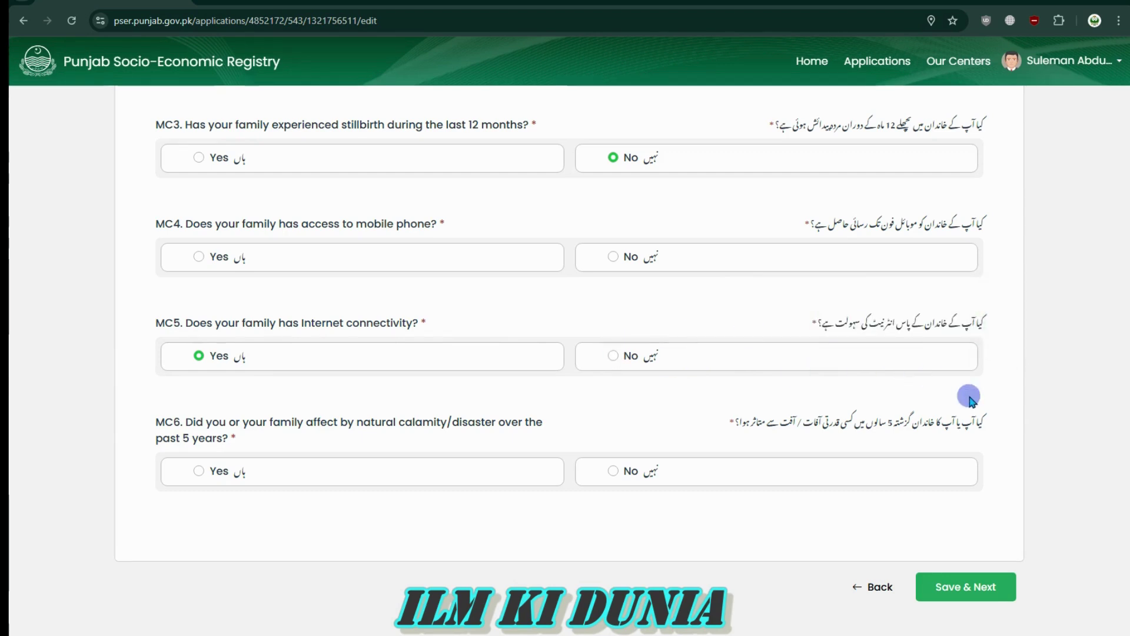
drag(993, 420, 734, 415)
click(730, 421)
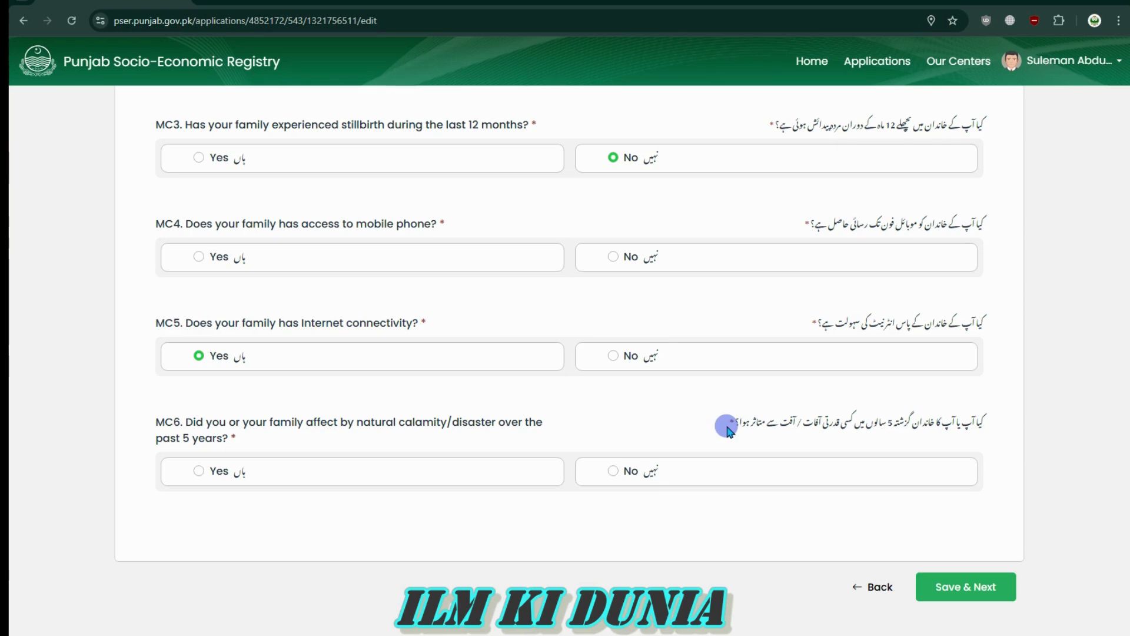
mouse_move(723, 427)
mouse_down()
mouse_move(997, 434)
mouse_move(735, 424)
mouse_up()
click(997, 429)
click(720, 424)
click(610, 469)
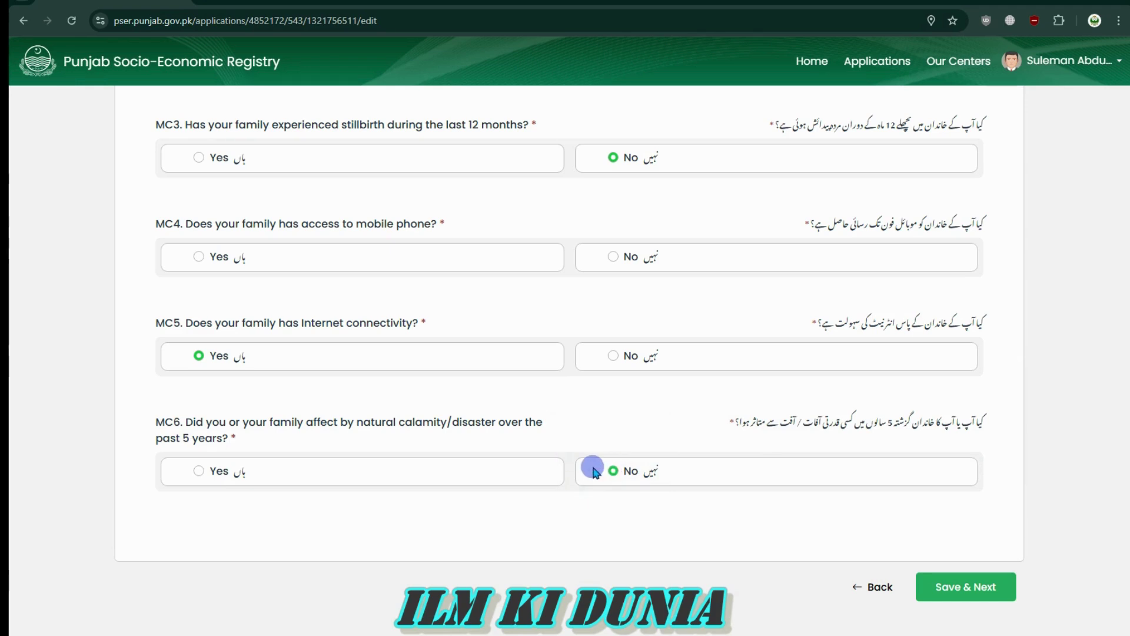
click(965, 587)
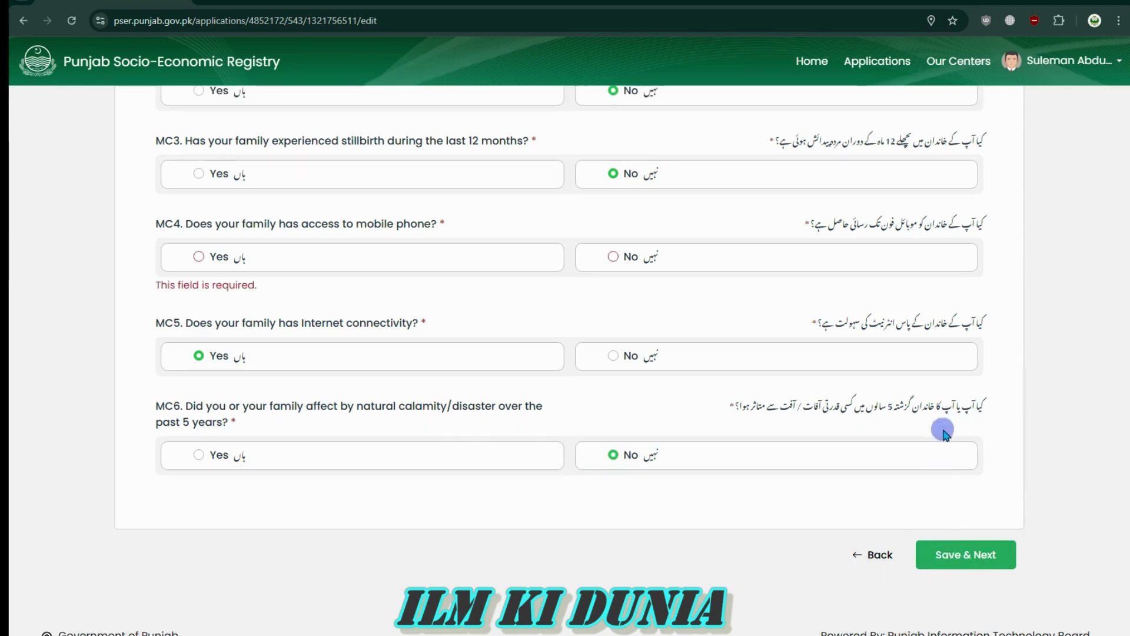
Answer Yes to MC4 mobile phone access and save the Miscellaneous section
drag(986, 221, 797, 225)
click(805, 225)
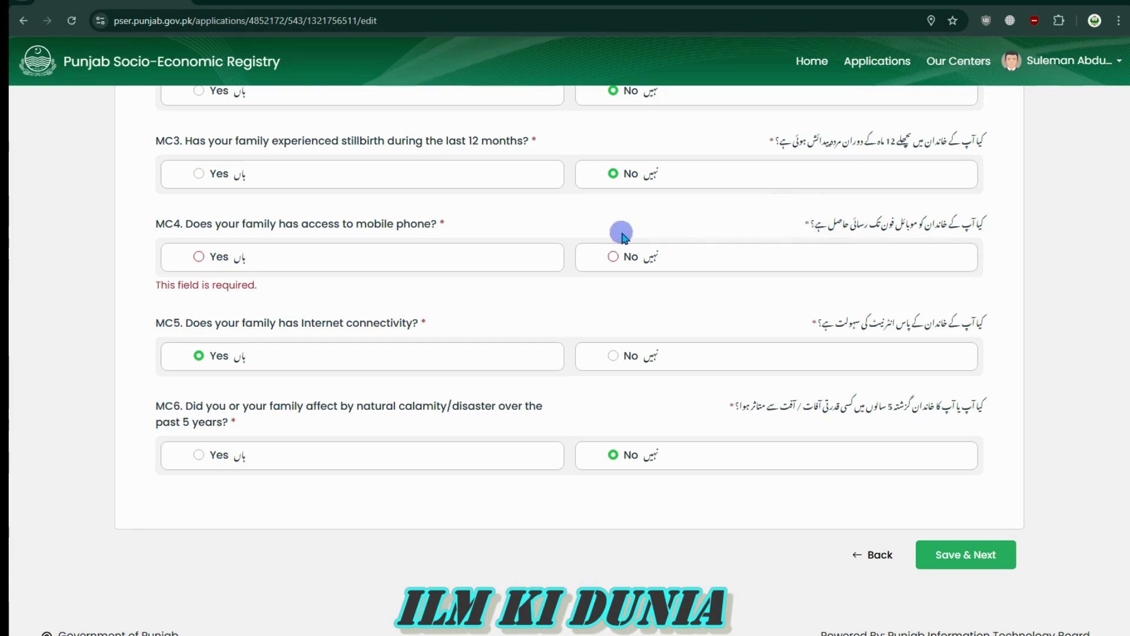
click(148, 276)
click(266, 289)
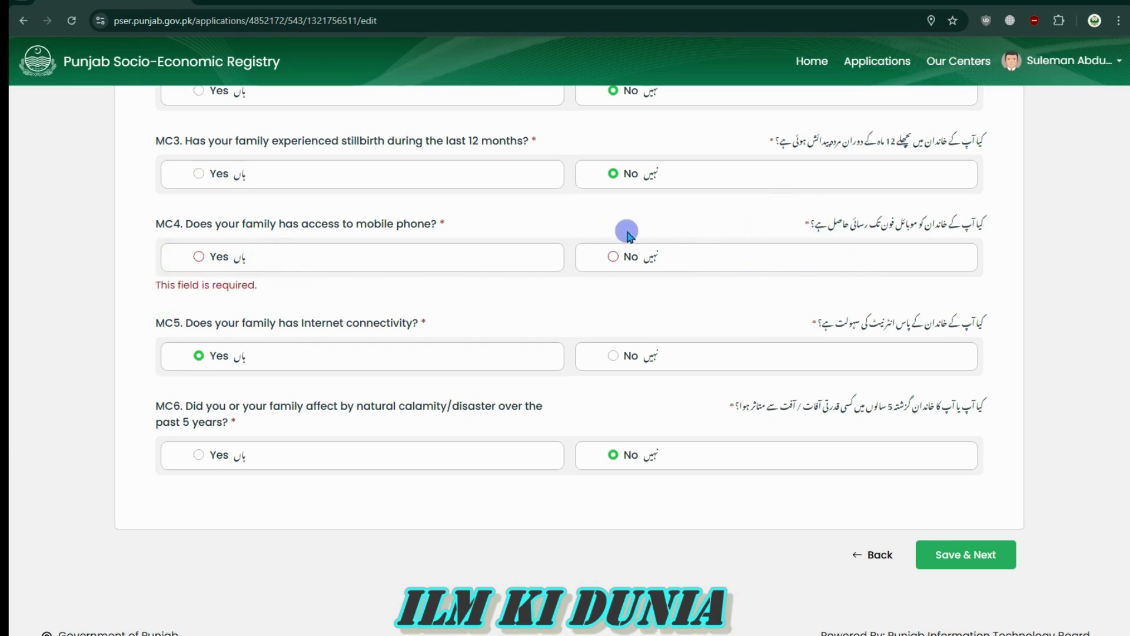
click(614, 259)
click(200, 273)
click(973, 560)
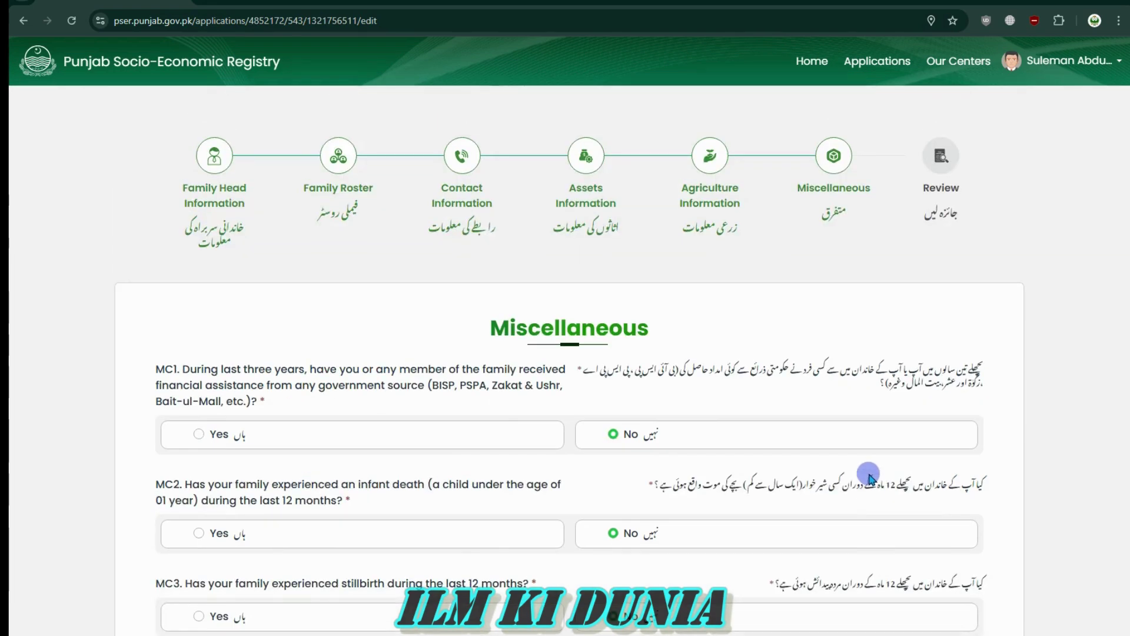
Scroll through the Review step listing the entered family information
scroll(868, 478, down, 6)
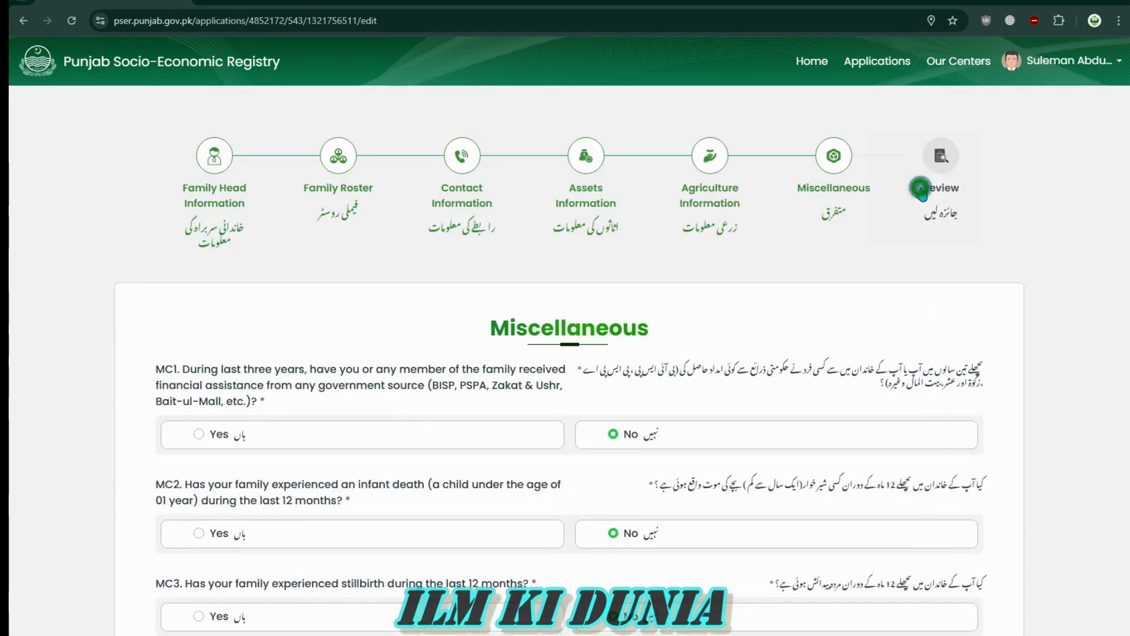
drag(922, 187, 992, 210)
click(974, 195)
click(993, 210)
scroll(836, 394, down, 1)
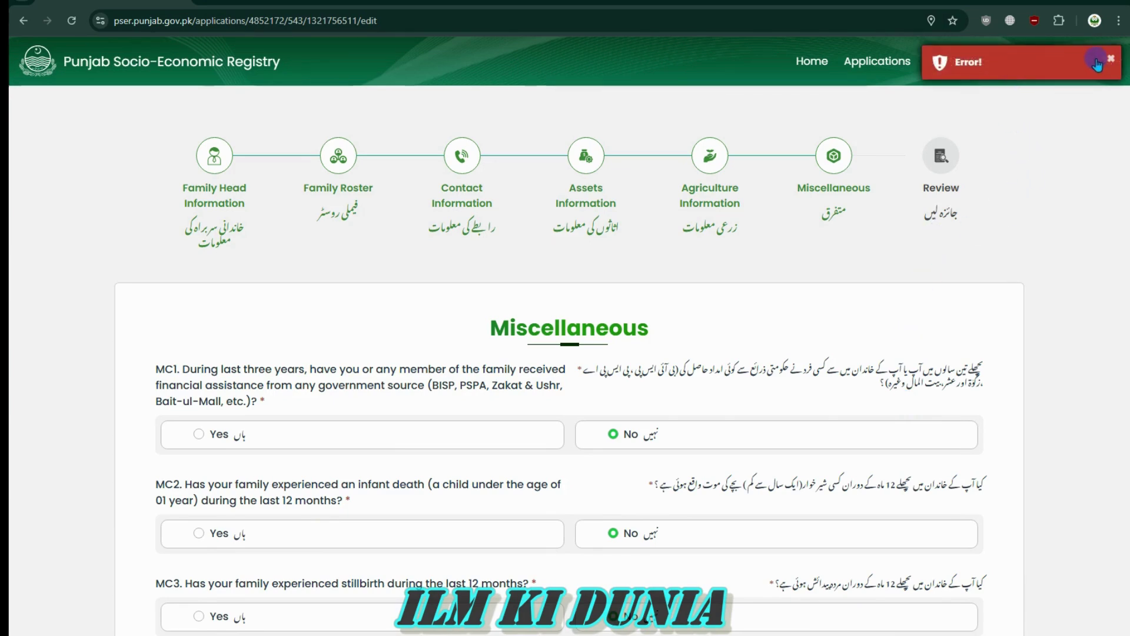
scroll(1027, 250, down, 7)
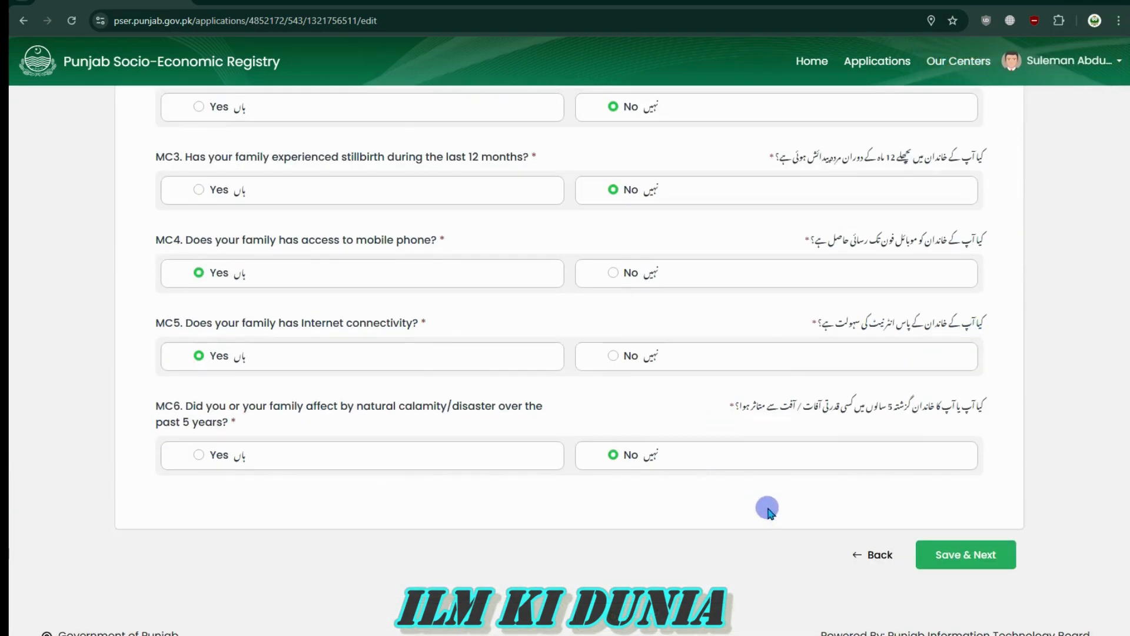
scroll(766, 471, up, 8)
scroll(763, 492, down, 3)
scroll(759, 498, up, 2)
scroll(759, 494, up, 2)
scroll(757, 492, down, 7)
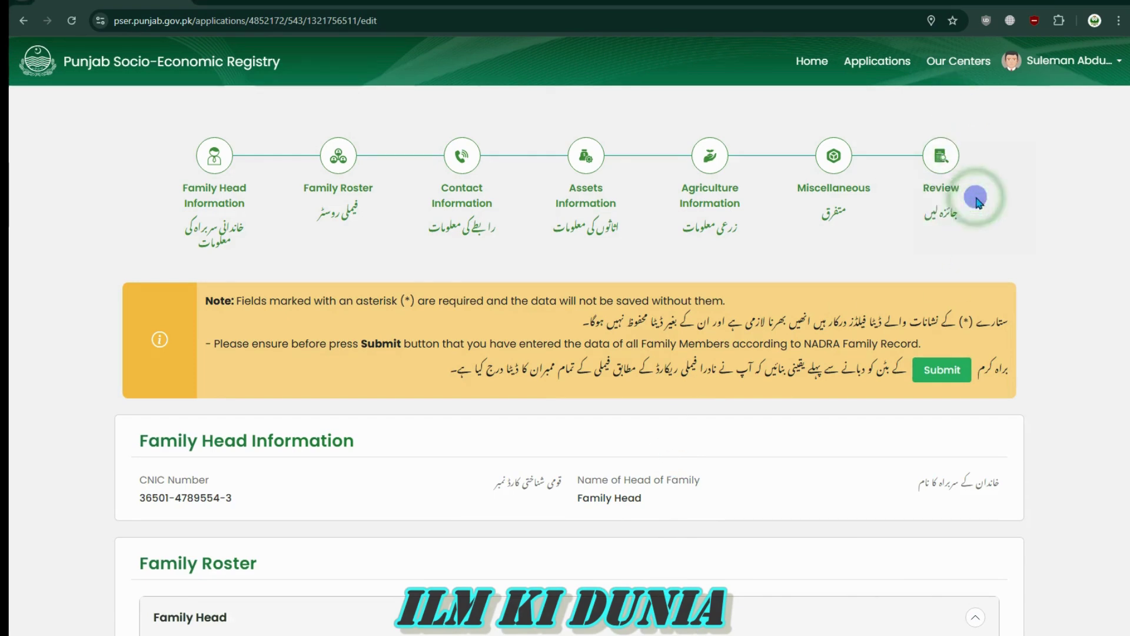
Review the Family Head Information and following sections down to Assets Information
scroll(786, 343, down, 1)
scroll(786, 342, down, 4)
scroll(785, 338, up, 4)
scroll(777, 343, down, 4)
drag(135, 232, 920, 238)
drag(1001, 235, 814, 240)
click(235, 194)
scroll(440, 369, down, 4)
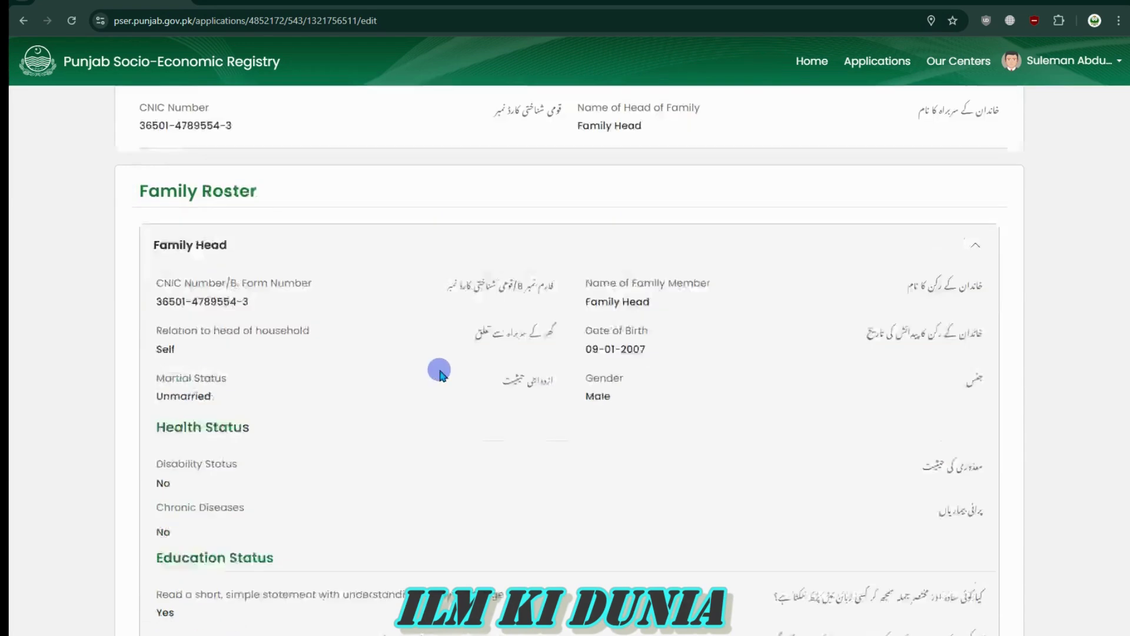
scroll(280, 326, up, 3)
drag(144, 320, 250, 320)
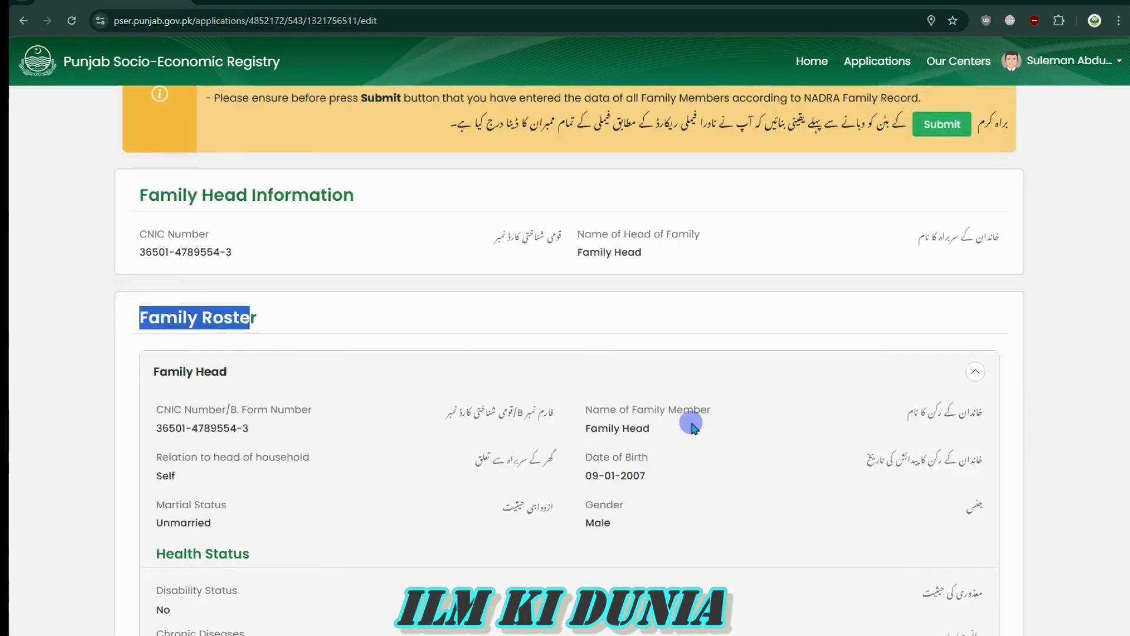
scroll(647, 408, down, 8)
scroll(588, 389, down, 8)
drag(153, 154, 252, 154)
drag(168, 441, 277, 443)
scroll(598, 426, down, 8)
drag(138, 243, 247, 247)
scroll(542, 323, down, 8)
scroll(239, 225, up, 4)
drag(137, 184, 240, 185)
click(358, 187)
Continue reviewing down to the Miscellaneous summary and the Submit button
scroll(571, 295, down, 10)
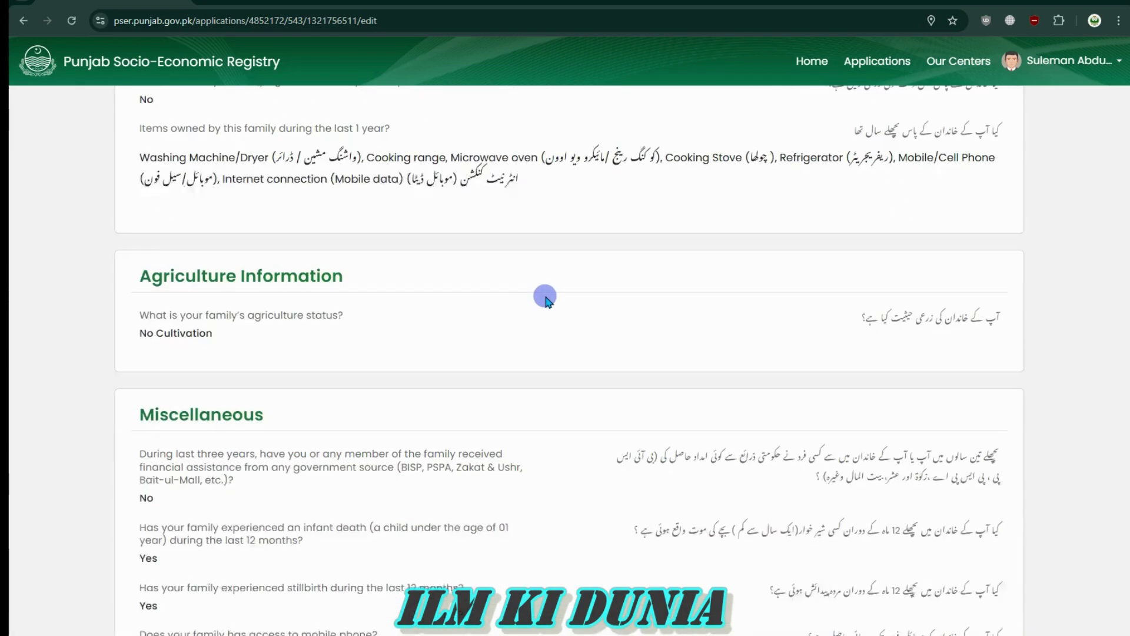
scroll(474, 290, down, 5)
scroll(182, 267, up, 5)
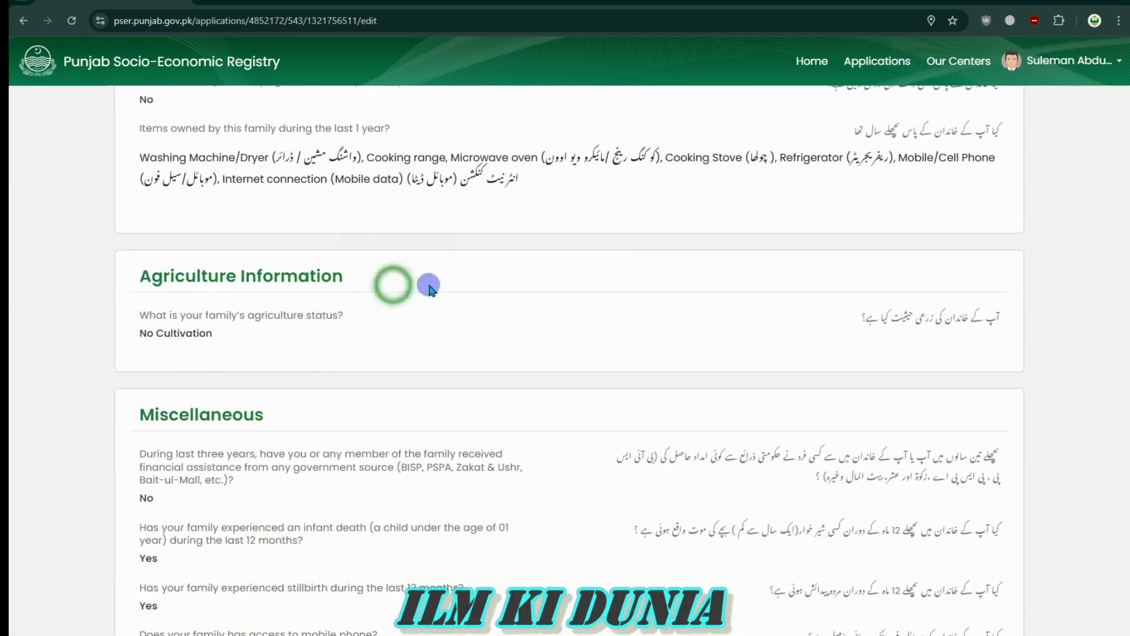
scroll(552, 310, down, 3)
drag(141, 166, 310, 182)
click(313, 183)
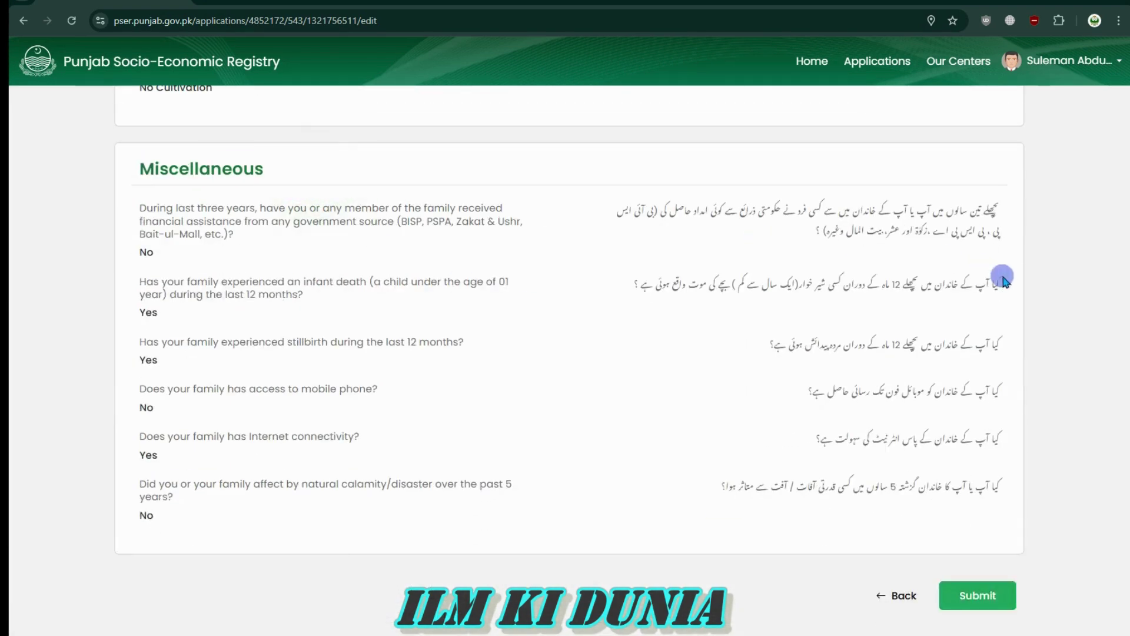
scroll(792, 435, down, 1)
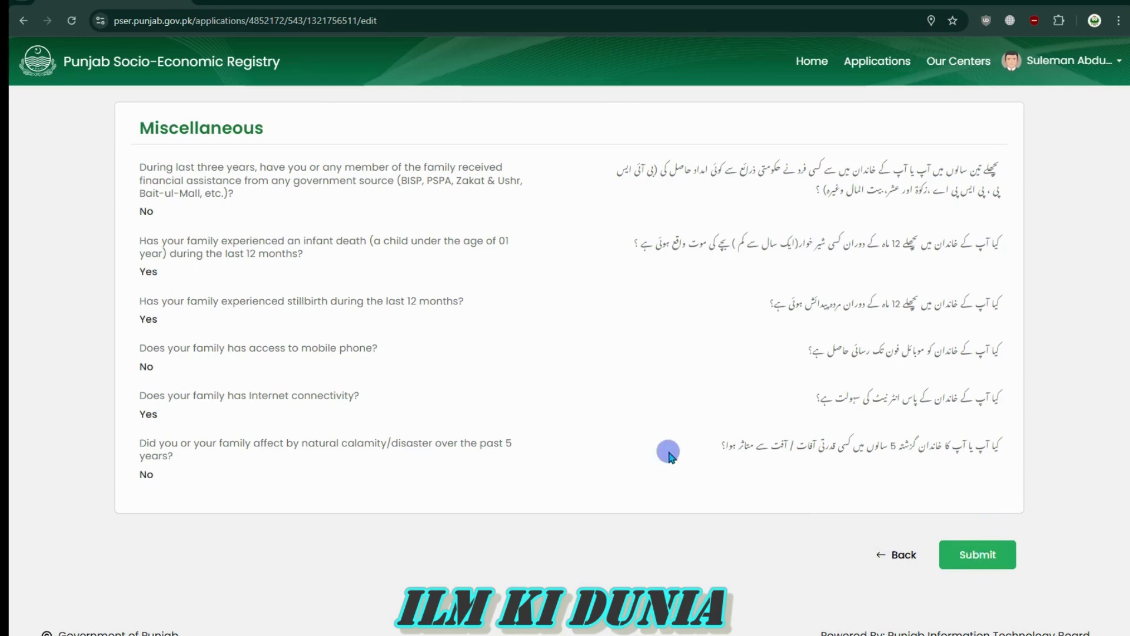
scroll(648, 511, up, 15)
scroll(669, 509, up, 10)
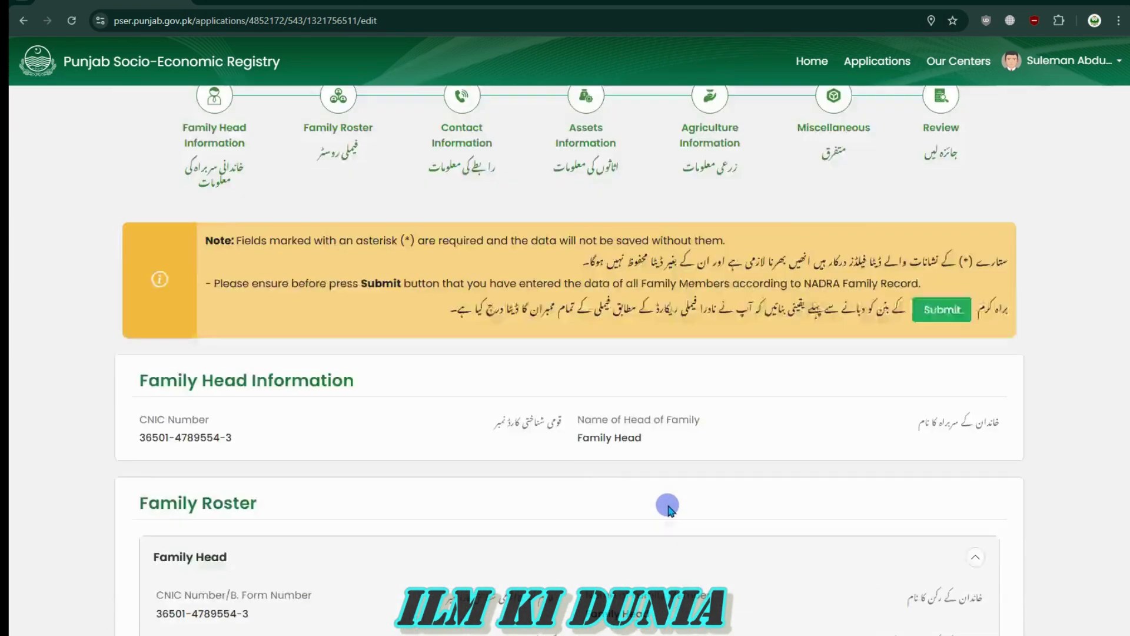
scroll(730, 477, down, 4)
drag(574, 232, 661, 260)
click(661, 261)
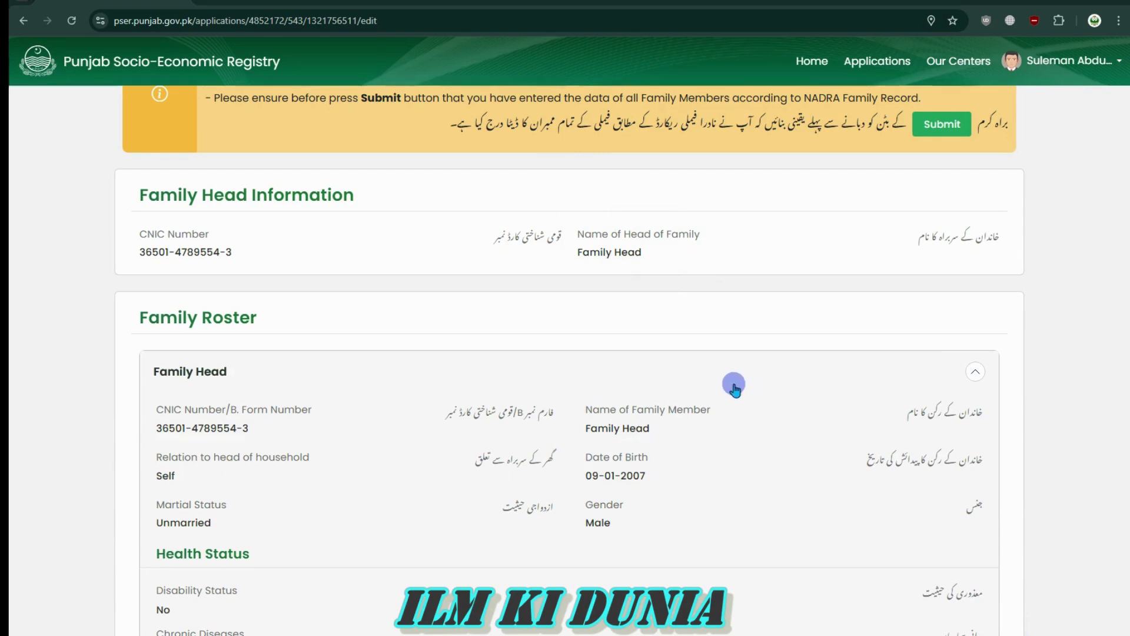
scroll(744, 386, down, 20)
scroll(786, 401, down, 10)
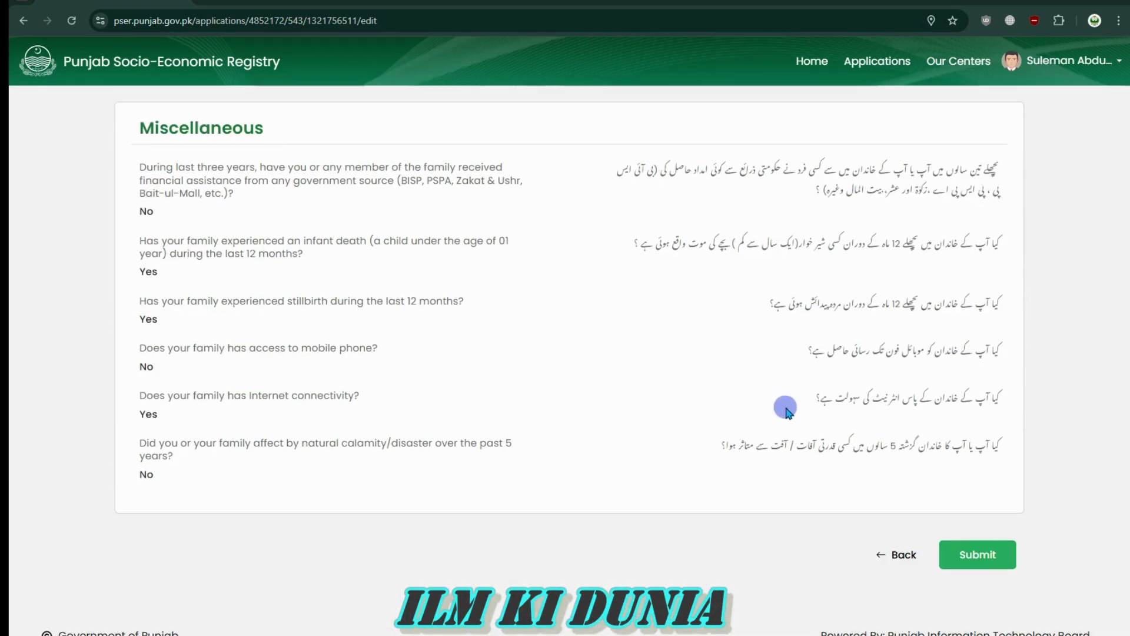
Submit the application, ticking the declaration checkbox in the Declaration dialog to confirm
click(970, 553)
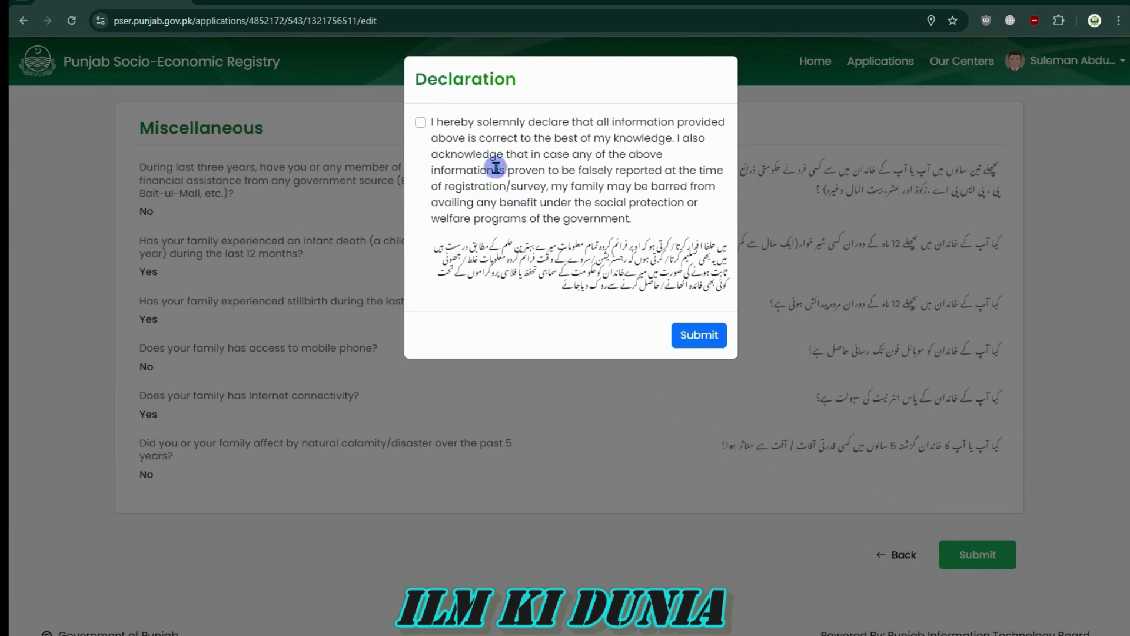
drag(421, 78, 518, 78)
click(442, 122)
mouse_move(430, 122)
mouse_down()
mouse_move(585, 185)
mouse_move(638, 221)
mouse_move(546, 190)
mouse_move(442, 123)
mouse_up()
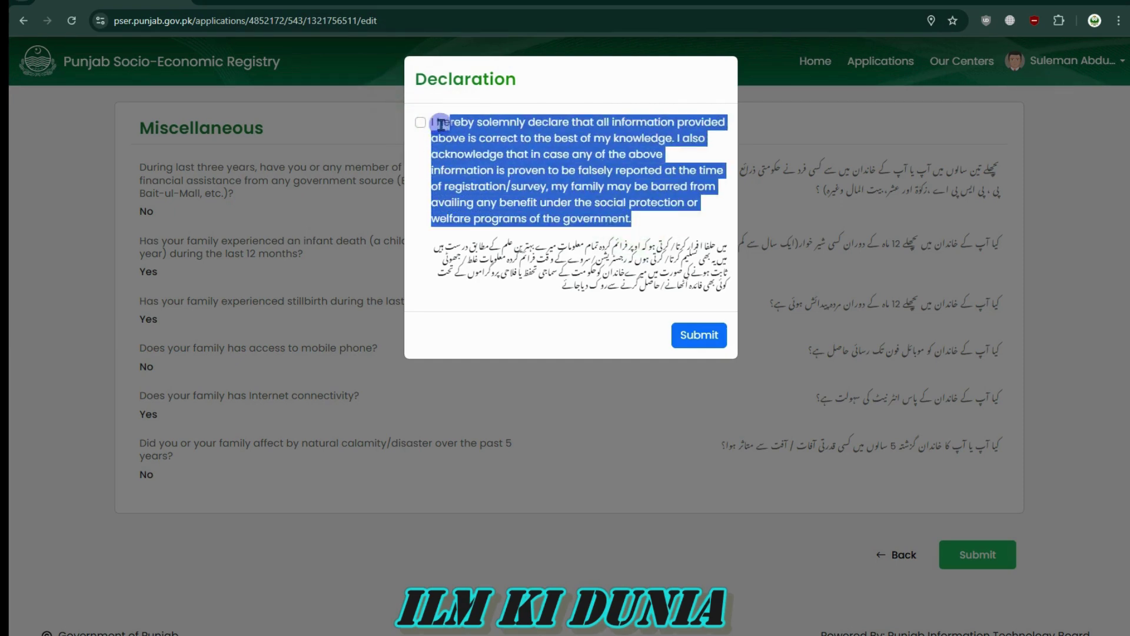
click(520, 153)
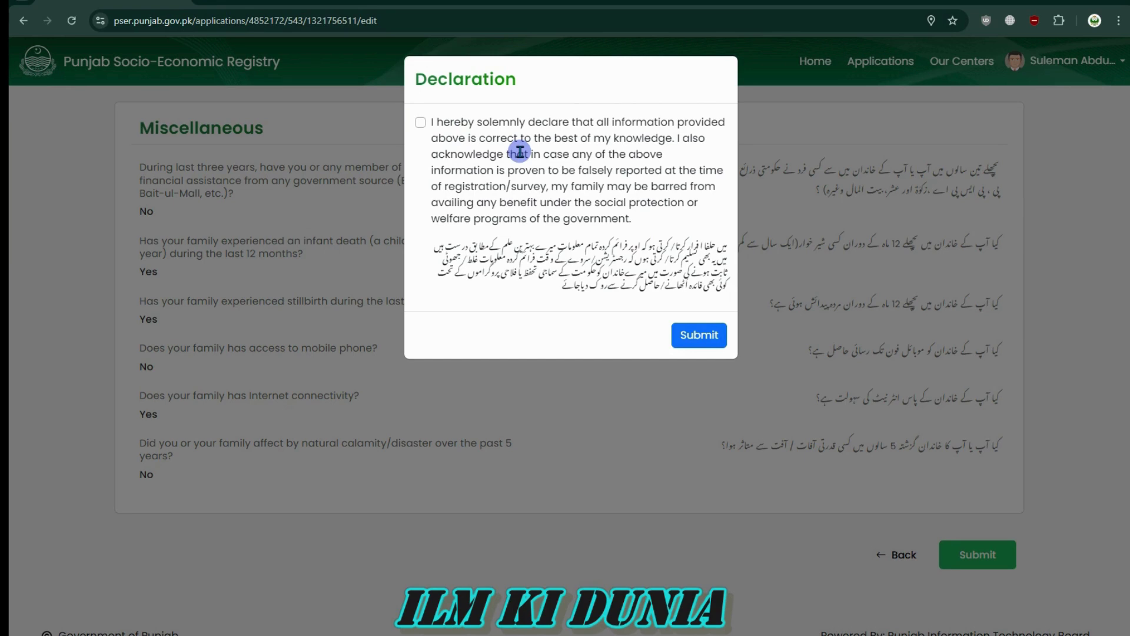
click(421, 121)
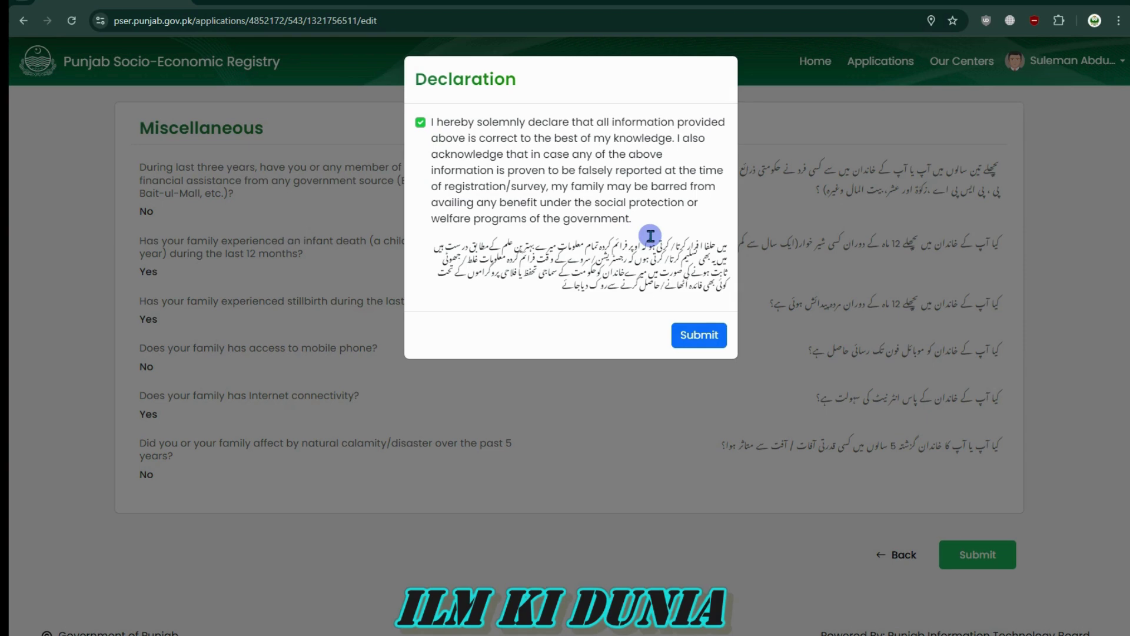
click(698, 336)
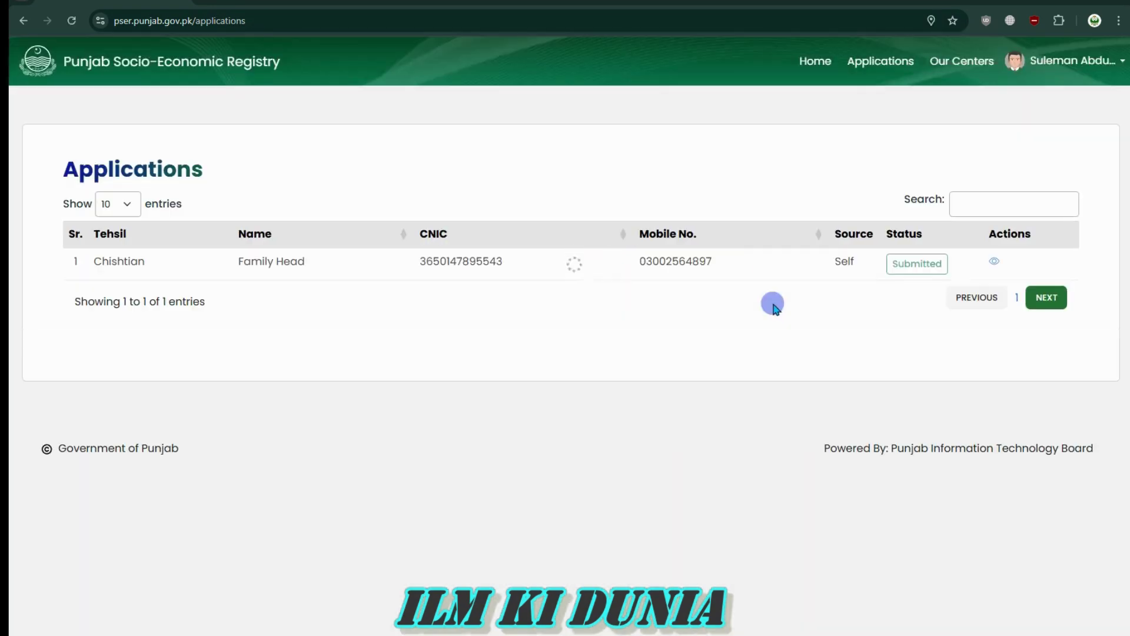
drag(84, 268, 757, 262)
click(756, 260)
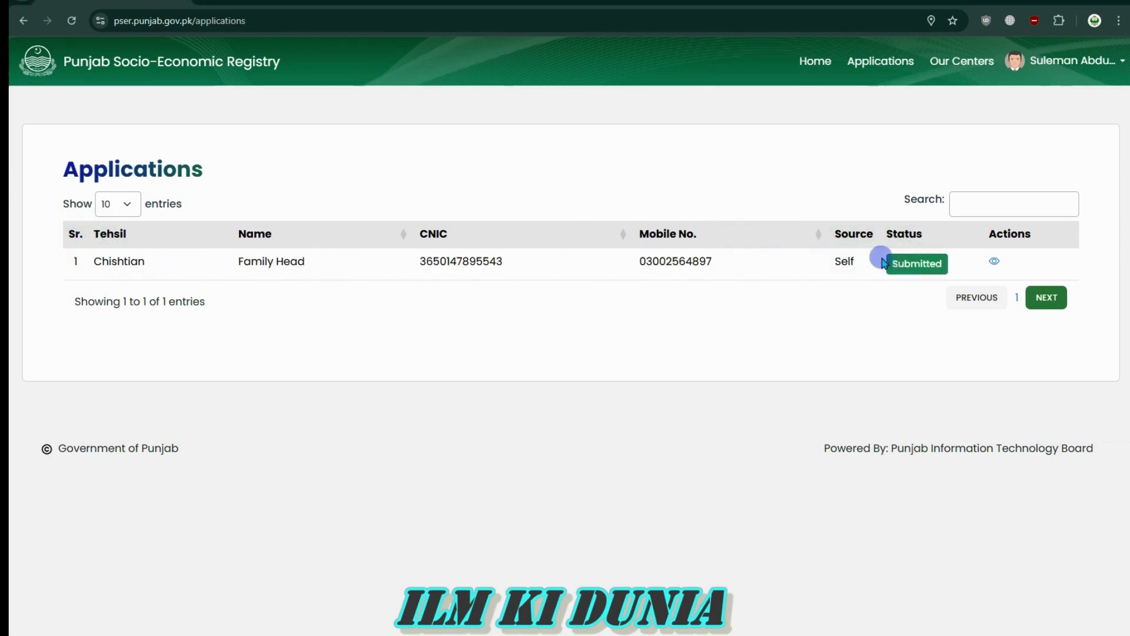
drag(885, 238, 966, 235)
click(966, 235)
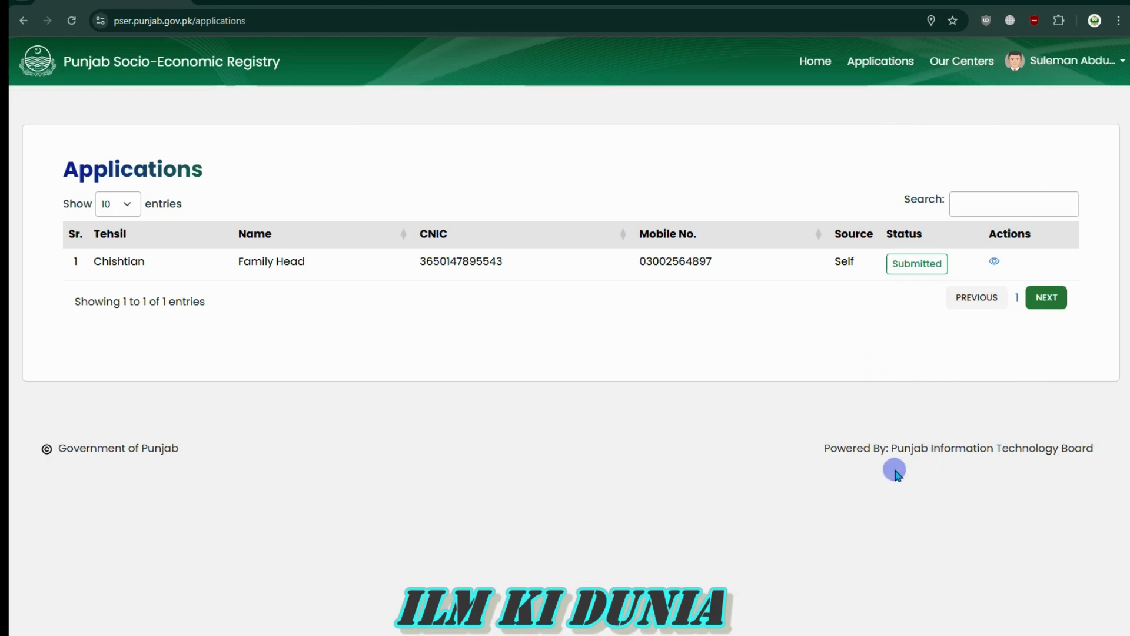
drag(815, 451, 1098, 448)
click(997, 610)
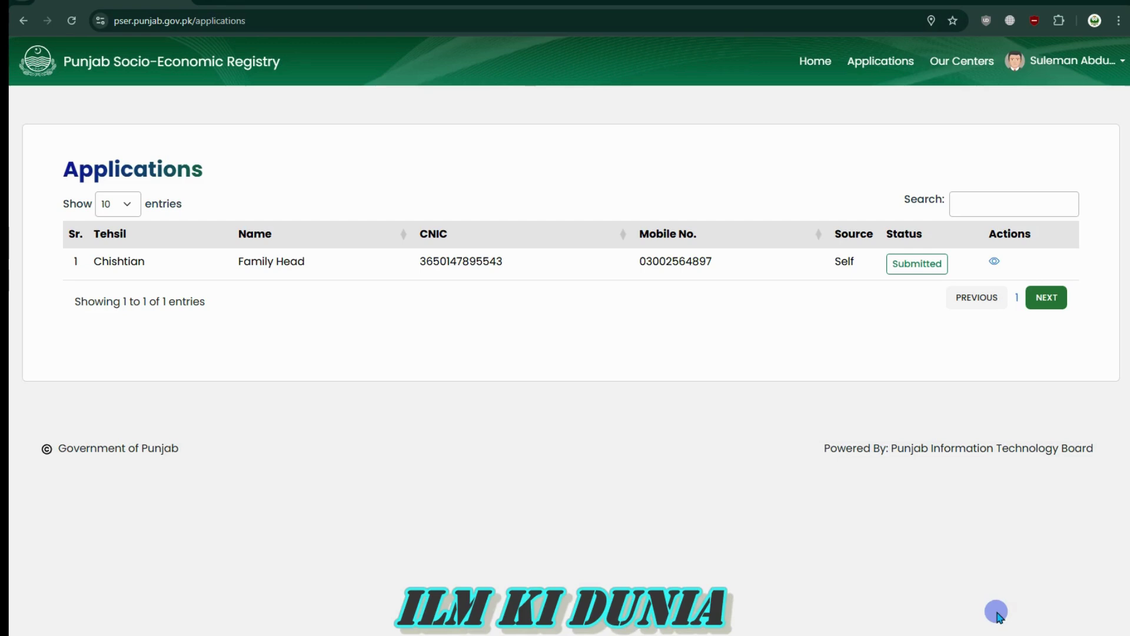